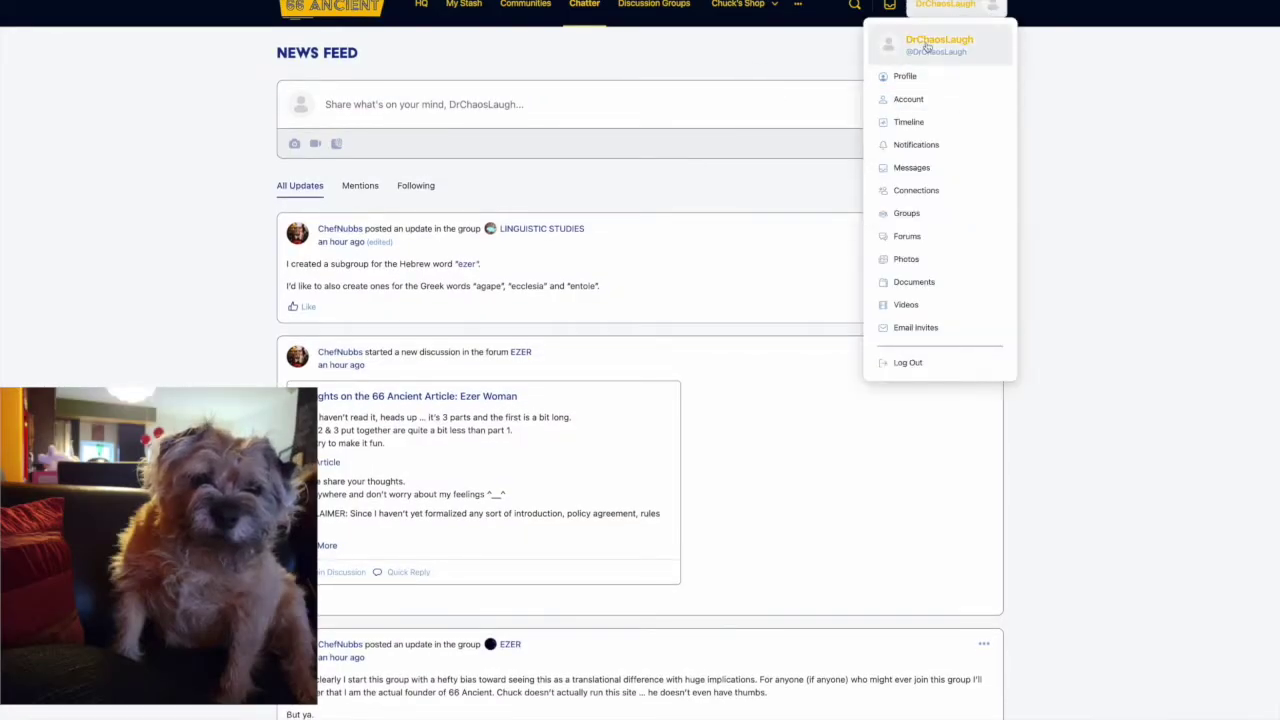
# Open the account's own profile page and upload the square garden portrait as the new profile photo.
pyautogui.moveTo(764, 33)
pyautogui.moveTo(900, 99)
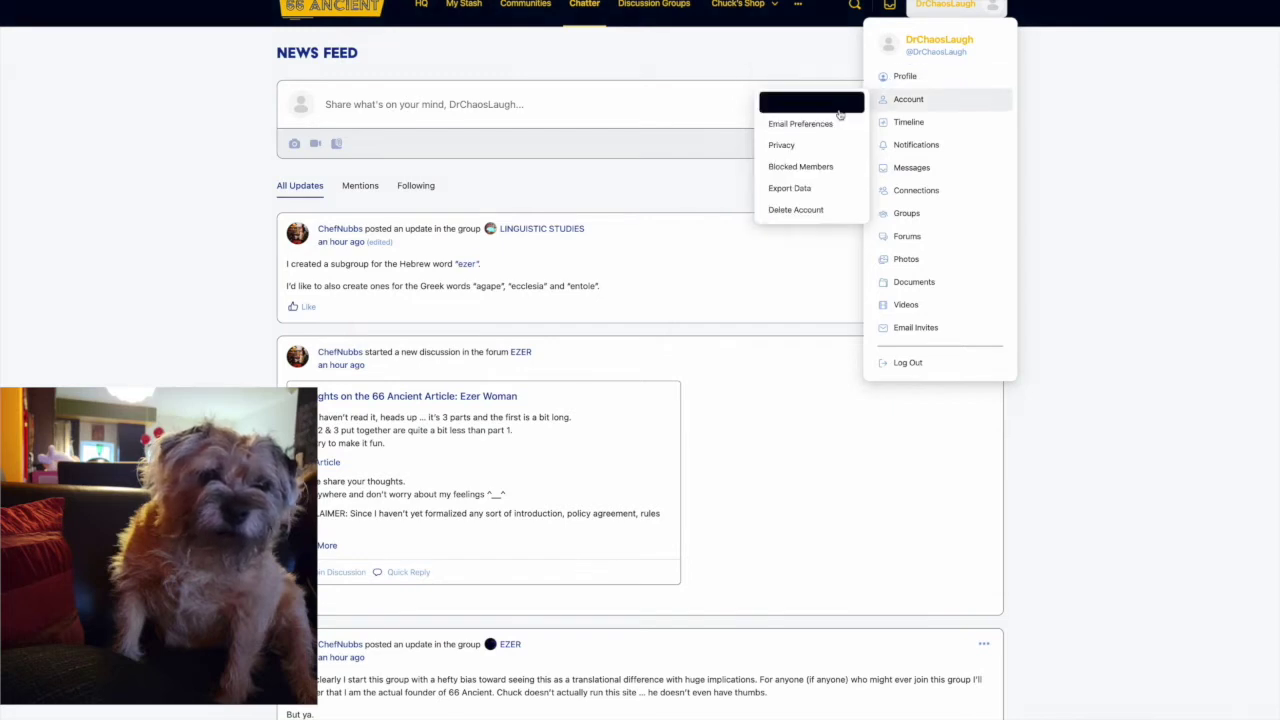
pyautogui.click(852, 117)
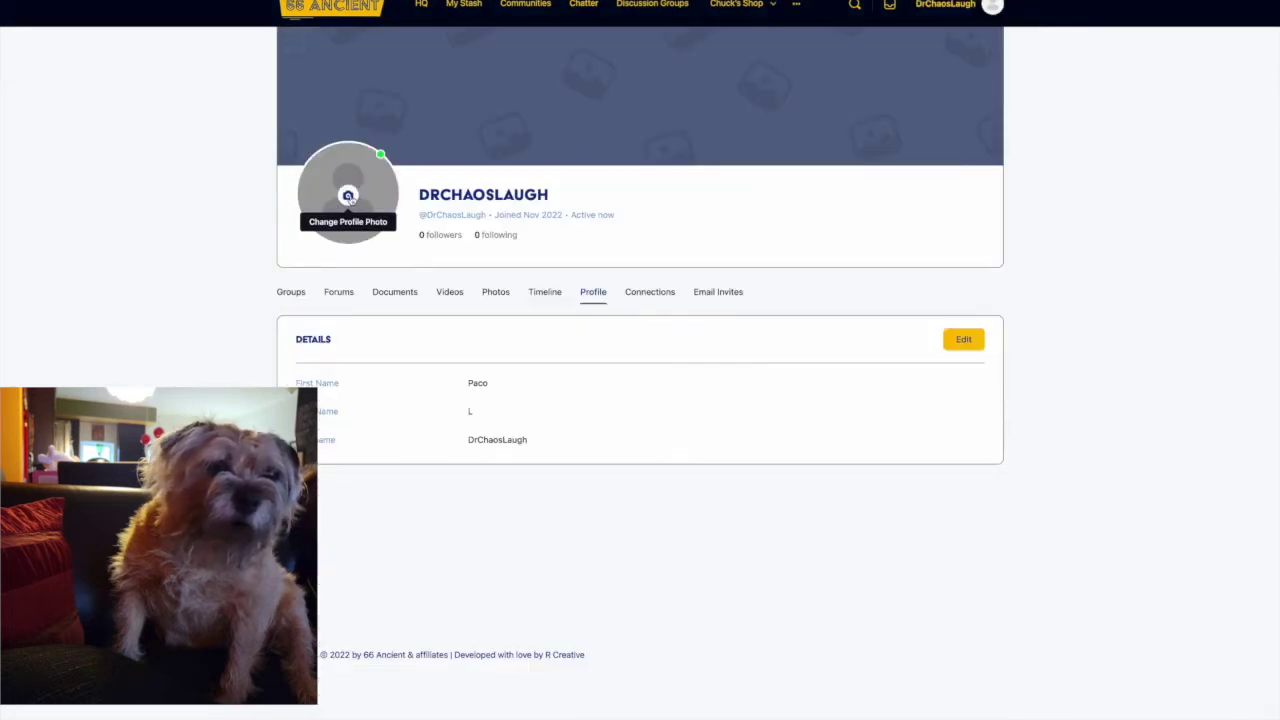
pyautogui.click(348, 196)
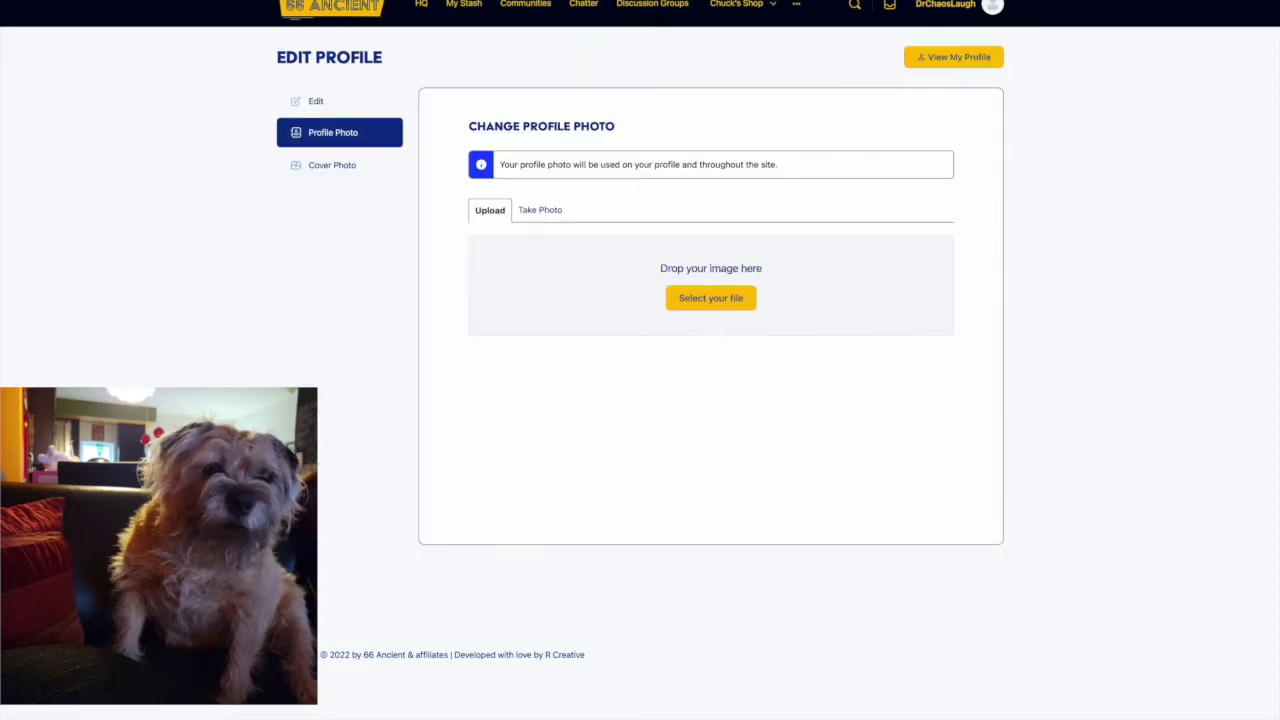
pyautogui.moveTo(1143, 126); pyautogui.dragTo(636, 291)
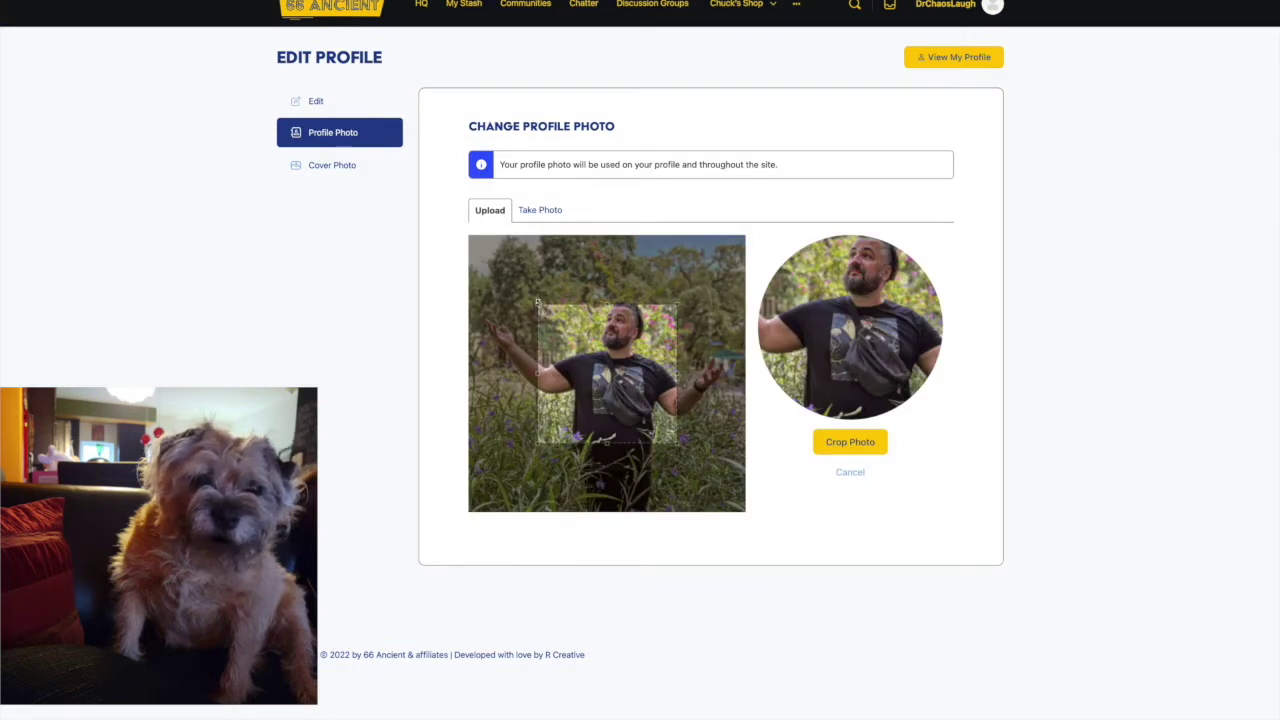
# Expand the profile photo's crop area to cover the whole picture and apply the crop.
pyautogui.moveTo(537, 302); pyautogui.dragTo(434, 229)
pyautogui.moveTo(680, 442); pyautogui.dragTo(868, 452)
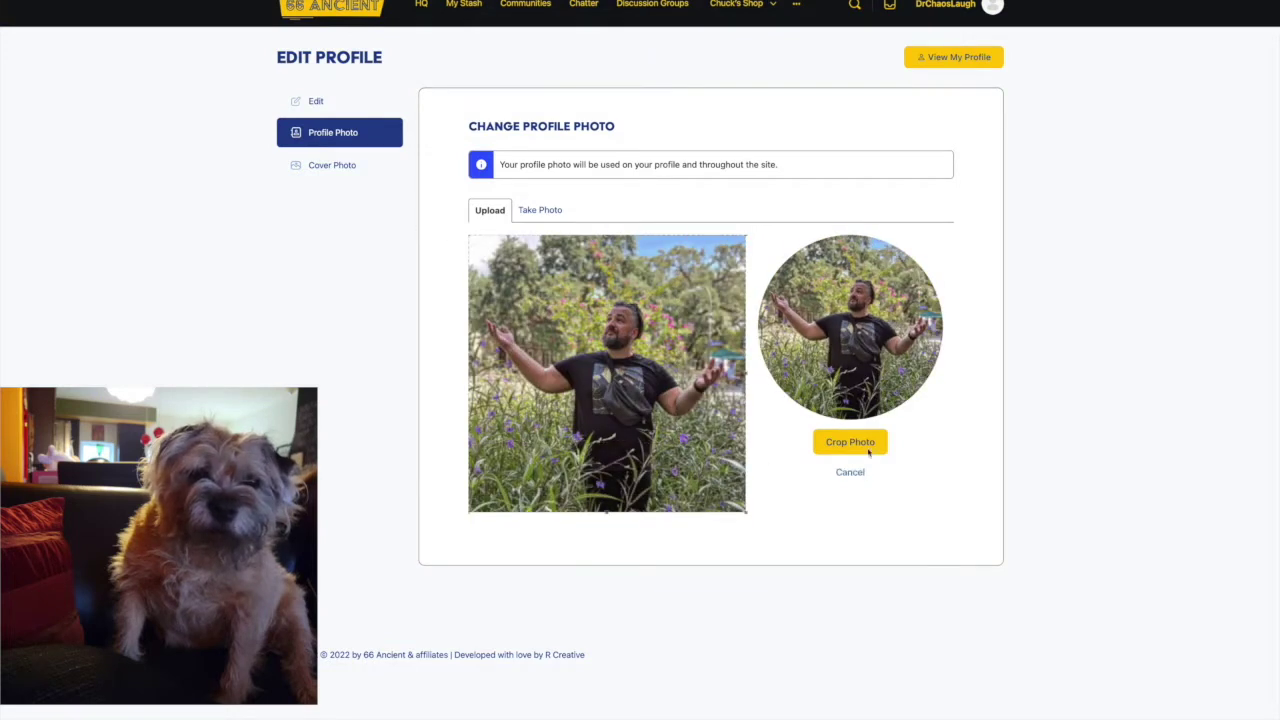
pyautogui.click(868, 452)
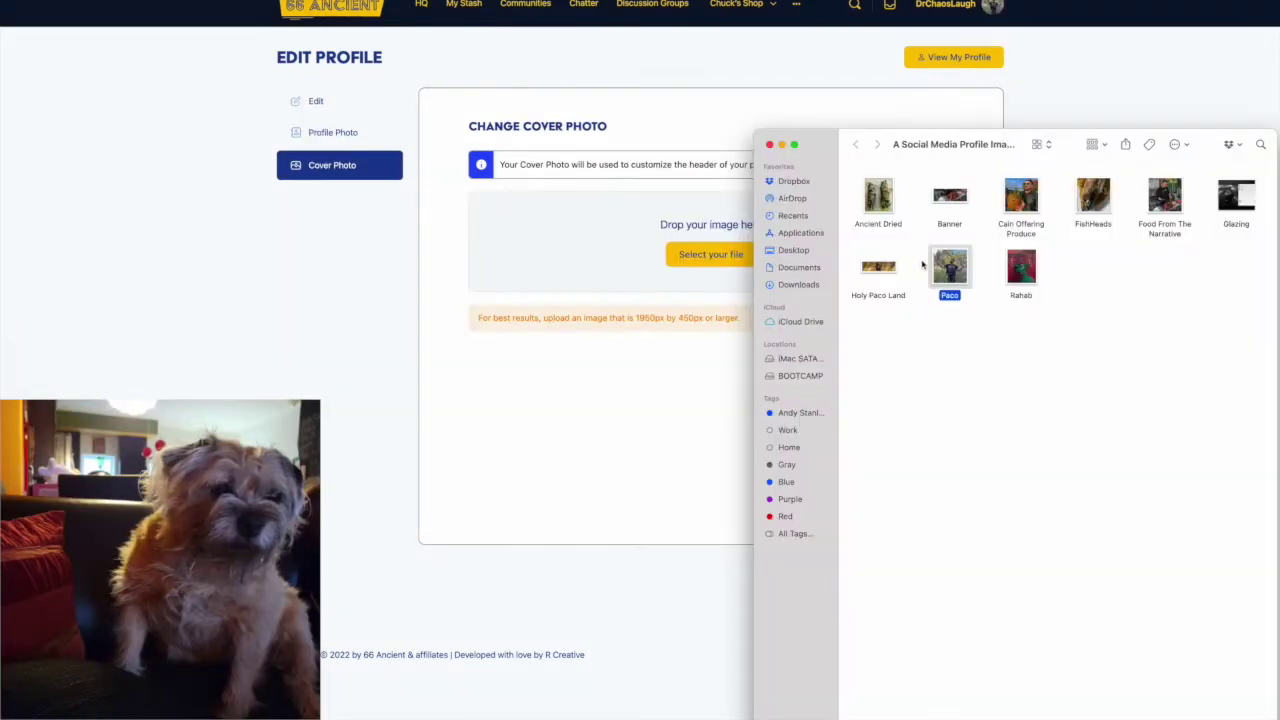
# Upload Holy Paco Land.png as the cover photo and try repositioning it in the profile header.
pyautogui.moveTo(878, 266); pyautogui.dragTo(735, 257)
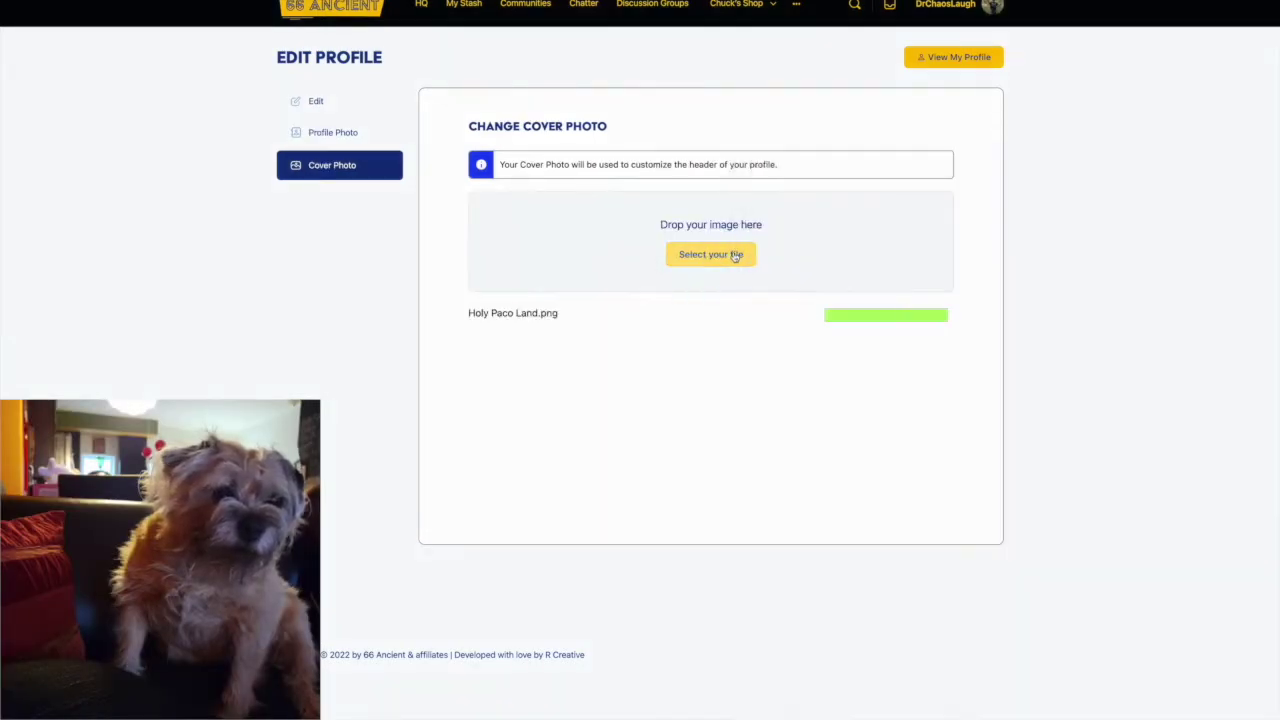
pyautogui.click(952, 58)
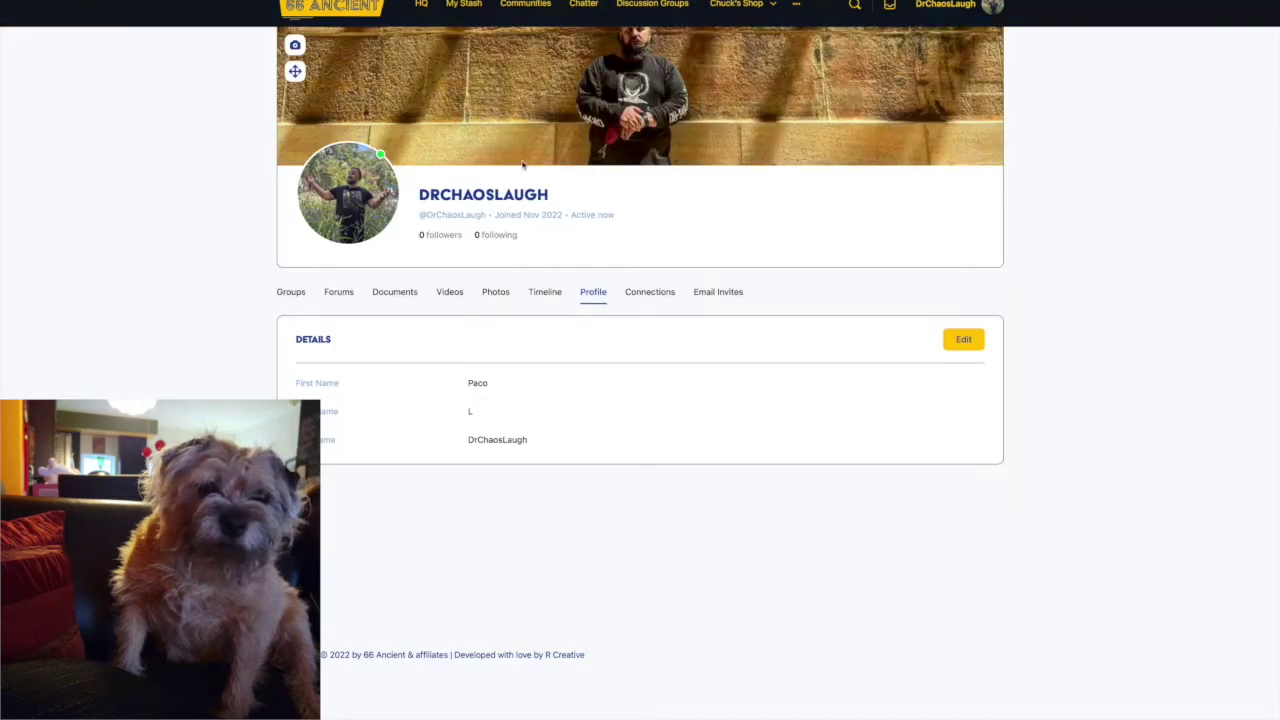
pyautogui.click(296, 72)
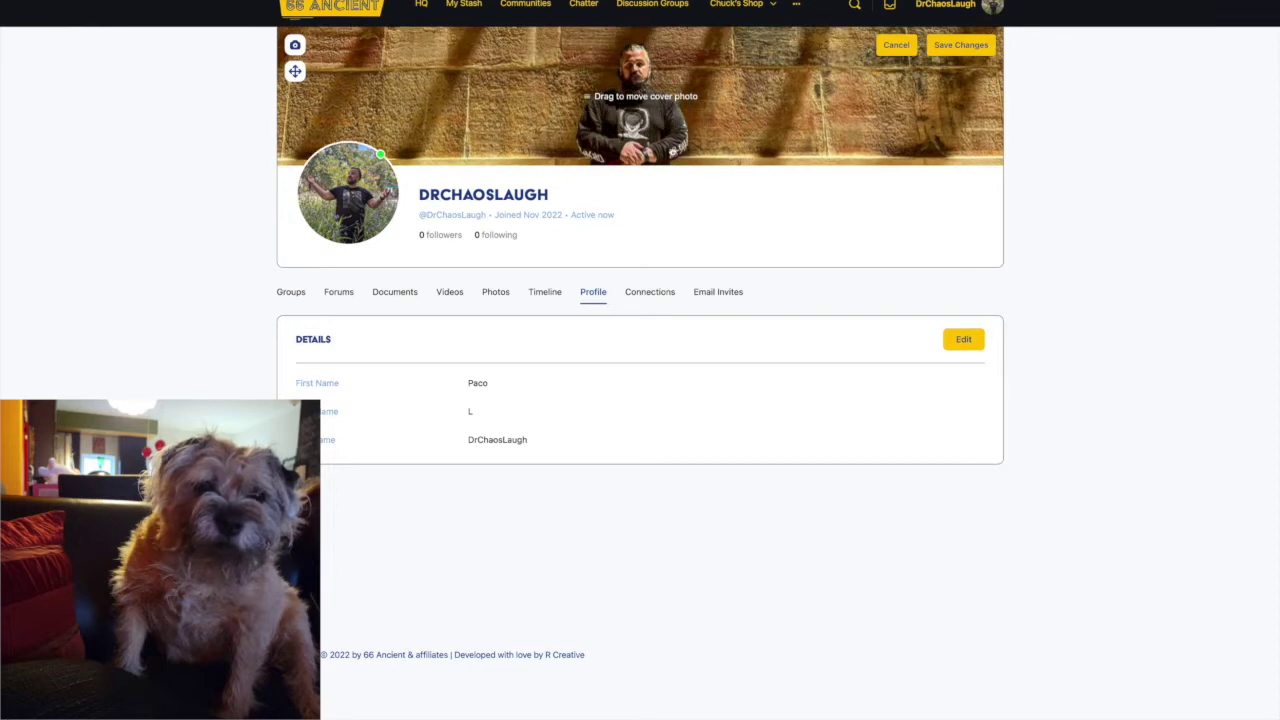
# Check the profile's groups and look over the courses and account dashboard on the HQ page.
pyautogui.click(289, 292)
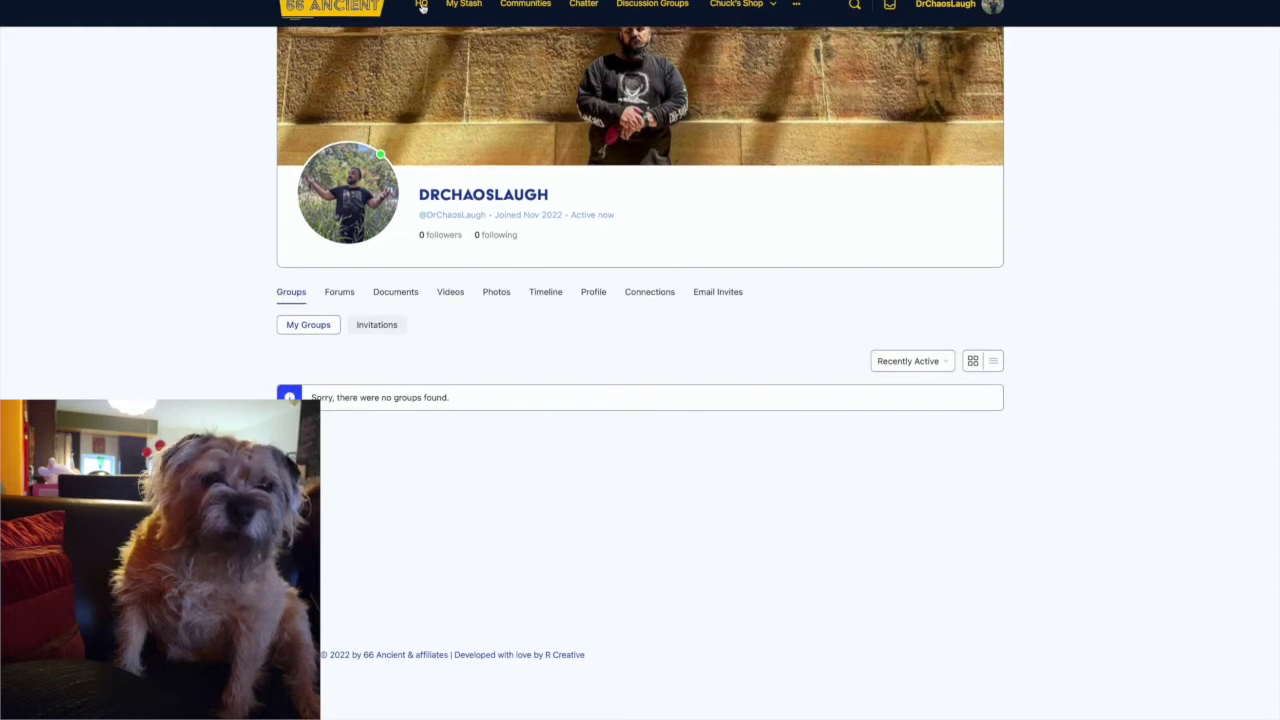
pyautogui.click(421, 5)
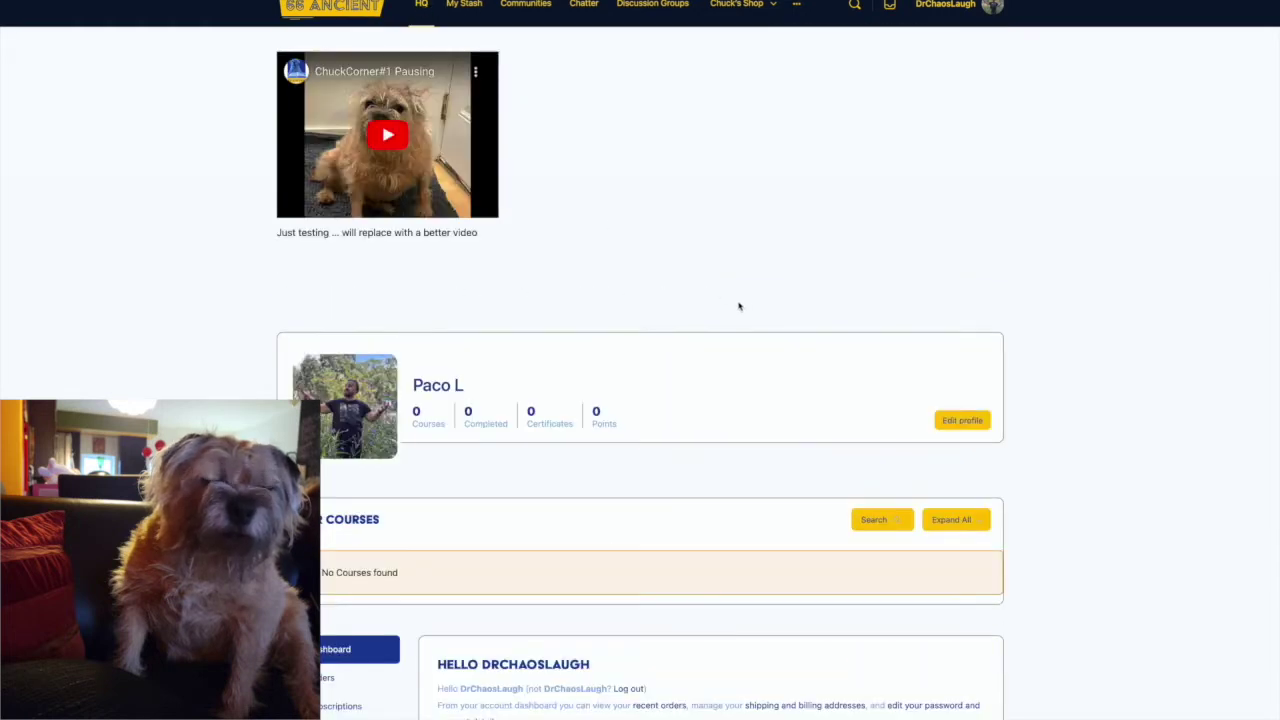
pyautogui.scroll(-3, 739, 306)
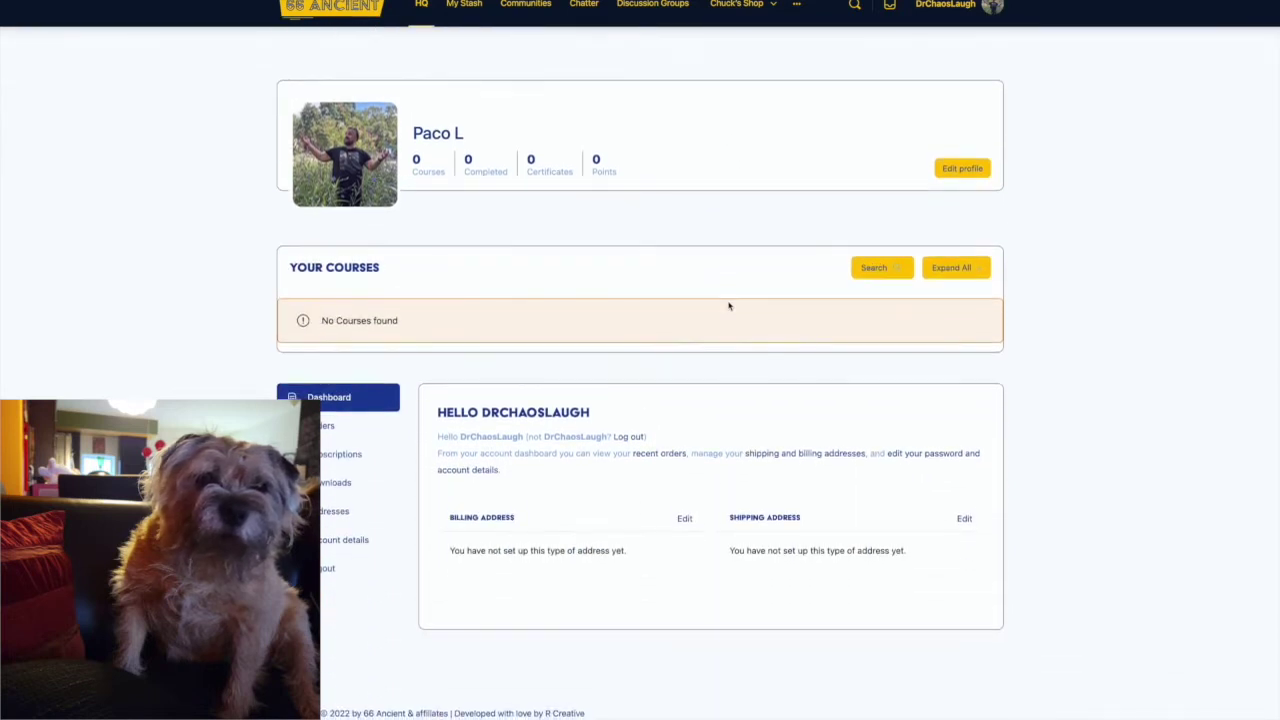
pyautogui.scroll(3, 729, 306)
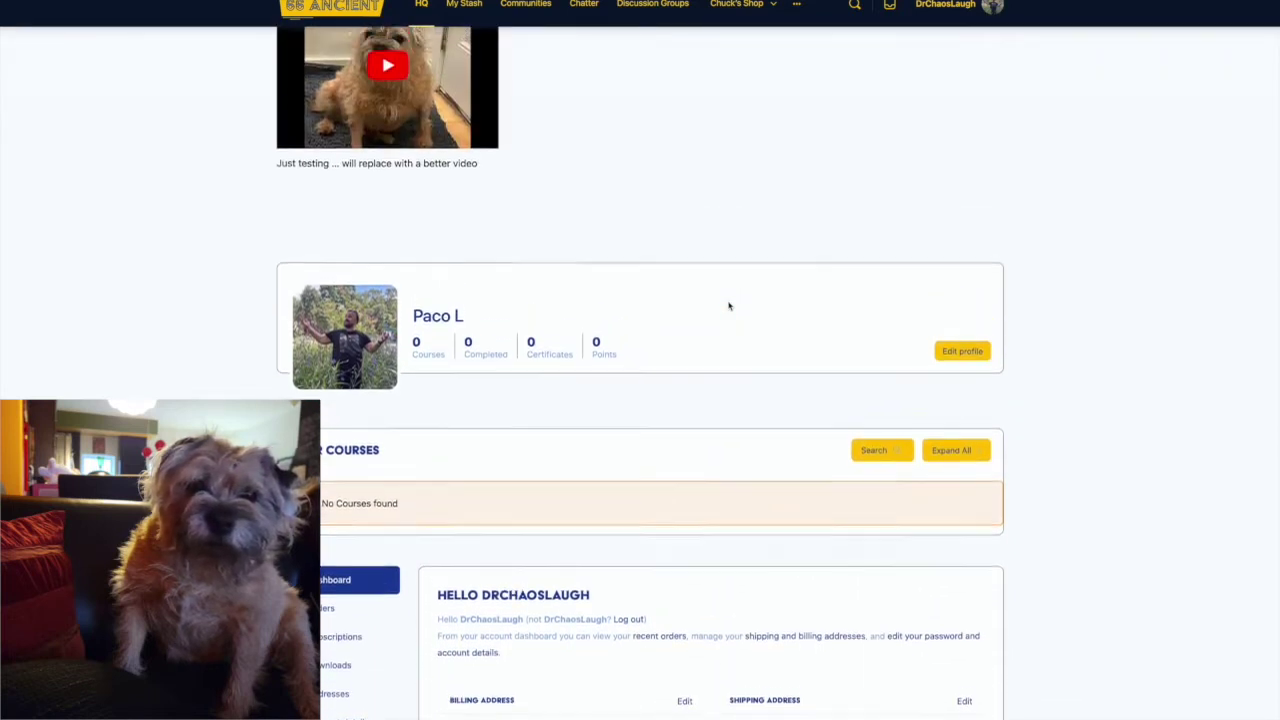
# Look through all documents, the personal documents and the group documents in My Stash.
pyautogui.click(463, 4)
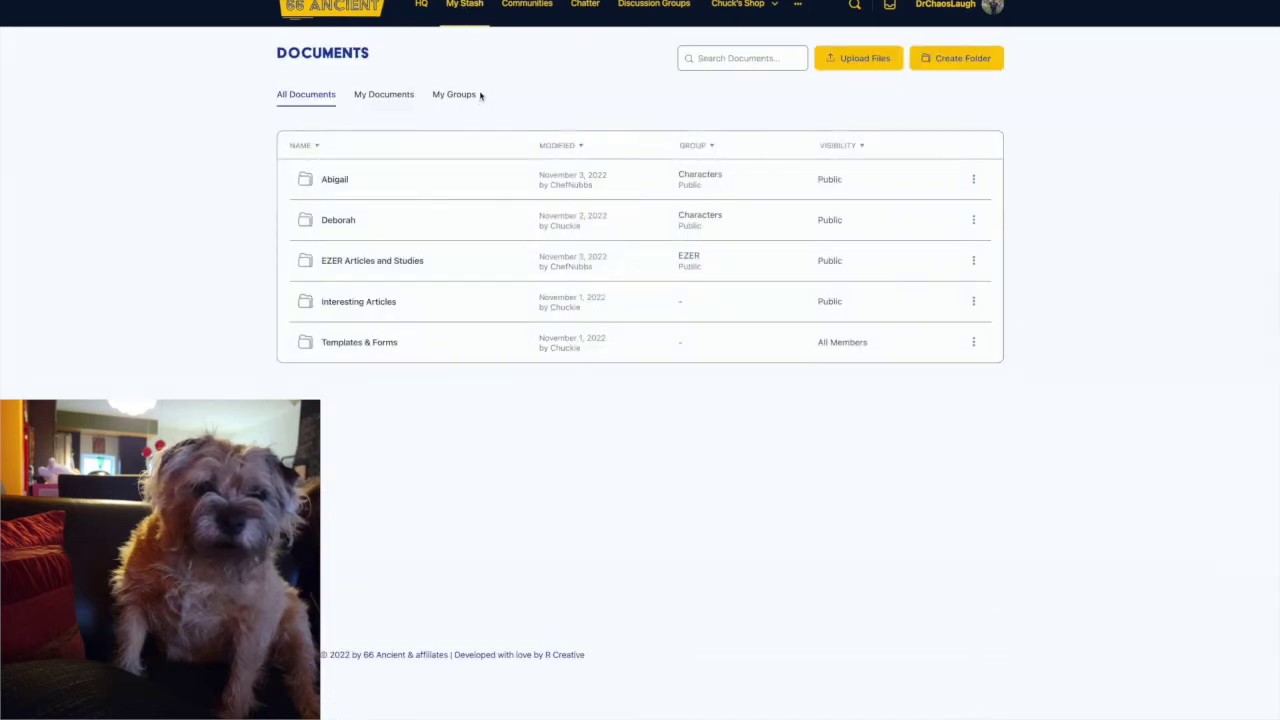
pyautogui.click(390, 97)
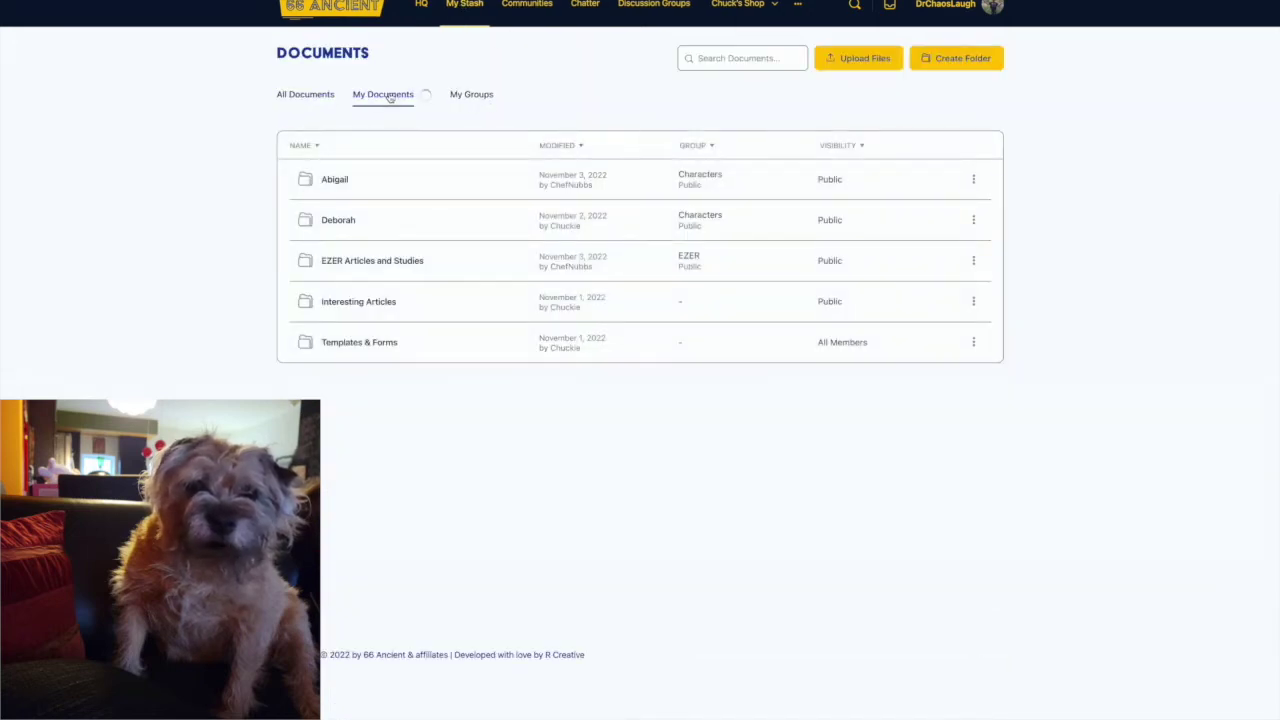
pyautogui.click(454, 97)
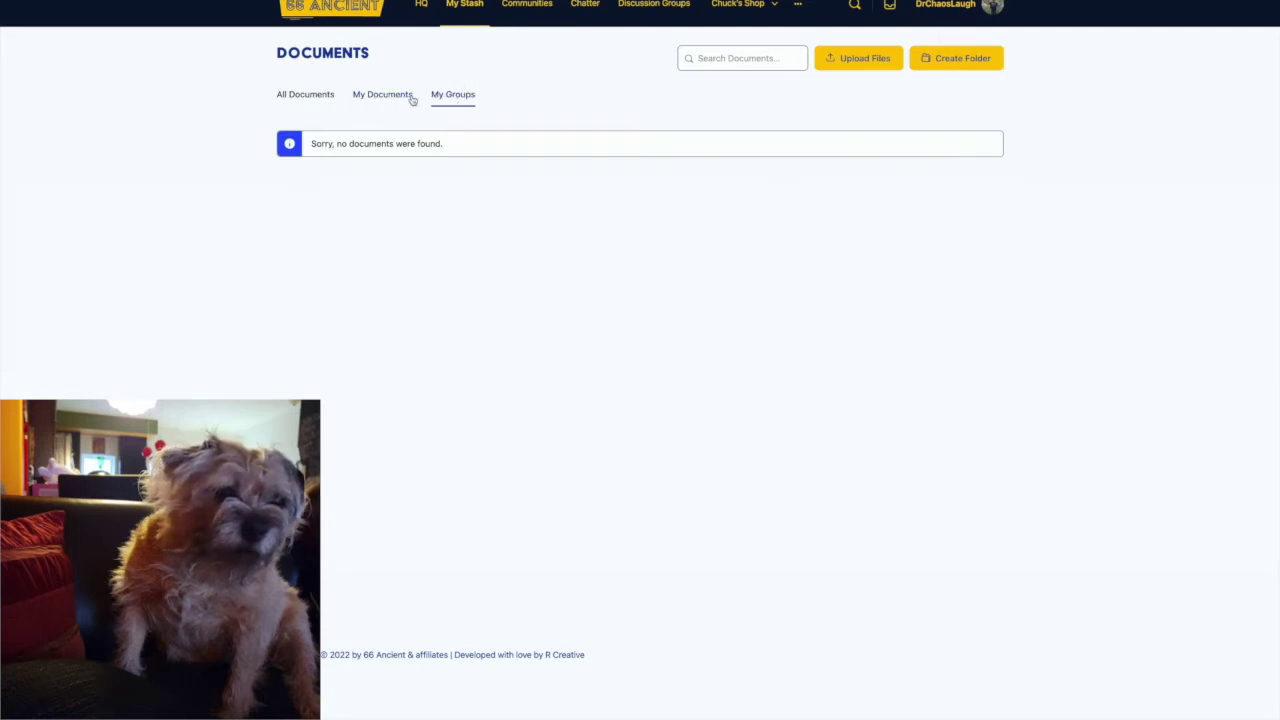
# Create a folder titled "Ancient Food Pics" in My Documents with its privacy set to My Connections.
pyautogui.click(409, 99)
pyautogui.click(962, 58)
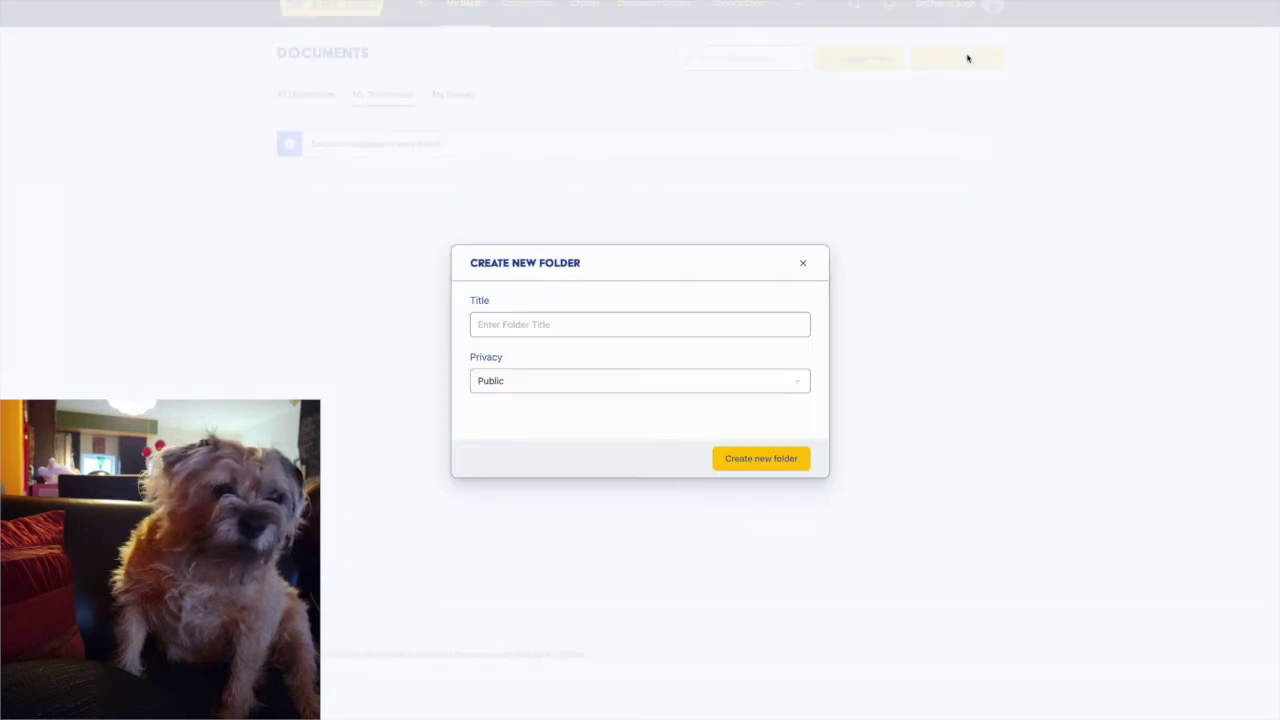
pyautogui.click(655, 322)
pyautogui.write('Ancient Food Pics For')
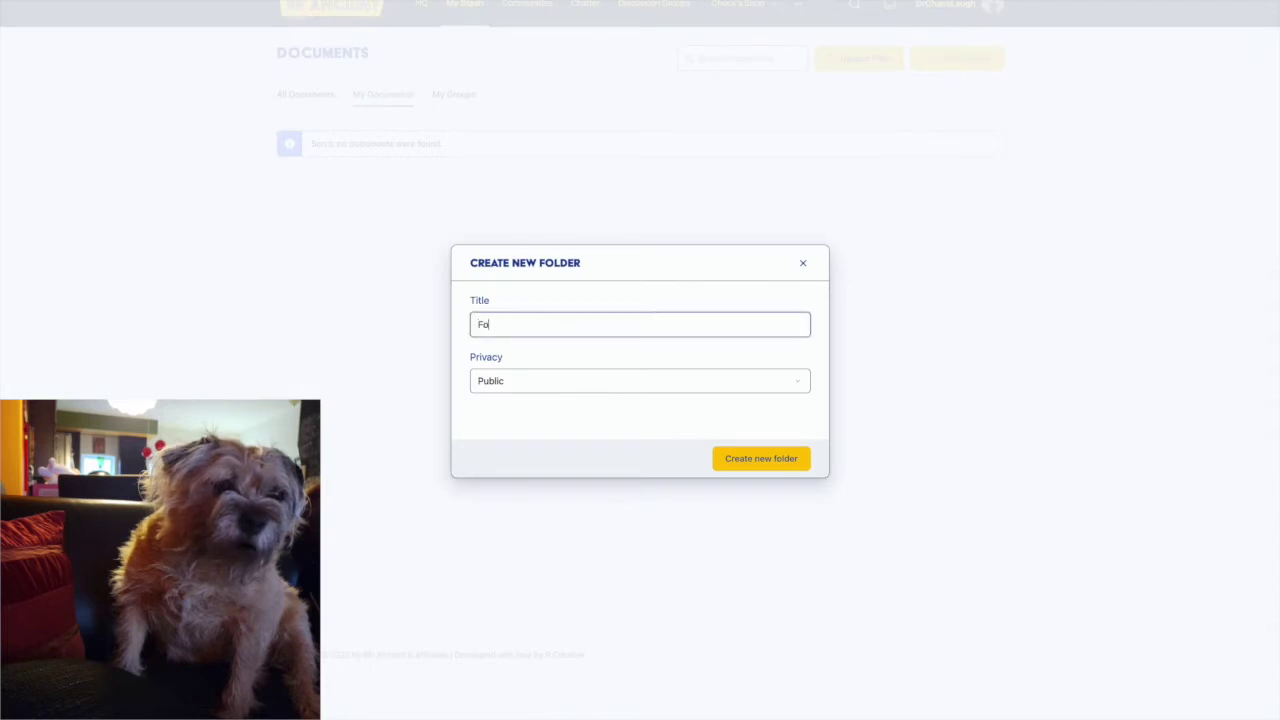
pyautogui.press('BackSpace')
pyautogui.press('BackSpace')
pyautogui.press('BackSpace')
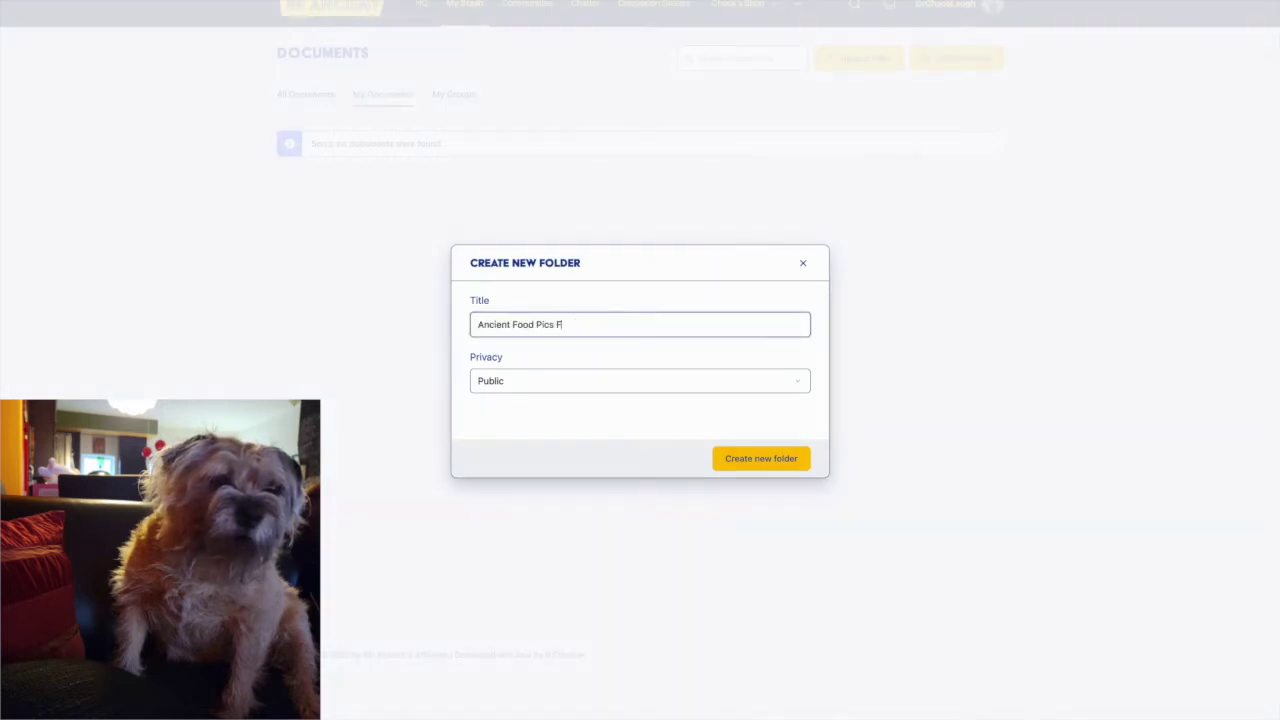
pyautogui.click(802, 382)
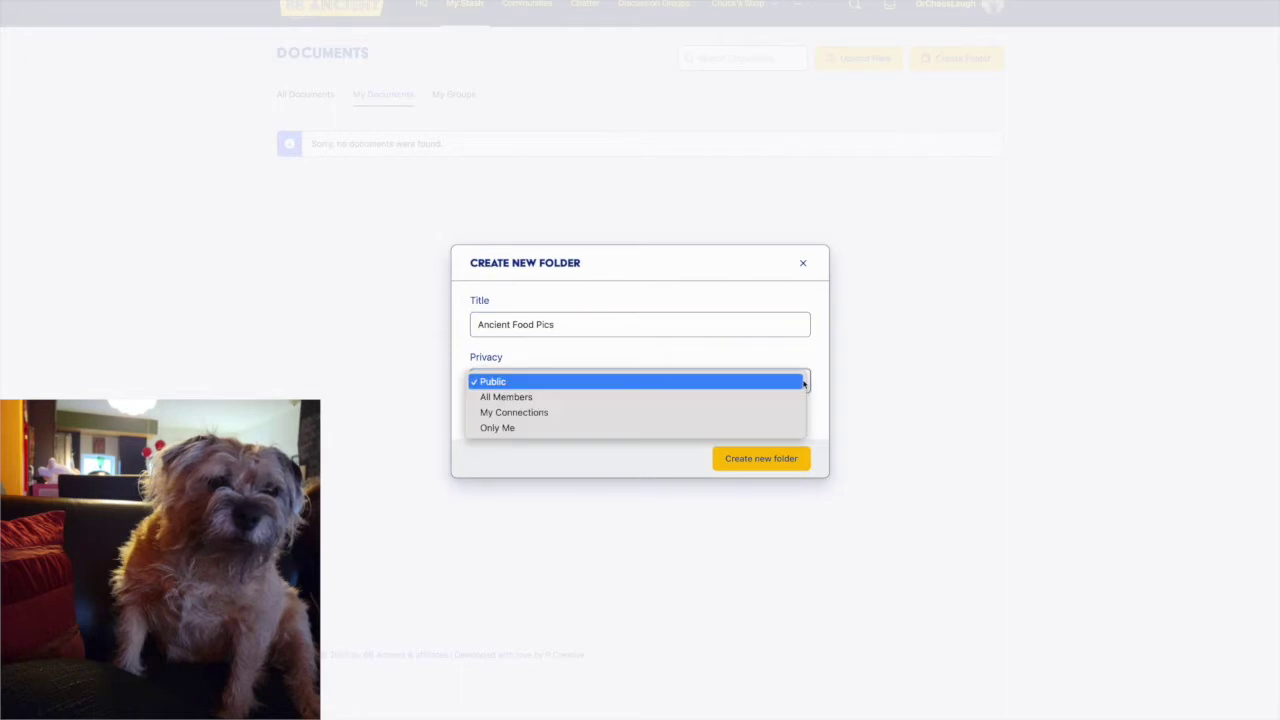
pyautogui.click(764, 410)
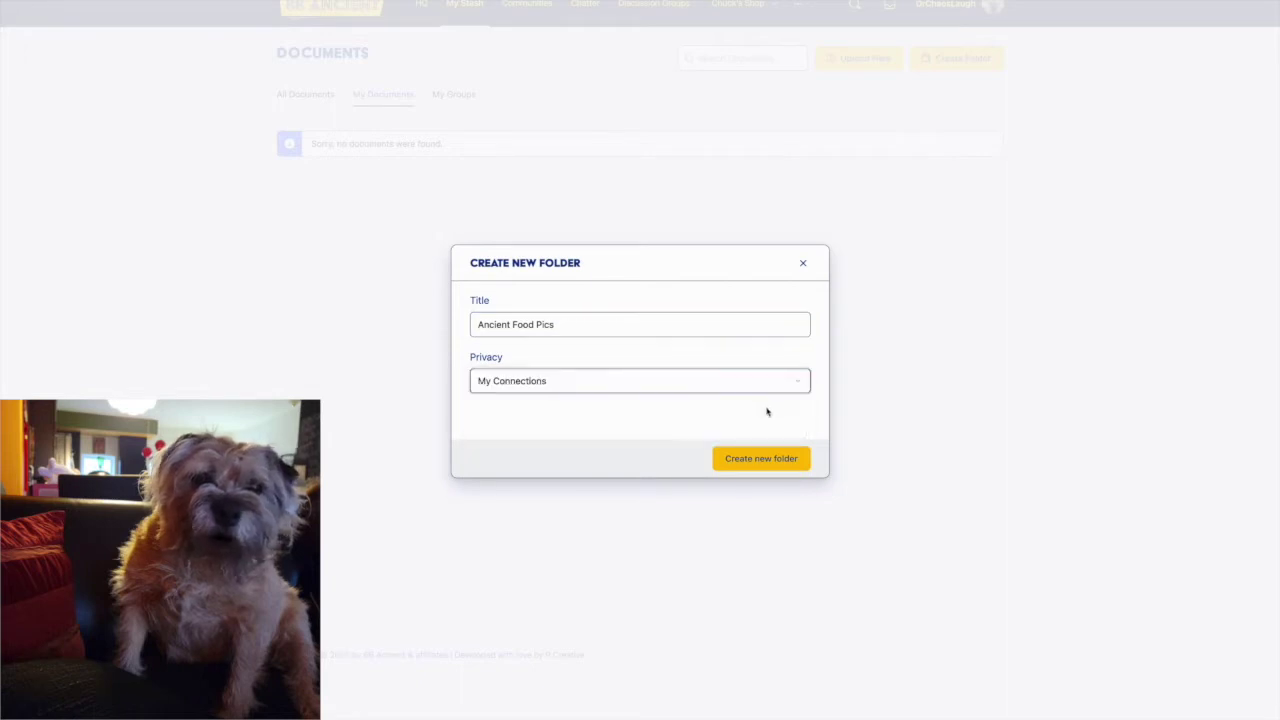
pyautogui.click(749, 460)
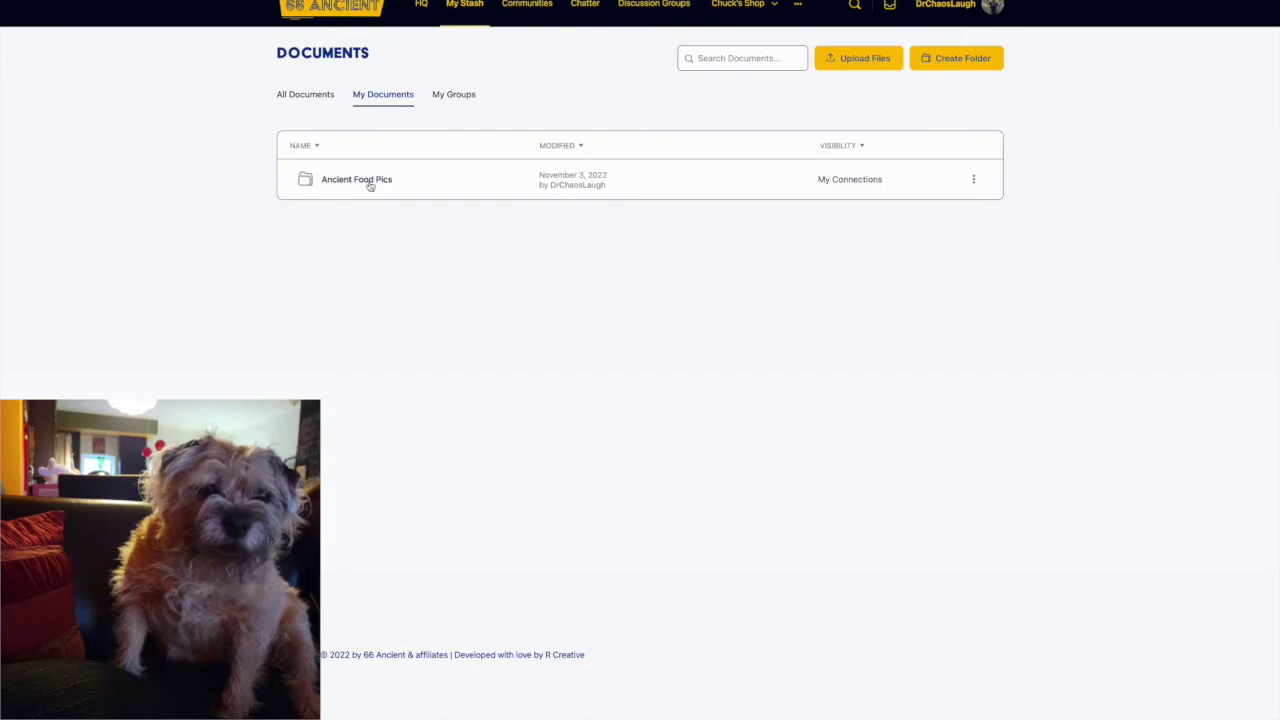
# Upload the five images from Ancient Dried through Food From The Narrative to the Ancient Food Pics folder, described as "My Ancient Food Pics".
pyautogui.click(368, 182)
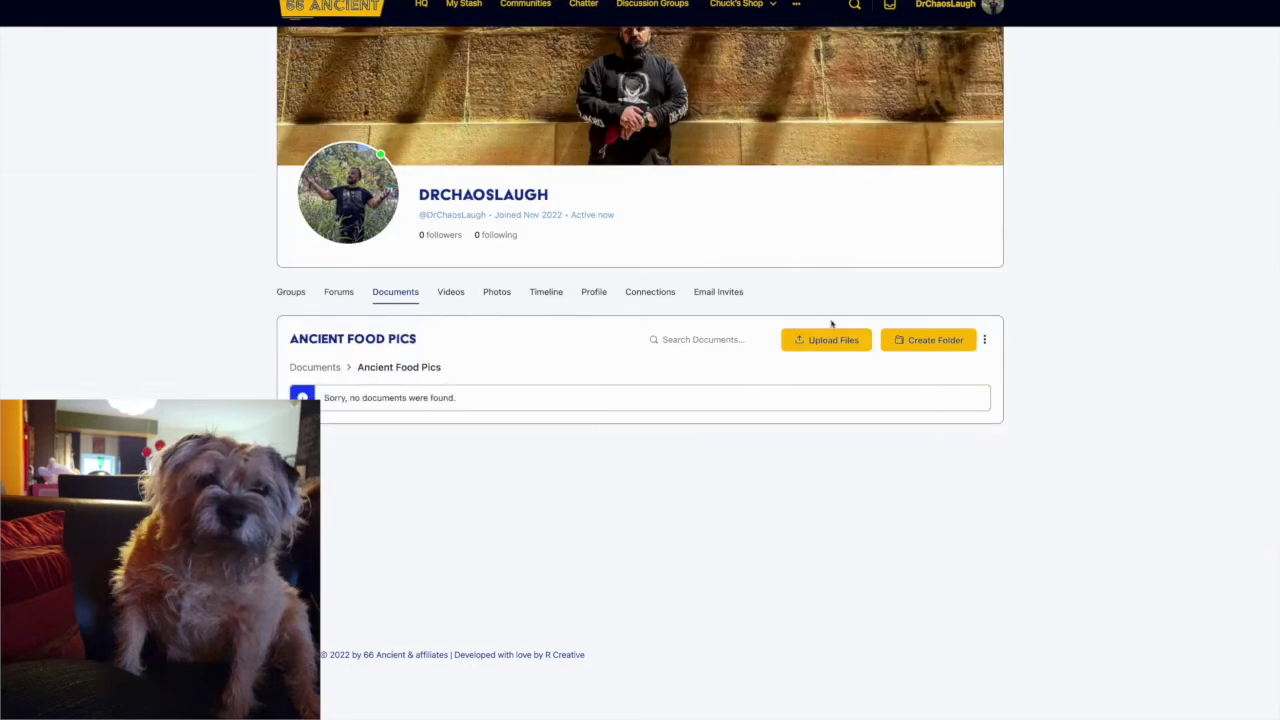
pyautogui.click(829, 340)
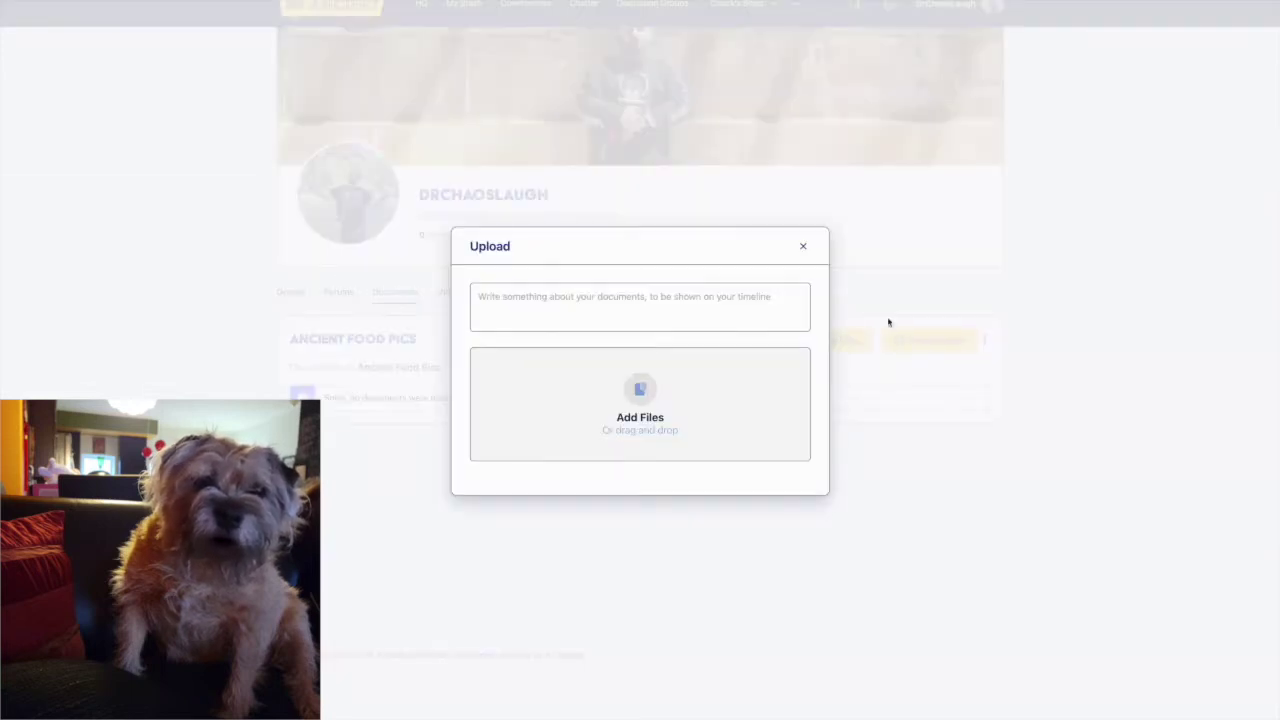
pyautogui.press('super+Tab')
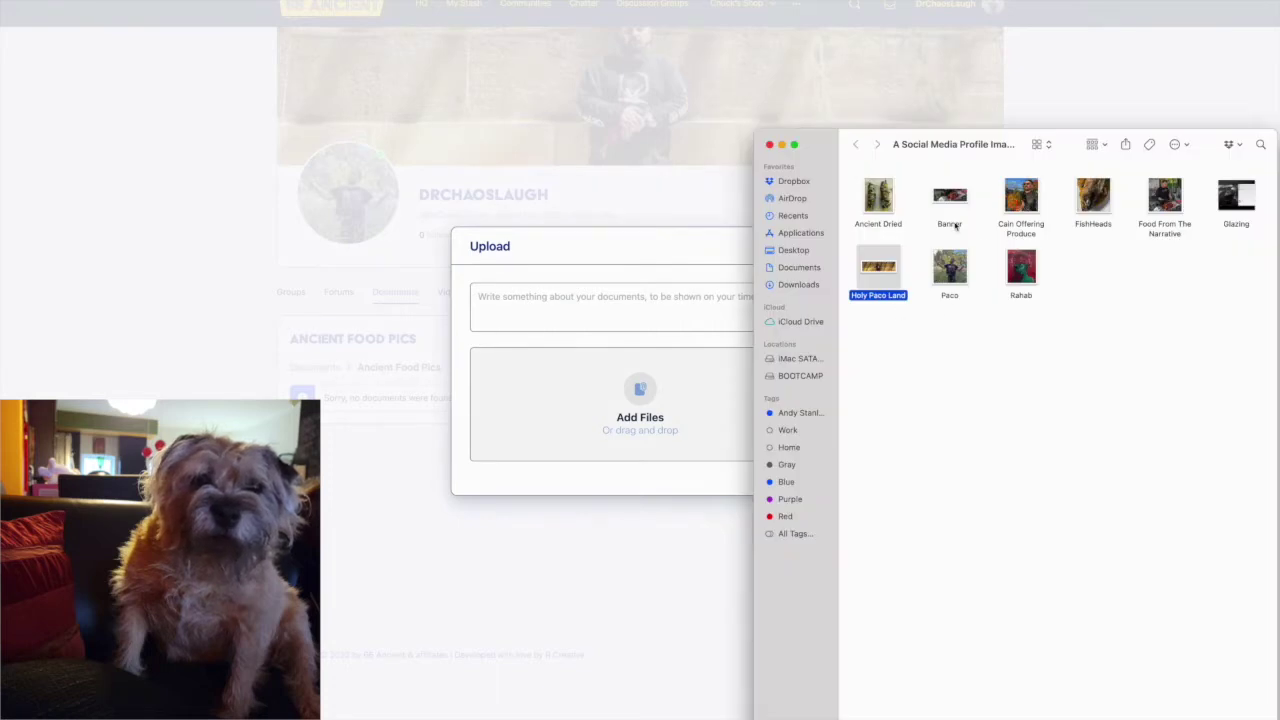
pyautogui.click(887, 203)
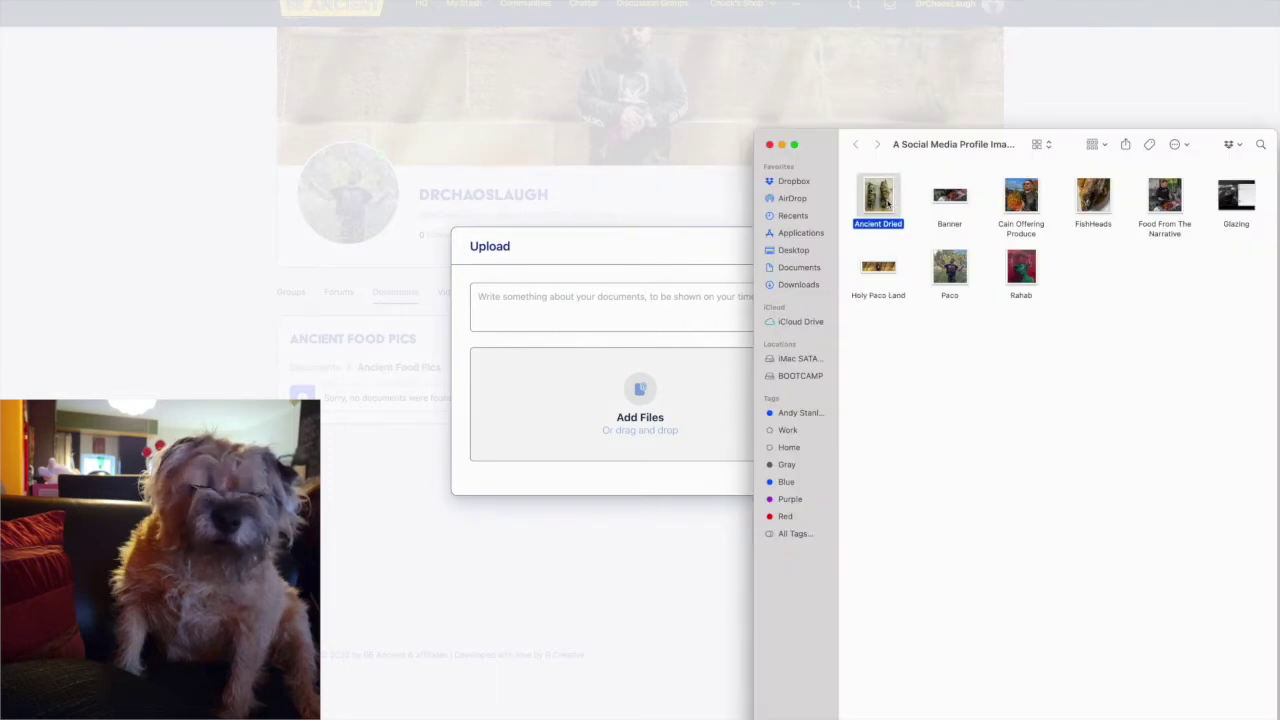
pyautogui.keyDown('shift'); pyautogui.click(1164, 197); pyautogui.keyUp('shift')
pyautogui.moveTo(1164, 197); pyautogui.dragTo(590, 362)
pyautogui.write('My Ancient Food Pics')
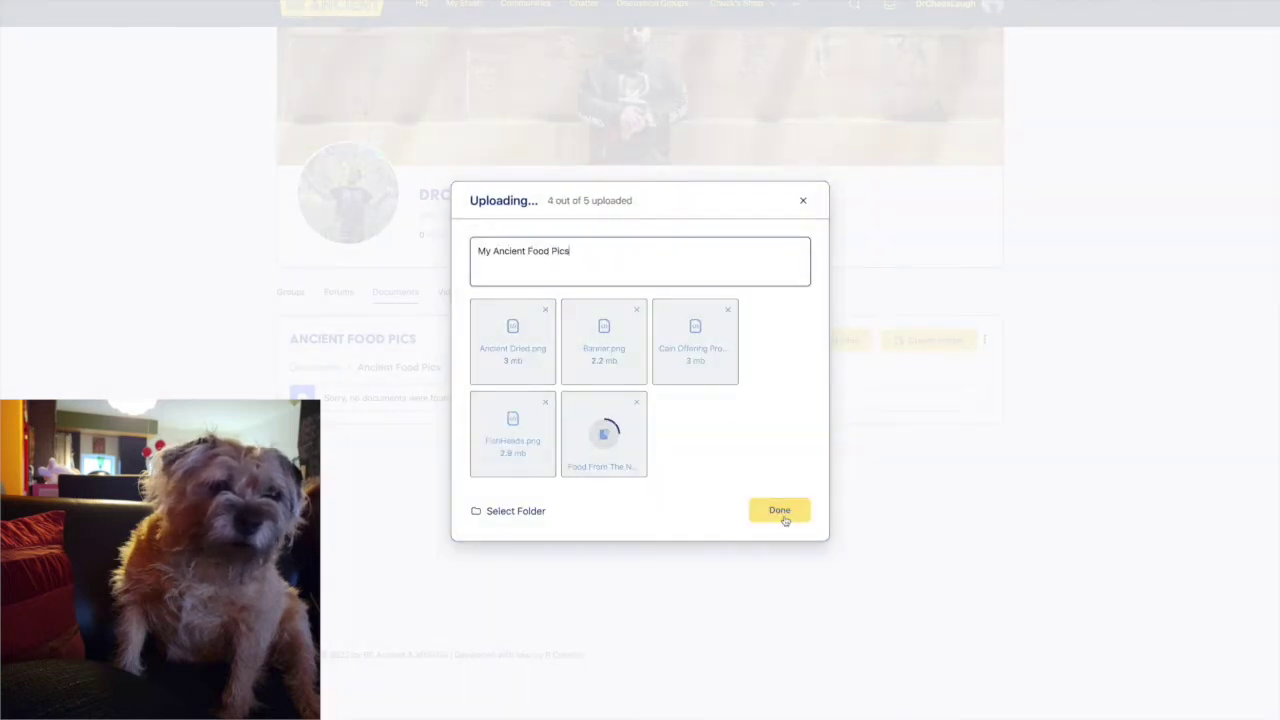
pyautogui.click(785, 515)
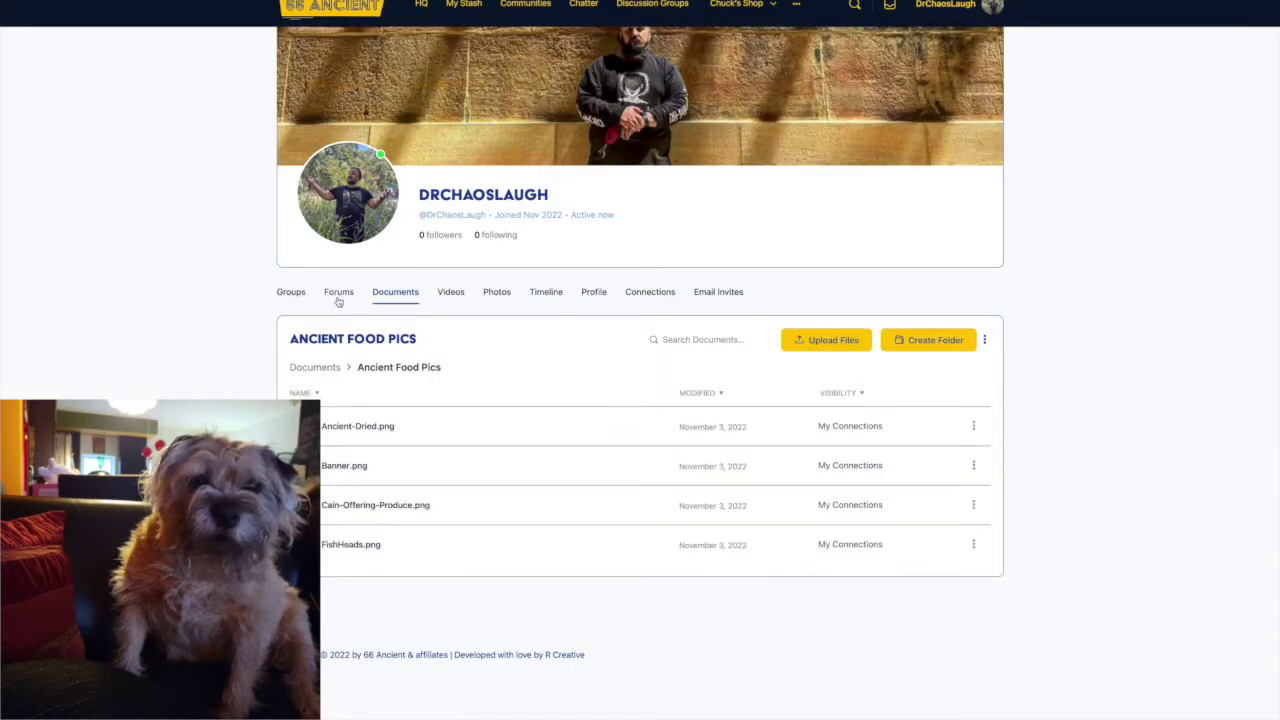
# Join the Linguistic Studies and Characters groups from the Communities page.
pyautogui.click(293, 294)
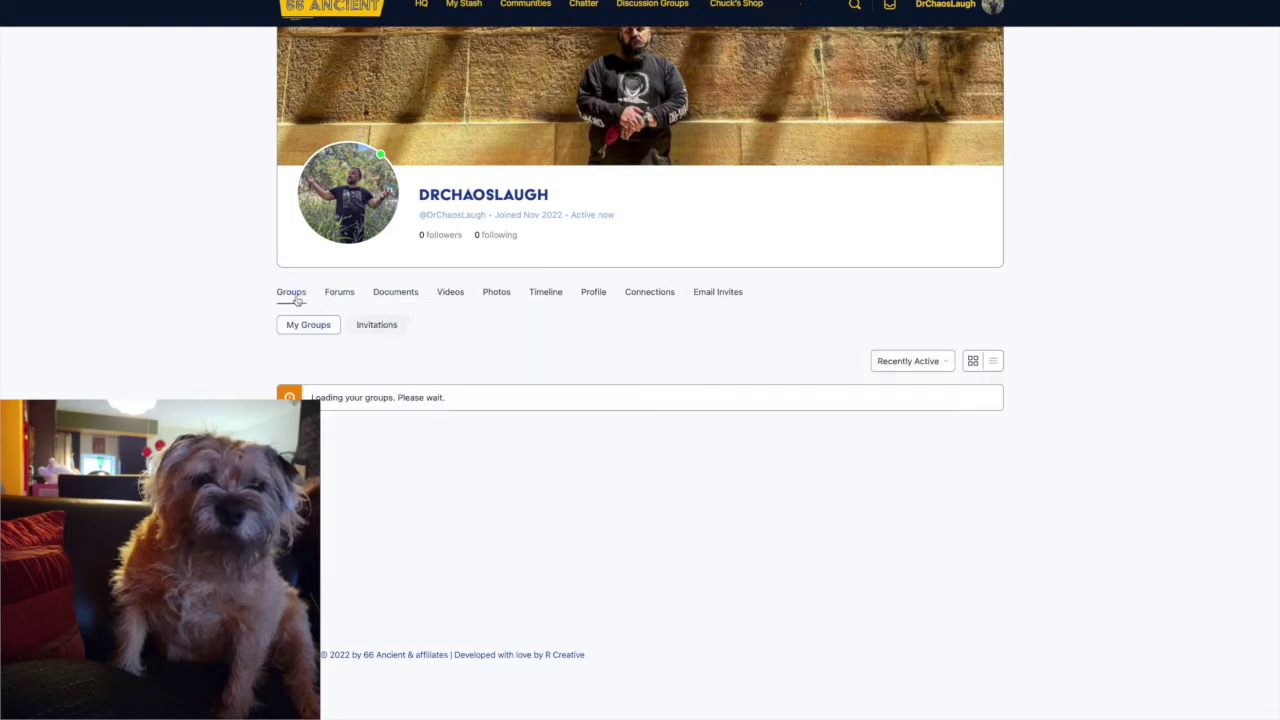
pyautogui.click(520, 5)
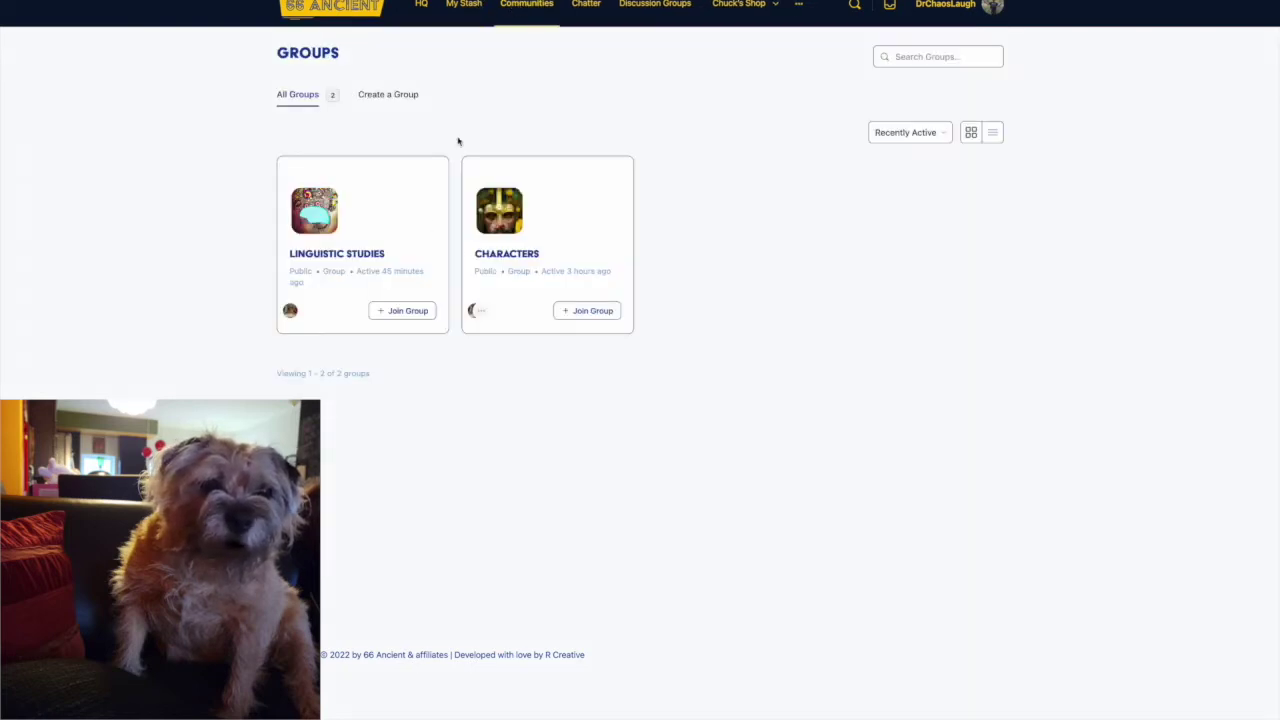
pyautogui.click(392, 311)
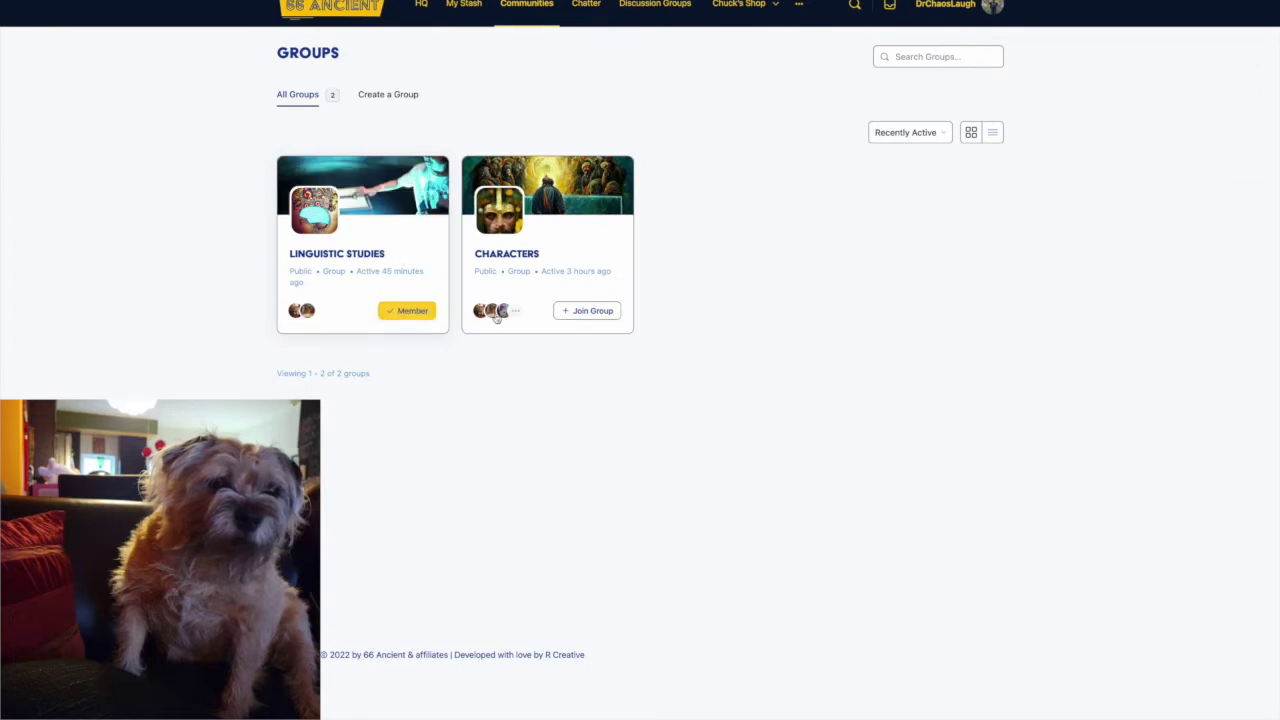
pyautogui.click(565, 318)
# Add the Cain Offering Produce image to a photo upload for the Characters group's Artists Rendered Artwork of Characters album.
pyautogui.click(504, 256)
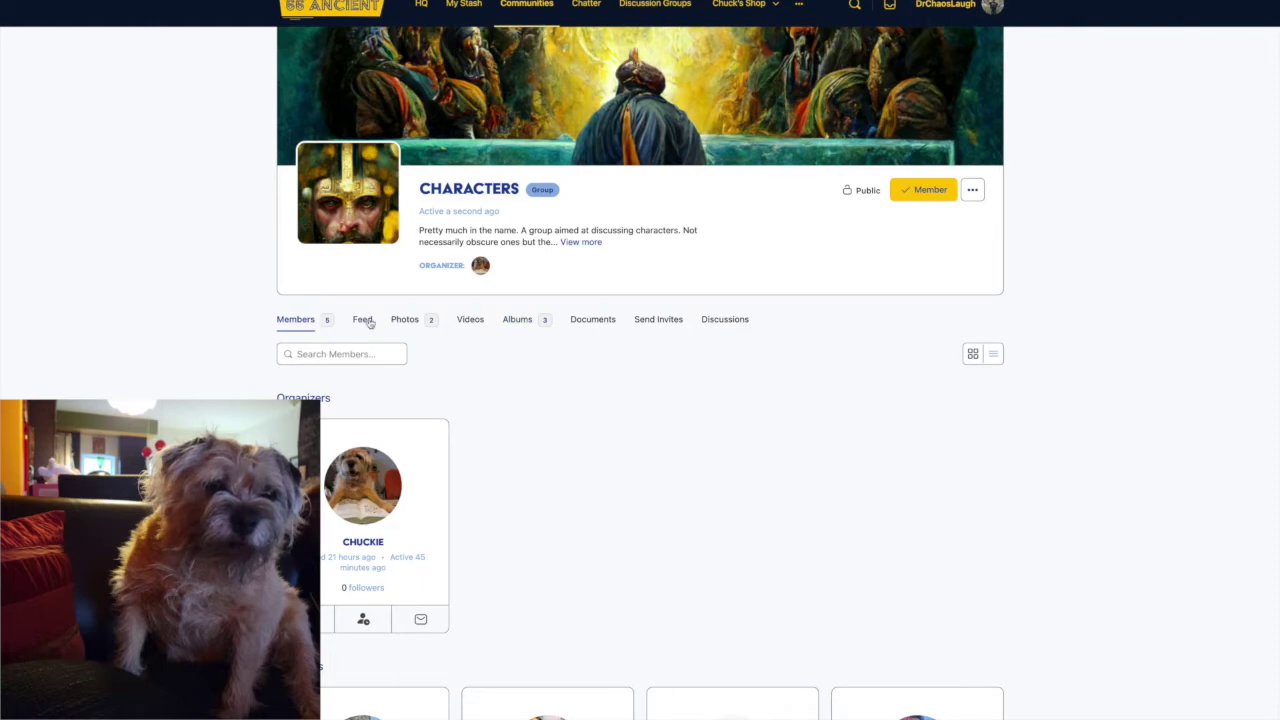
pyautogui.click(527, 319)
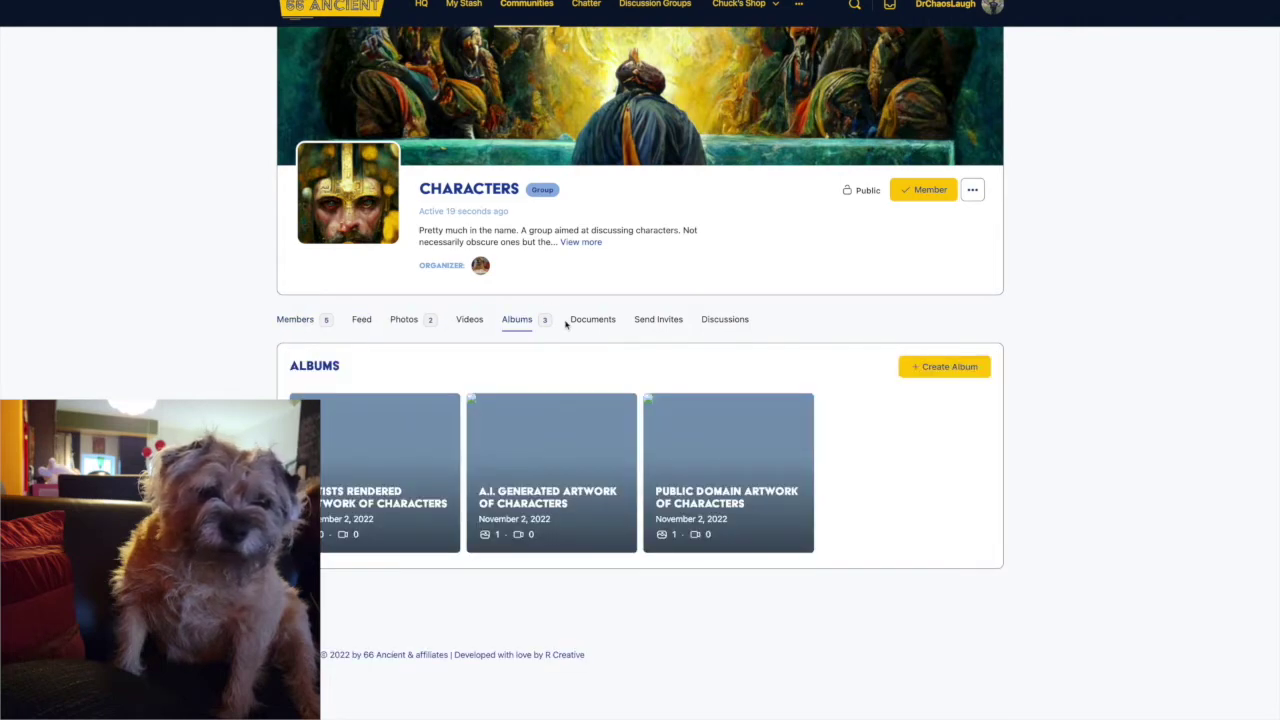
pyautogui.click(354, 484)
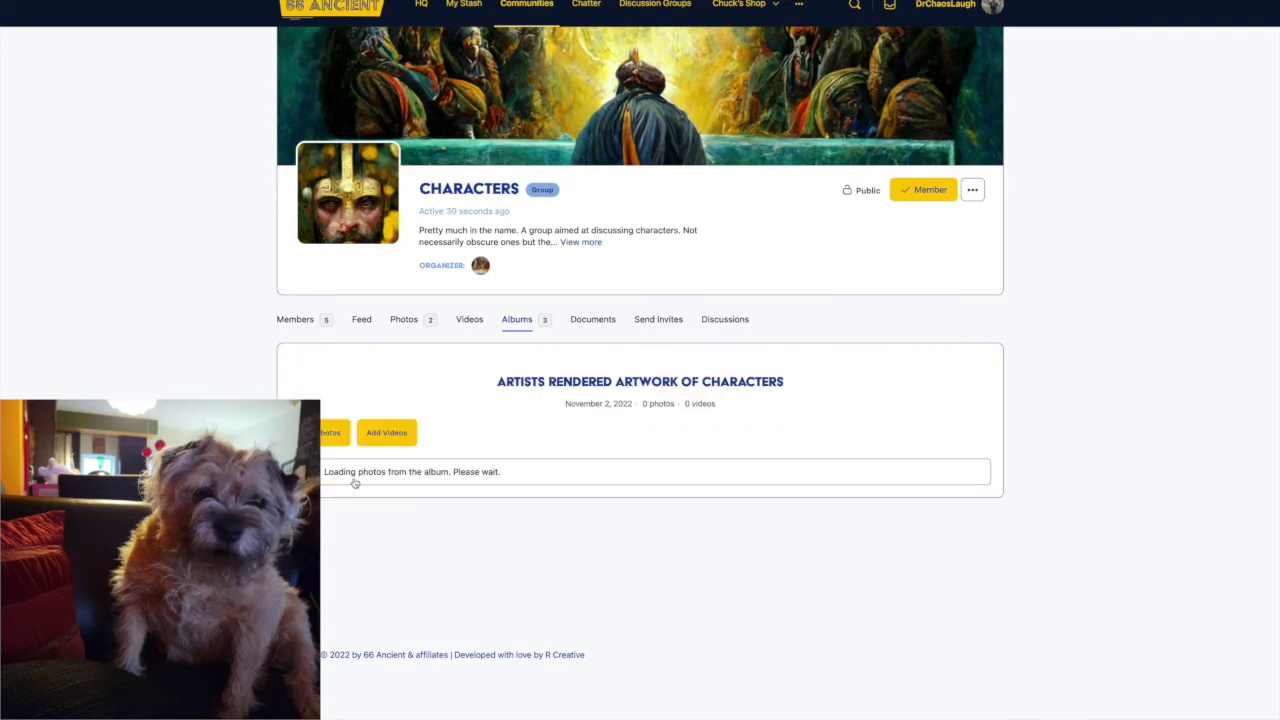
pyautogui.click(387, 432)
pyautogui.press('super+Tab')
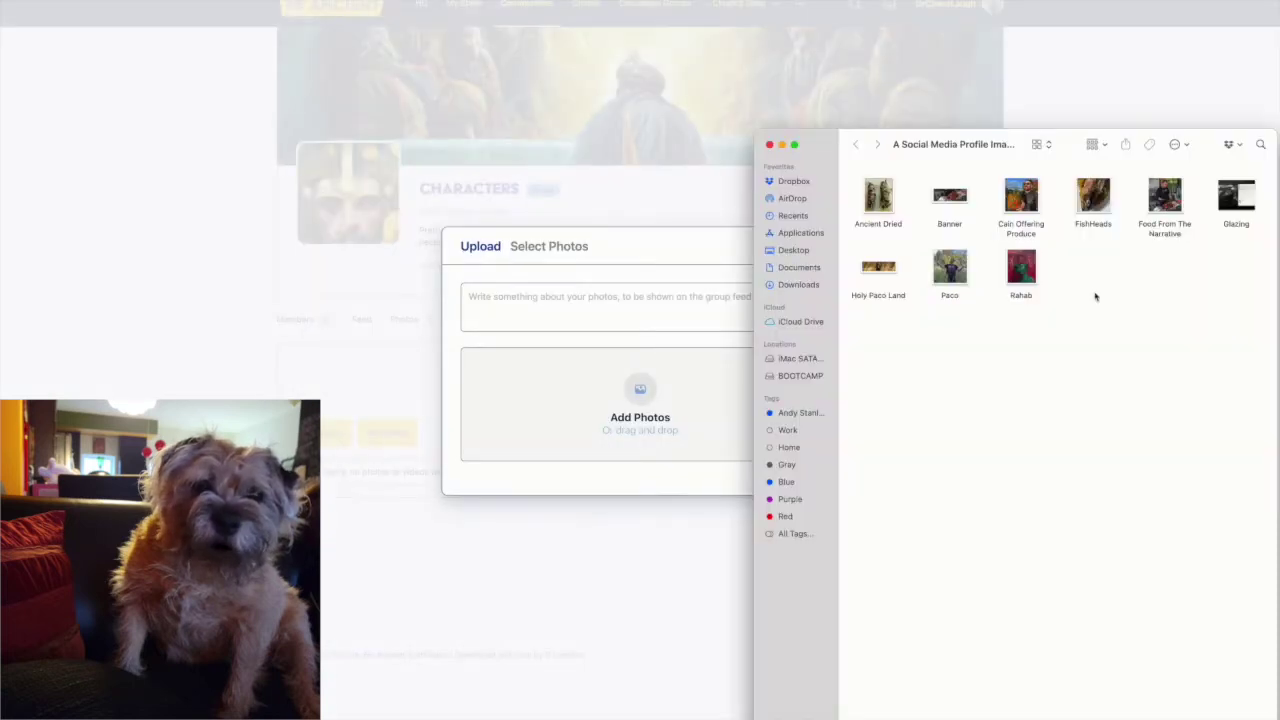
pyautogui.click(1035, 197)
pyautogui.moveTo(1032, 195); pyautogui.dragTo(608, 377)
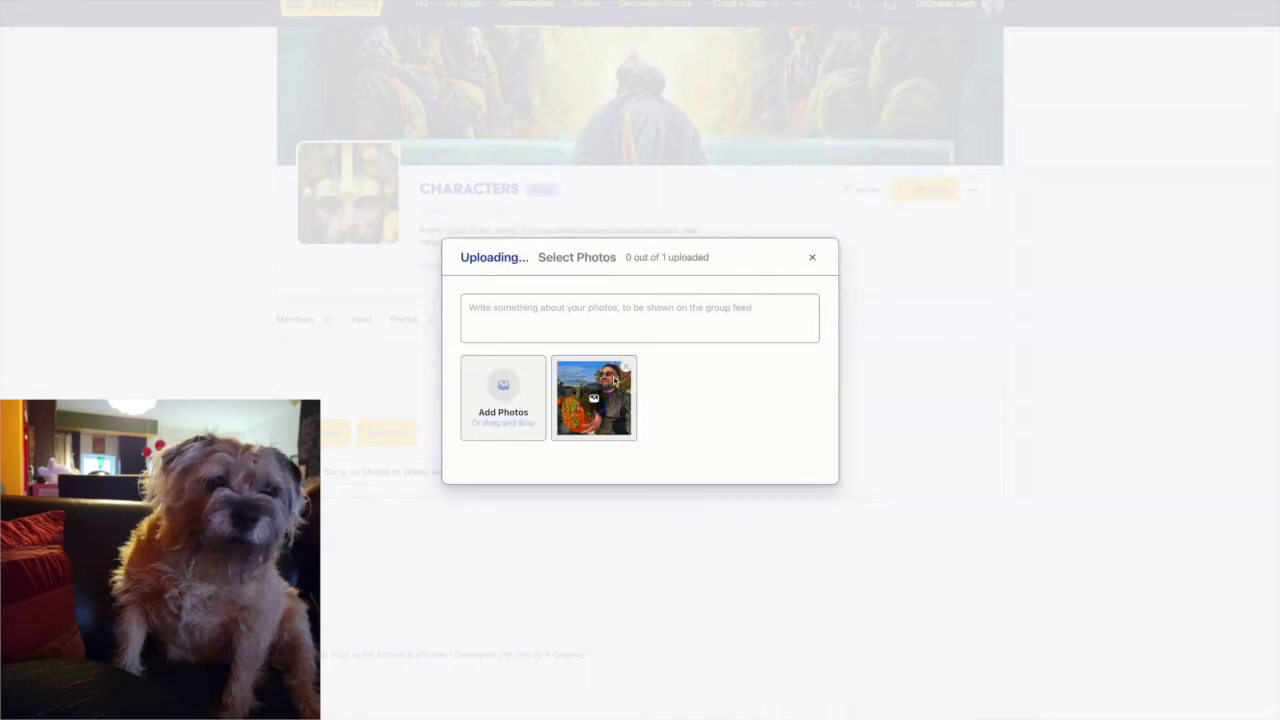
# Caption the photo "Cain bringing his not so hot produce as a gift to the creator of the universe." and complete the upload.
pyautogui.write('Cain offering P')
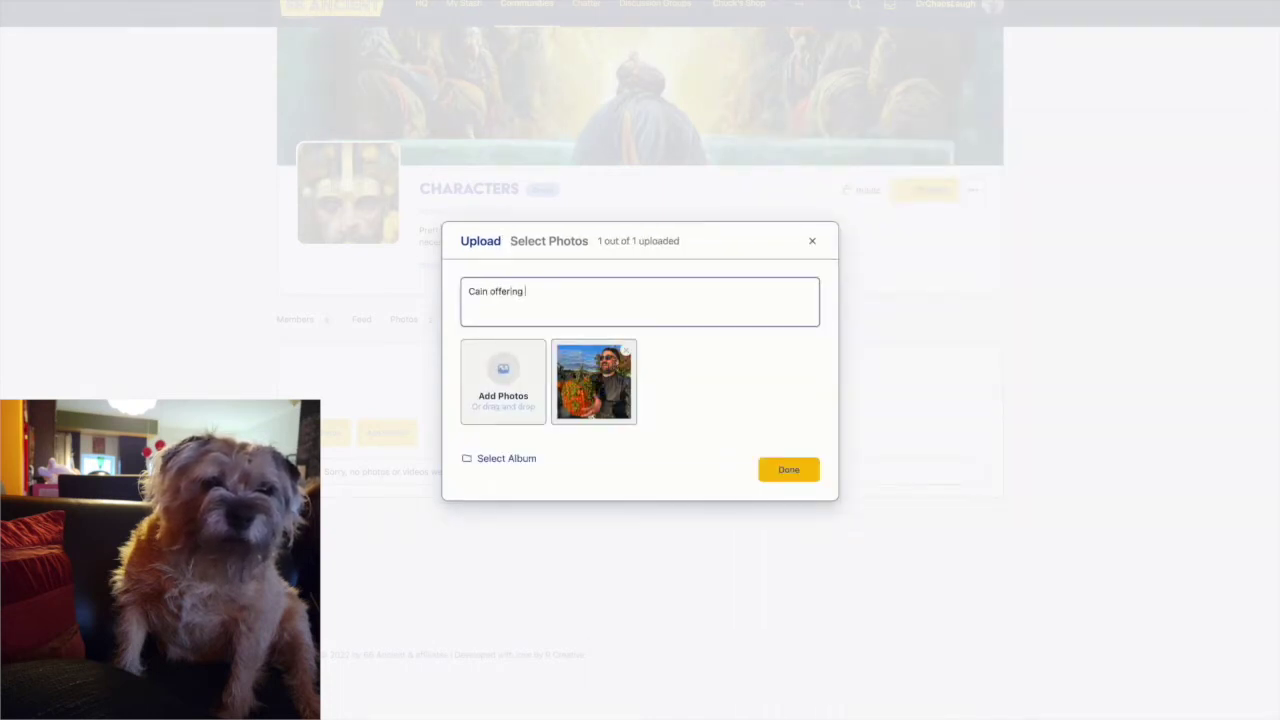
pyautogui.press('BackSpace')
pyautogui.press('BackSpace')
pyautogui.press('BackSpace')
pyautogui.press('BackSpace')
pyautogui.press('BackSpace')
pyautogui.press('BackSpace')
pyautogui.press('BackSpace')
pyautogui.press('BackSpace')
pyautogui.press('BackSpace')
pyautogui.press('BackSpace')
pyautogui.write('bringing his ')
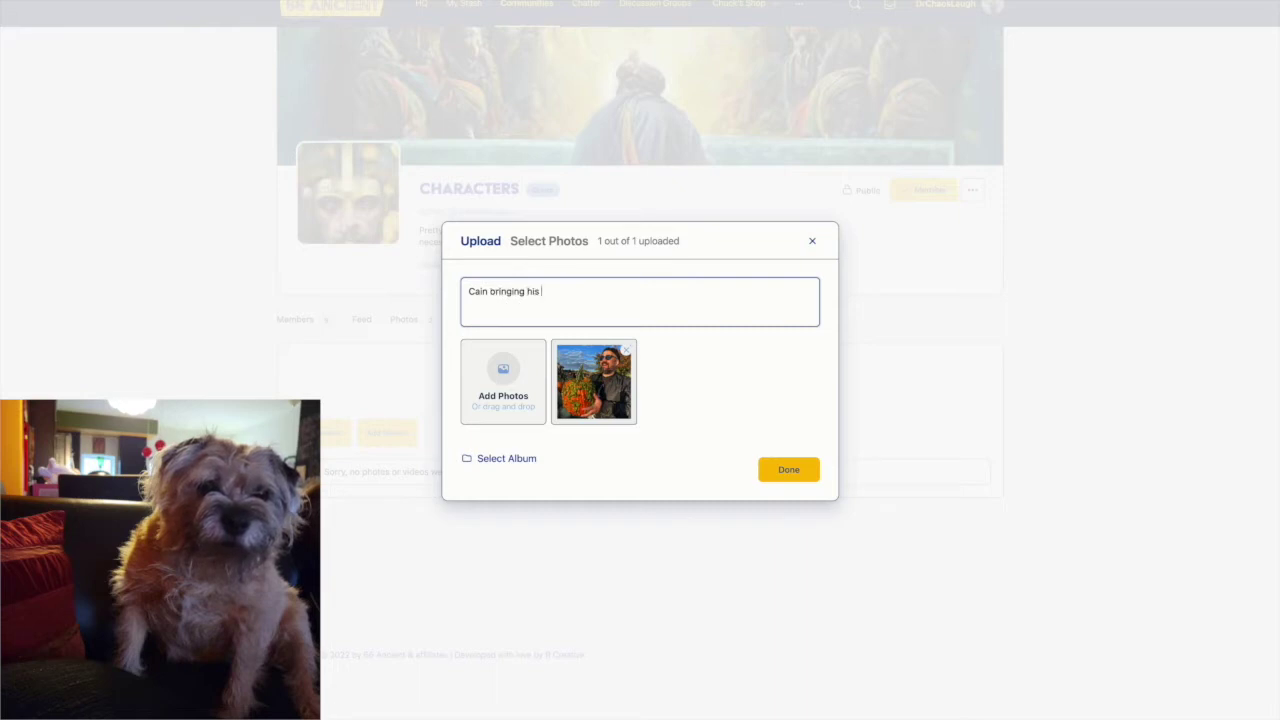
pyautogui.write('not so hot produce as a gift to the creator of t')
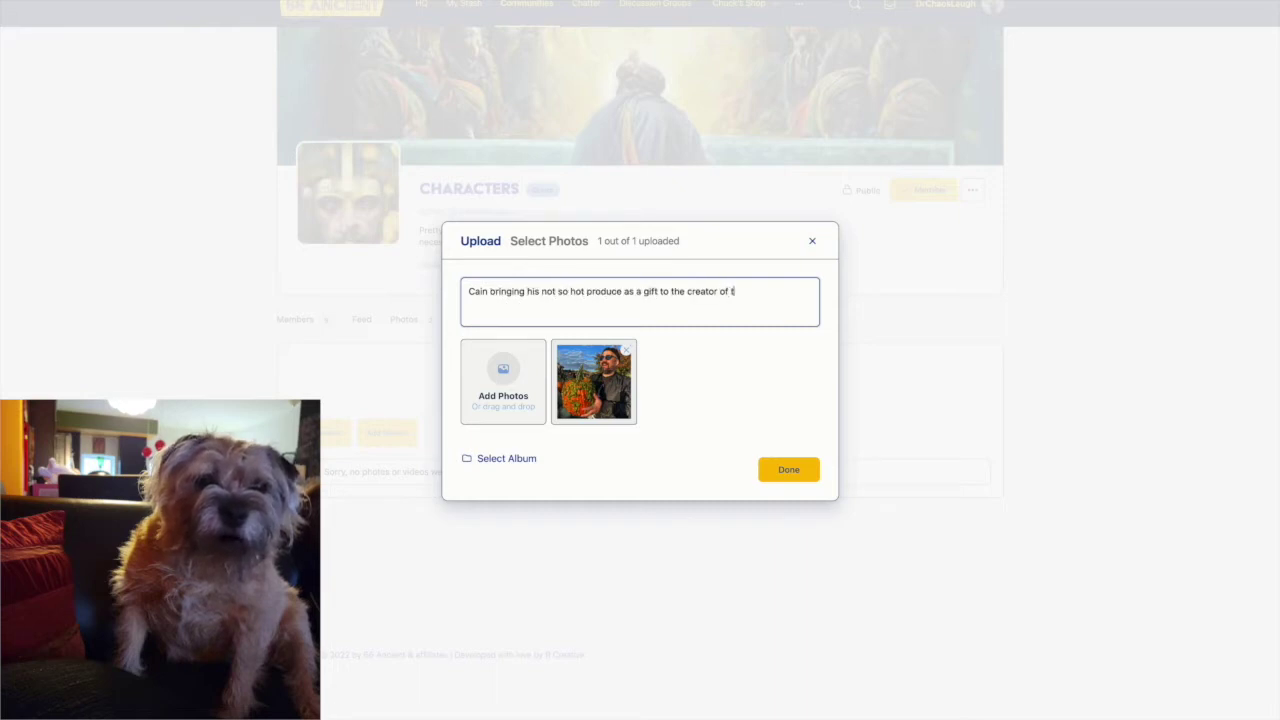
pyautogui.write('he universe')
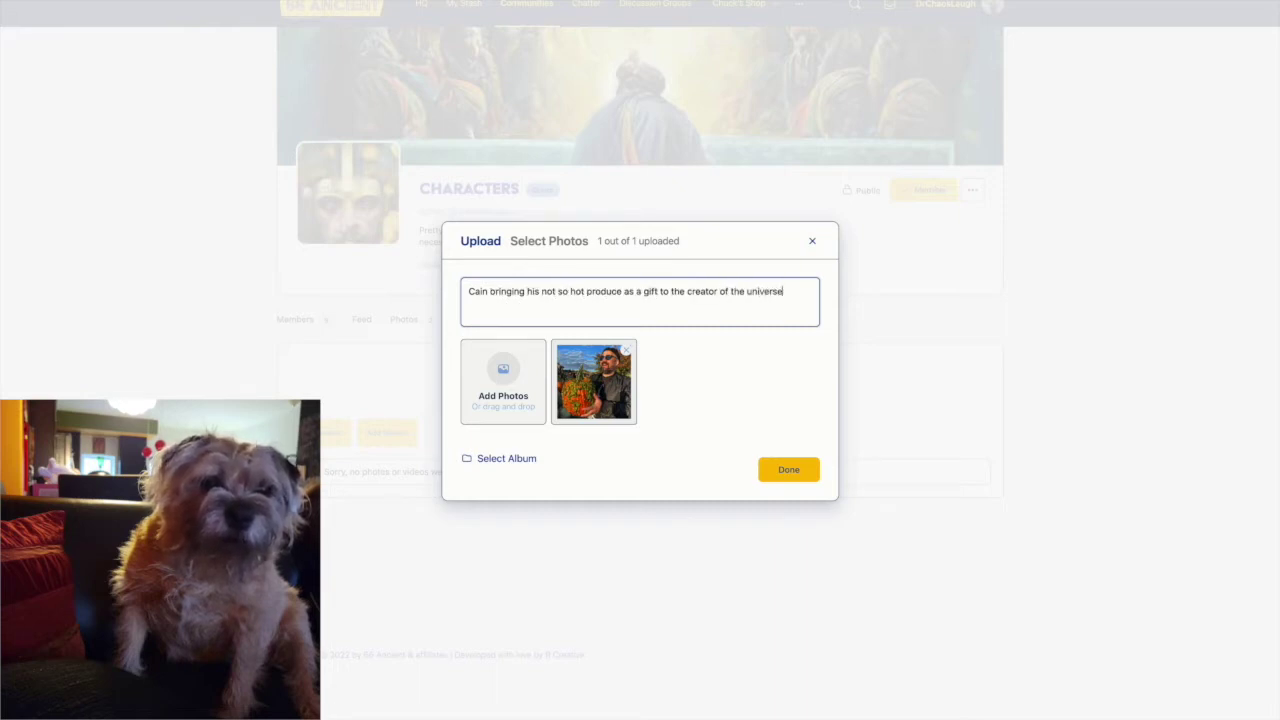
pyautogui.write('.')
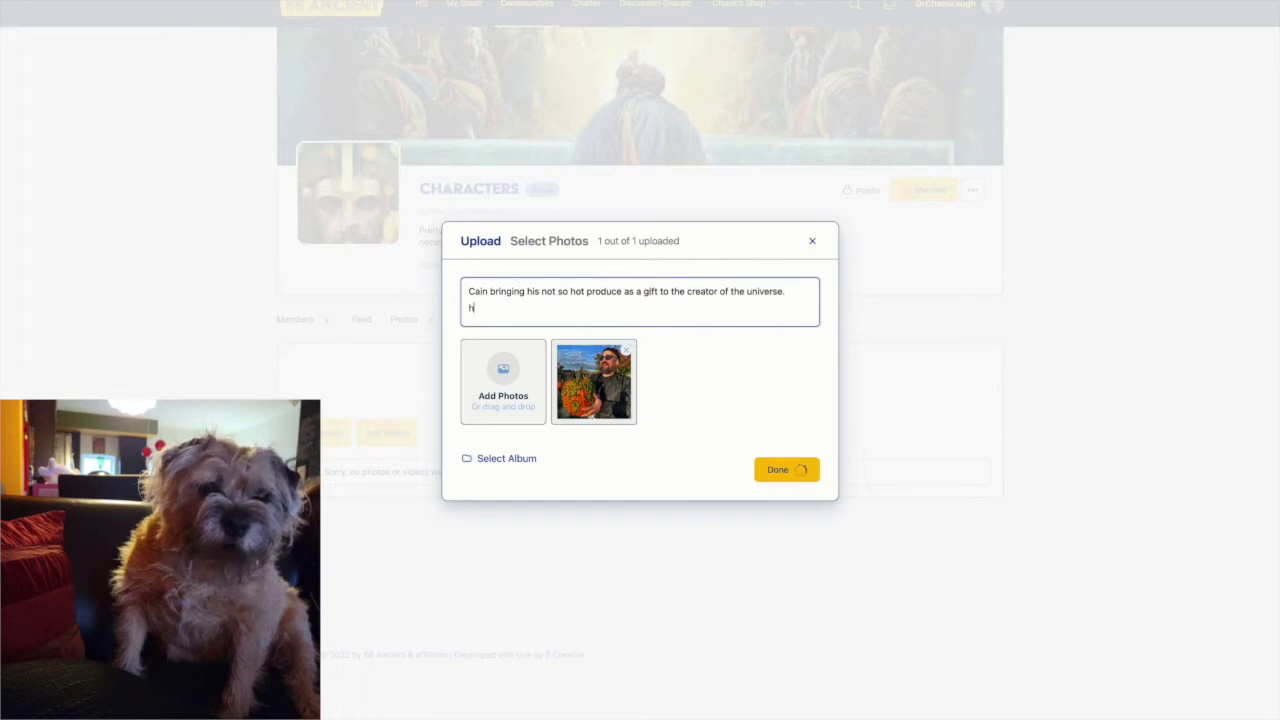
pyautogui.click(788, 469)
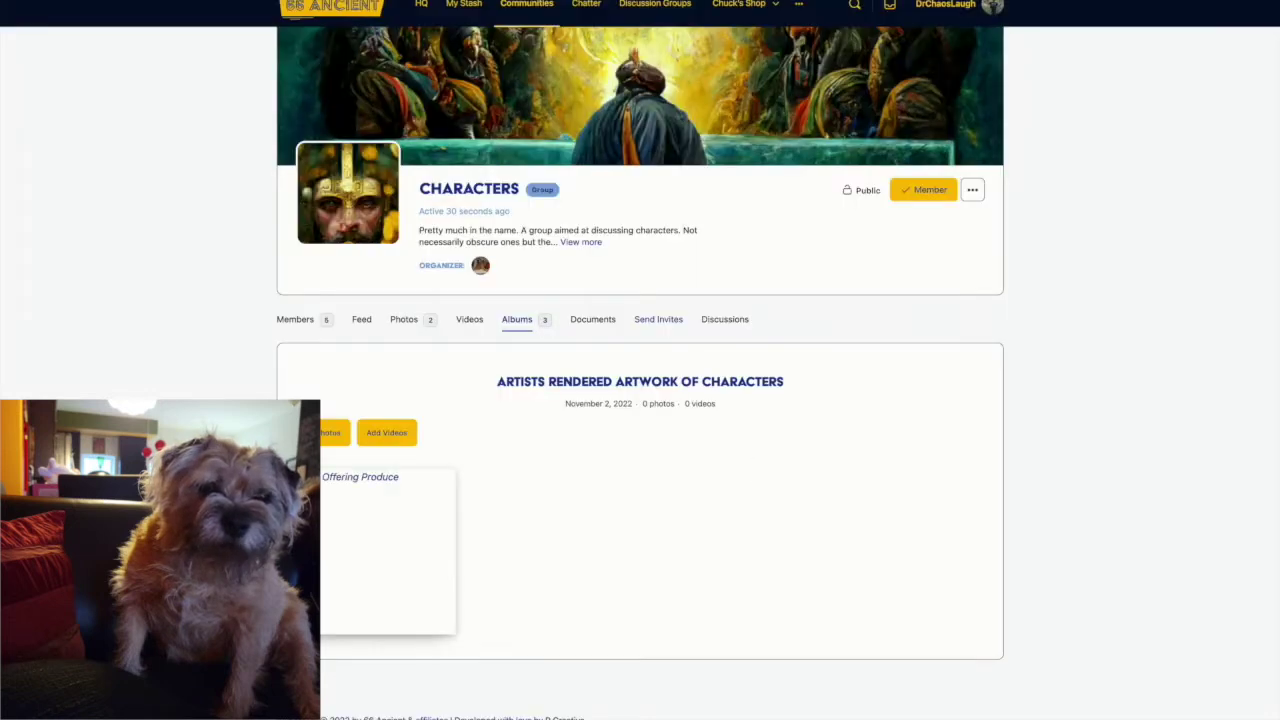
# Review the Characters group's feed and the available options for the newly shared Cain photo post.
pyautogui.click(362, 320)
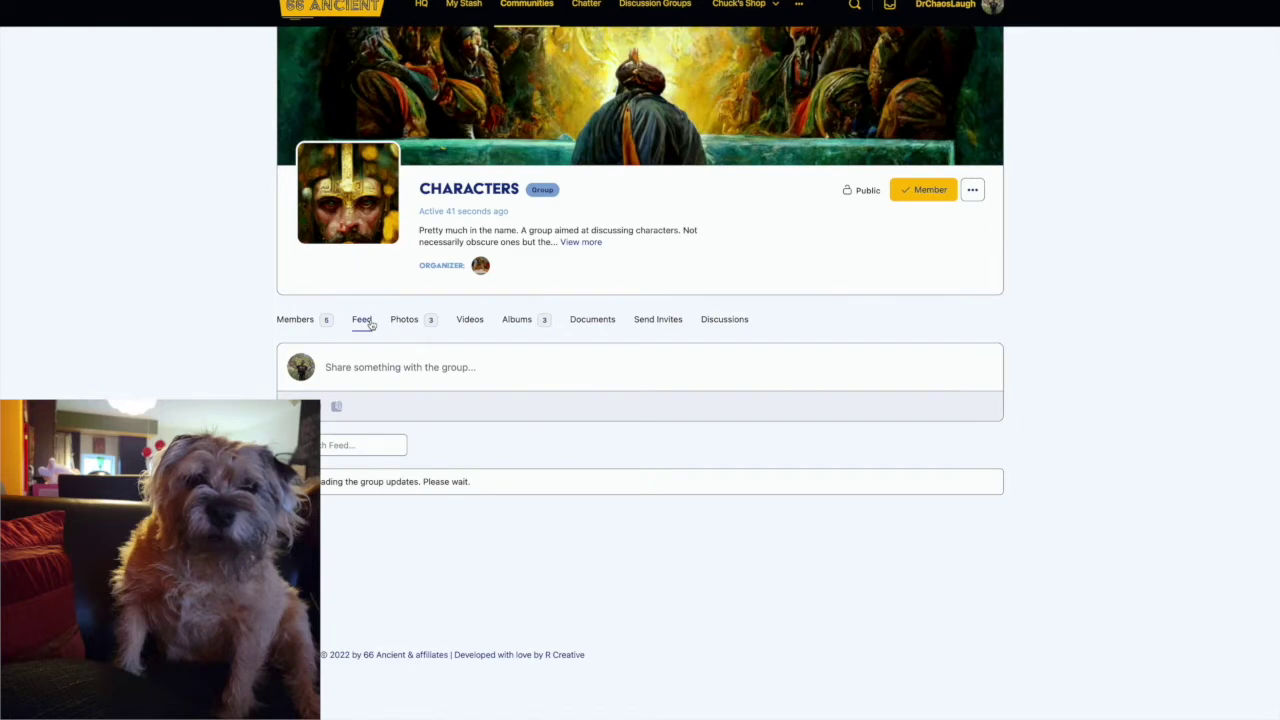
pyautogui.scroll(-3, 370, 324)
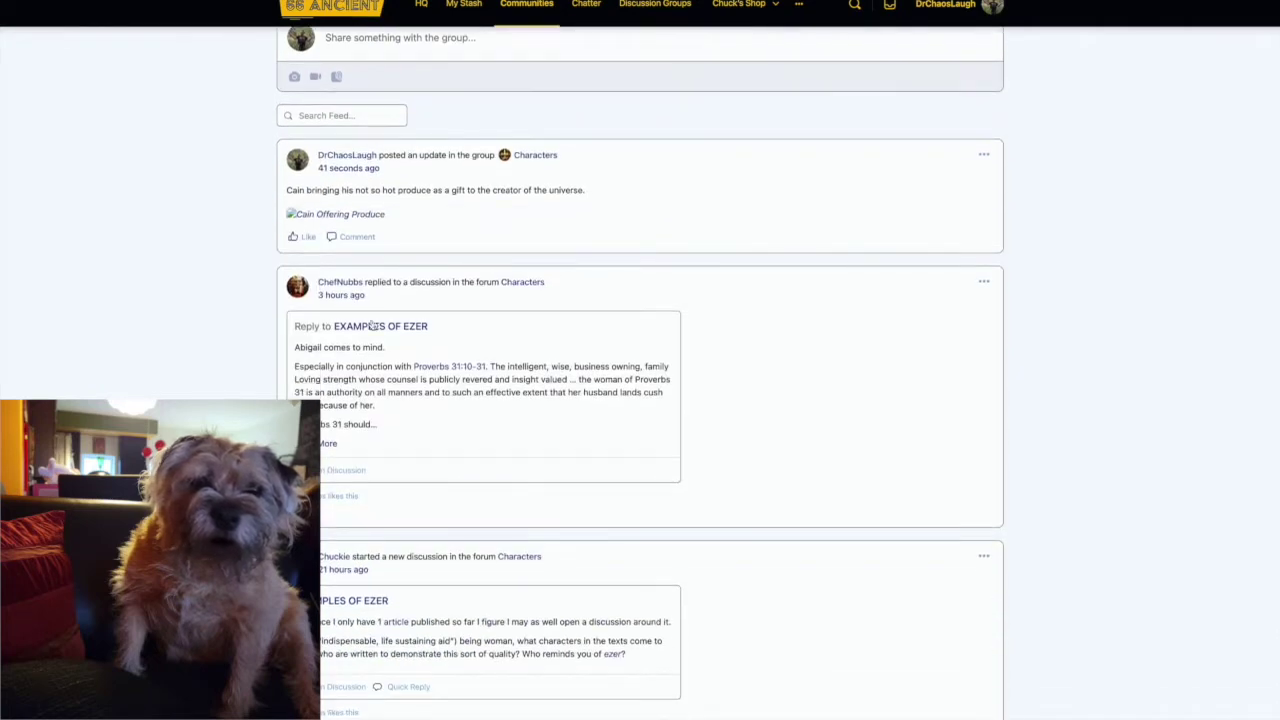
pyautogui.scroll(2, 371, 324)
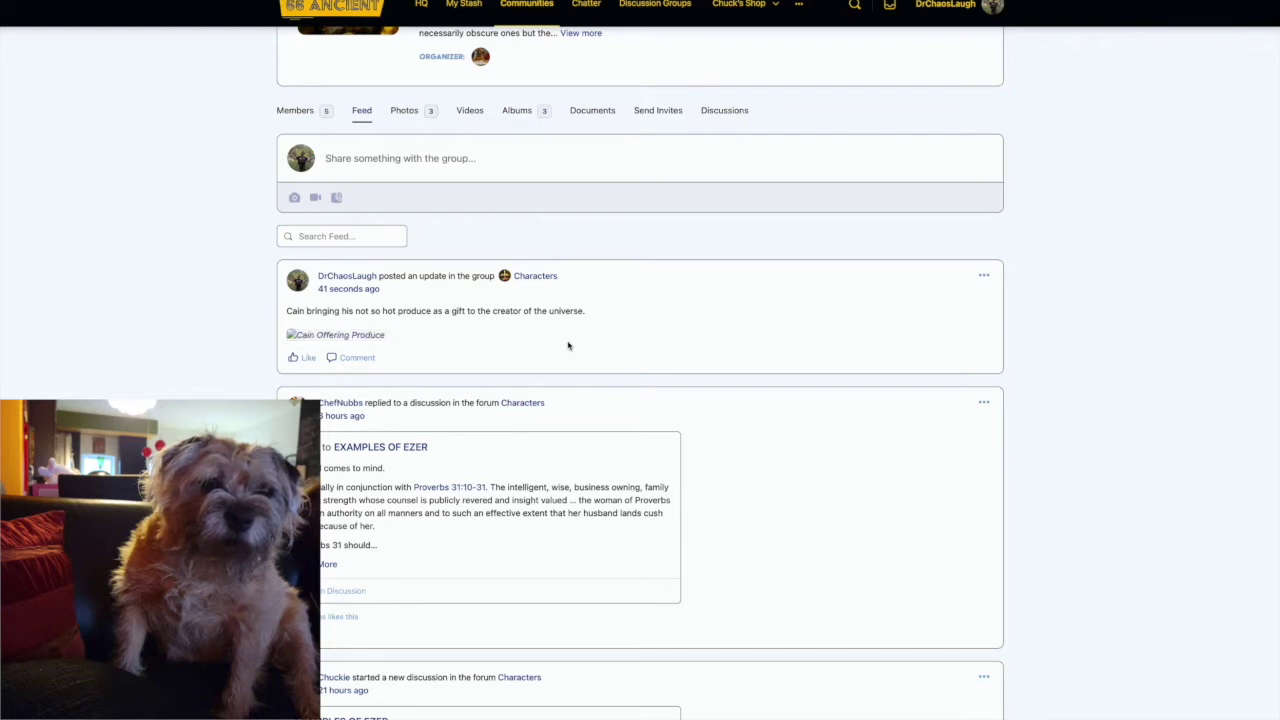
pyautogui.click(984, 275)
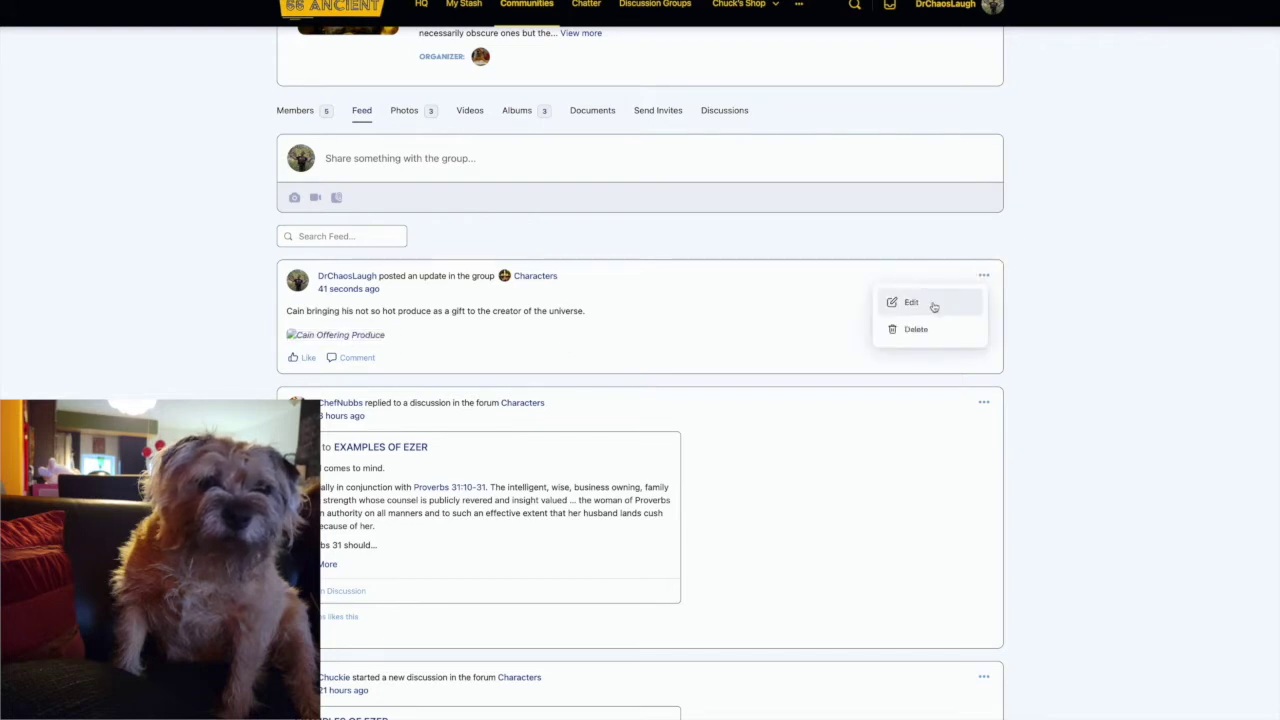
pyautogui.click(848, 207)
pyautogui.scroll(3, 390, 235)
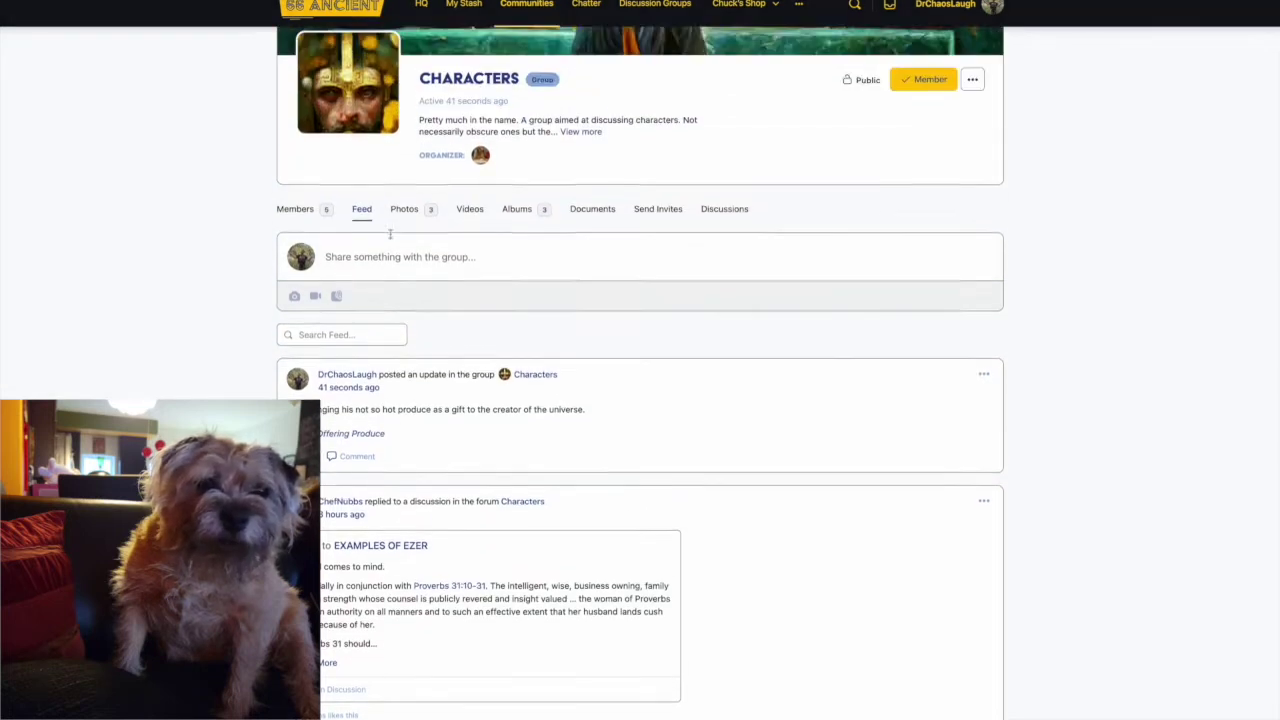
# Start a new group from the Communities page and name it "Food In The Ancient 66".
pyautogui.click(538, 8)
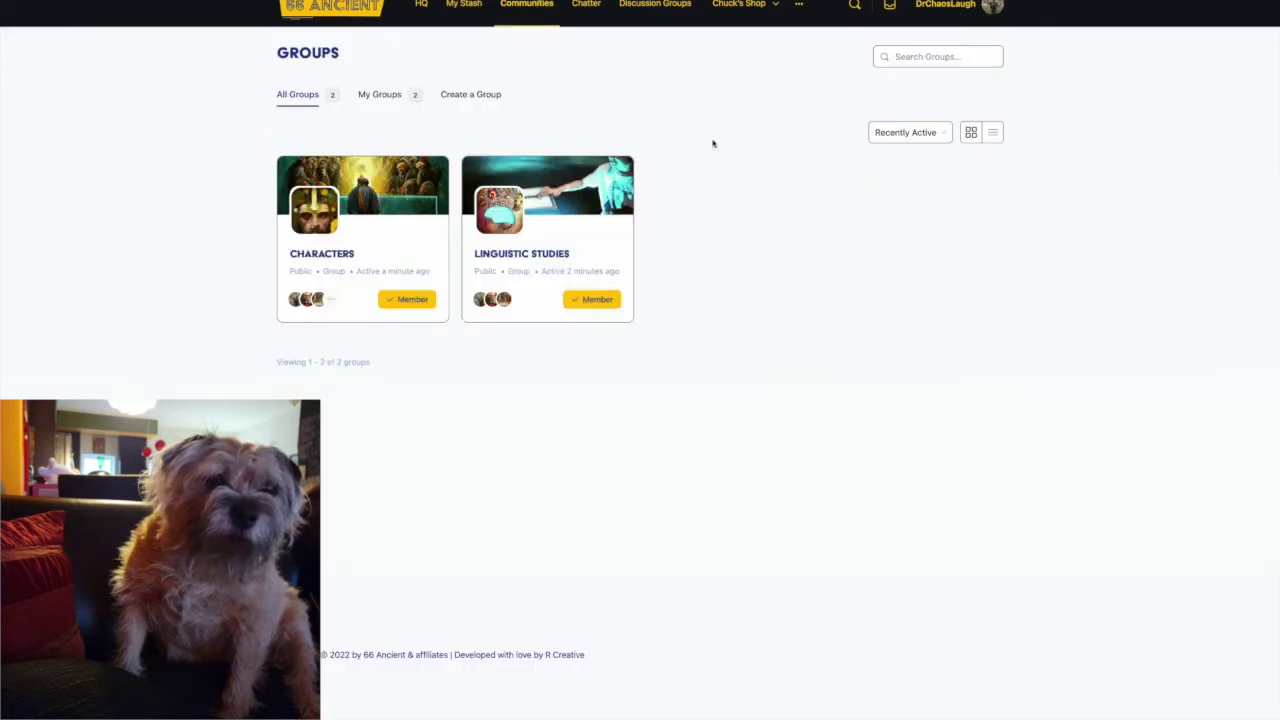
pyautogui.click(463, 95)
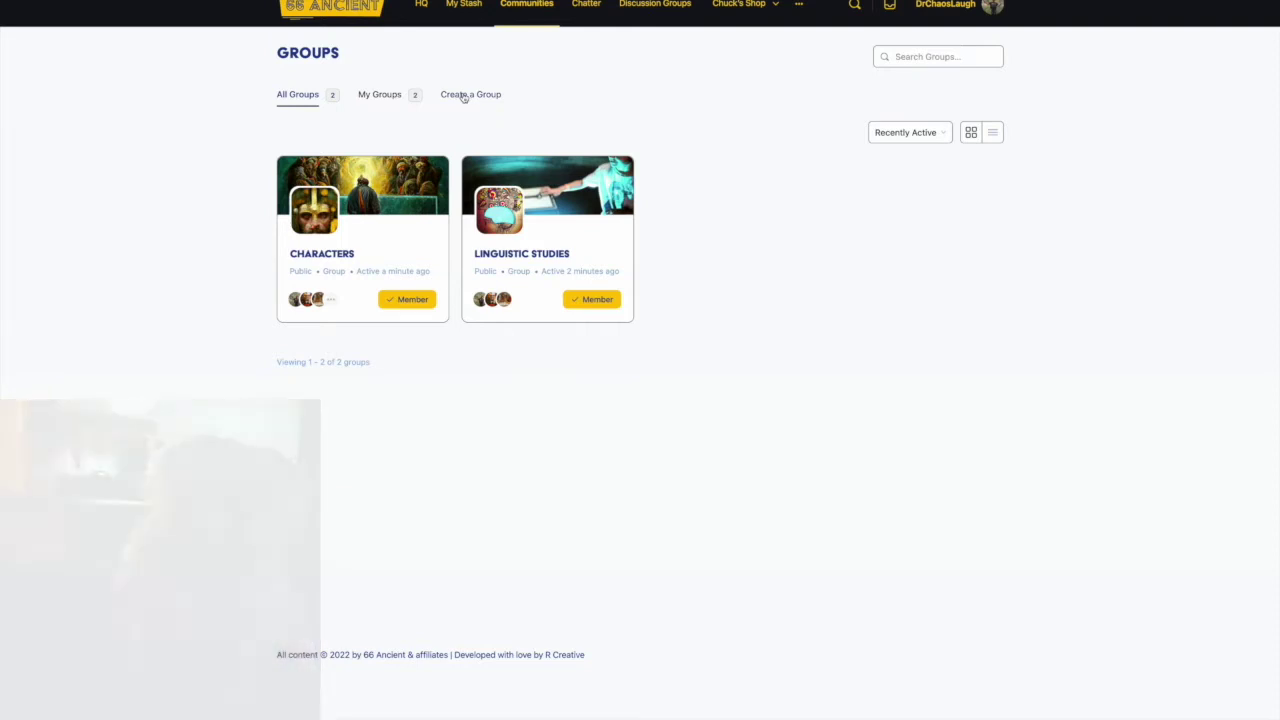
pyautogui.click(494, 209)
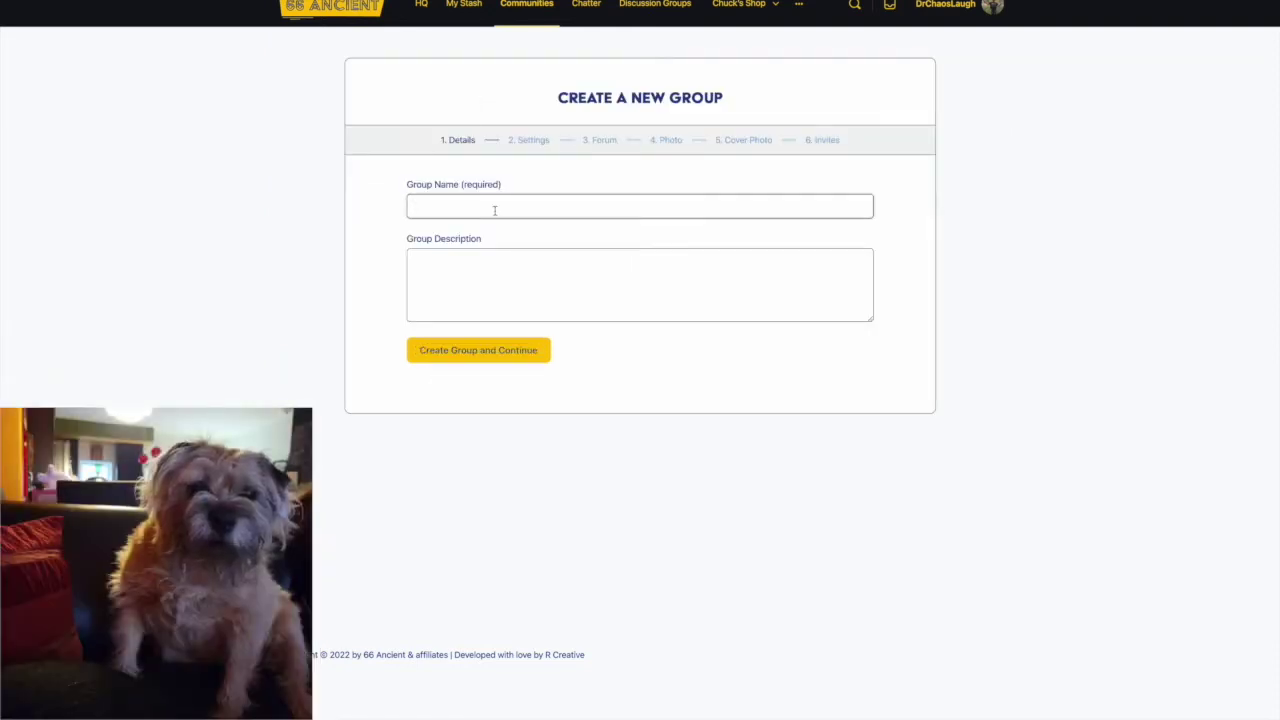
pyautogui.write('Food In')
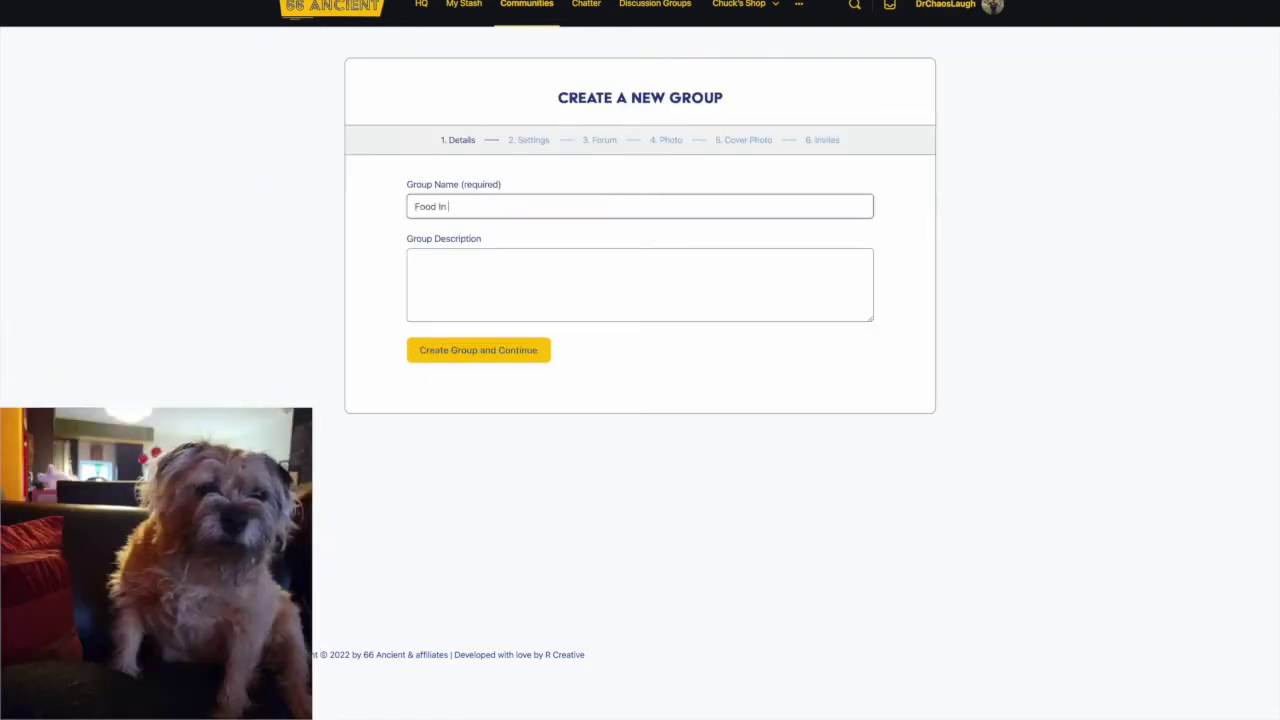
pyautogui.write(' The Ancient 66')
# Create the group, described as "Discussions, recipes, tutorials etc. about the foods and historic recipes associated with the cultures and practices of the peoples throughout the Narrative.".
pyautogui.press('Tab')
pyautogui.write('Discussions, recipes, tutorials etc')
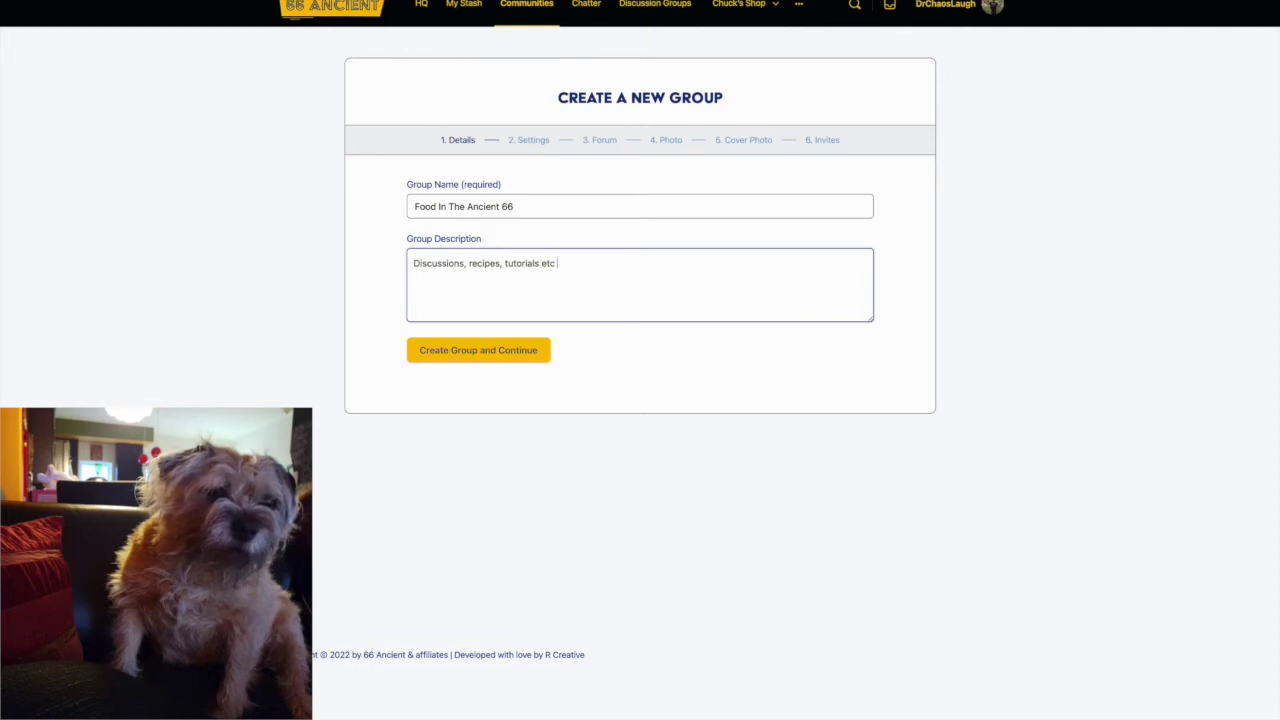
pyautogui.write('about the foods and historic recipes associated wi')
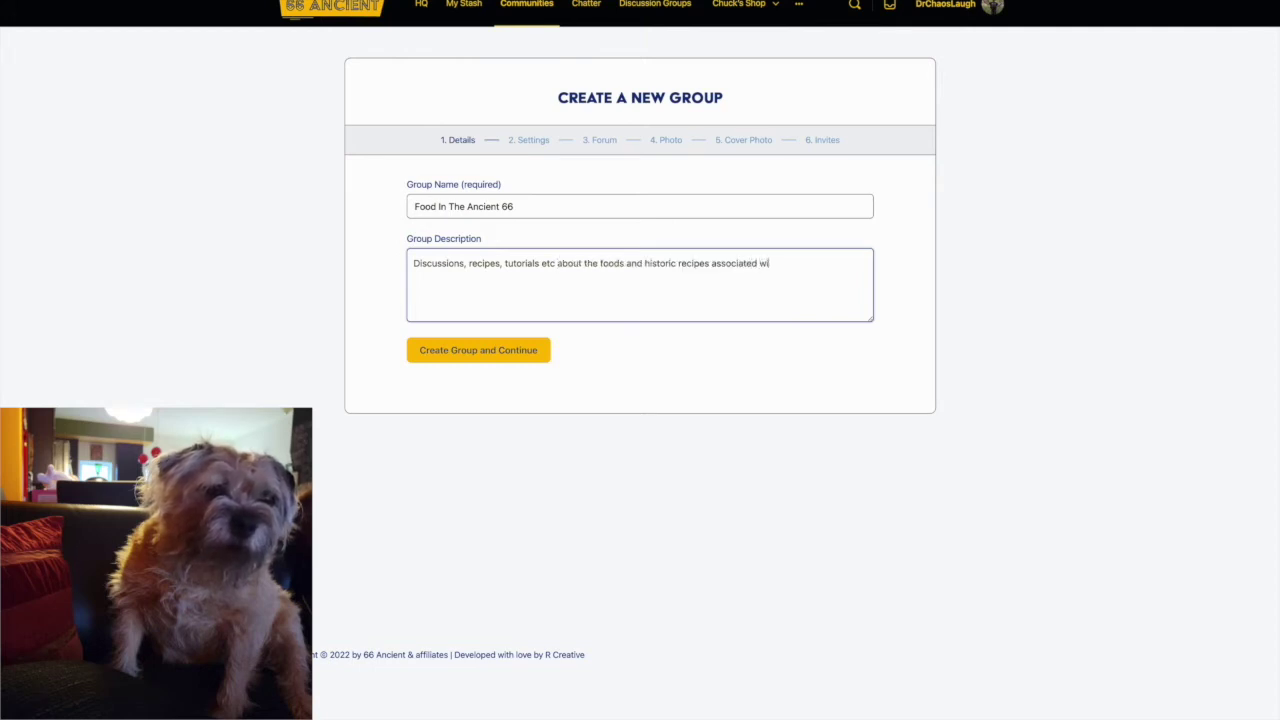
pyautogui.write('th the cultures')
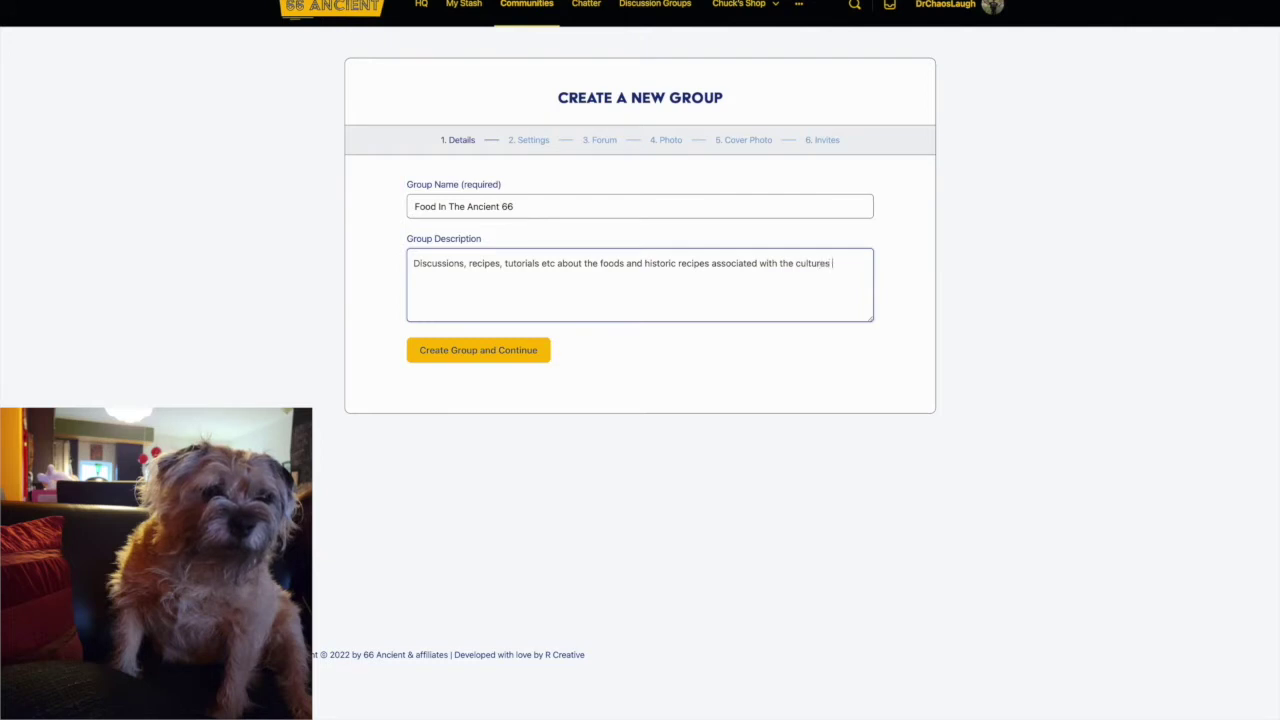
pyautogui.write(' and ')
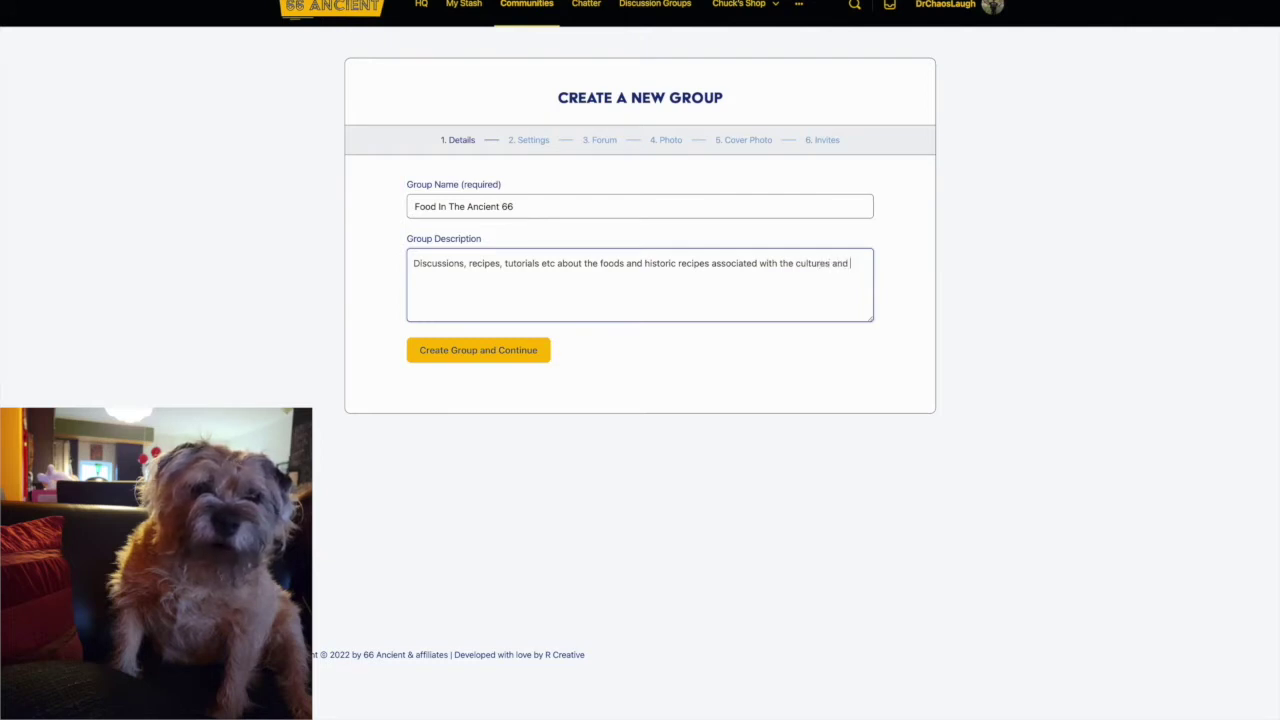
pyautogui.write('practices')
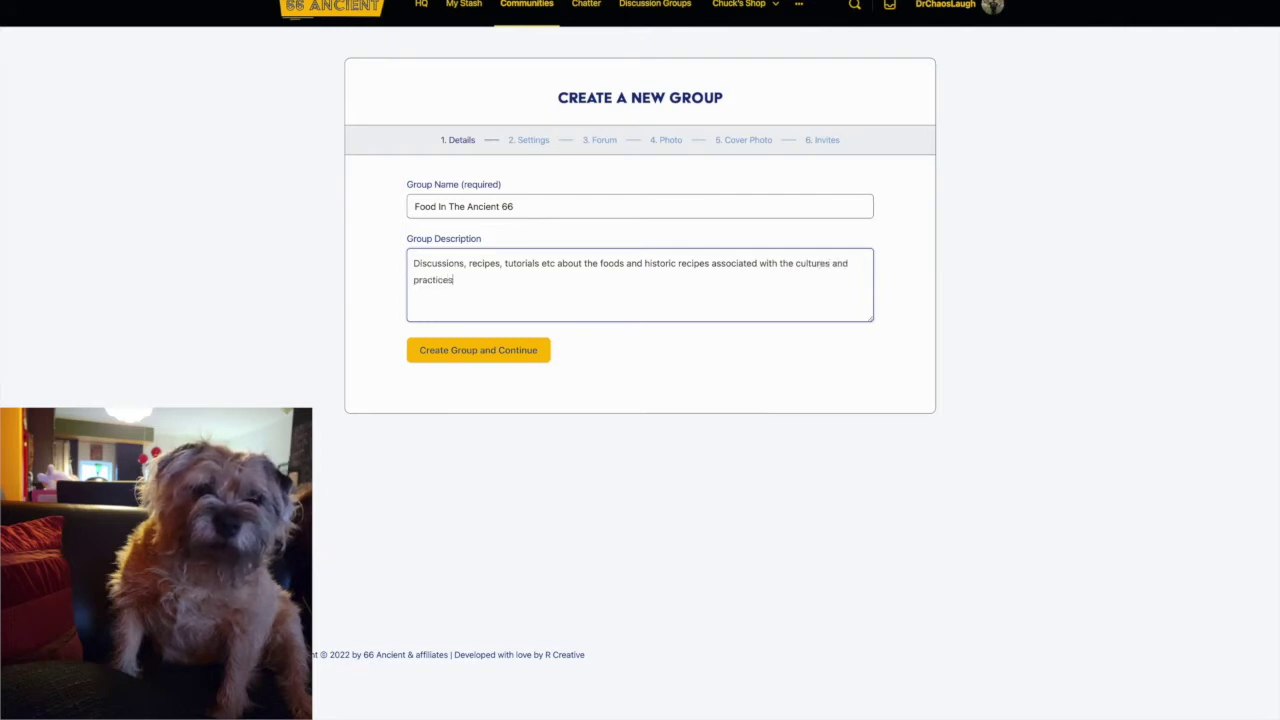
pyautogui.write(' of the peoples throughout the Narrative')
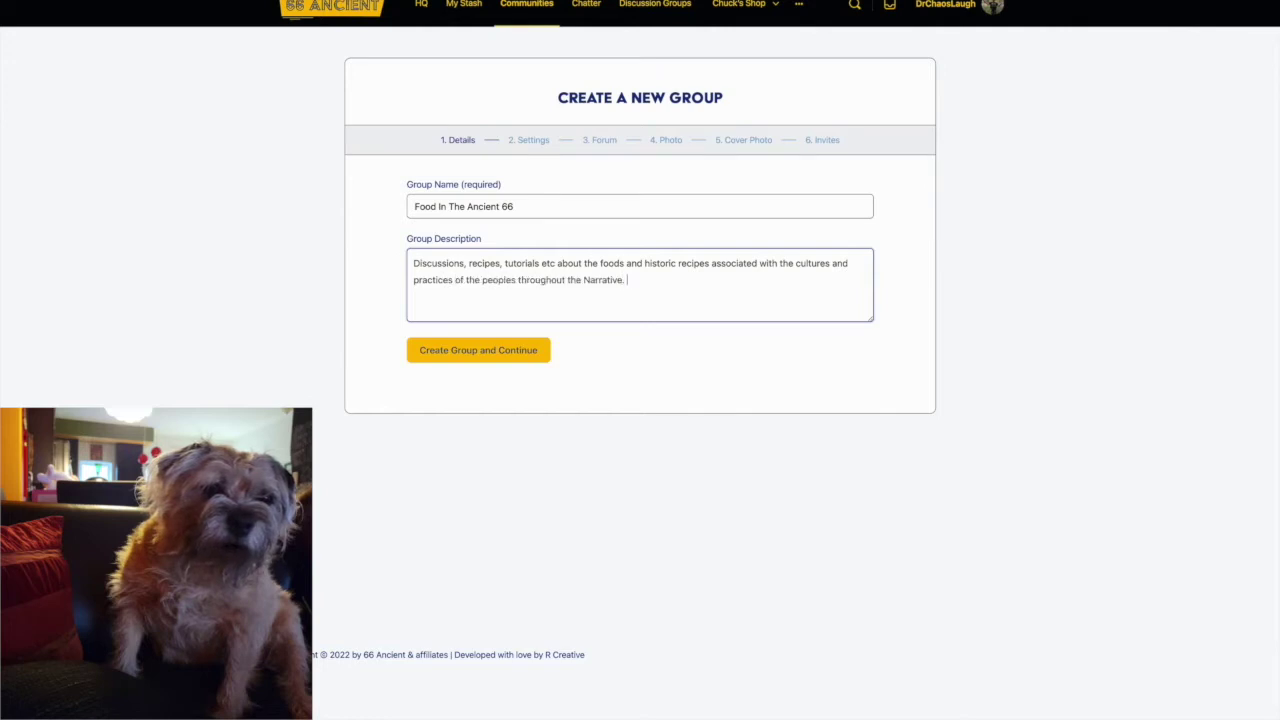
pyautogui.write('.')
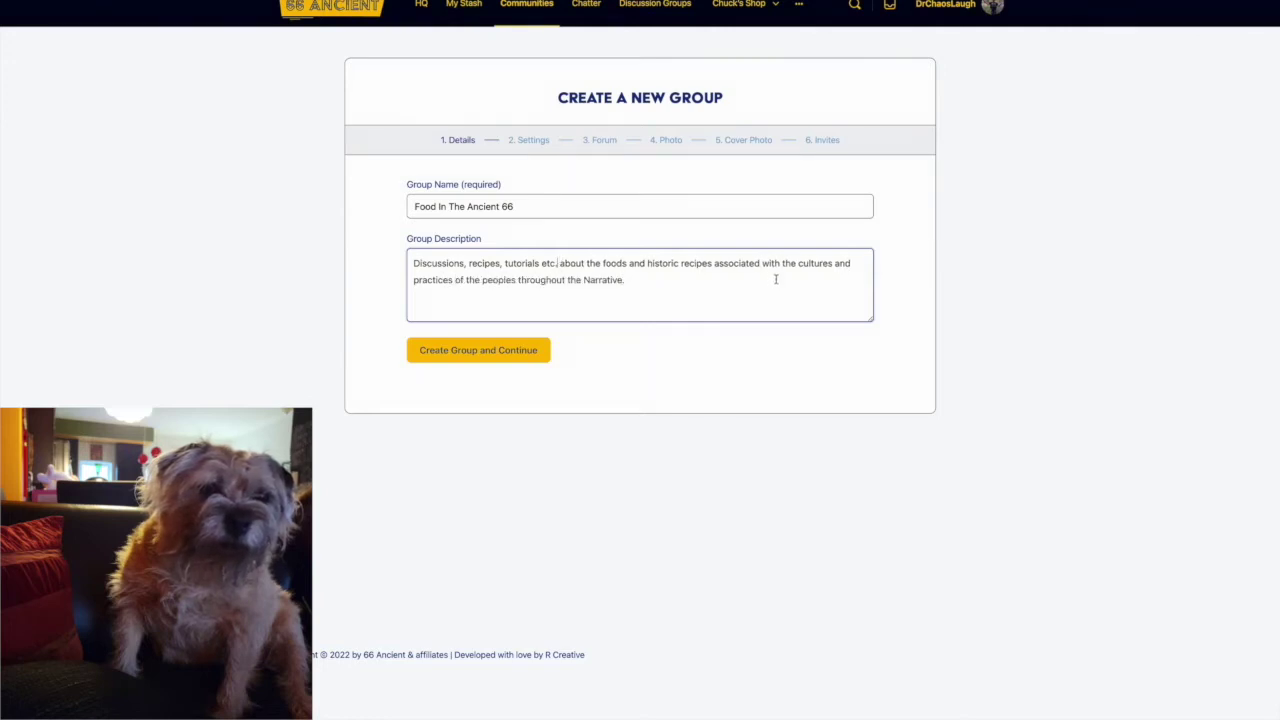
pyautogui.click(505, 355)
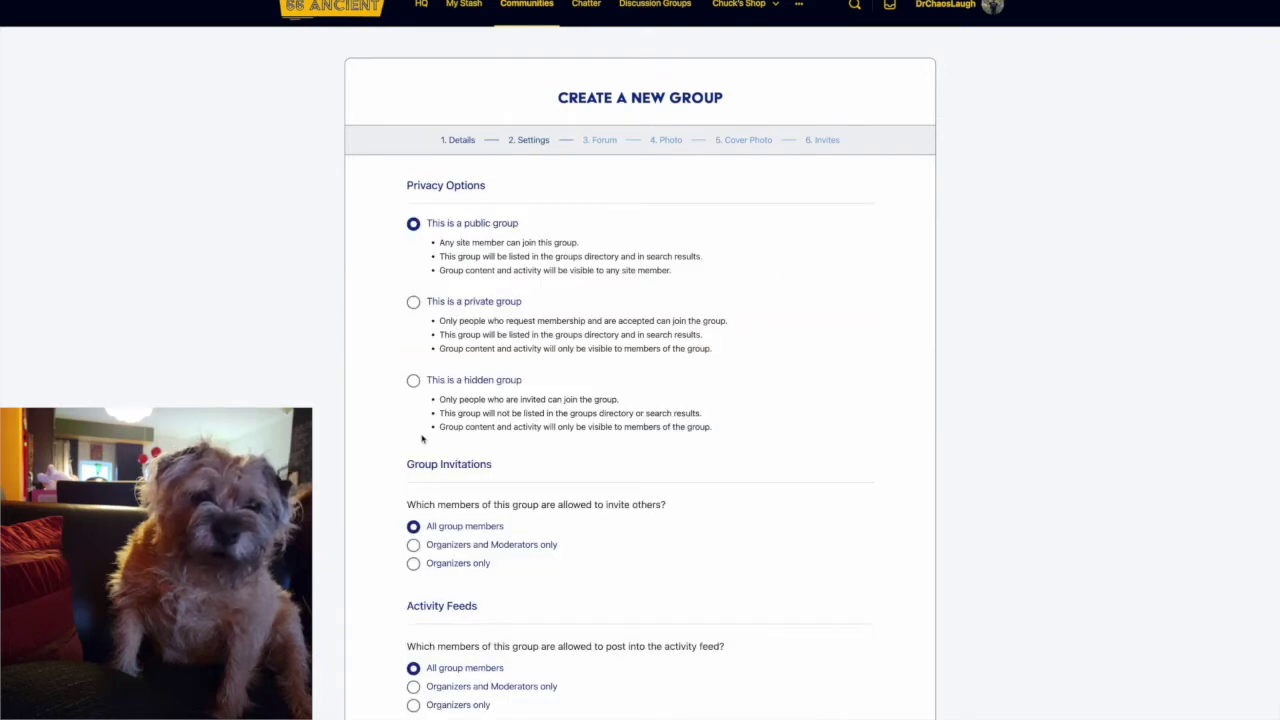
# Restrict album creation in the public group to organizers and moderators only, and continue to the forum setup.
pyautogui.scroll(-1, 424, 437)
pyautogui.scroll(-2, 424, 437)
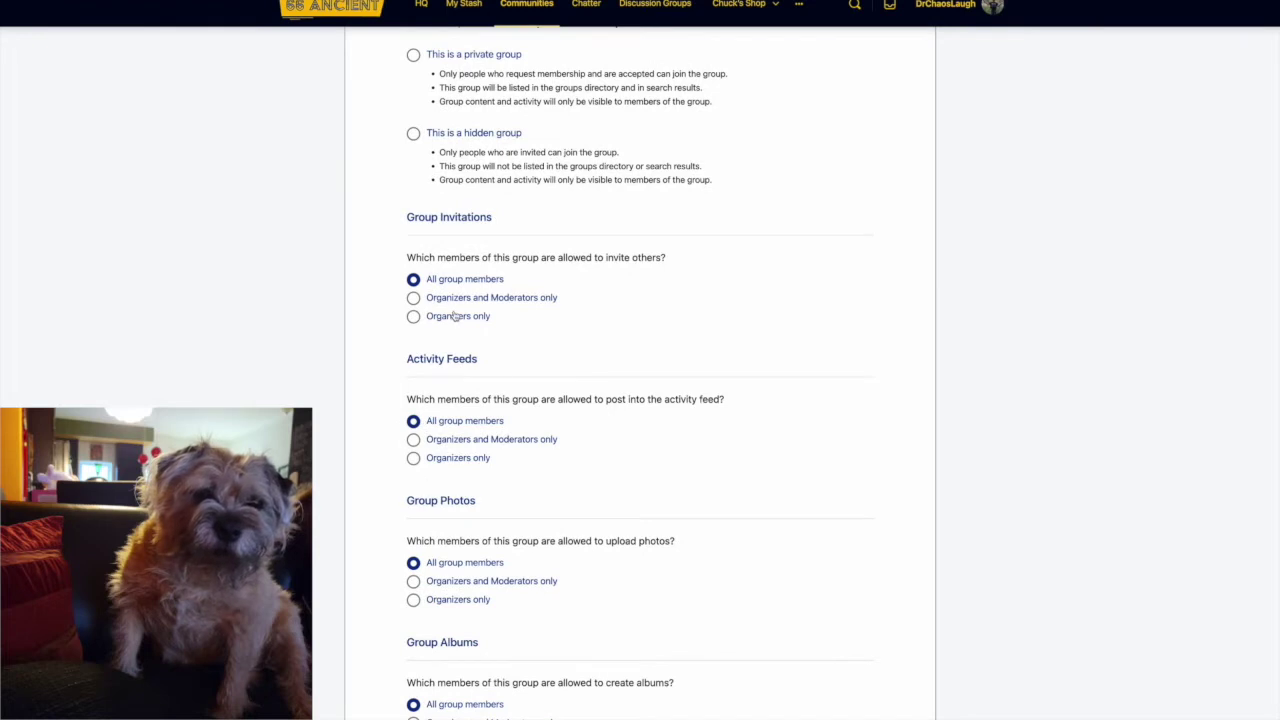
pyautogui.scroll(-2, 405, 440)
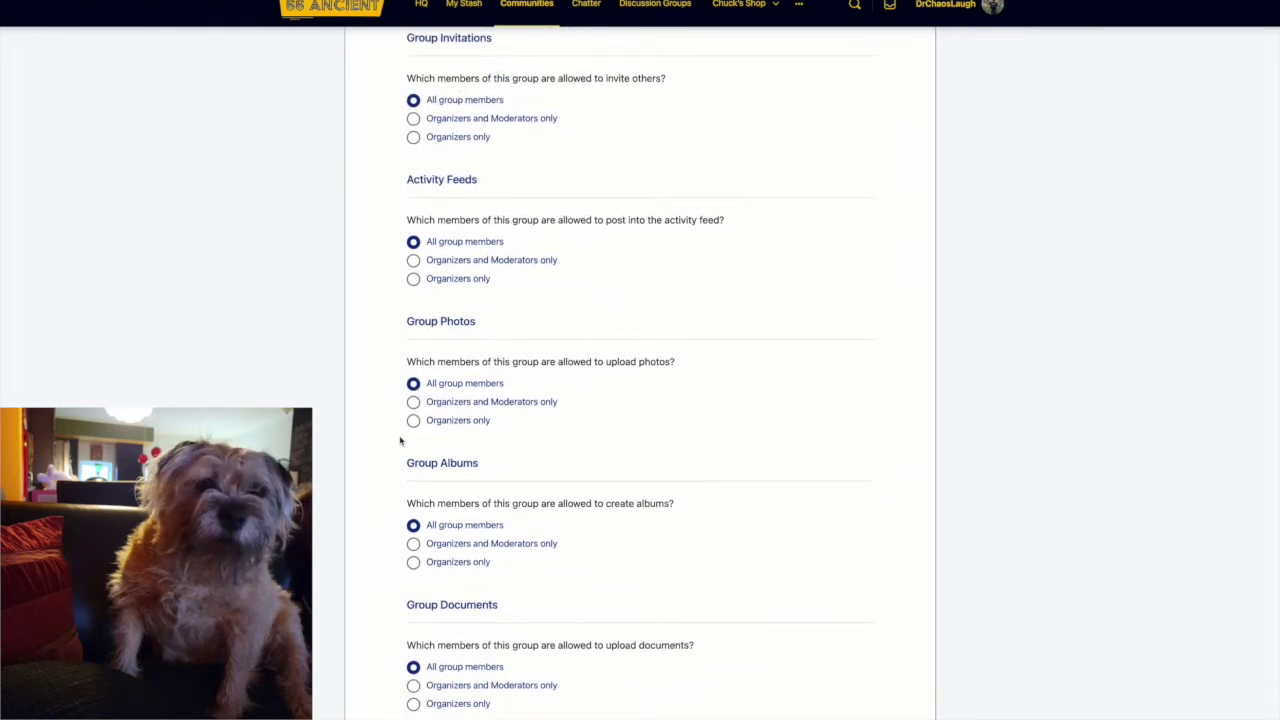
pyautogui.scroll(-1, 400, 441)
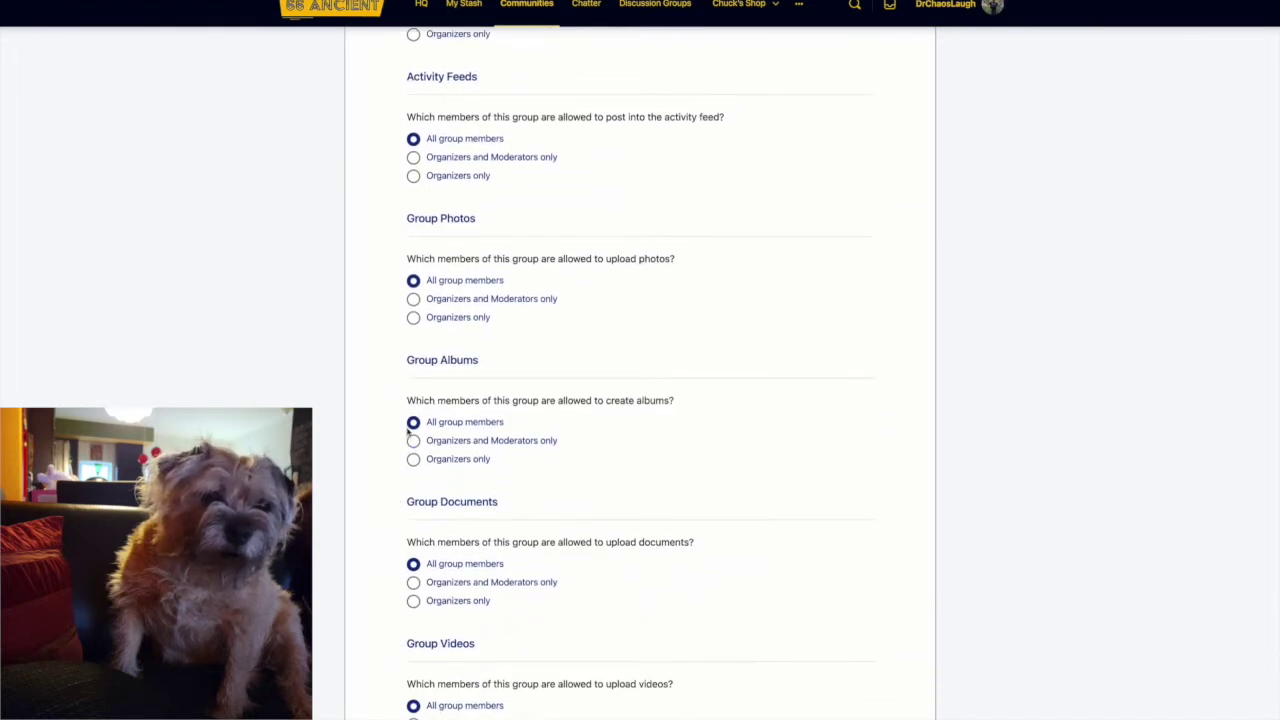
pyautogui.click(413, 409)
pyautogui.scroll(-2, 418, 420)
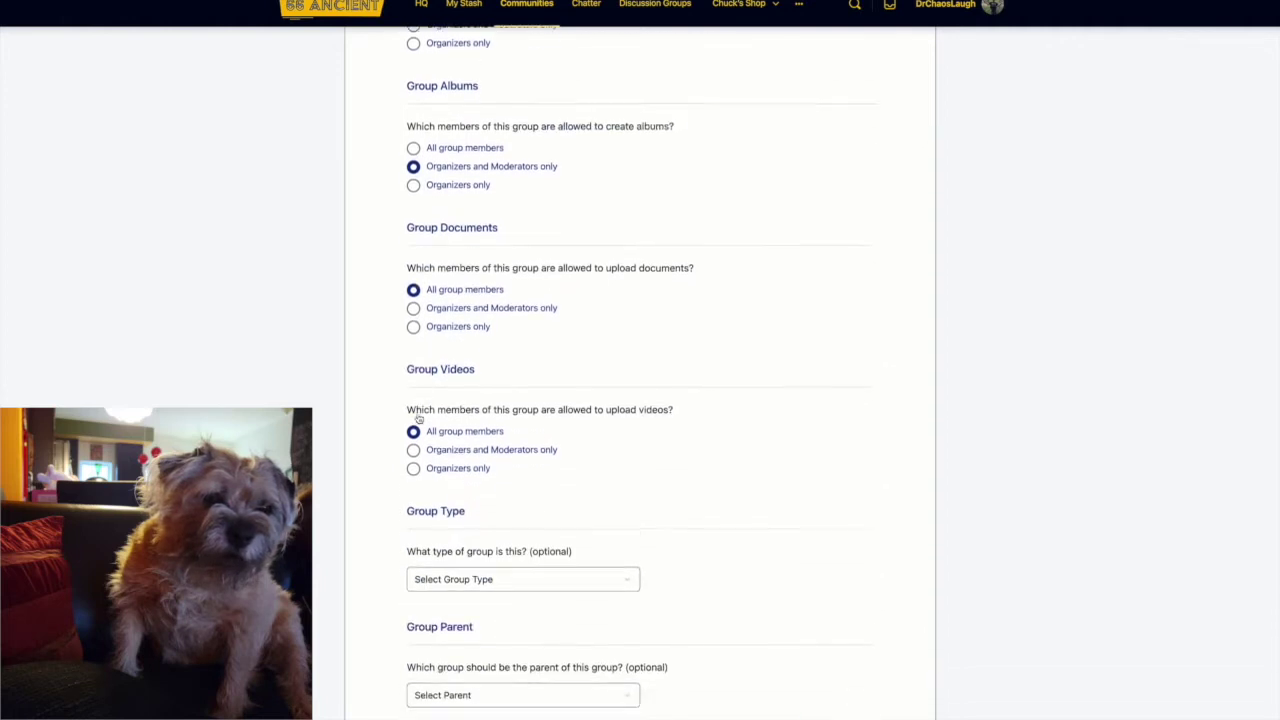
pyautogui.scroll(-2, 419, 420)
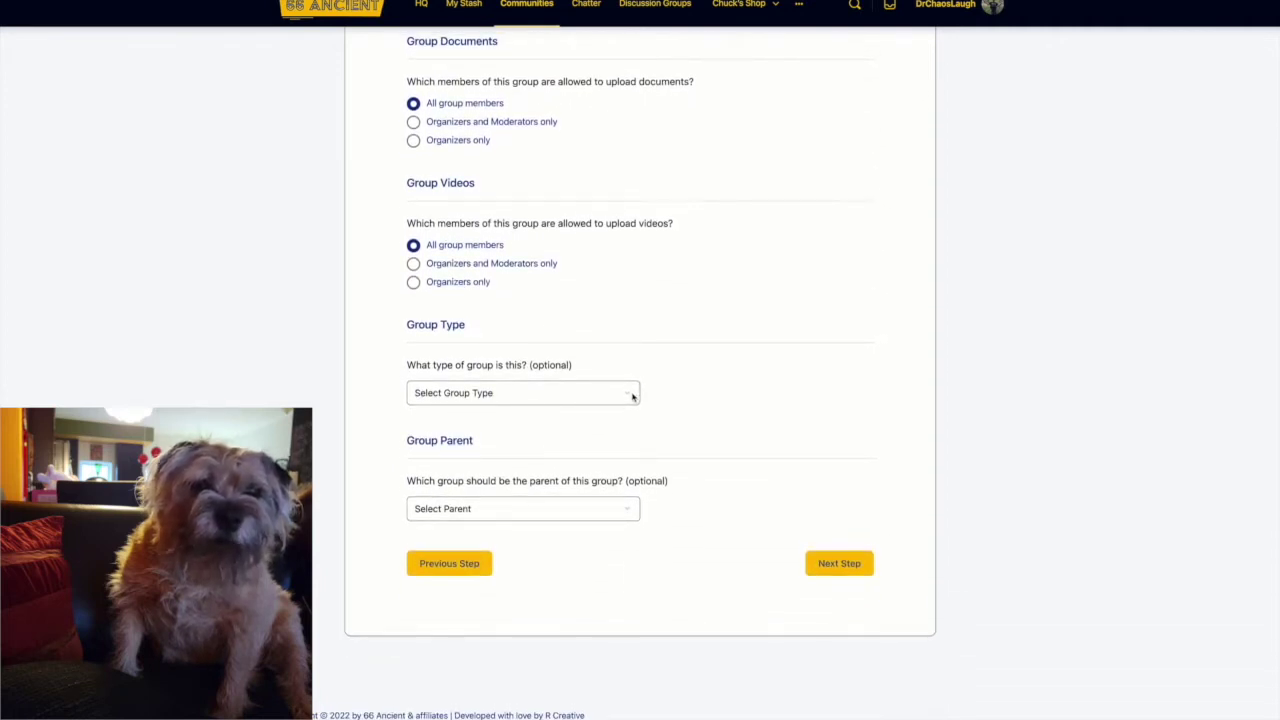
pyautogui.click(855, 567)
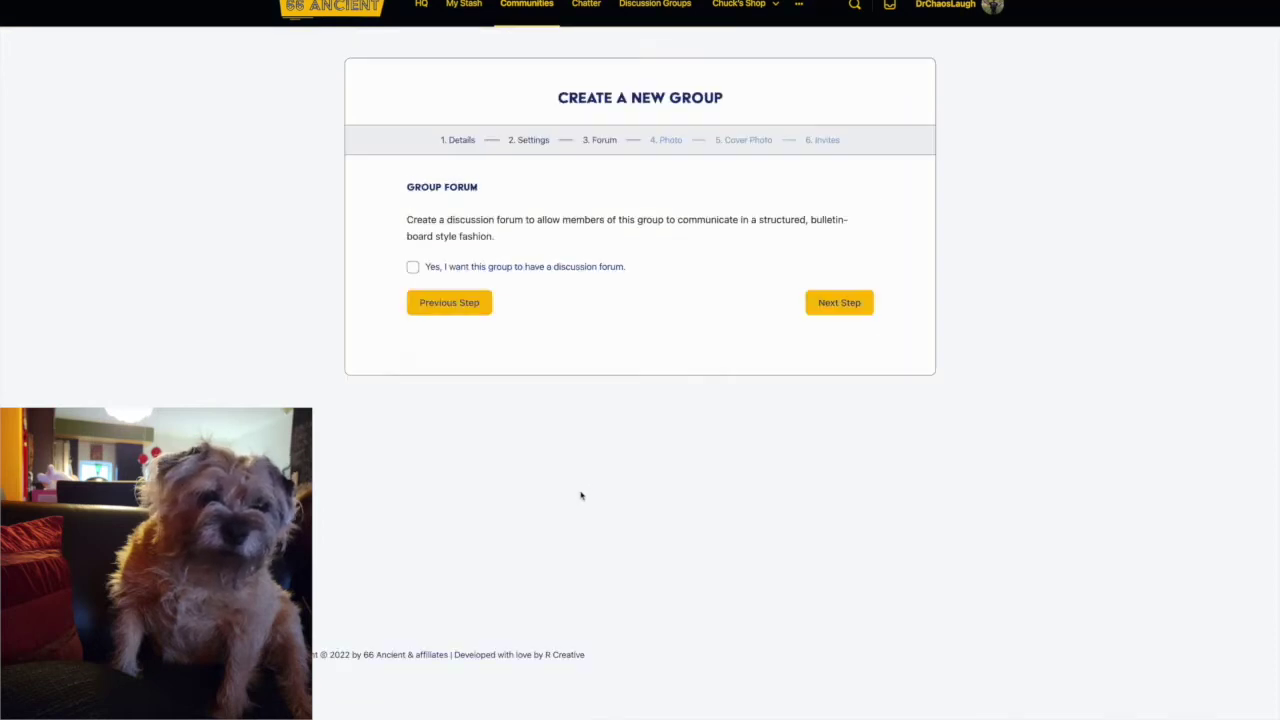
# Enable the group's discussion forum and upload the Food From The Narrative image as its photo, cropped around the roast.
pyautogui.click(412, 267)
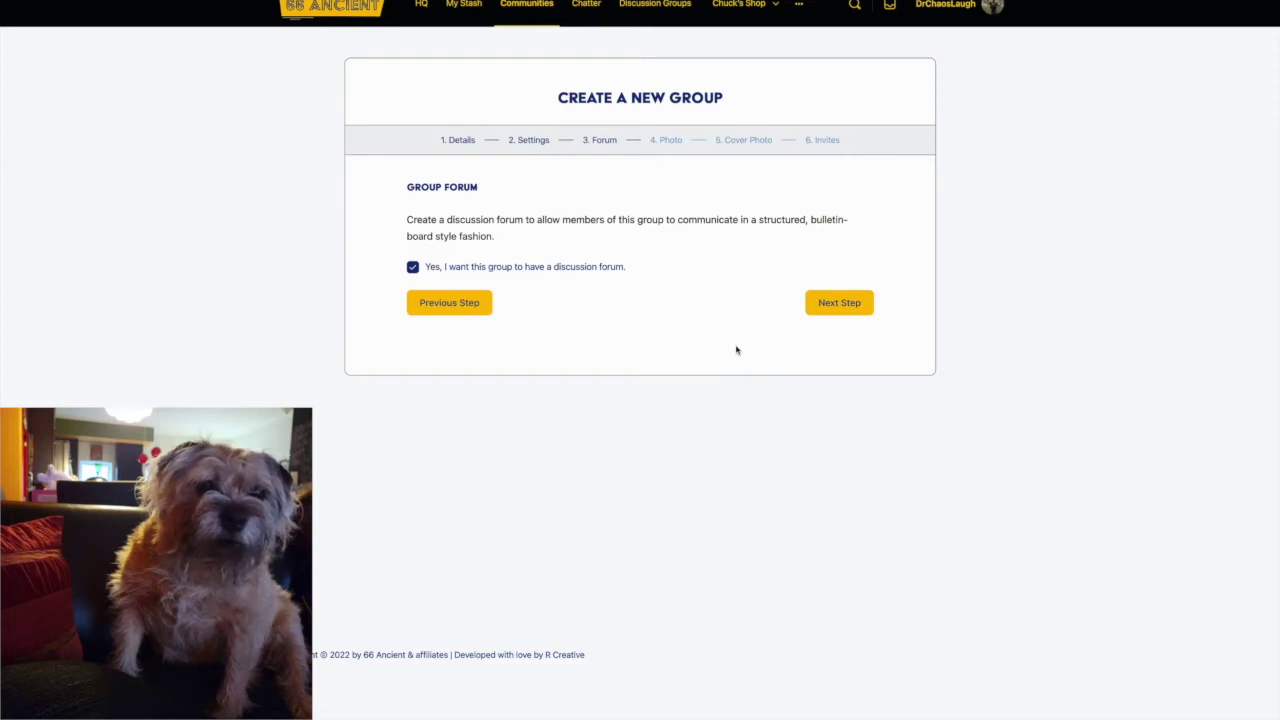
pyautogui.click(662, 458)
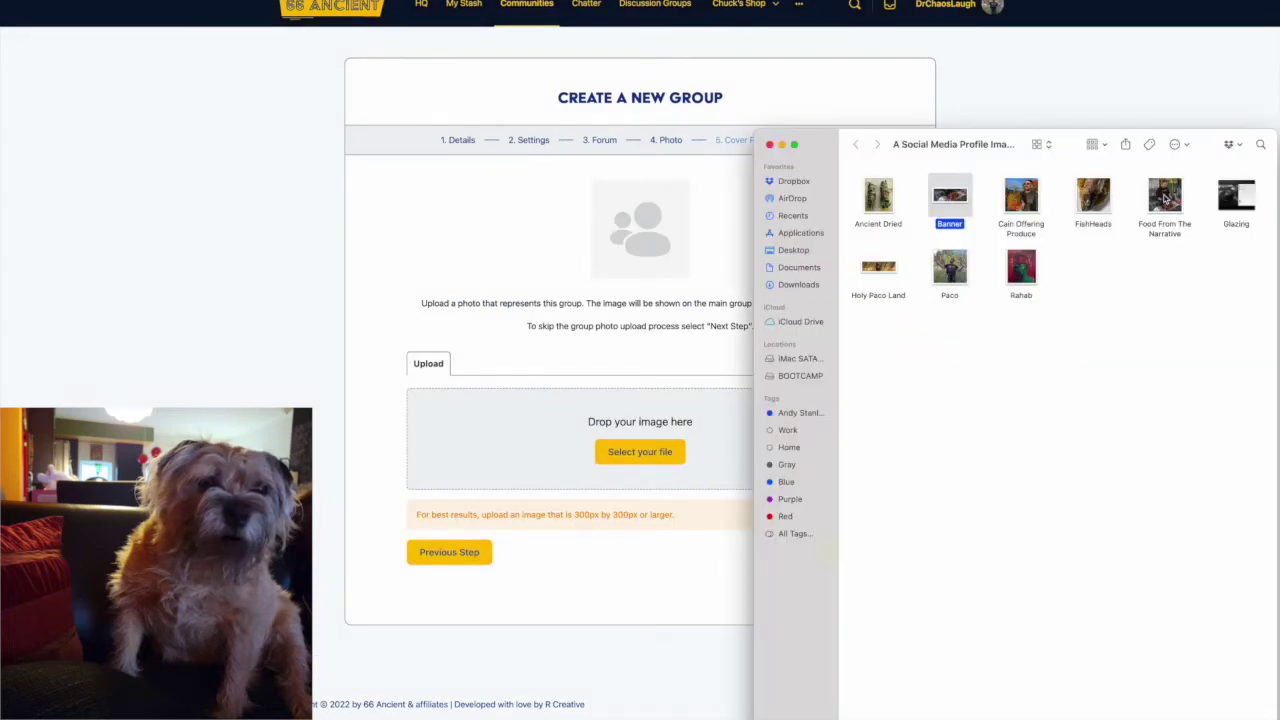
pyautogui.doubleClick(1164, 197)
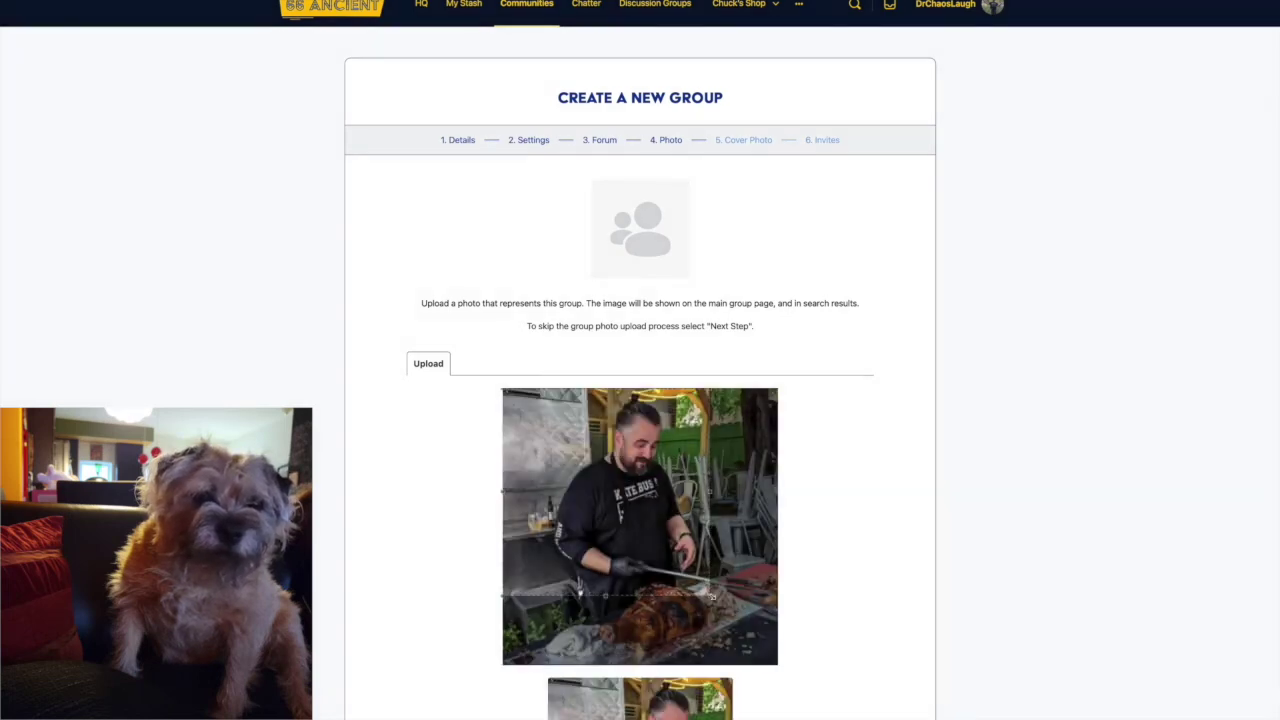
pyautogui.scroll(-2, 812, 660)
pyautogui.scroll(-2, 806, 617)
pyautogui.moveTo(640, 300); pyautogui.dragTo(644, 370)
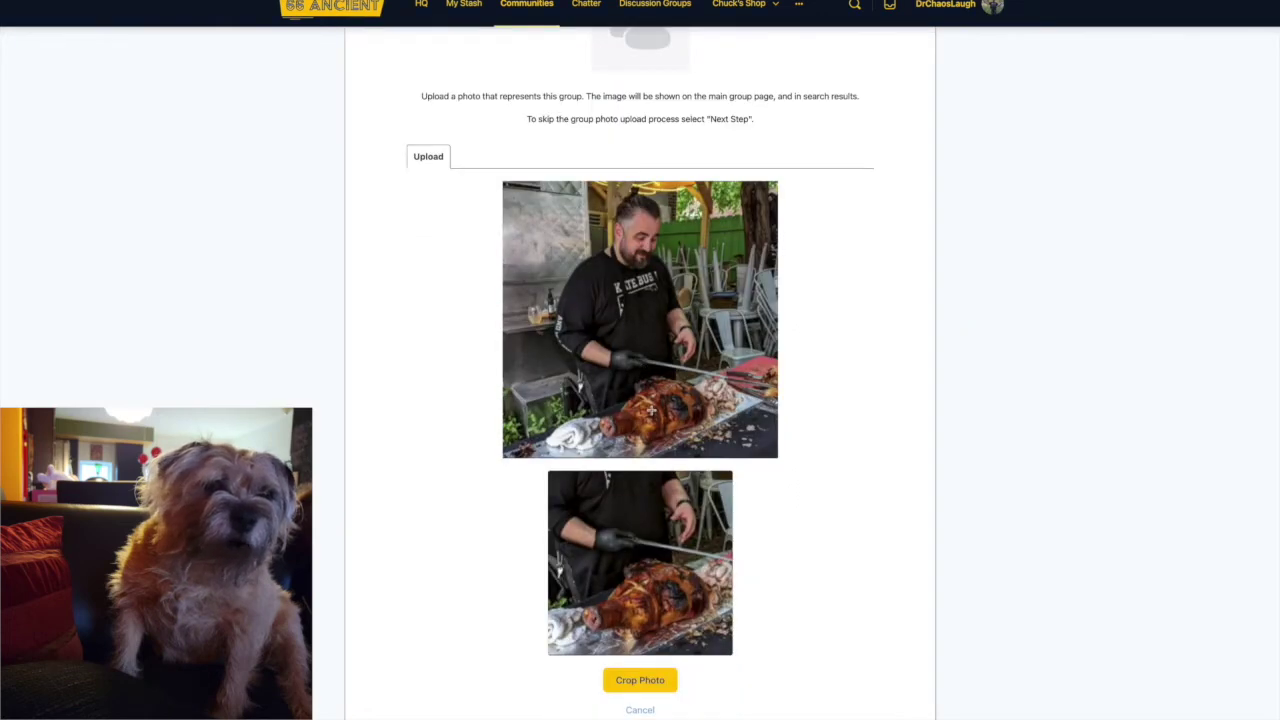
pyautogui.scroll(-2, 652, 410)
pyautogui.click(650, 590)
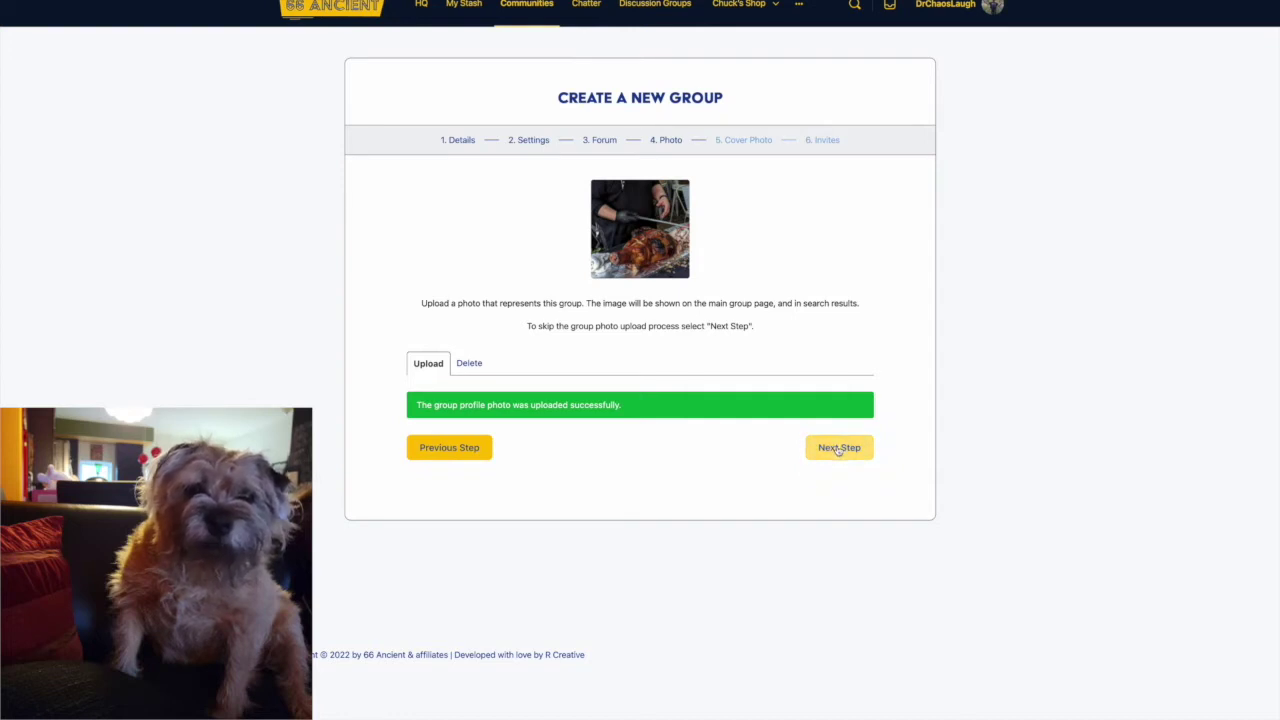
# Continue to the cover photo setup and upload the Food From The Narrative image as the group's cover.
pyautogui.click(838, 448)
pyautogui.press('super+Tab')
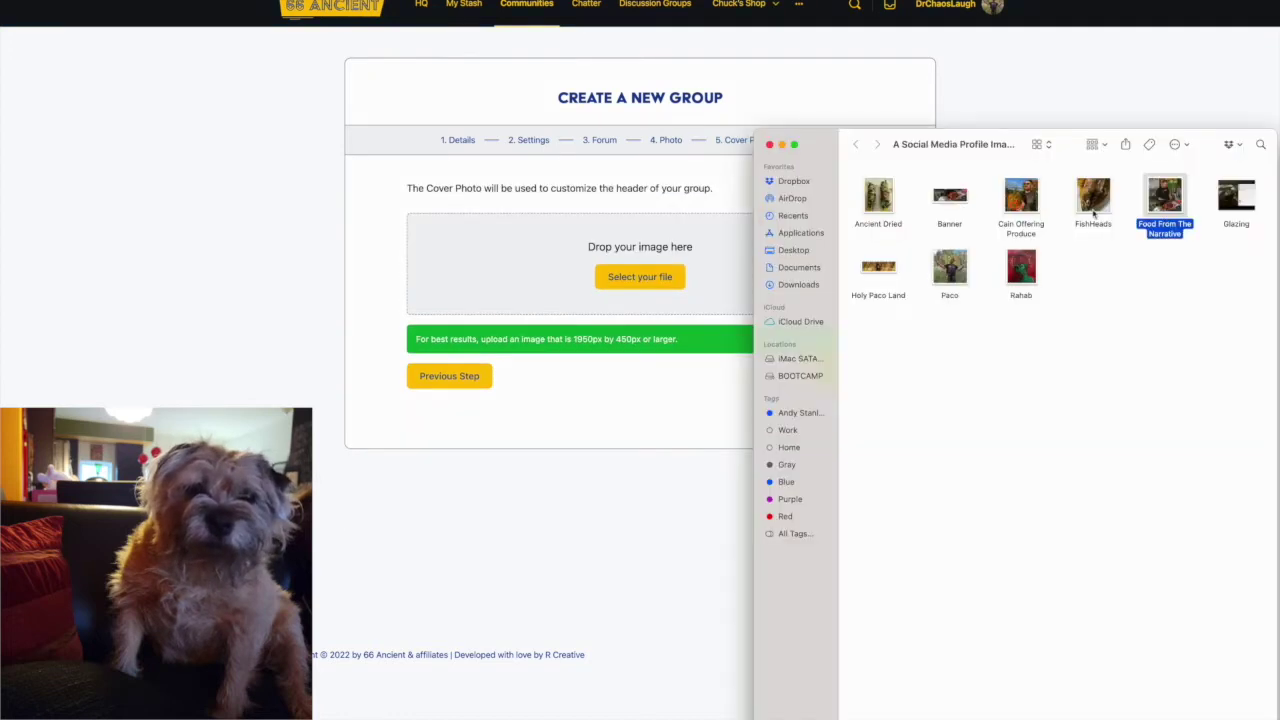
pyautogui.moveTo(942, 212); pyautogui.dragTo(750, 256)
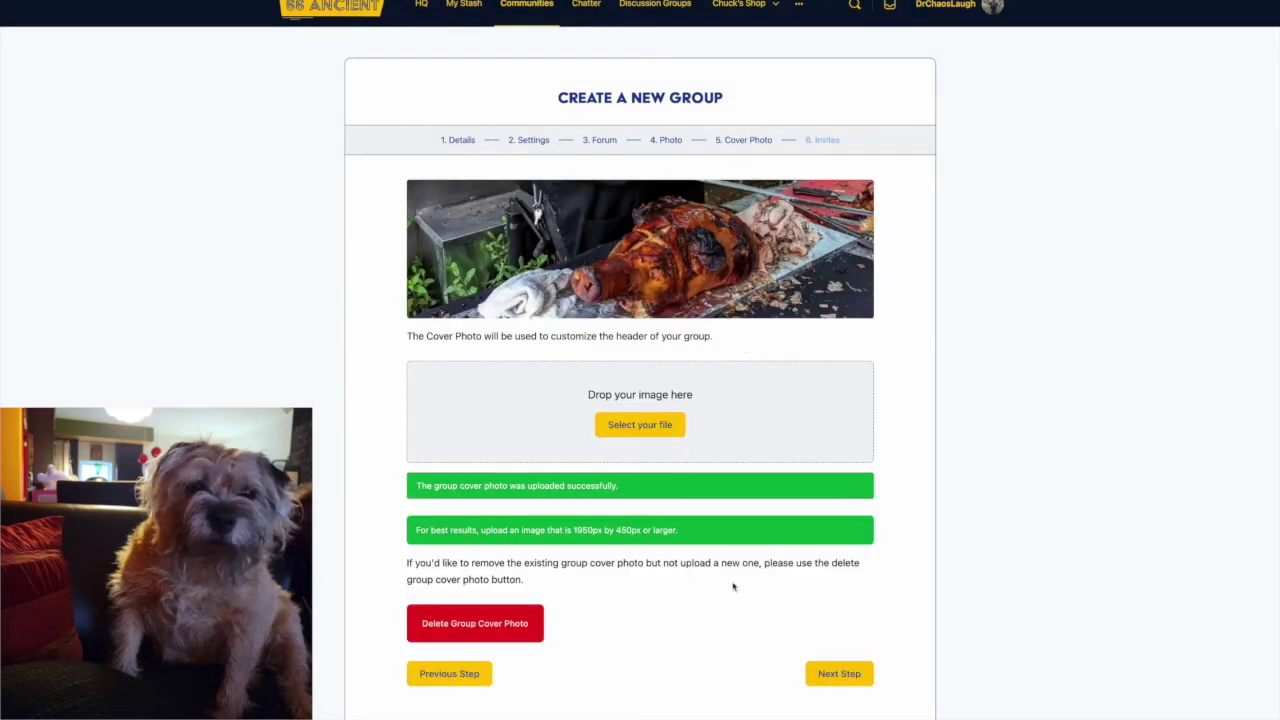
# Send group invites to the second, third and fourth listed members without a custom message, and finish creating the group.
pyautogui.click(822, 668)
pyautogui.click(607, 324)
pyautogui.click(607, 362)
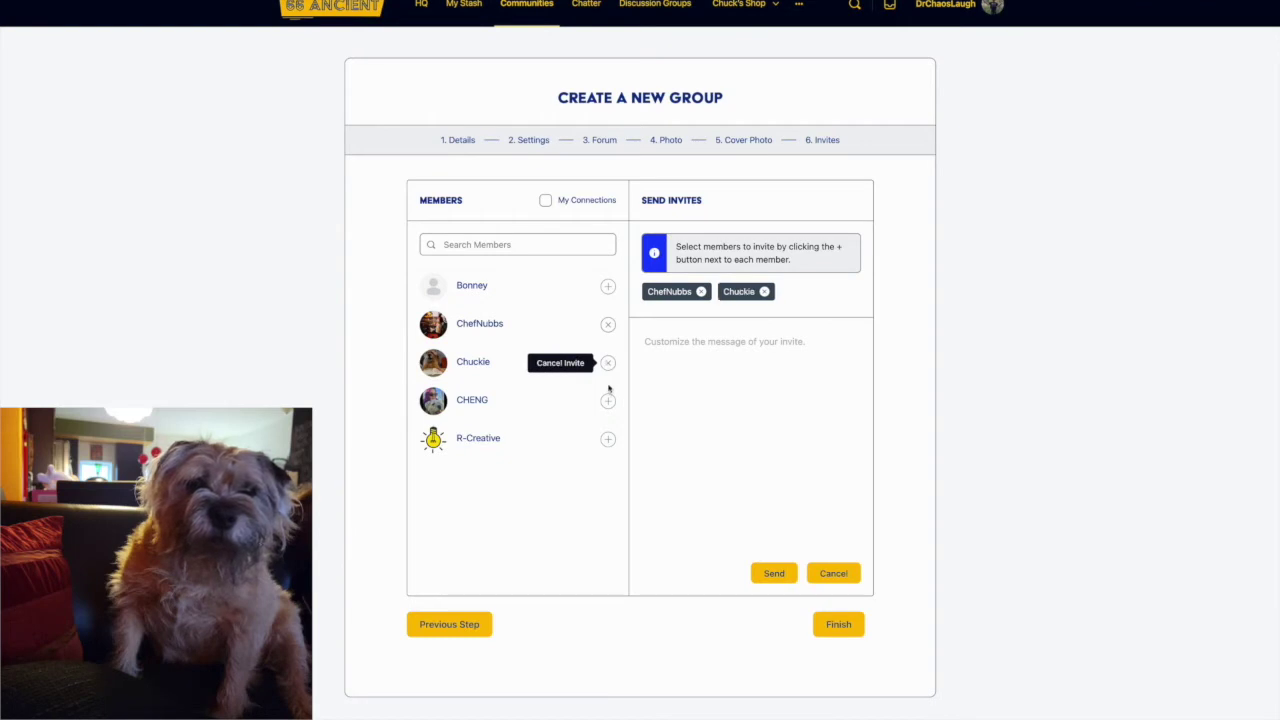
pyautogui.click(607, 400)
pyautogui.click(772, 573)
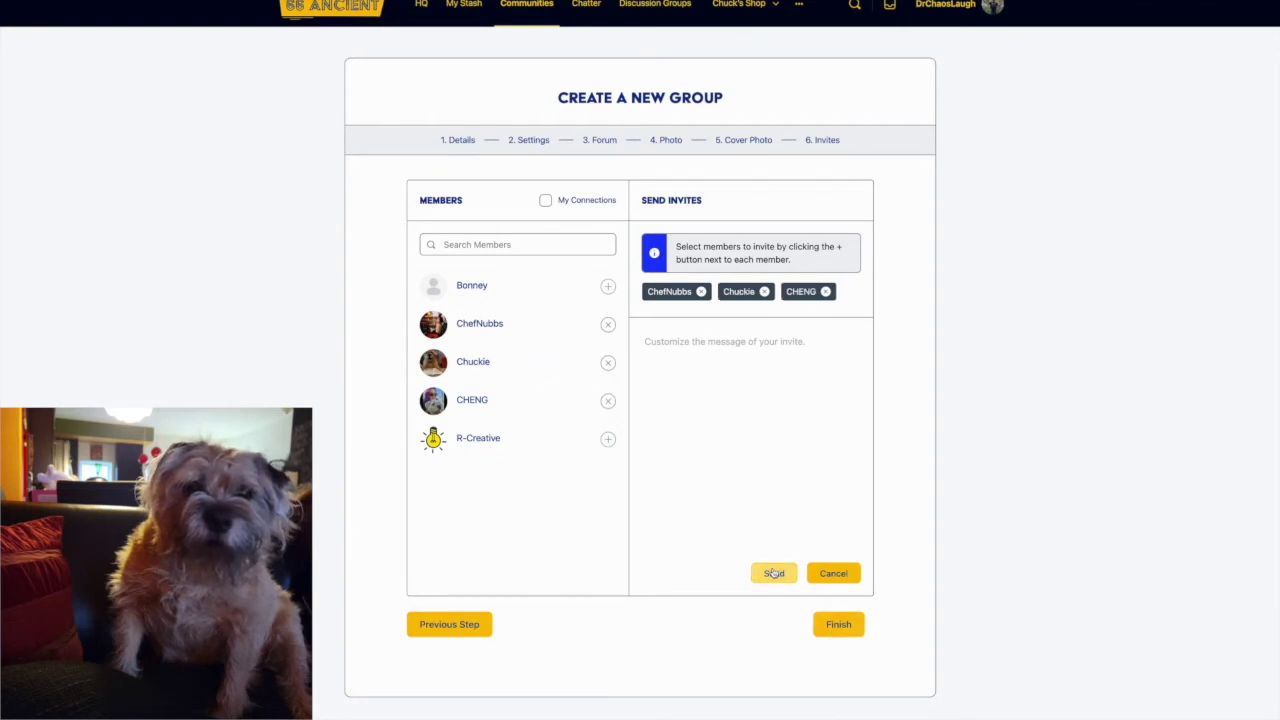
pyautogui.click(833, 625)
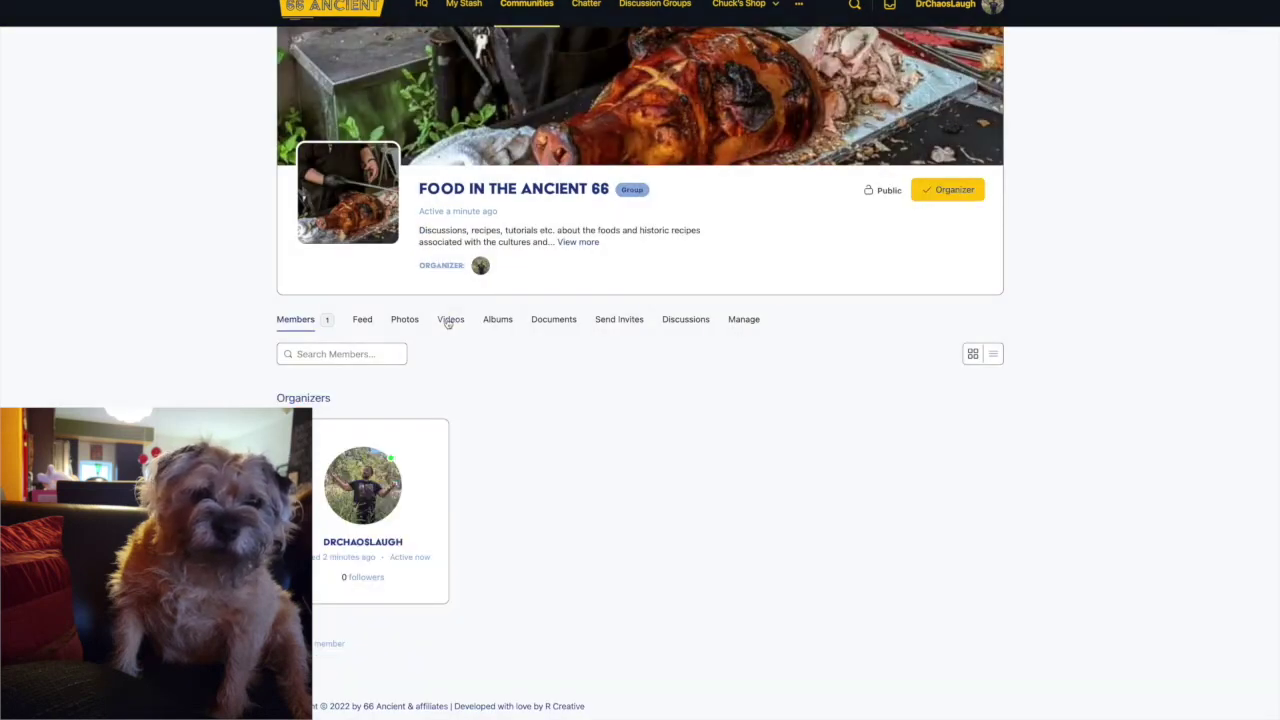
# Add the Glazing video to the new group's Videos section.
pyautogui.click(449, 320)
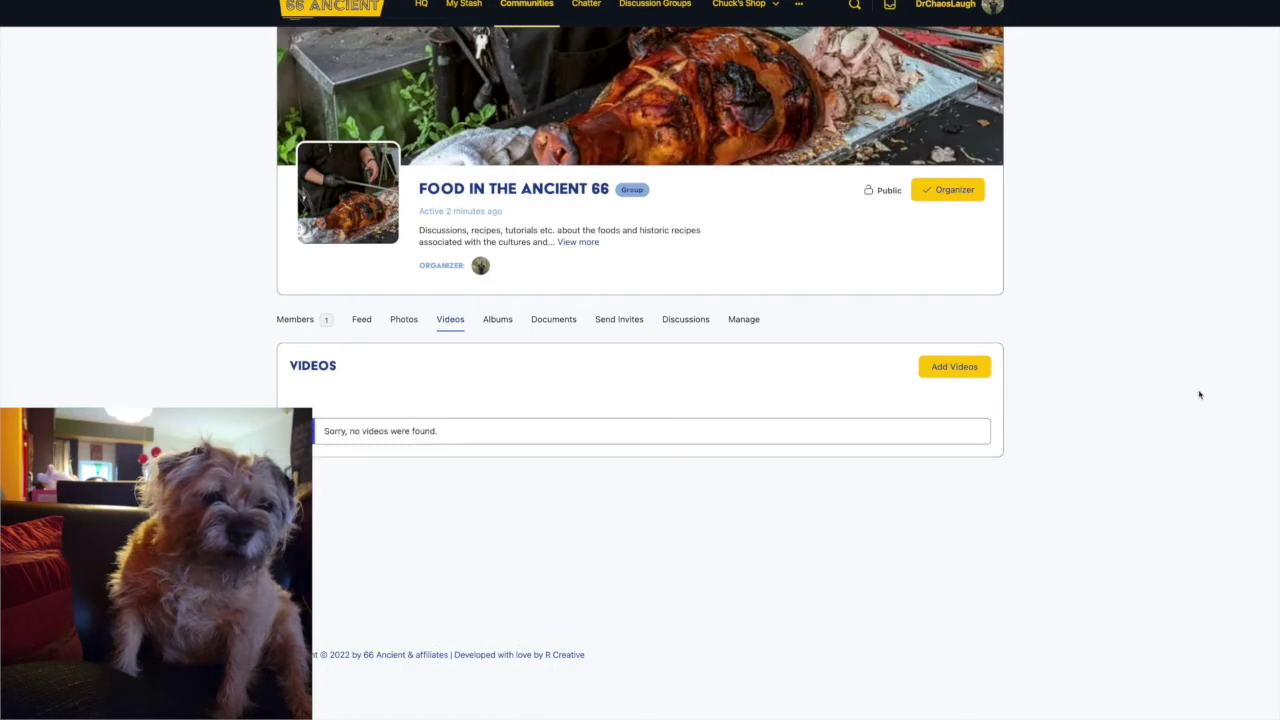
pyautogui.click(962, 367)
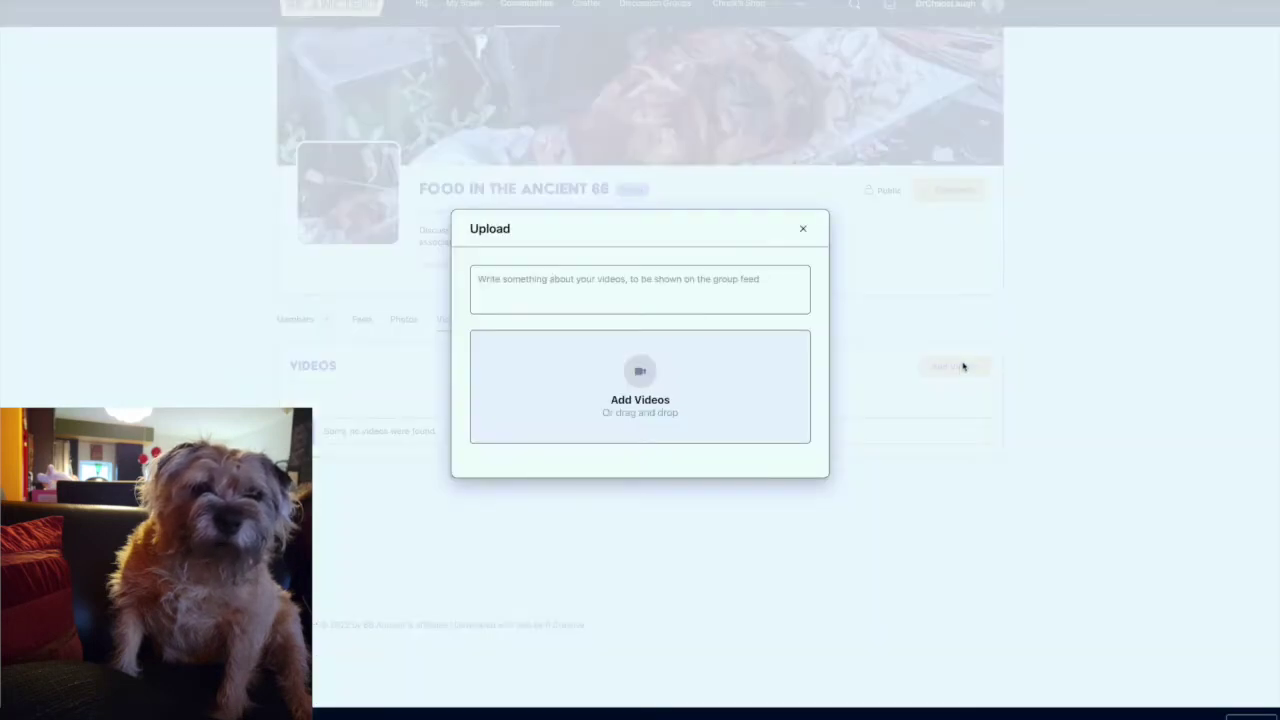
pyautogui.moveTo(380, 594); pyautogui.dragTo(676, 384)
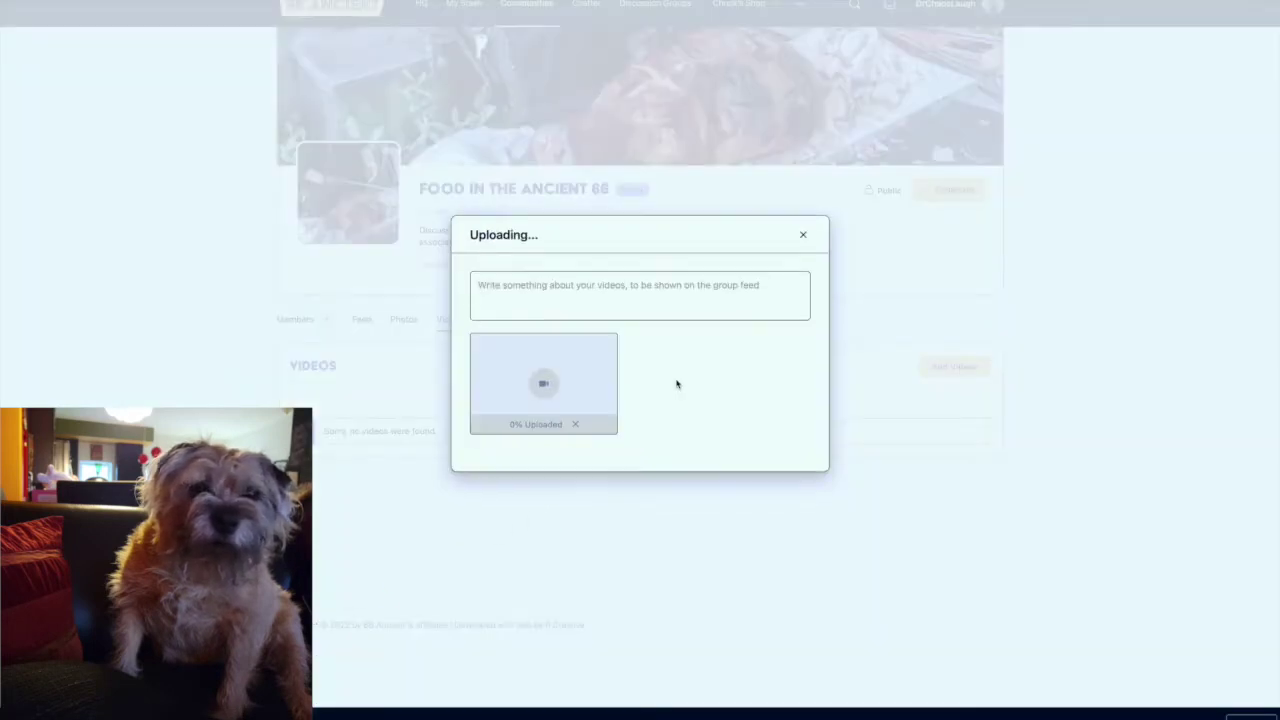
# Caption the video "A glazing technique associated with ... well, this is all just for demo so, actually nothing comes to mind ^__^".
pyautogui.click(627, 289)
pyautogui.write('A glazing ')
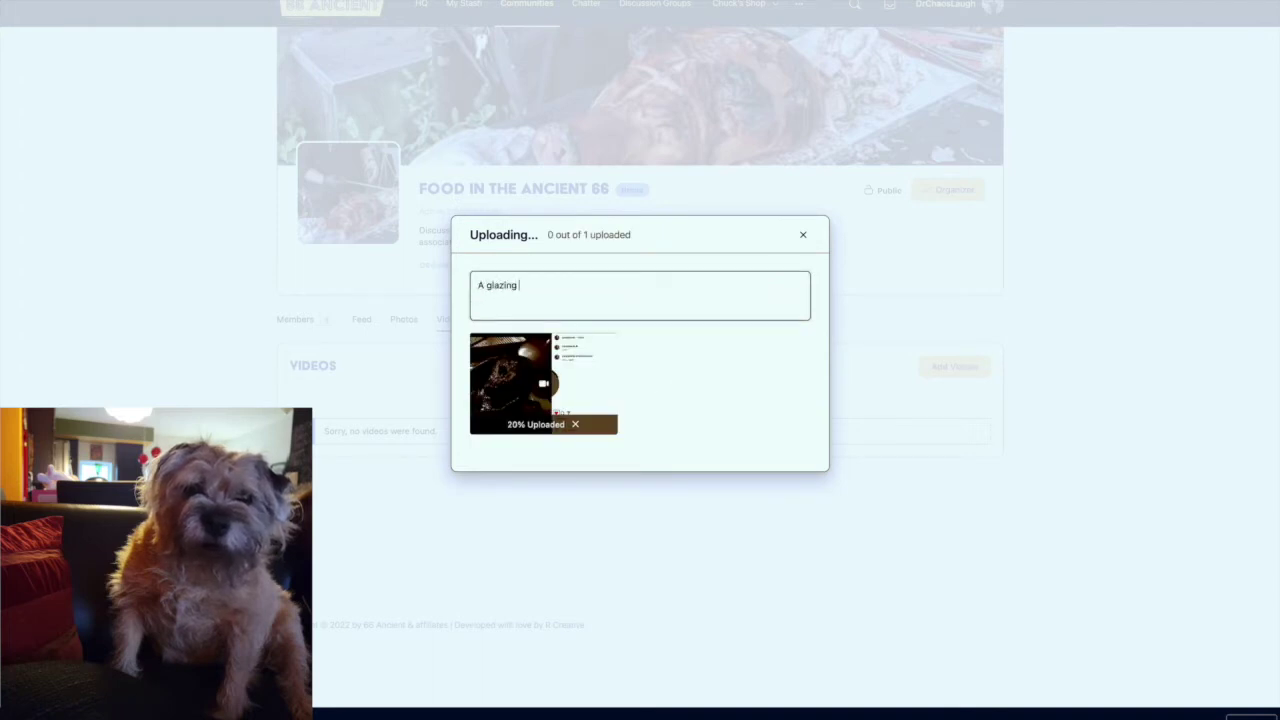
pyautogui.write('techinque associated with ... well, this is all just for d')
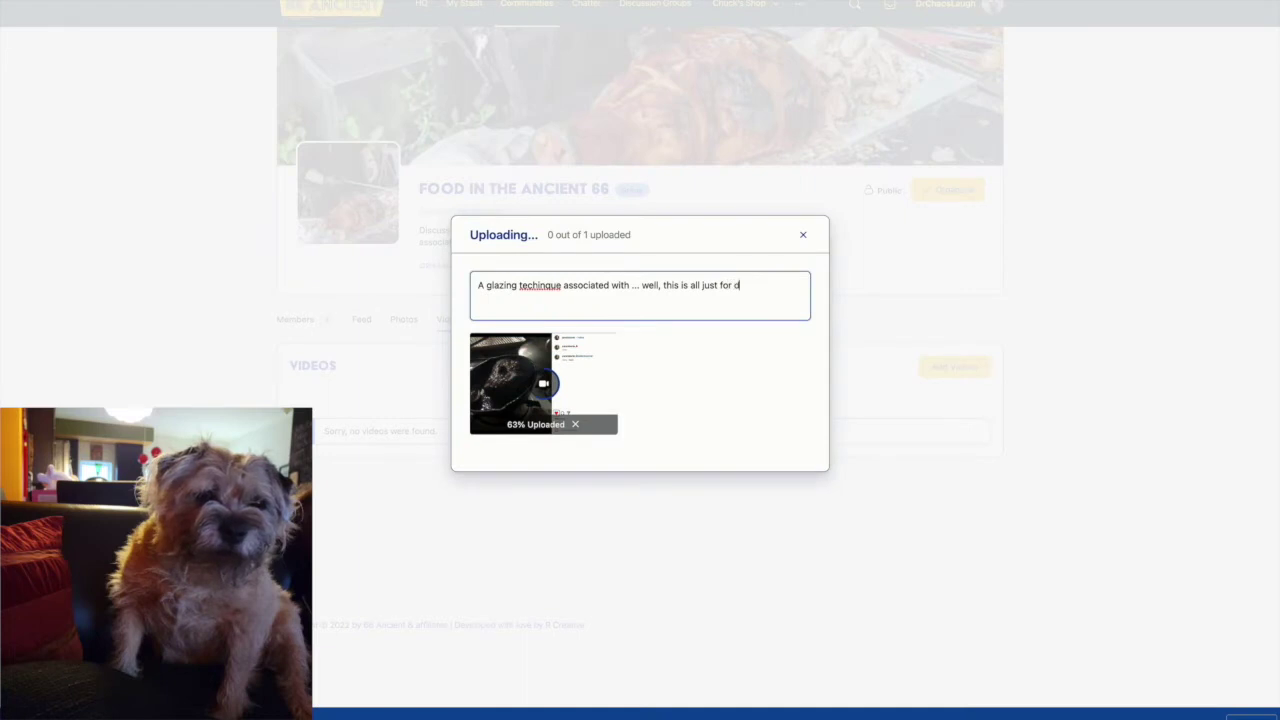
pyautogui.write('emo so, ac')
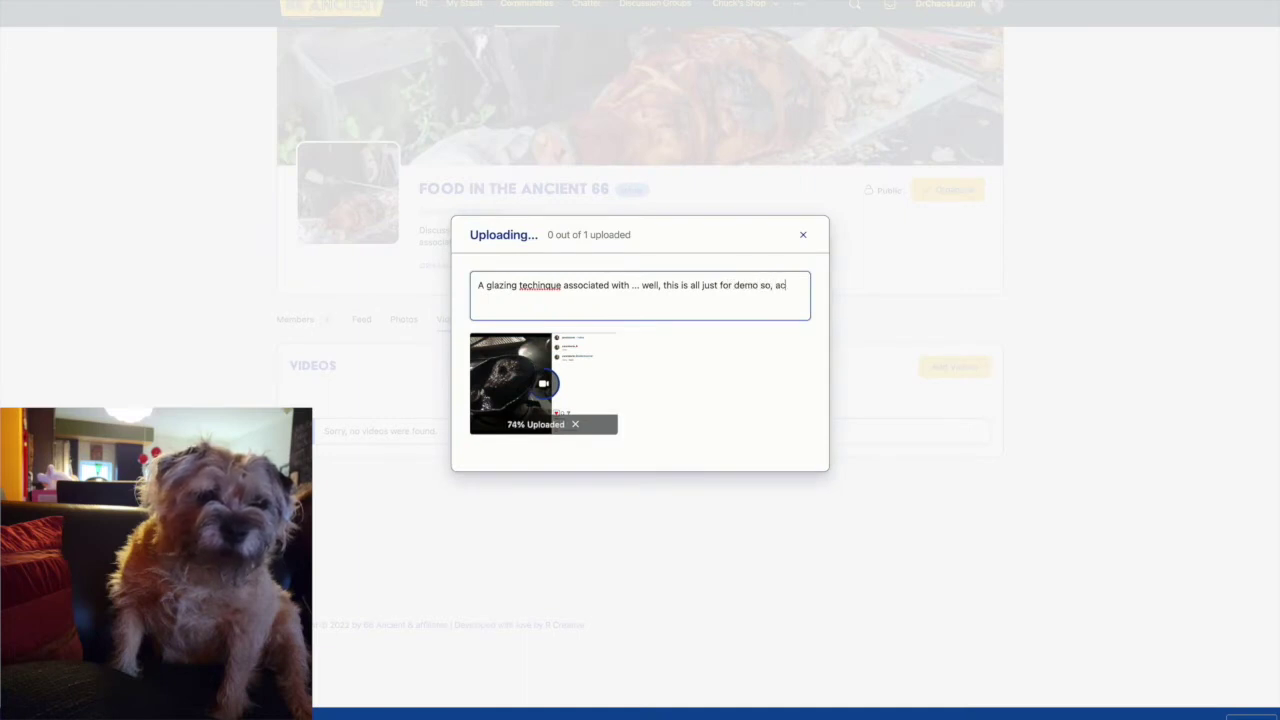
pyautogui.write('tualy')
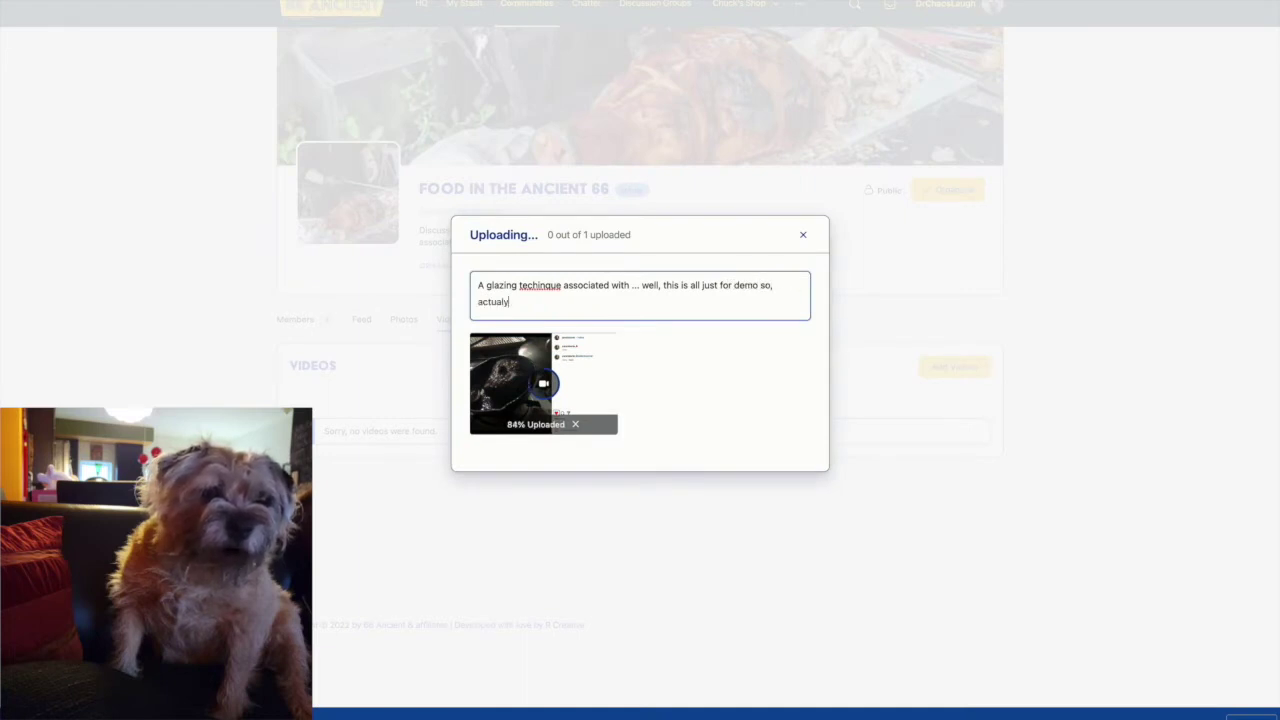
pyautogui.press('BackSpace')
pyautogui.write('ly nothing comes to mind ^__^')
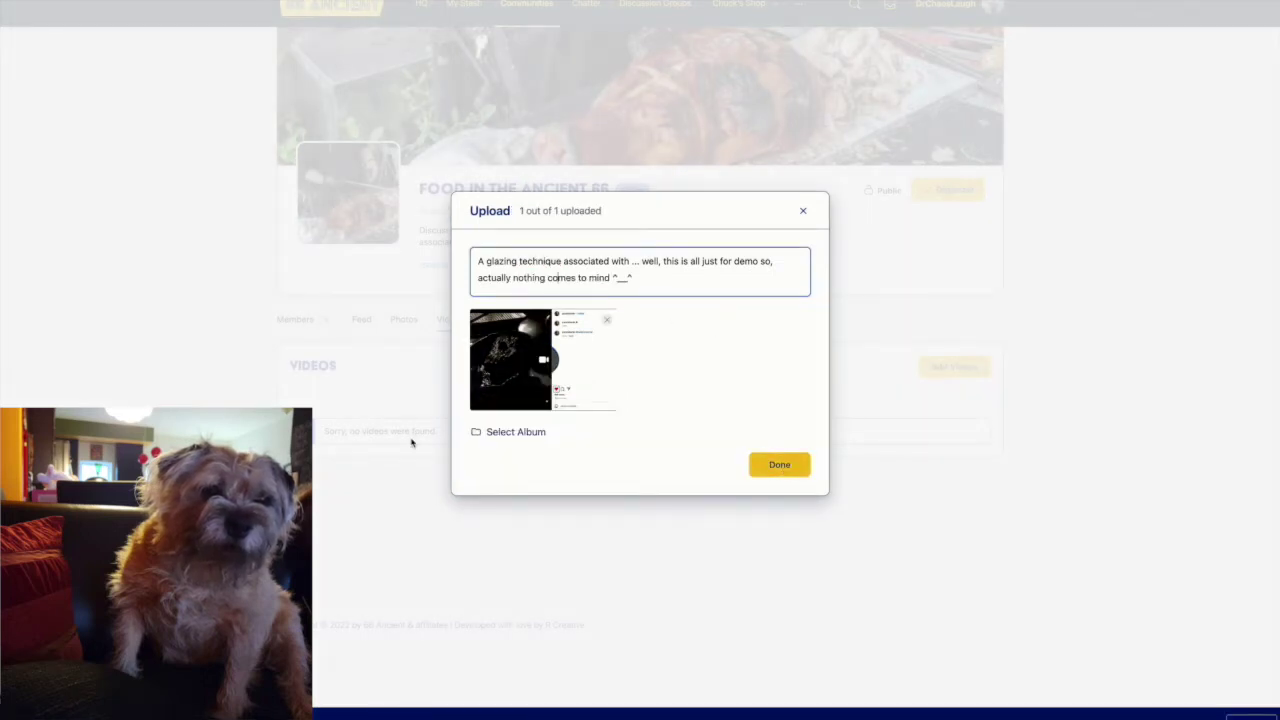
# Create an album titled "Ancient Roasting Methods of Egyptian Culture" for the video and complete the upload.
pyautogui.click(494, 435)
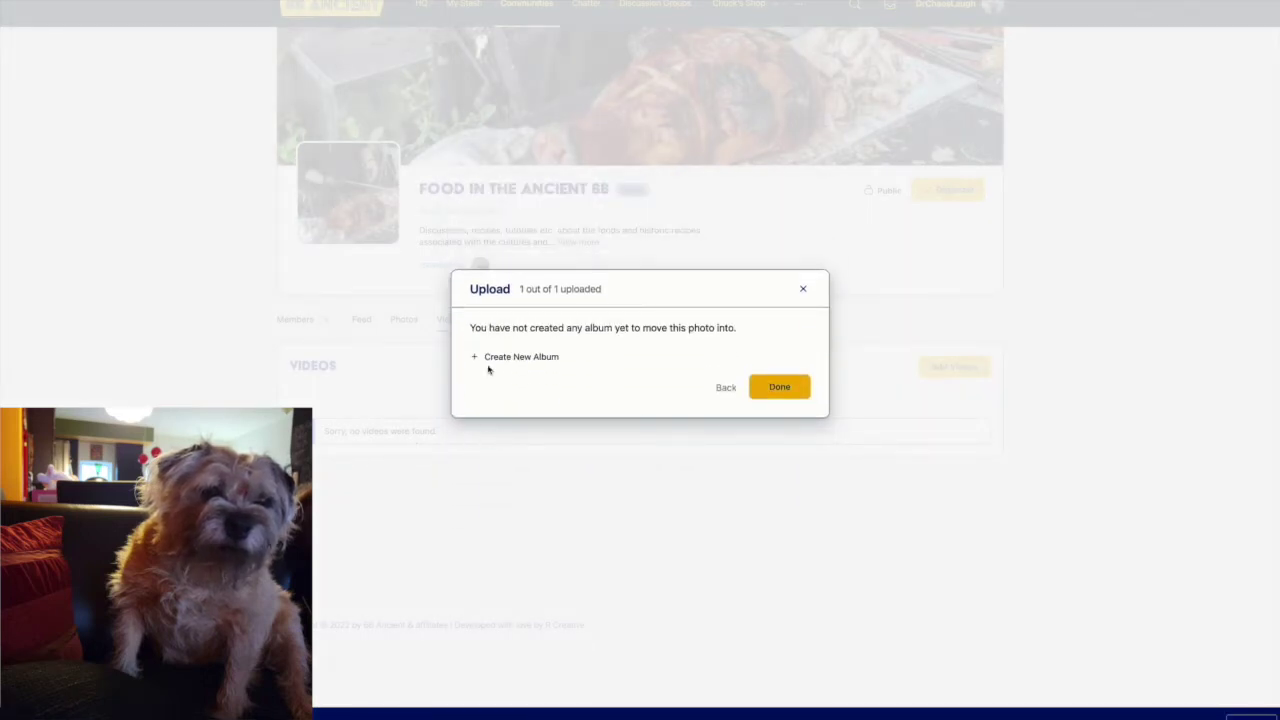
pyautogui.click(503, 360)
pyautogui.click(516, 344)
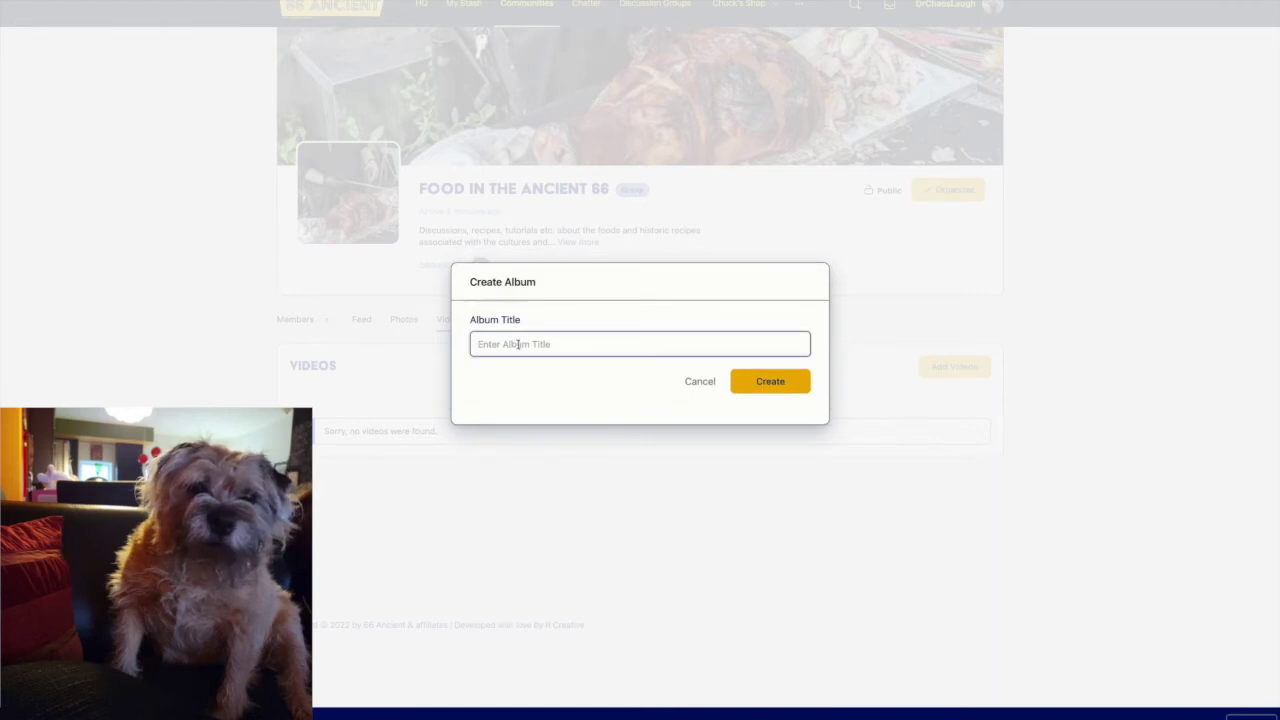
pyautogui.write('Ancient Roasting Methods of M')
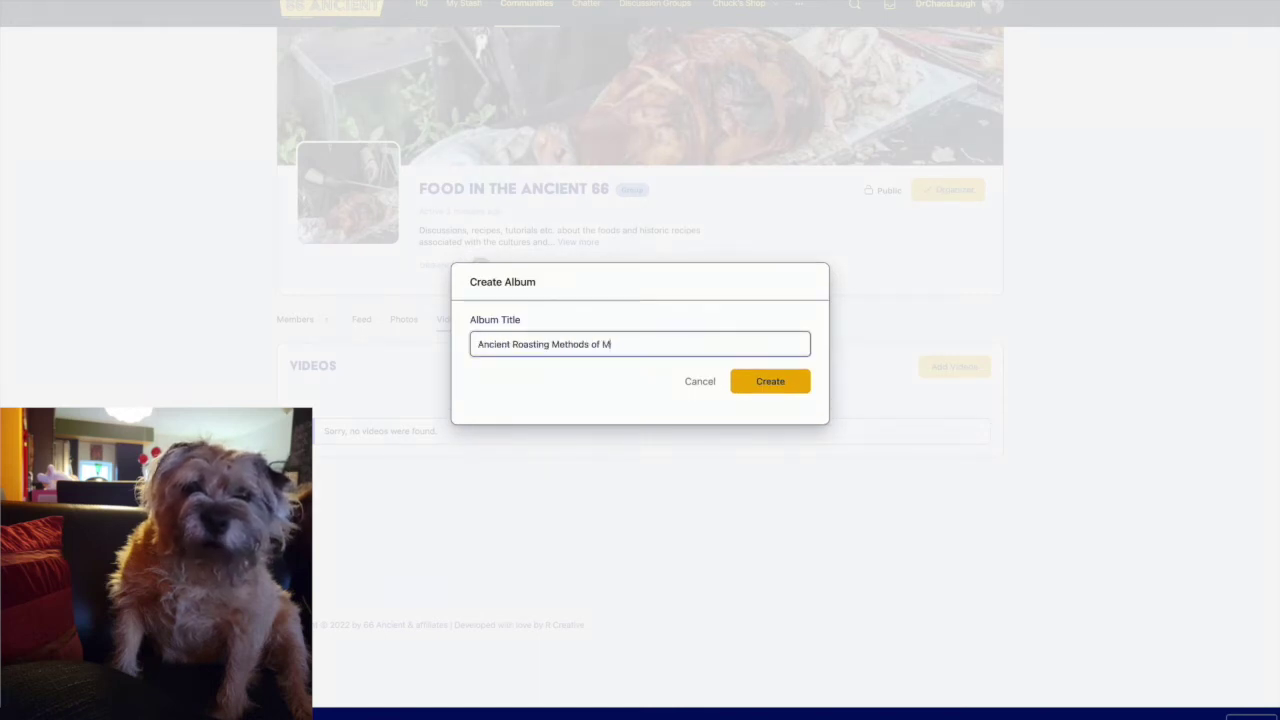
pyautogui.write('idian')
pyautogui.press('BackSpace')
pyautogui.press('BackSpace')
pyautogui.press('BackSpace')
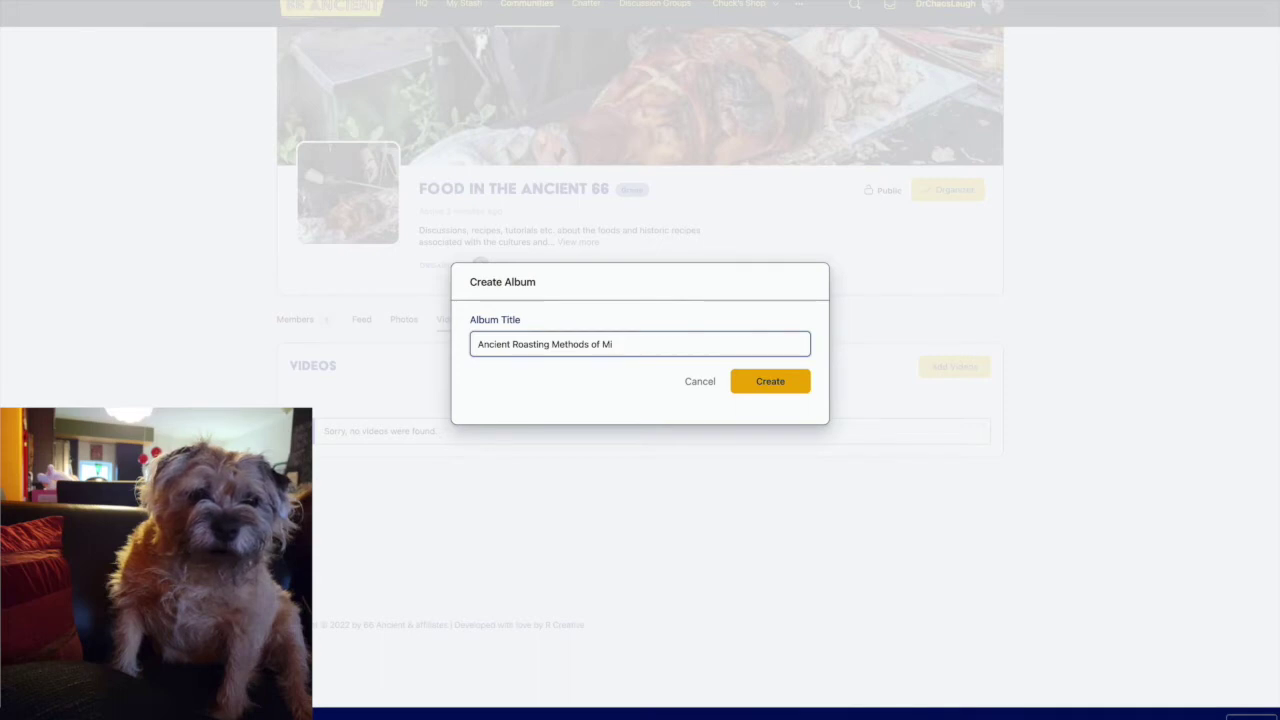
pyautogui.write('Egypt')
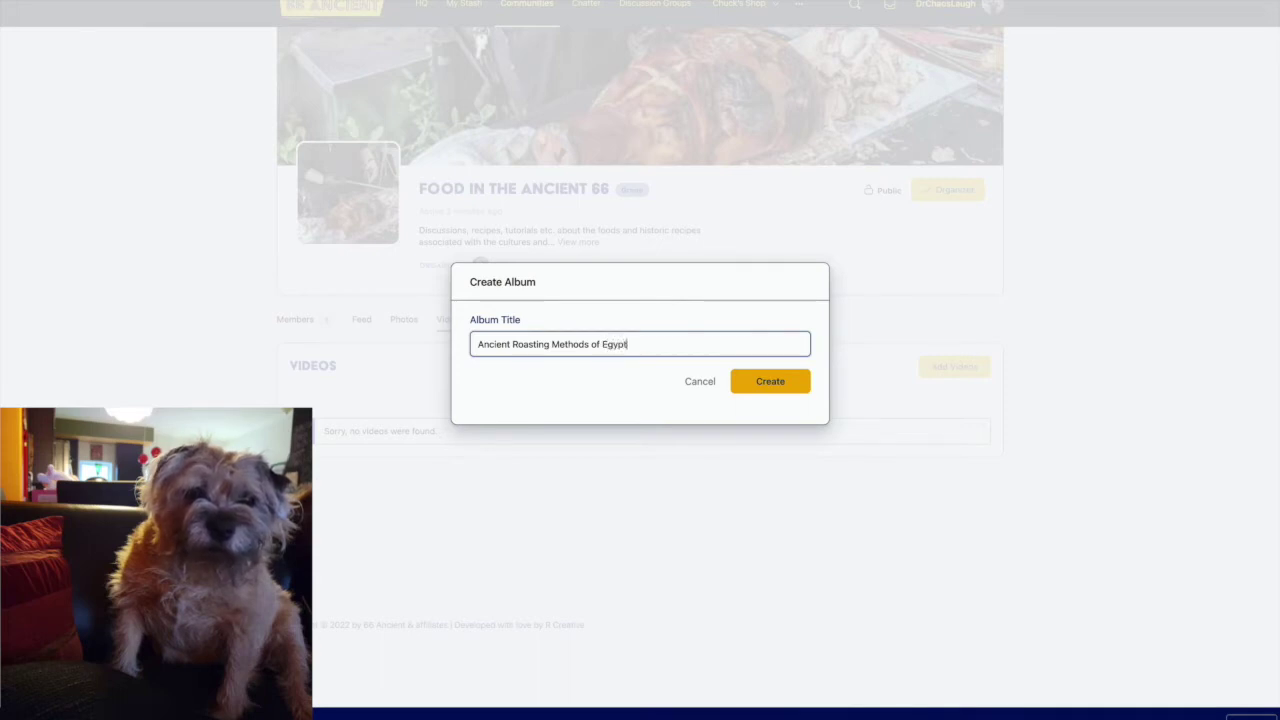
pyautogui.write('ian Culture')
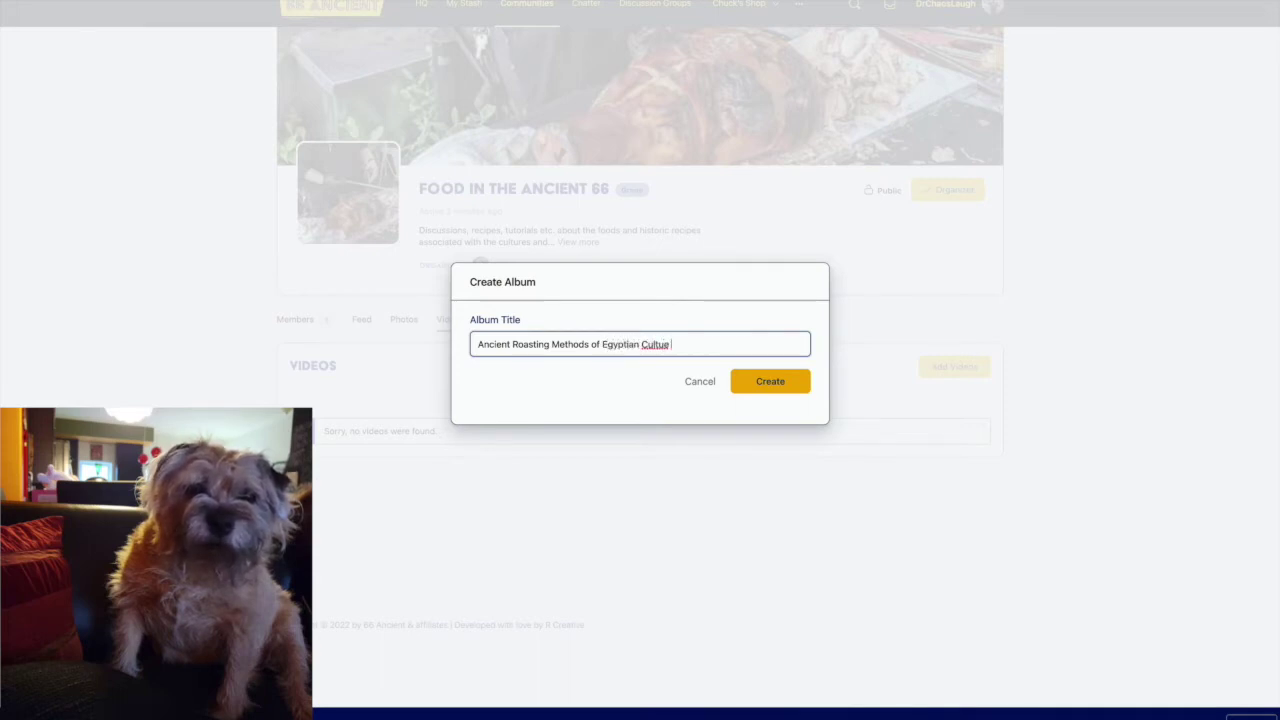
pyautogui.press('Return')
pyautogui.click(791, 465)
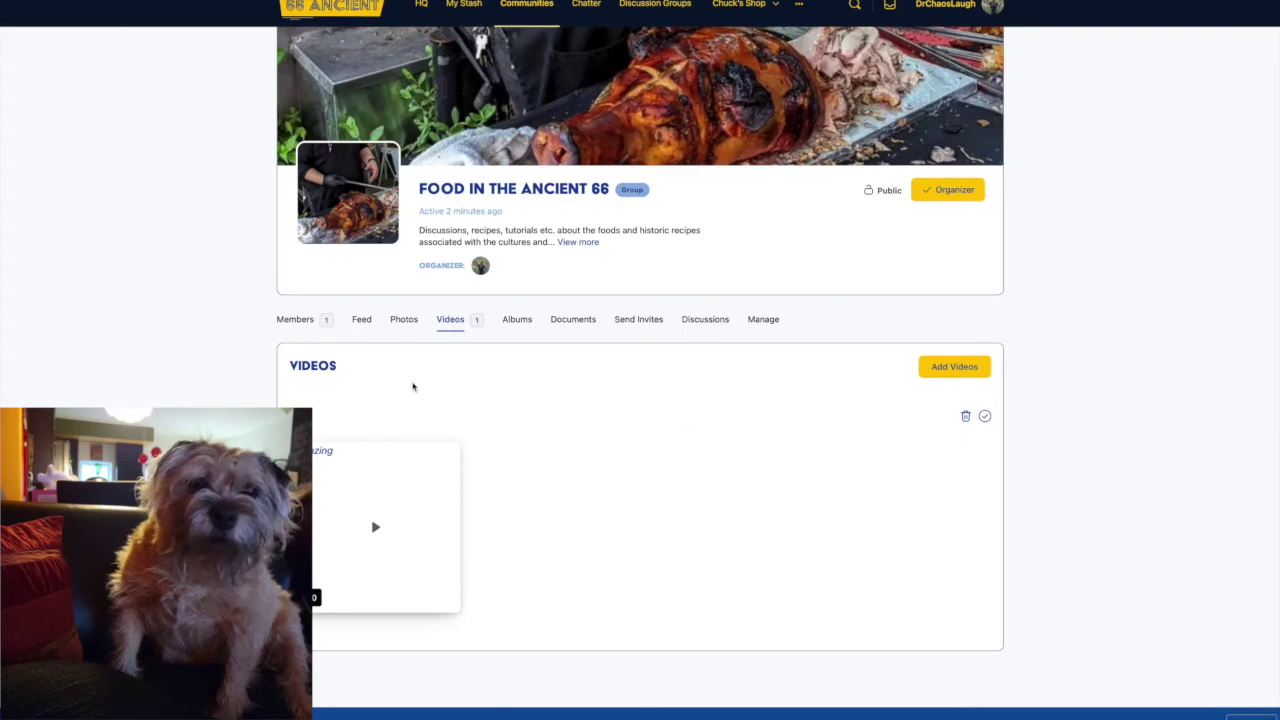
# Create a folder titled "Pagan Food Practices" in the group's Documents section.
pyautogui.click(579, 326)
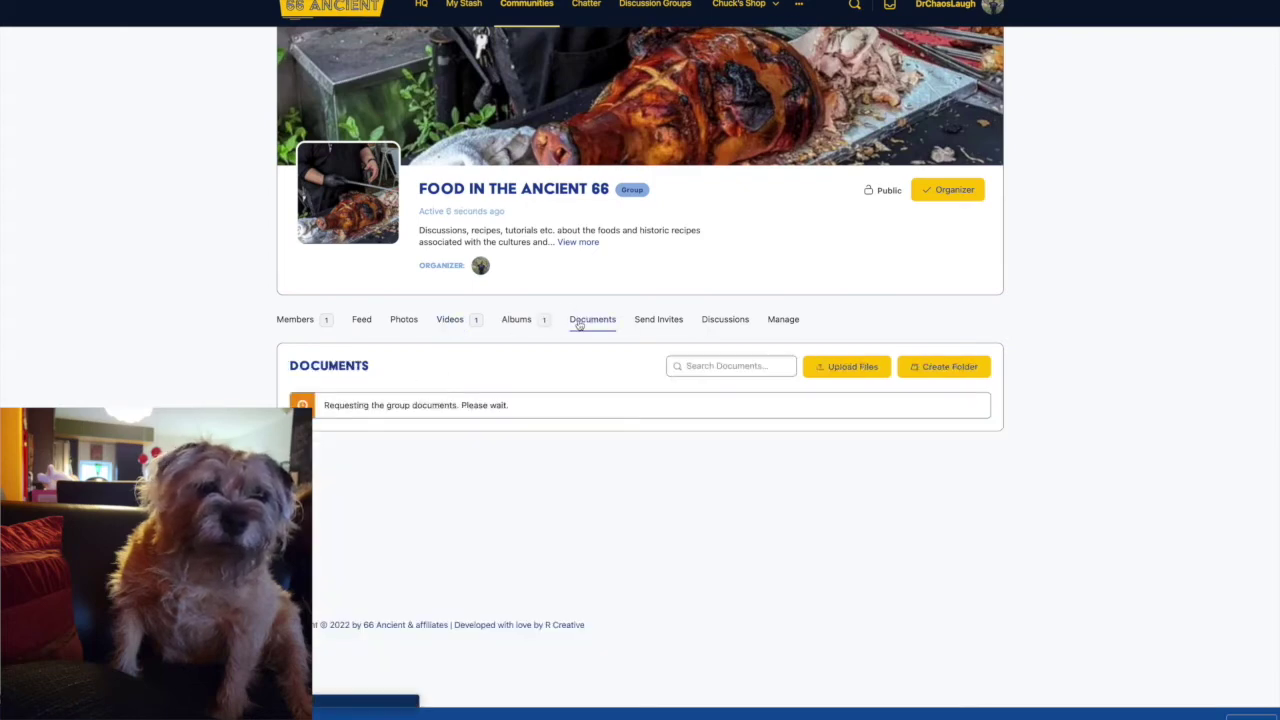
pyautogui.click(956, 369)
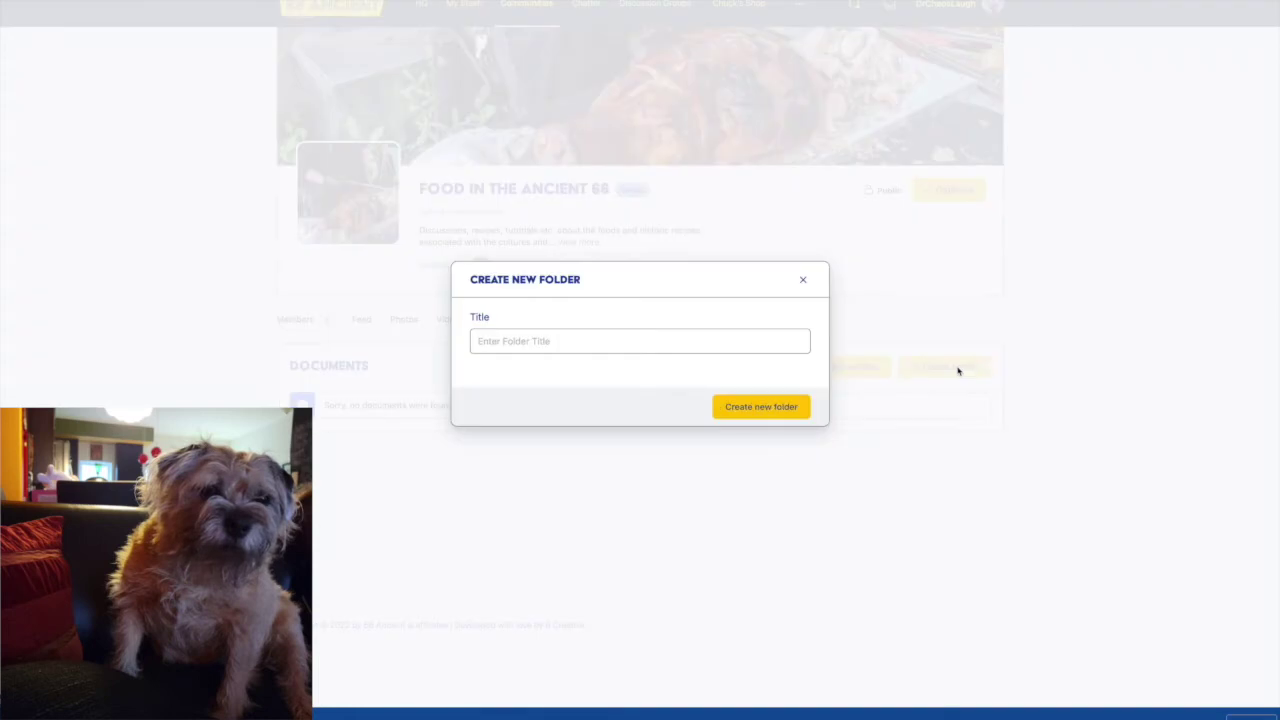
pyautogui.click(616, 340)
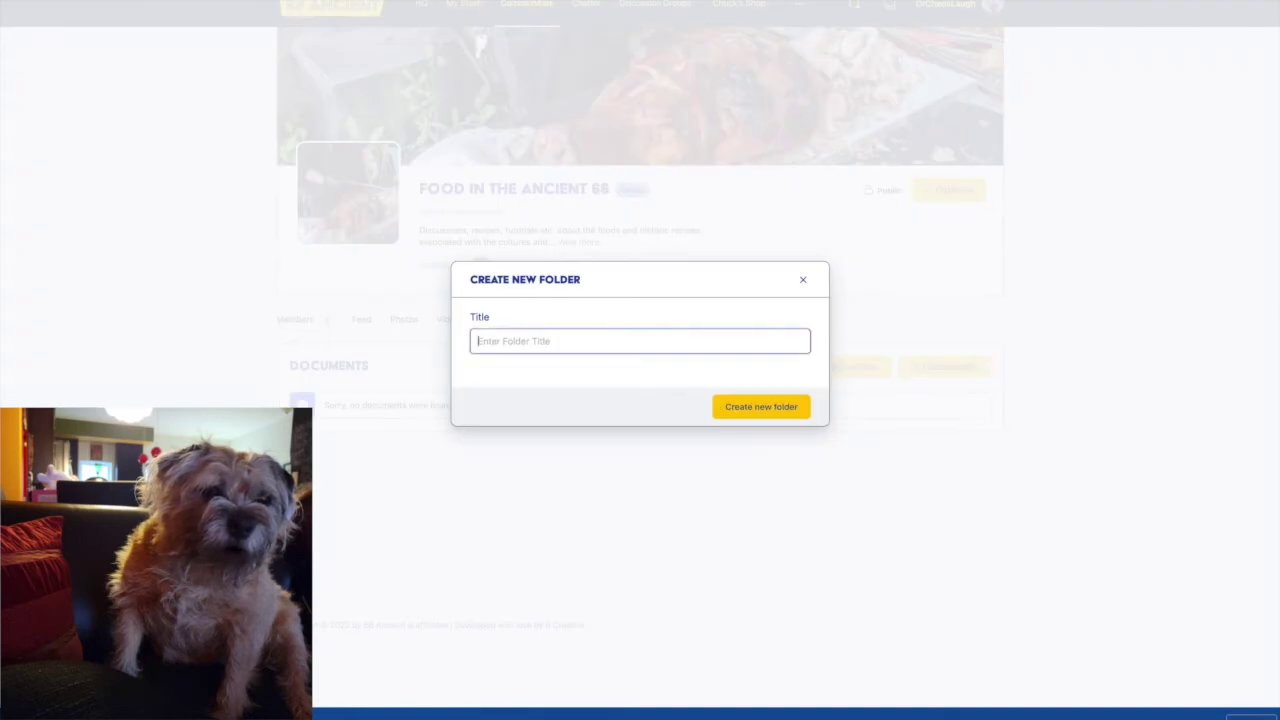
pyautogui.write('Pagan Food Practices')
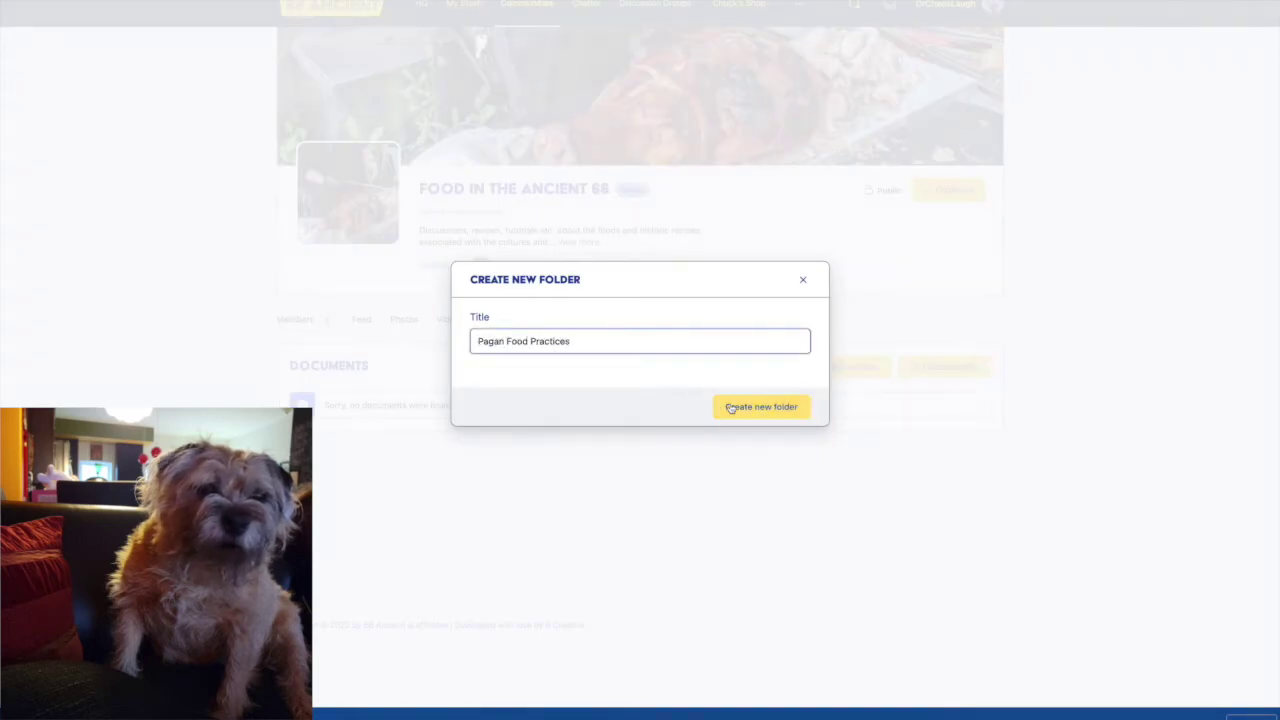
pyautogui.click(731, 406)
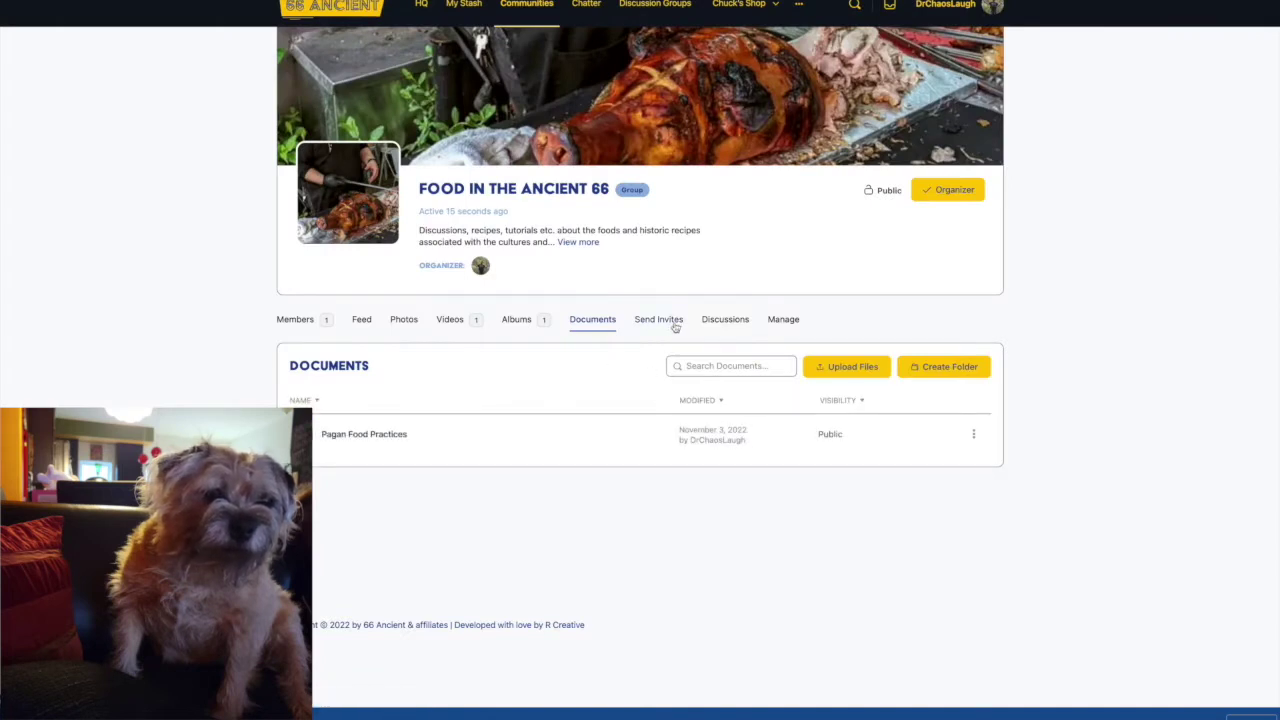
# Start a new discussion in the Food In The Ancient 66 group titled "The Daniel Diet And....?".
pyautogui.click(740, 324)
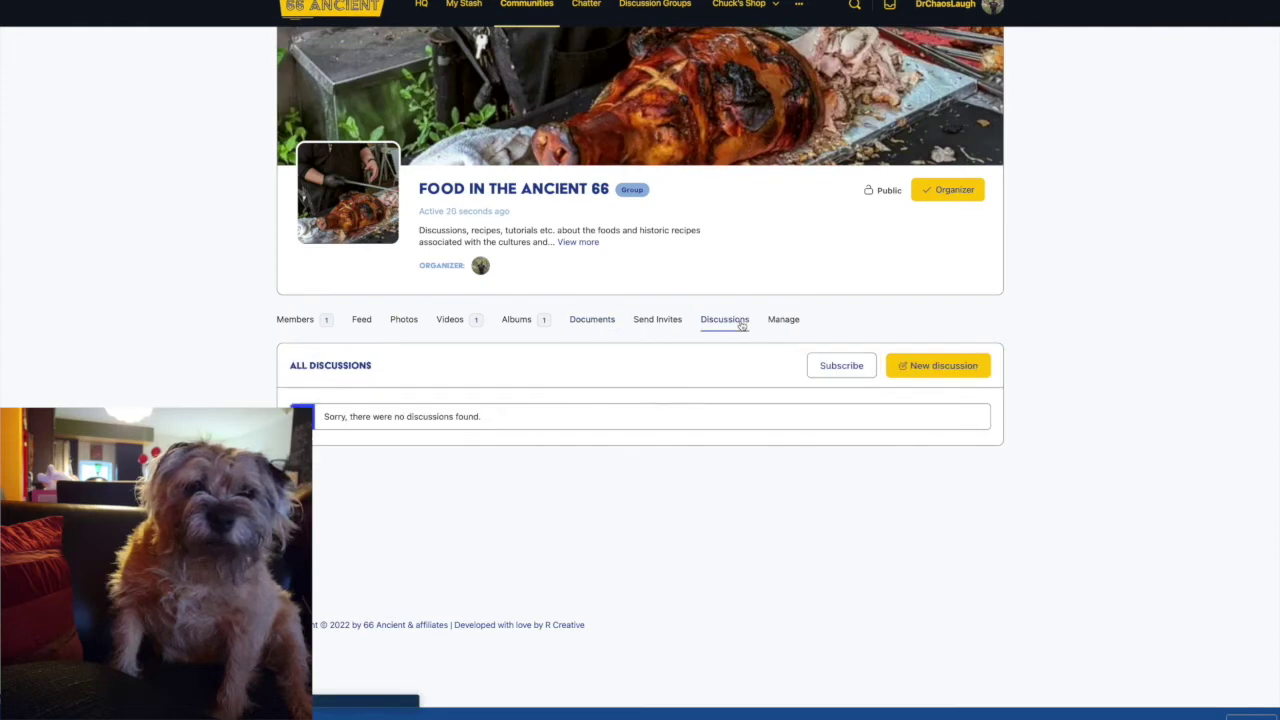
pyautogui.click(935, 368)
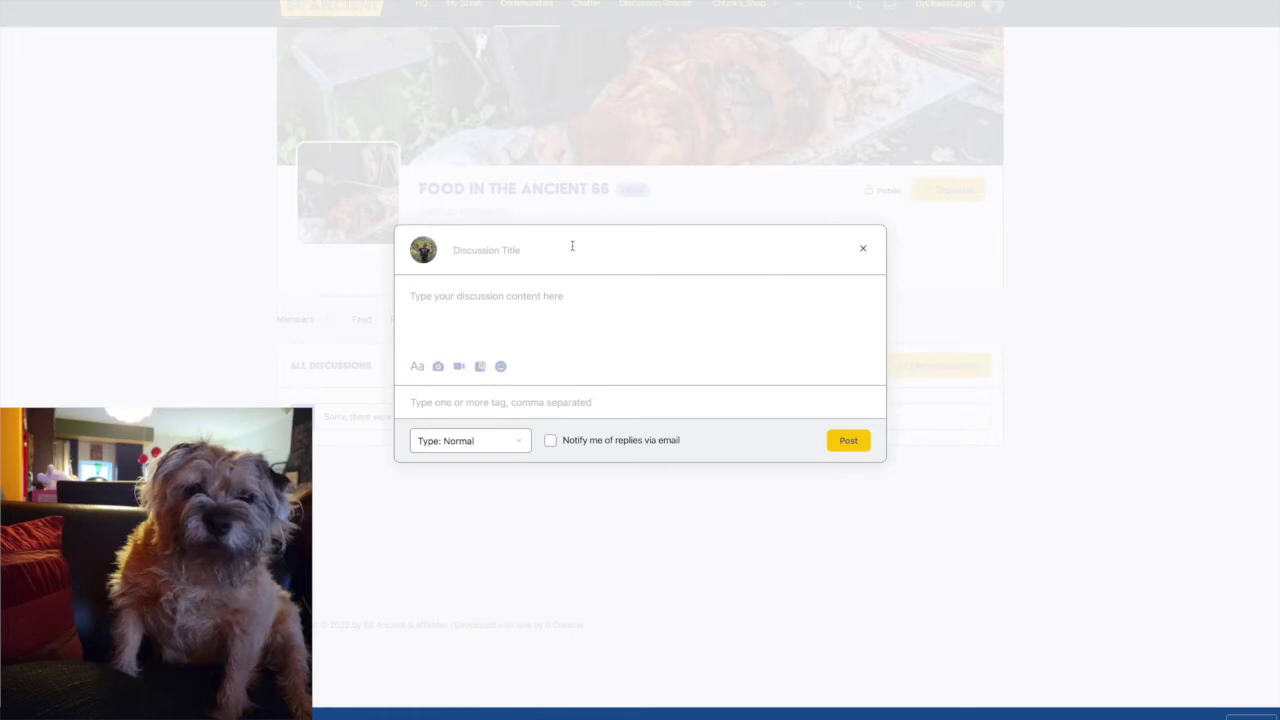
pyautogui.write('how')
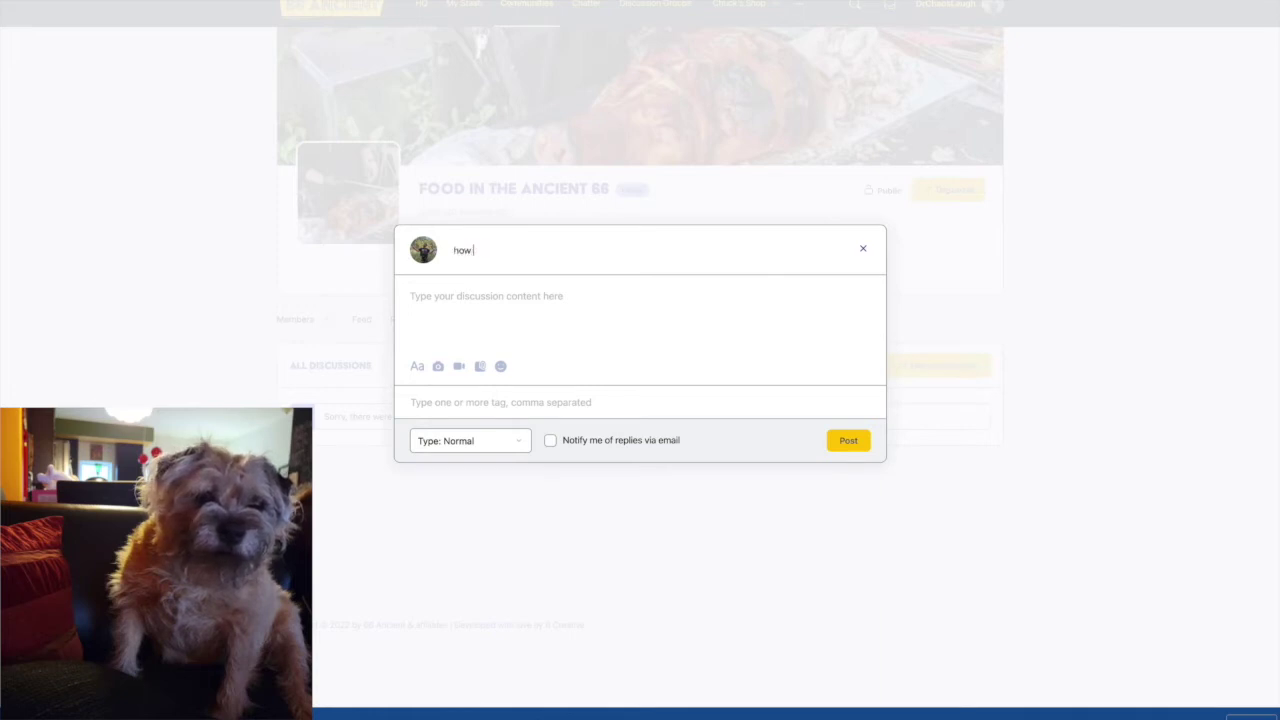
pyautogui.press('BackSpace')
pyautogui.press('BackSpace')
pyautogui.press('BackSpace')
pyautogui.write('The Daniel Diet And....?')
# Begin the discussion content with "What are all the specific diets that are mentioned in one form or another?".
pyautogui.click(577, 304)
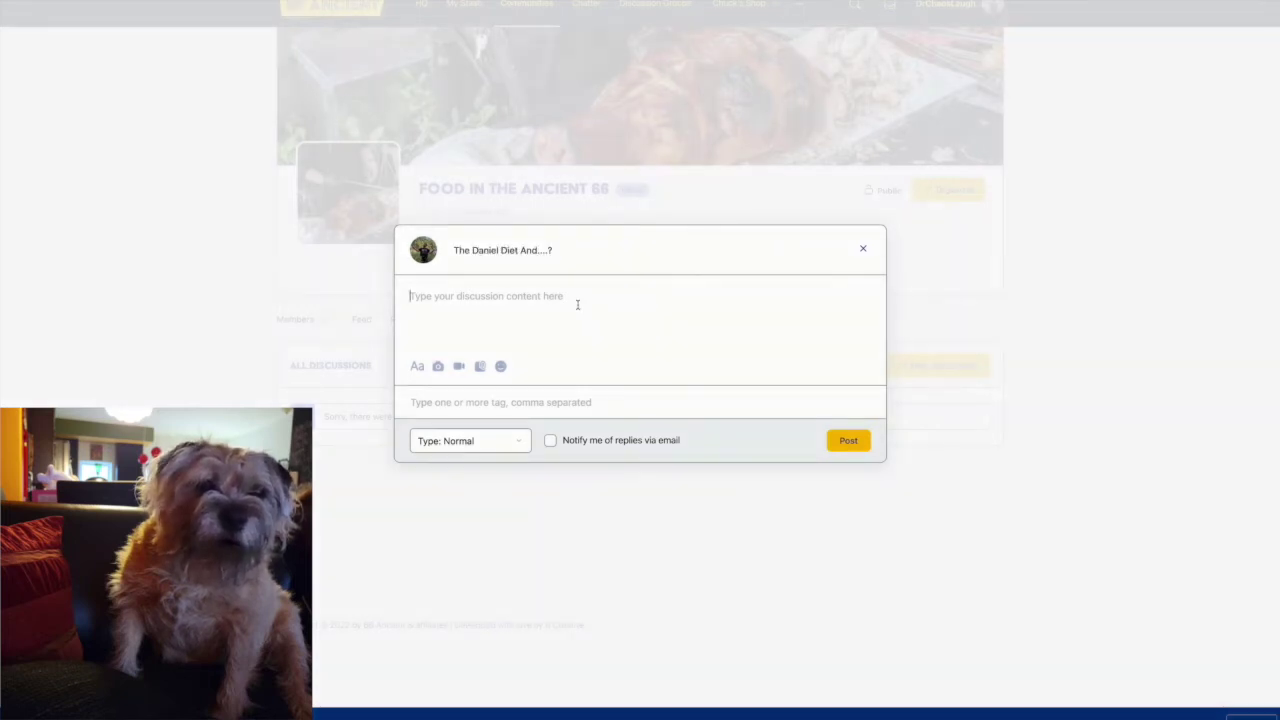
pyautogui.write('What are the pop')
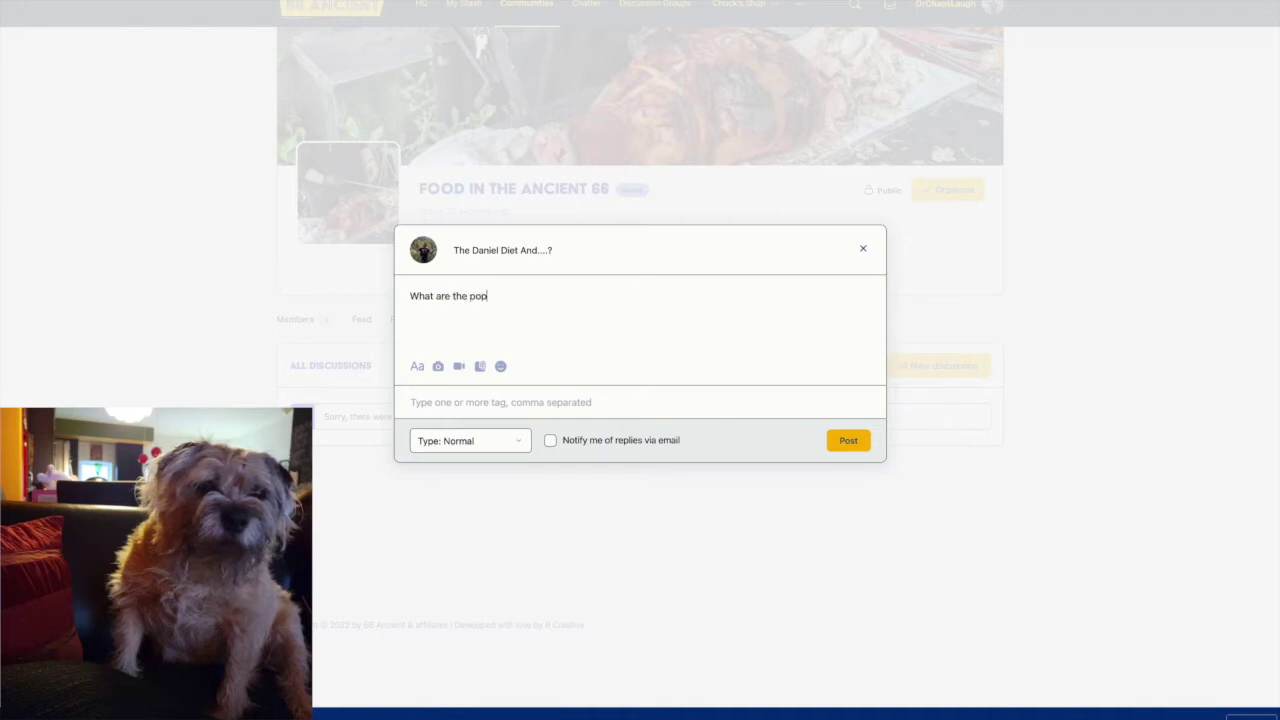
pyautogui.press('BackSpace')
pyautogui.press('BackSpace')
pyautogui.press('BackSpace')
pyautogui.press('BackSpace')
pyautogui.press('BackSpace')
pyautogui.press('BackSpace')
pyautogui.press('BackSpace')
pyautogui.write('all the specific diets hat a')
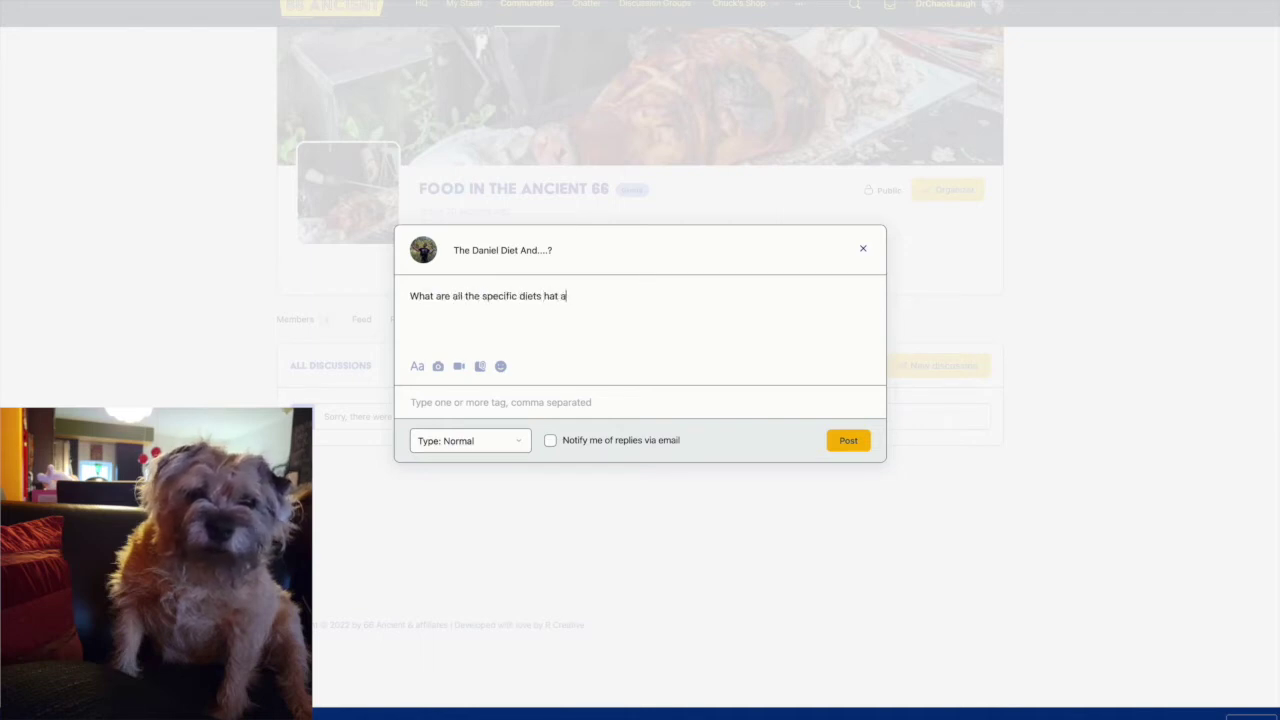
pyautogui.press('BackSpace')
pyautogui.press('BackSpace')
pyautogui.press('BackSpace')
pyautogui.press('BackSpace')
pyautogui.press('BackSpace')
pyautogui.write('tha')
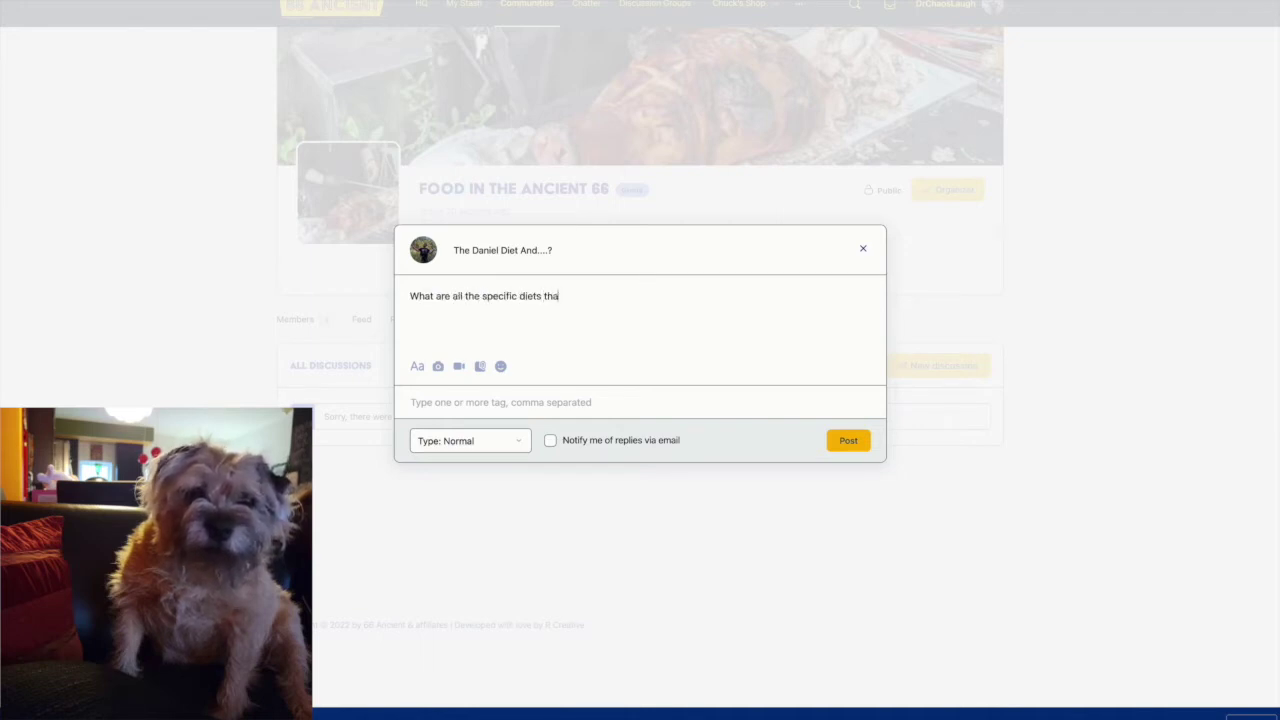
pyautogui.write('t are mentioned in one form or another? ')
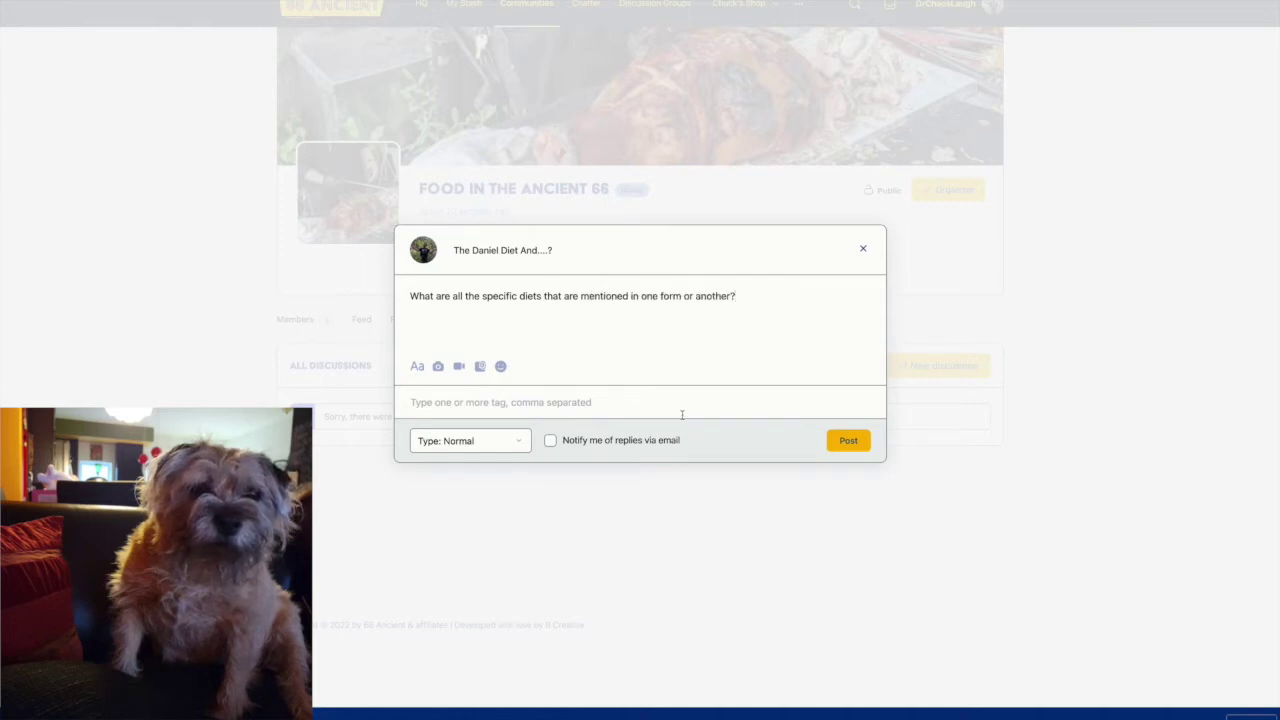
# Add the second line "What else do we know from historical record about the nations mentioned and their culinary pracitices?" to the discussion content.
pyautogui.write('What else d')
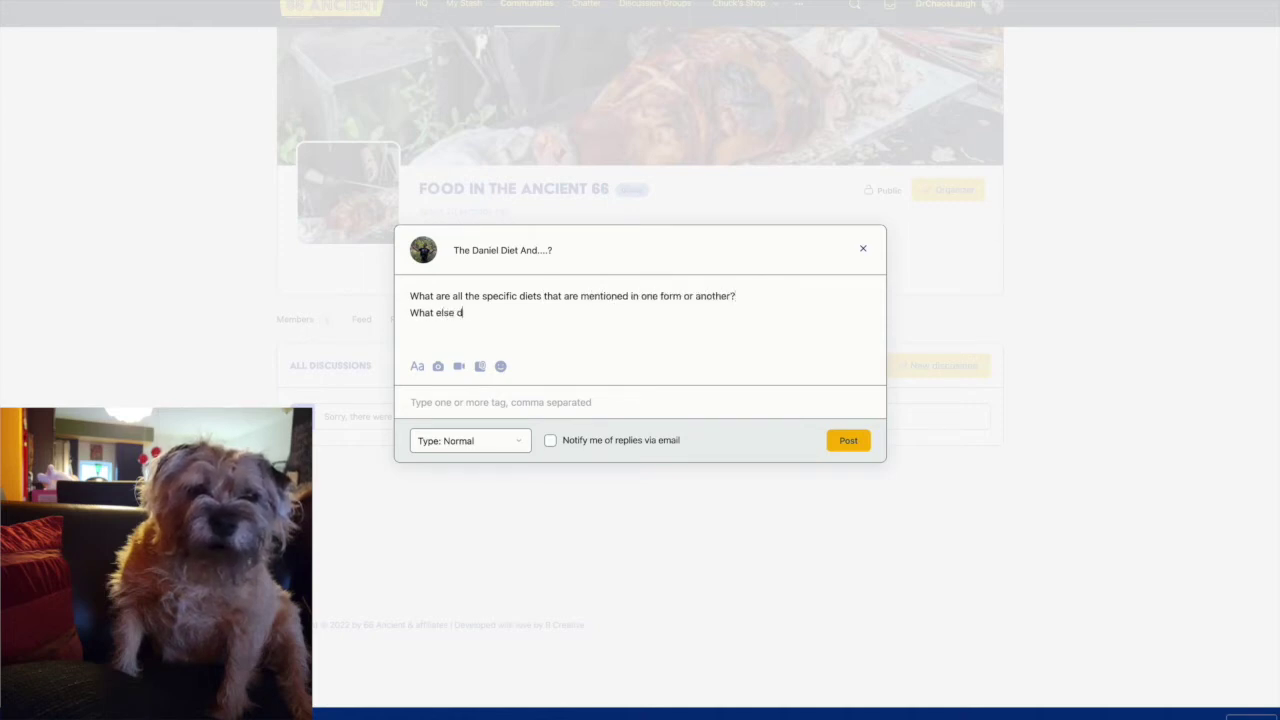
pyautogui.write('o we know f')
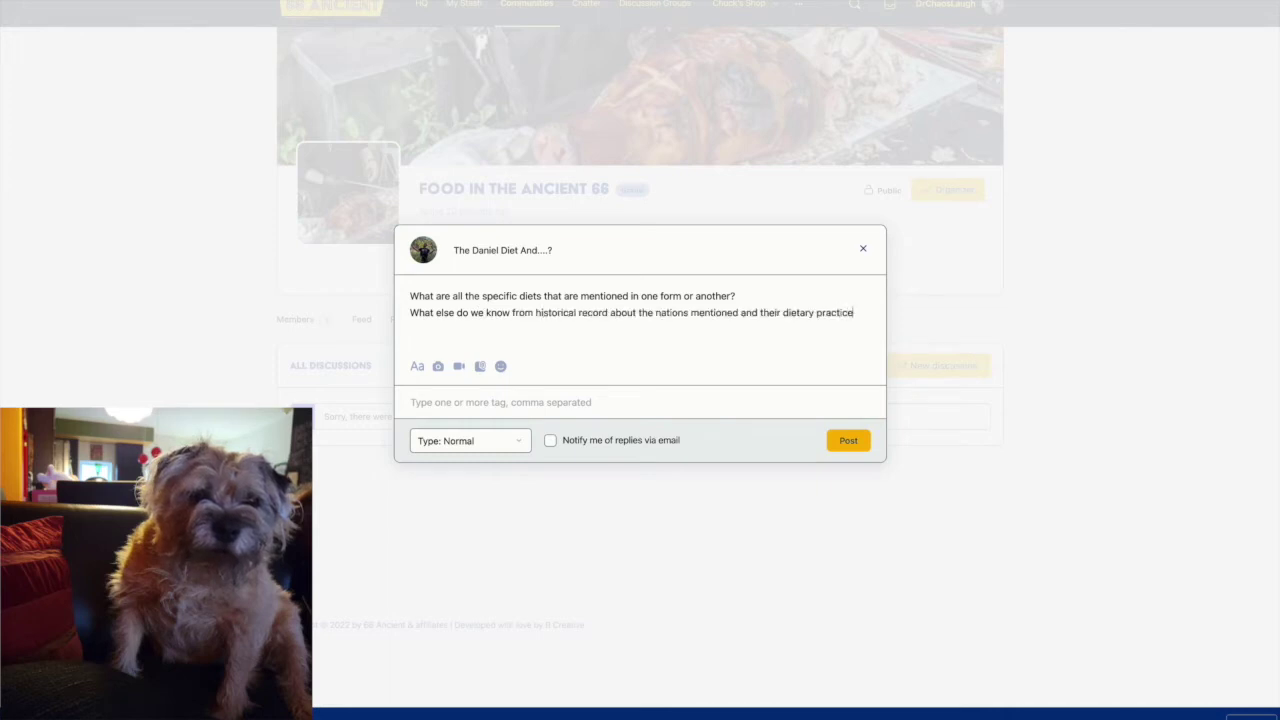
pyautogui.write('s?')
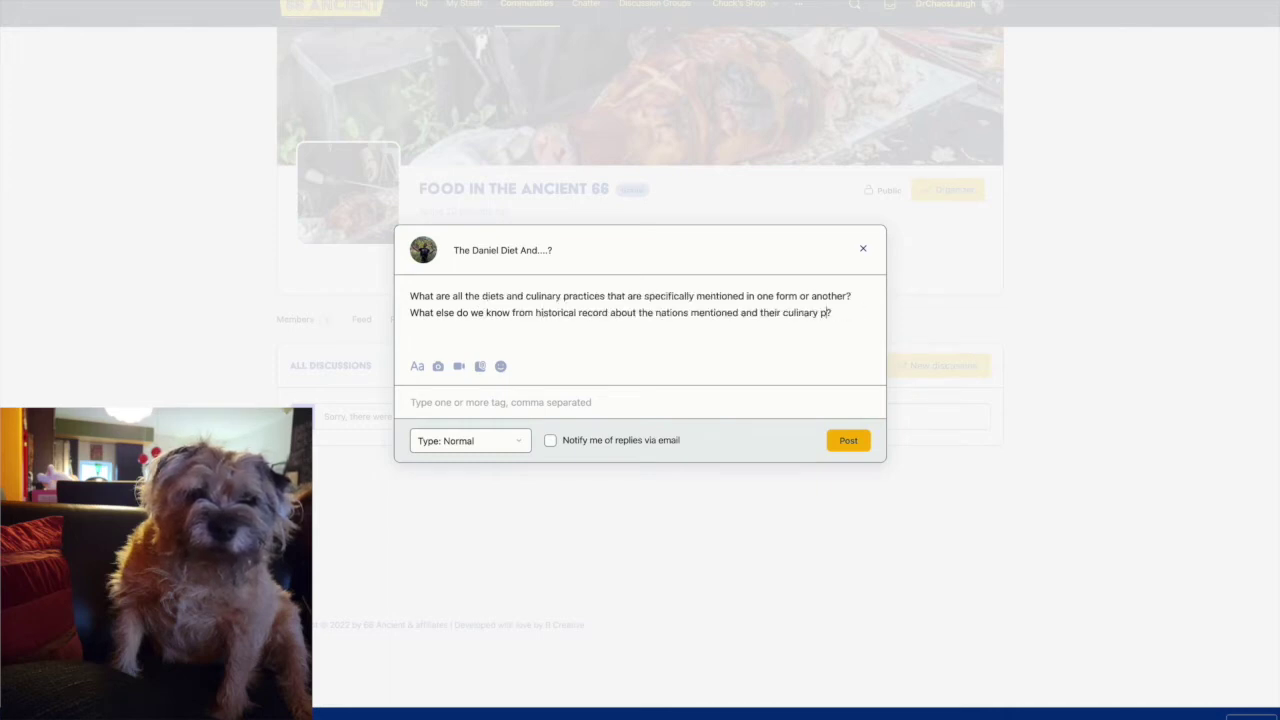
pyautogui.write('act')
pyautogui.write('tices')
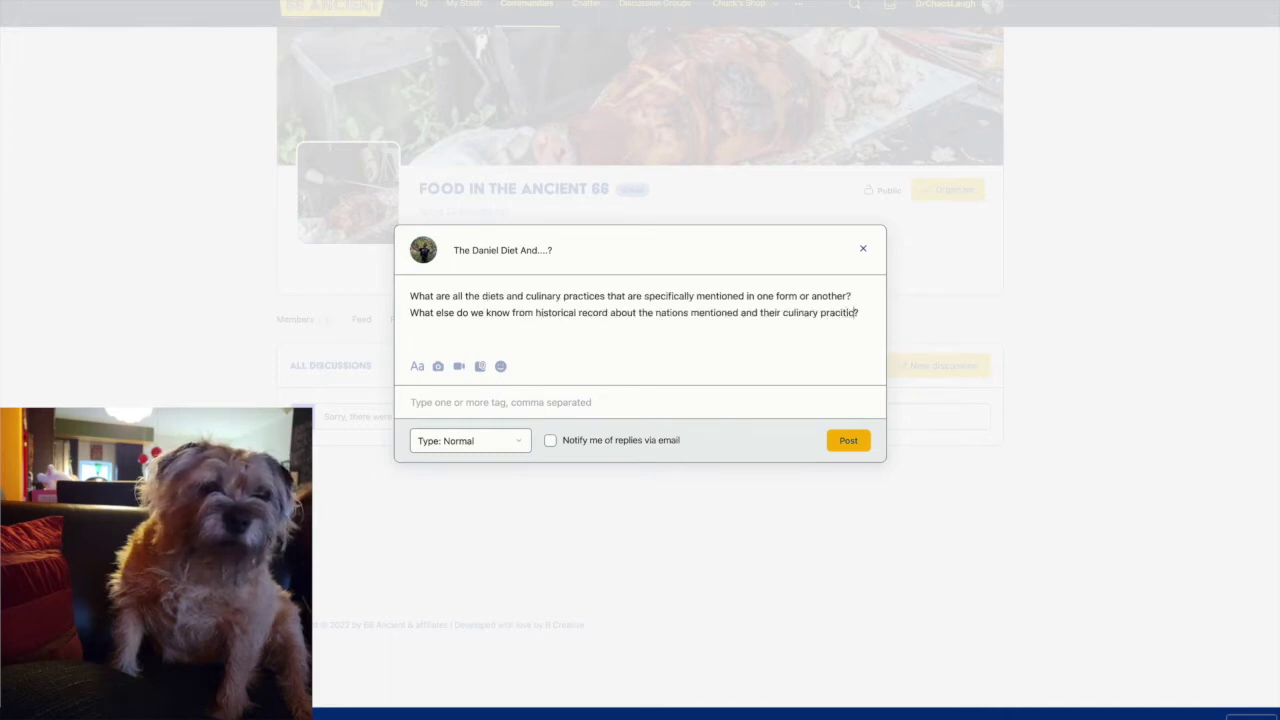
# Tag the discussion with "food", "culinary" and "ancient epicurian".
pyautogui.click(797, 400)
pyautogui.write('food')
pyautogui.press('Return')
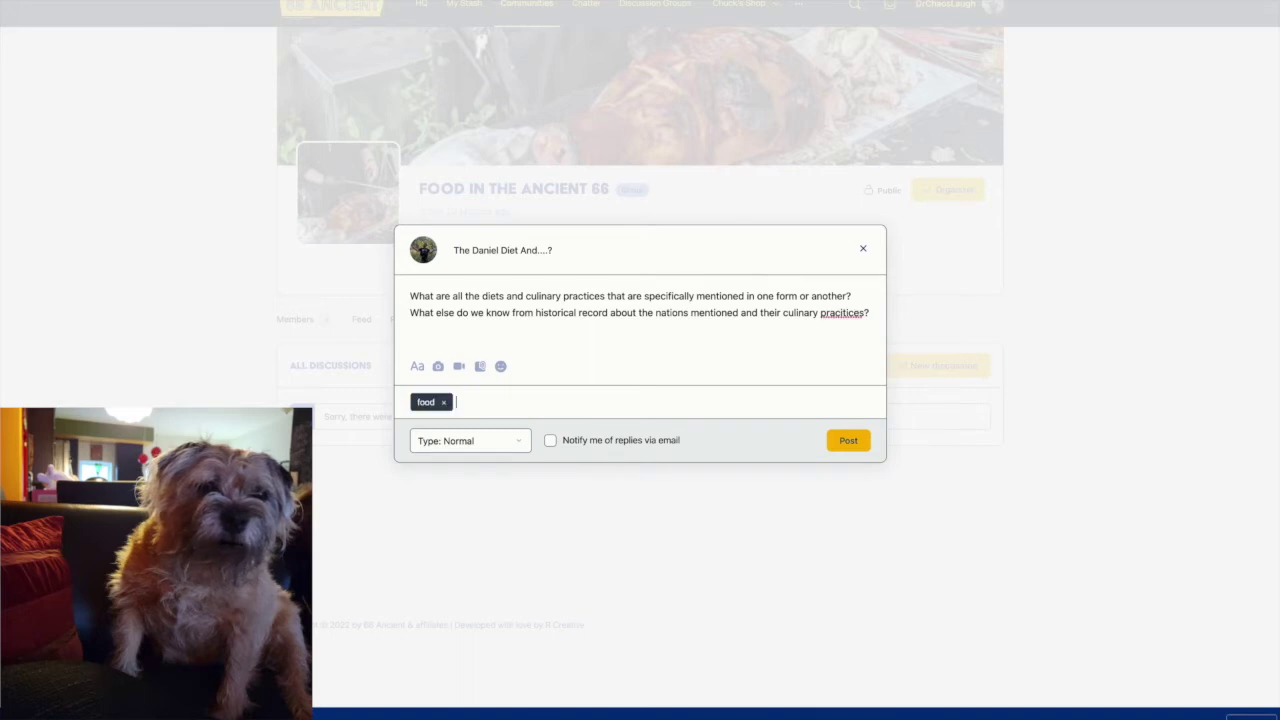
pyautogui.write('culinary')
pyautogui.press('Return')
pyautogui.write('ancient epicur')
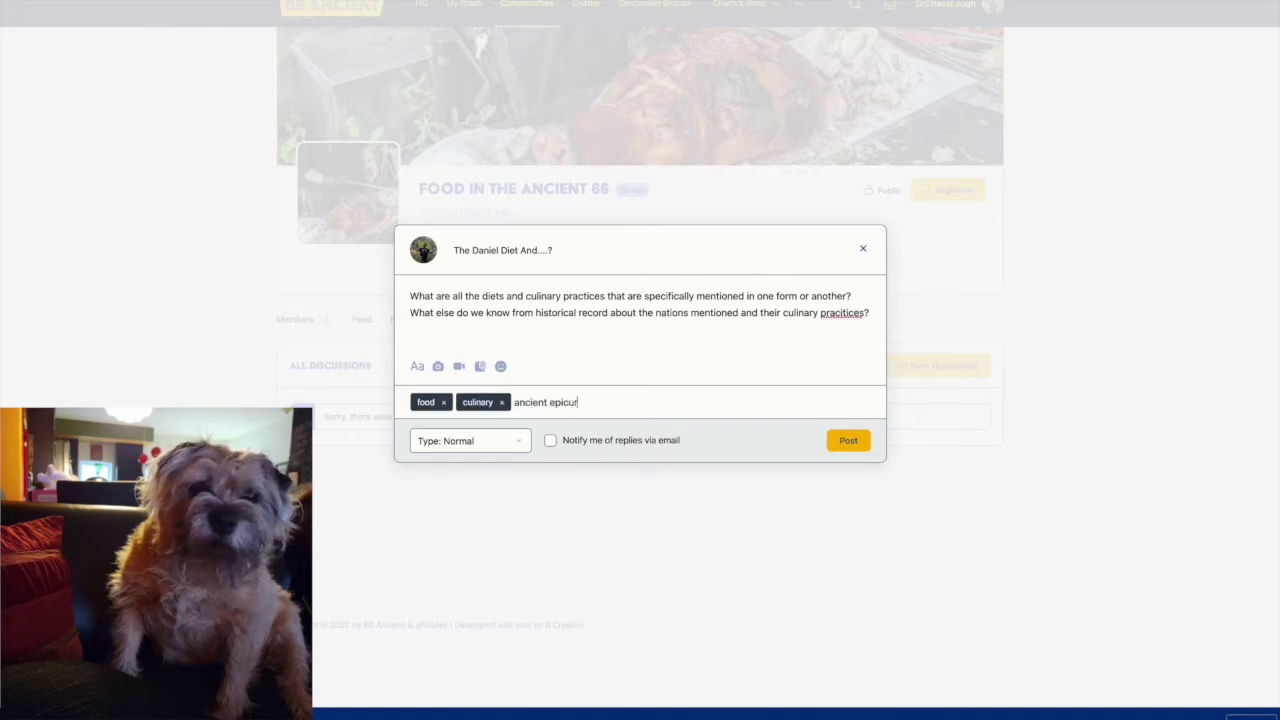
pyautogui.write('ian')
pyautogui.press('Return')
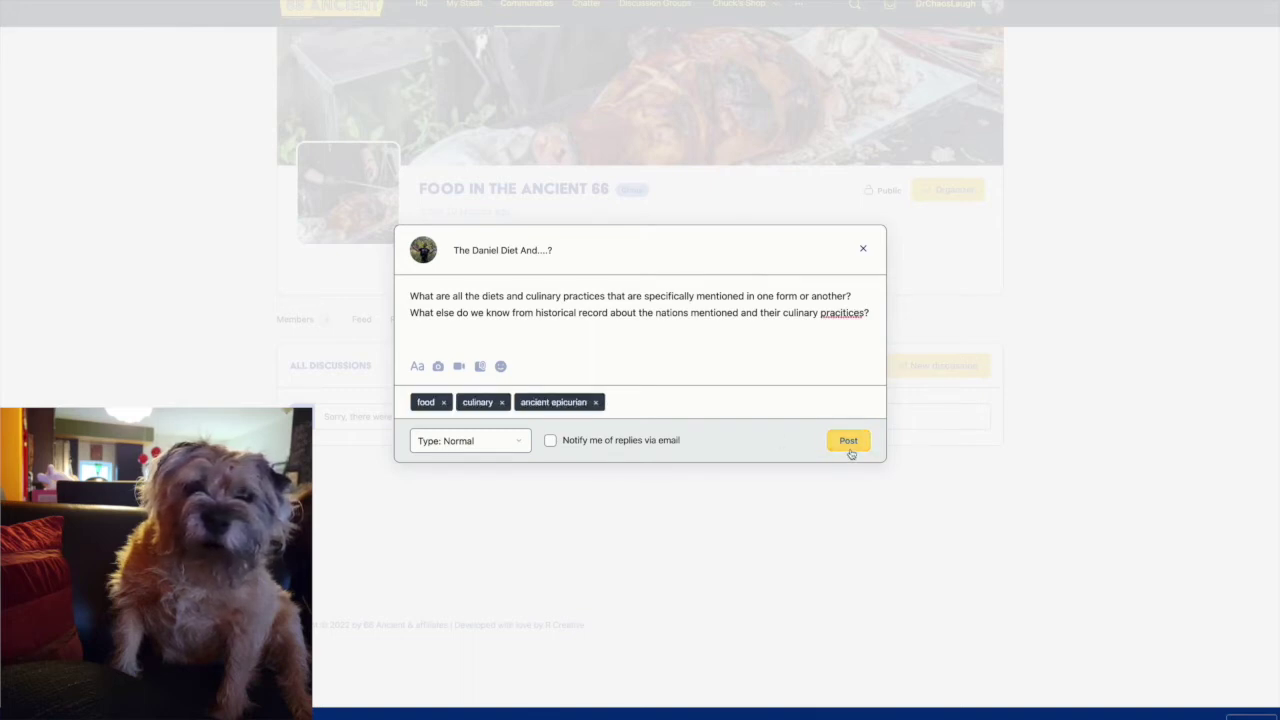
# Post the discussion as type Normal, leaving email notification of replies turned off.
pyautogui.click(550, 441)
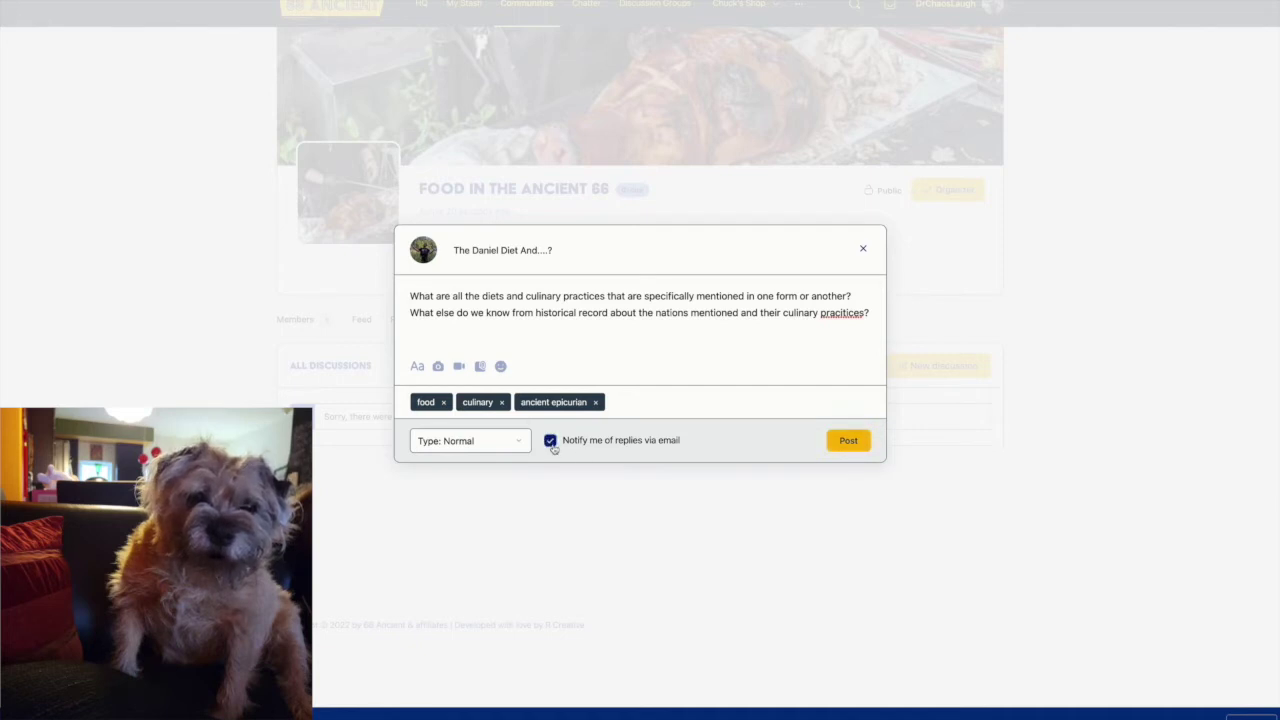
pyautogui.click(551, 444)
pyautogui.click(516, 446)
pyautogui.click(516, 443)
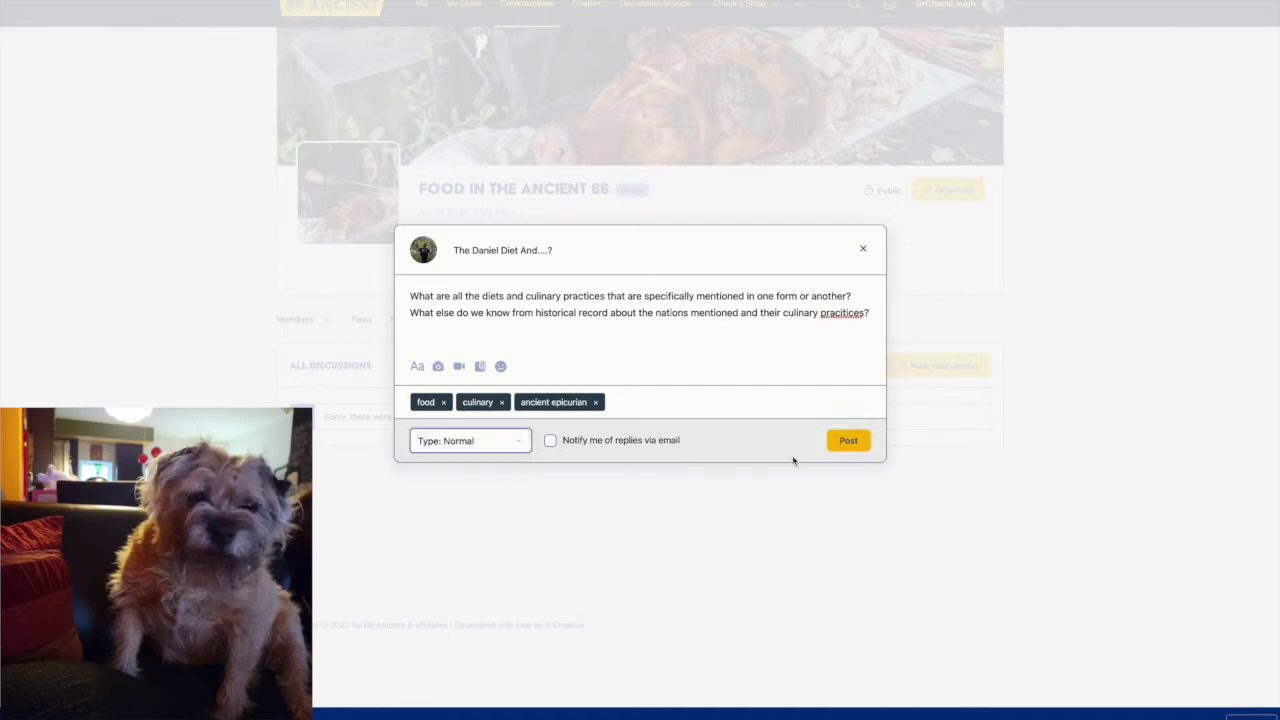
pyautogui.click(845, 449)
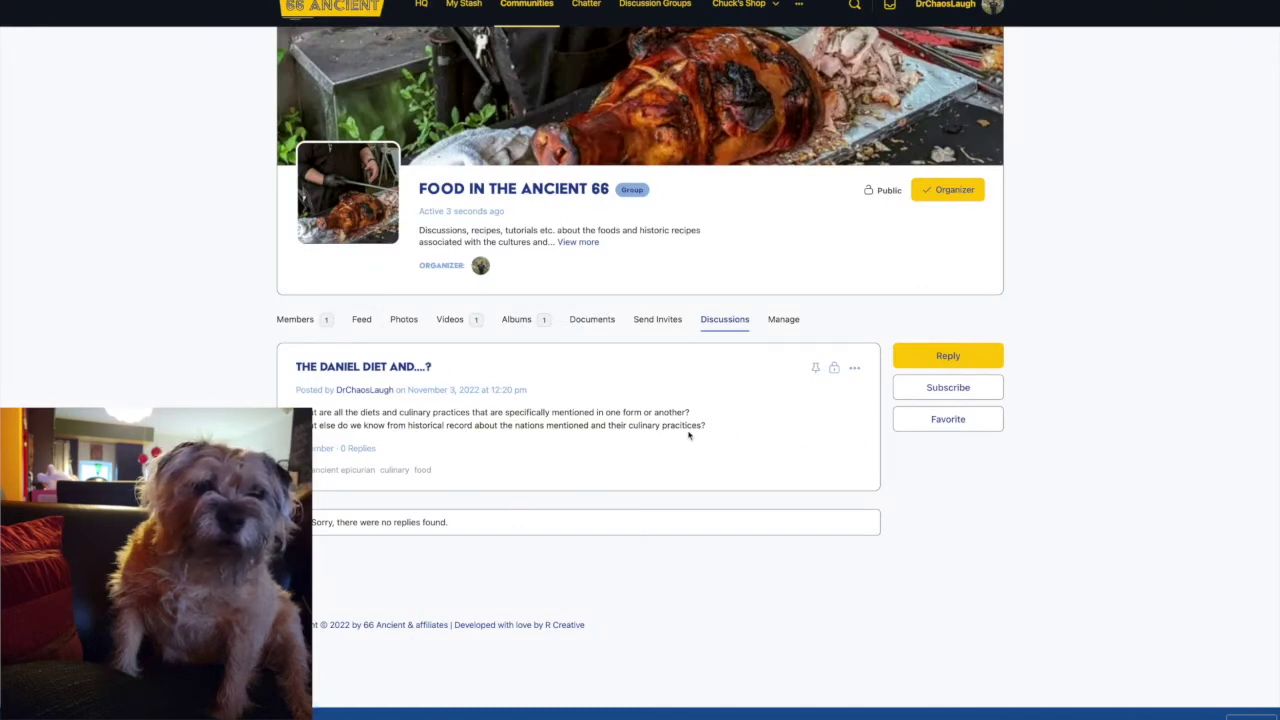
# Check the Food In The Ancient 66 group's list of discussions and its members.
pyautogui.click(722, 327)
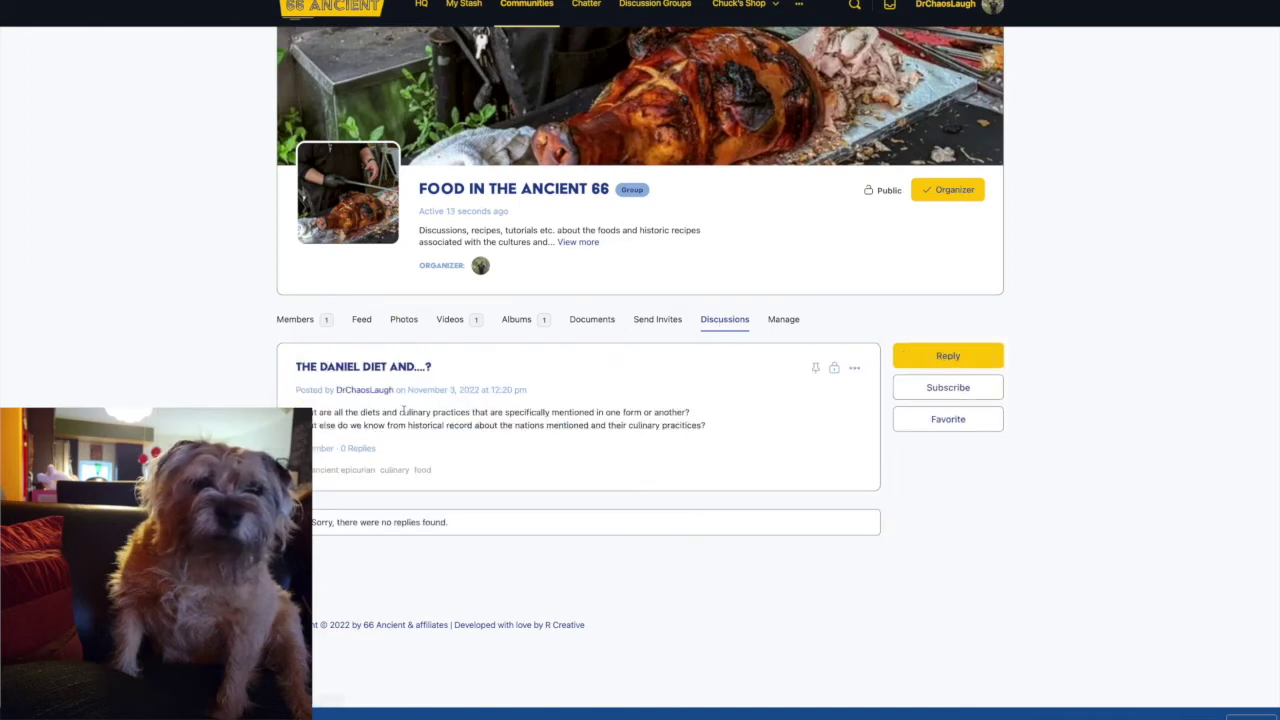
pyautogui.click(725, 320)
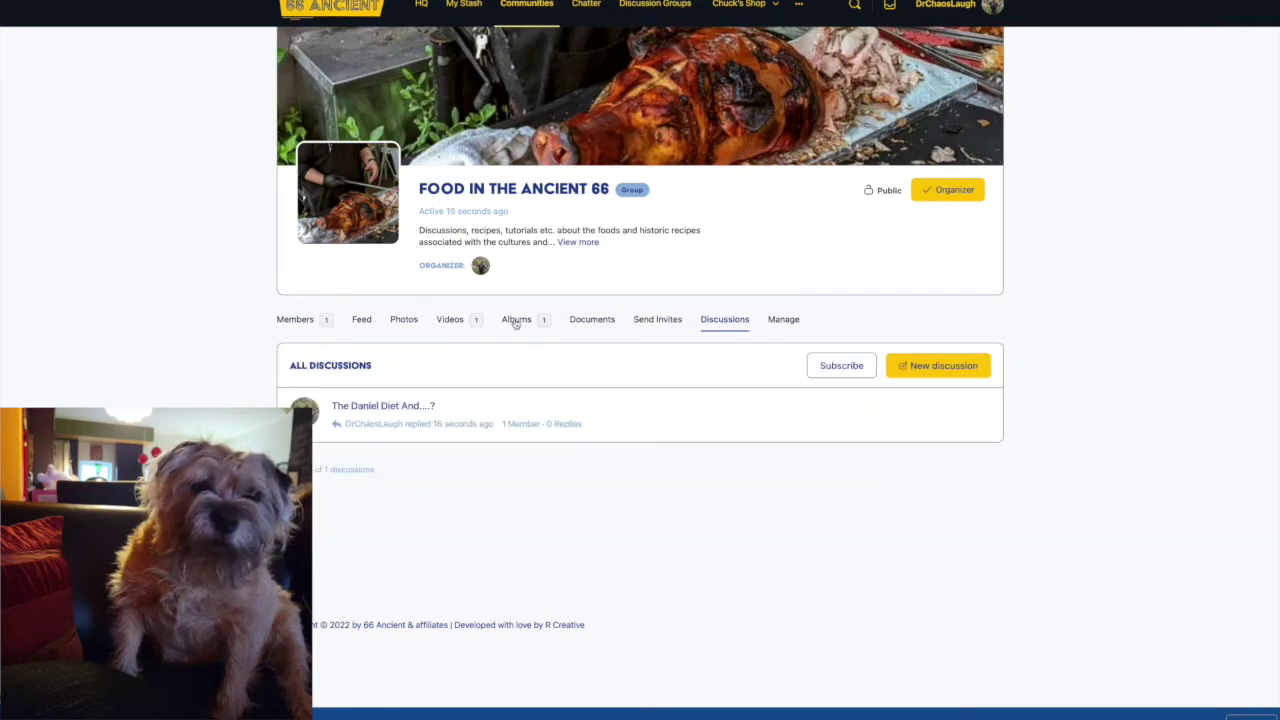
pyautogui.click(296, 320)
pyautogui.scroll(-1, 304, 328)
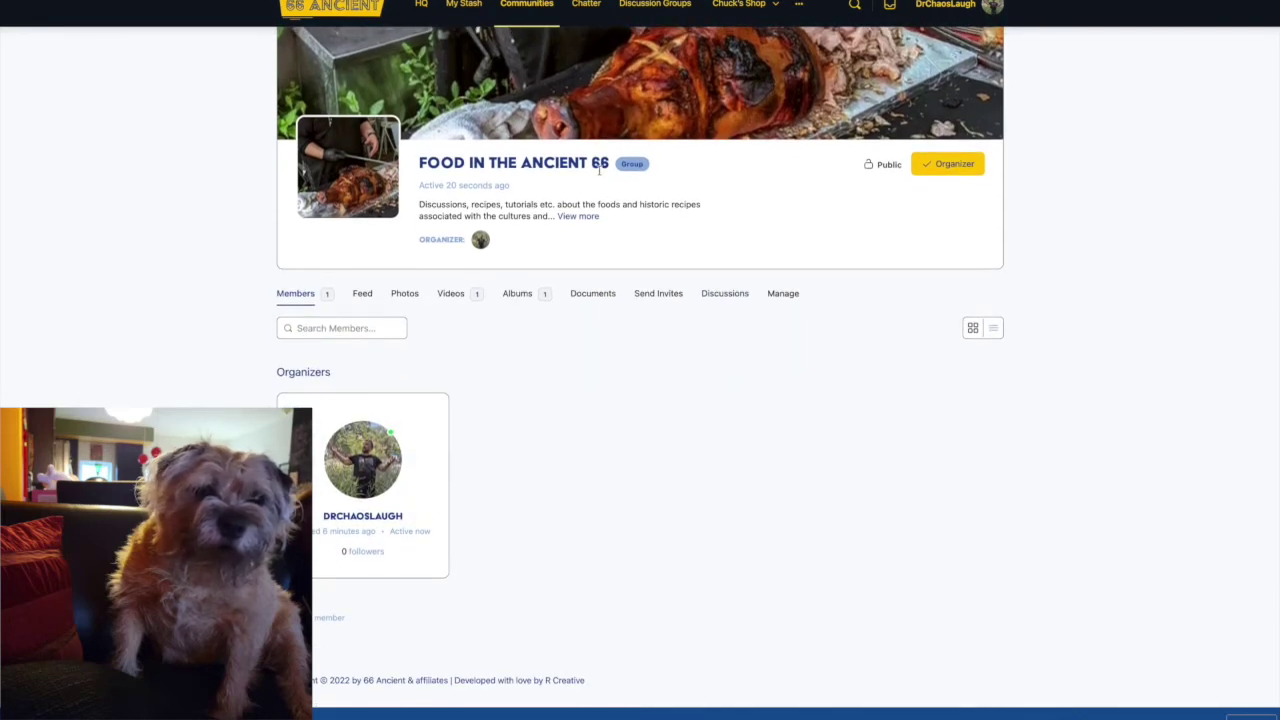
# Look through the Chatter news feed, covering recent group activity and all updates.
pyautogui.click(586, 8)
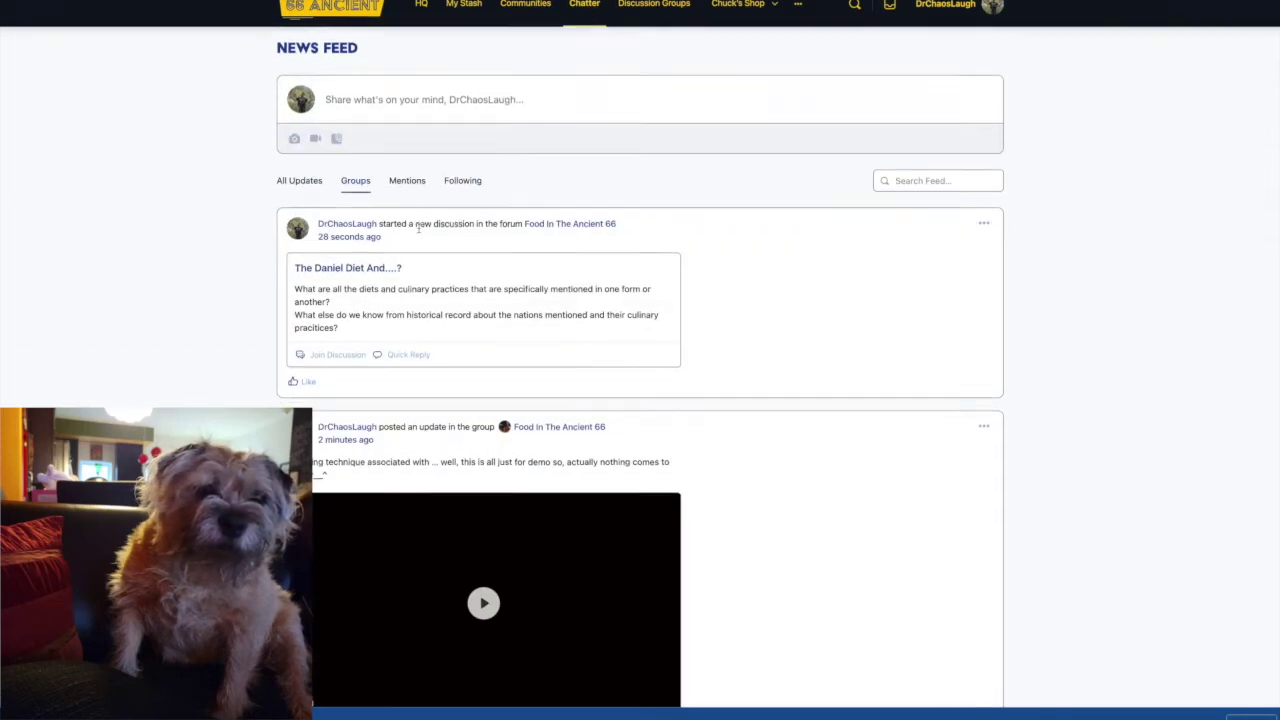
pyautogui.scroll(-5, 420, 231)
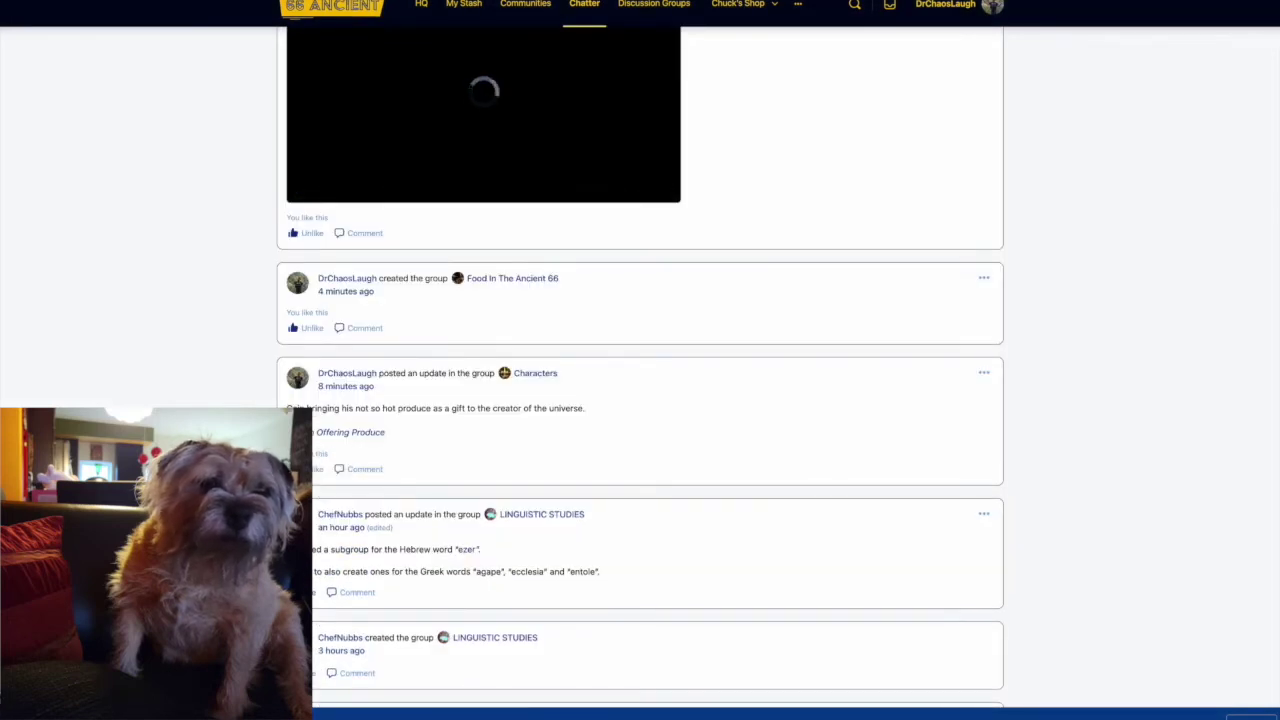
pyautogui.scroll(-2, 640, 400)
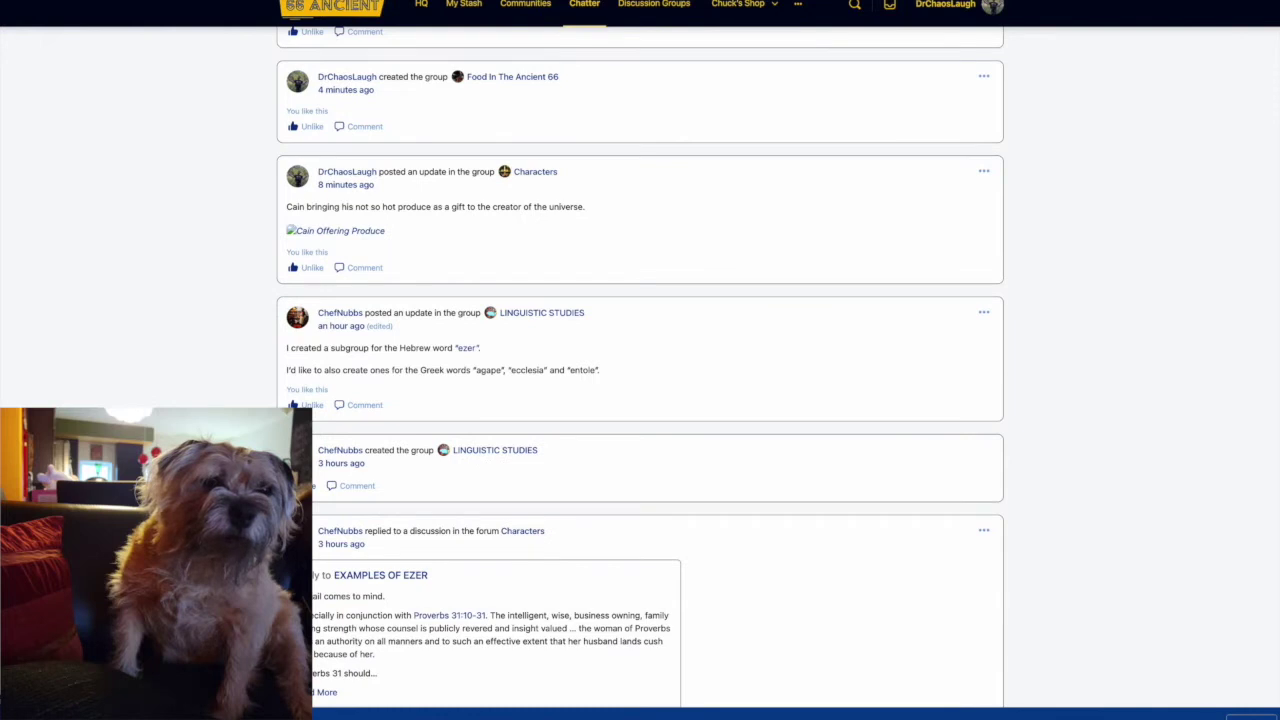
pyautogui.scroll(5, 405, 392)
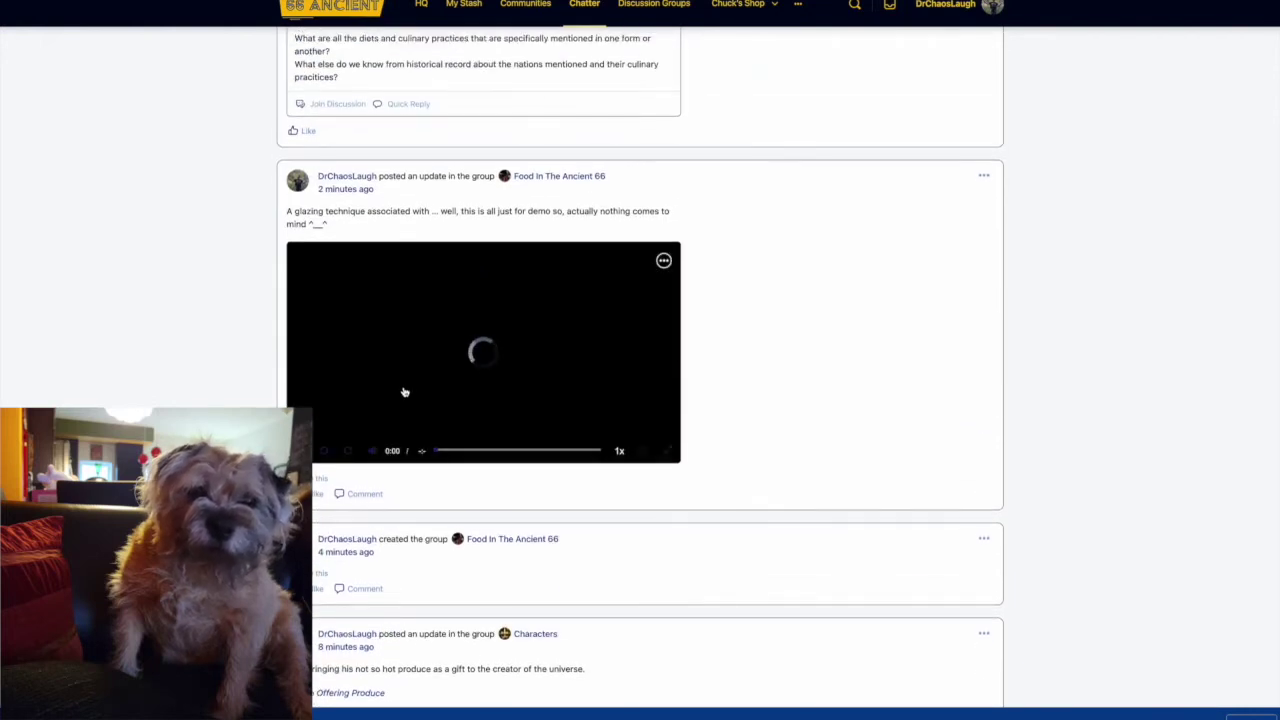
pyautogui.scroll(2, 434, 454)
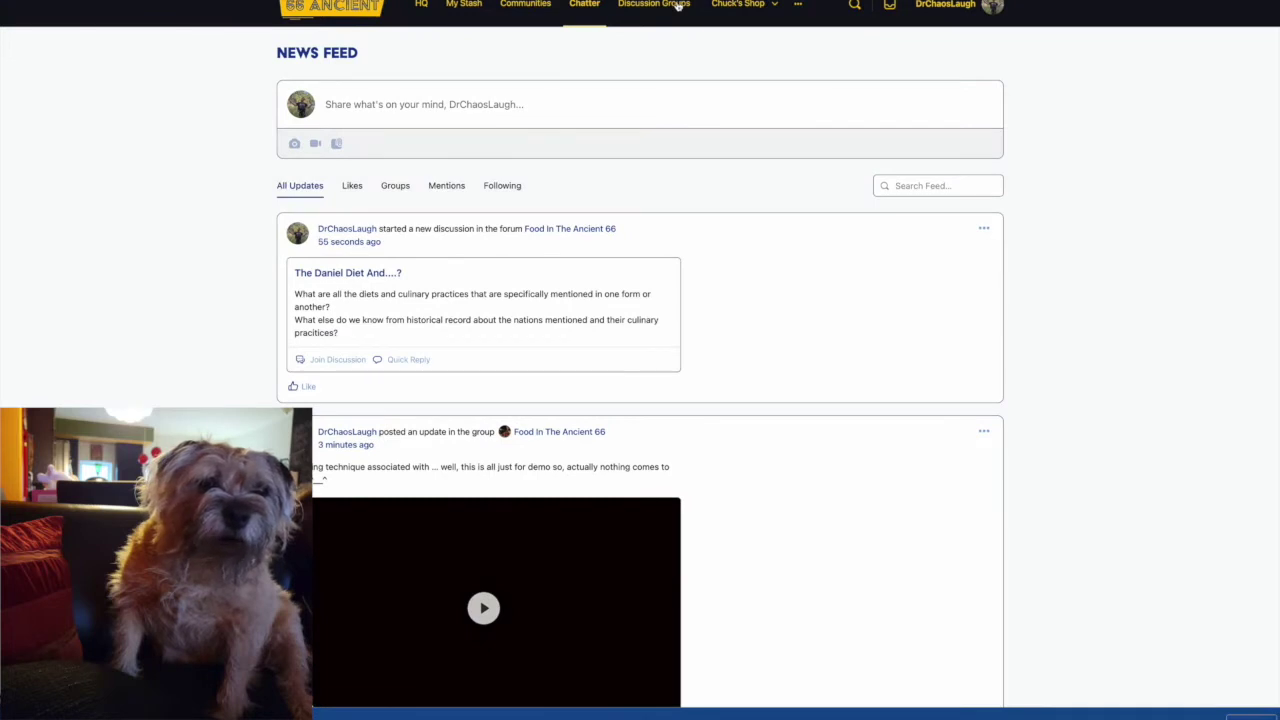
# Open the EZER forum from the site's discussion groups and join the EZER group.
pyautogui.click(678, 4)
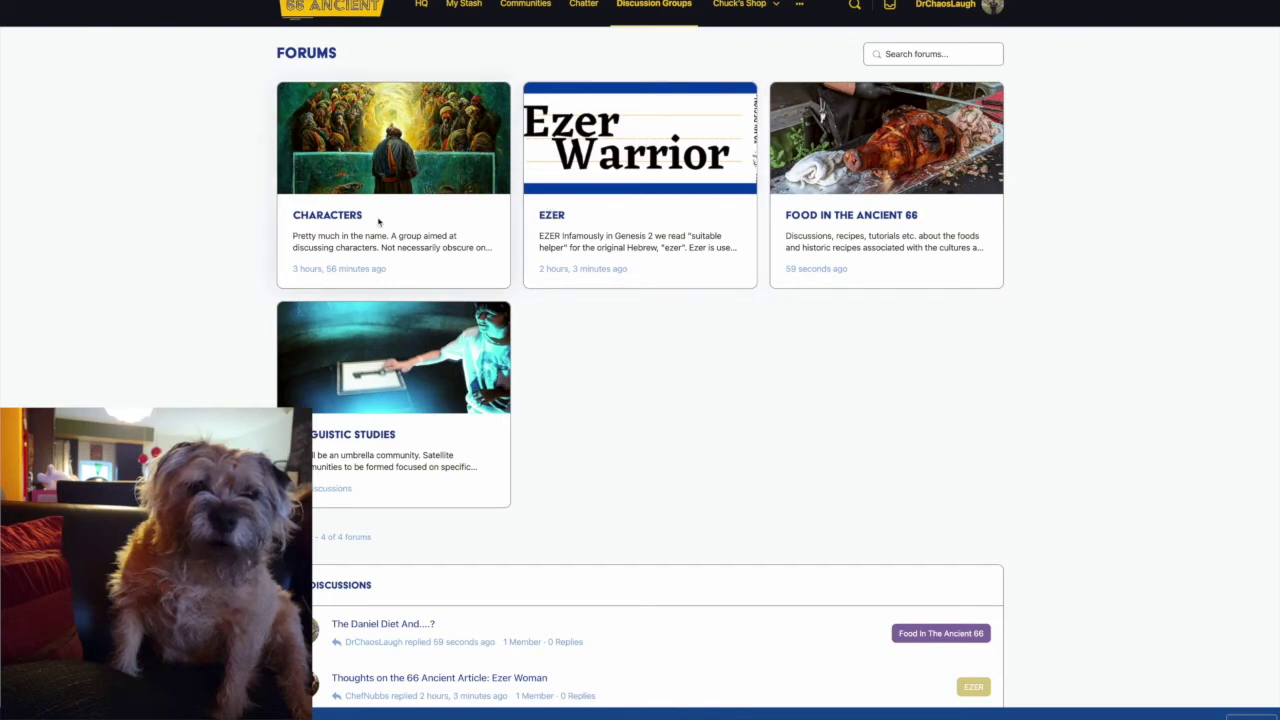
pyautogui.click(543, 217)
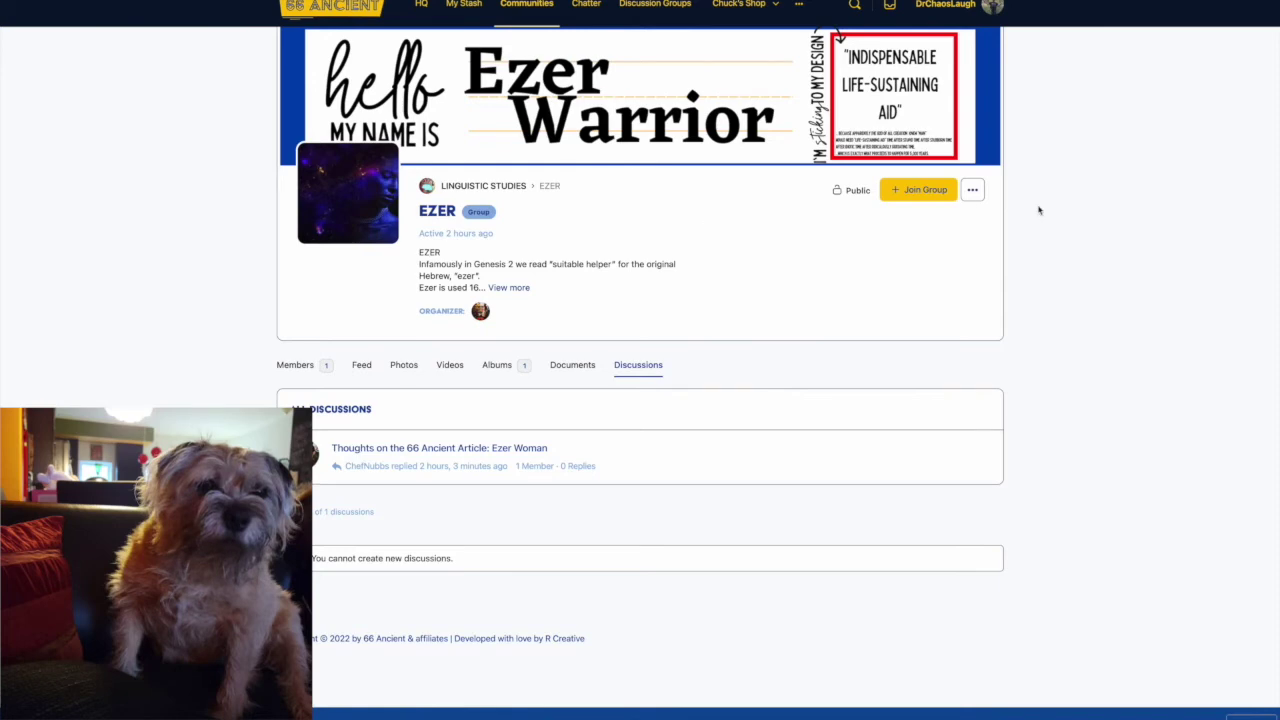
pyautogui.click(909, 192)
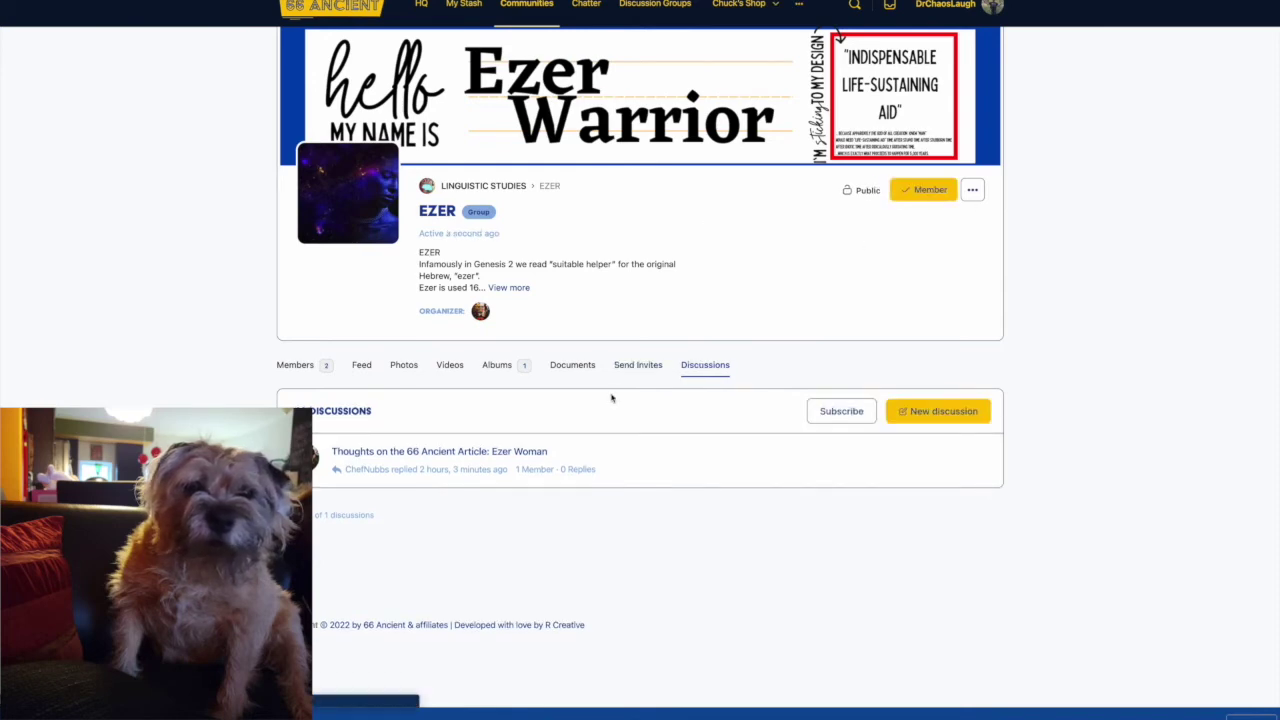
# Read the EZER group's feed, including the organizer's full update, and browse the group's photos, videos and albums.
pyautogui.click(364, 366)
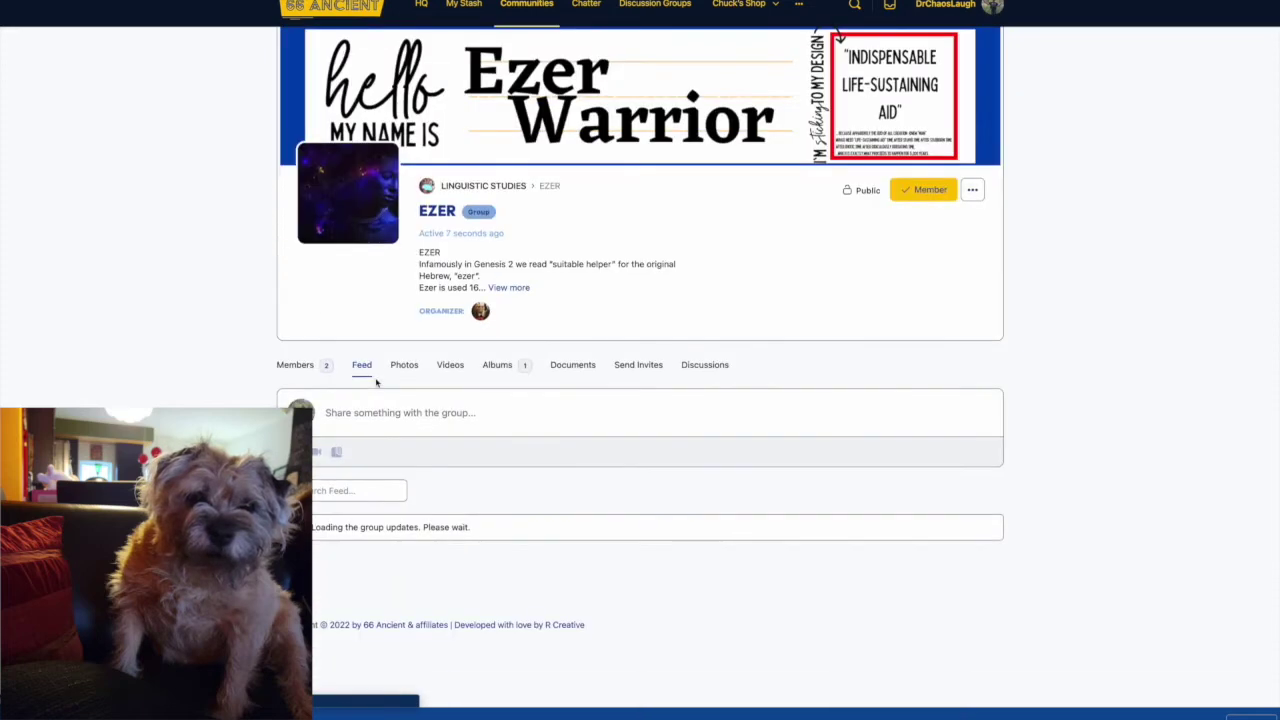
pyautogui.scroll(-5, 376, 382)
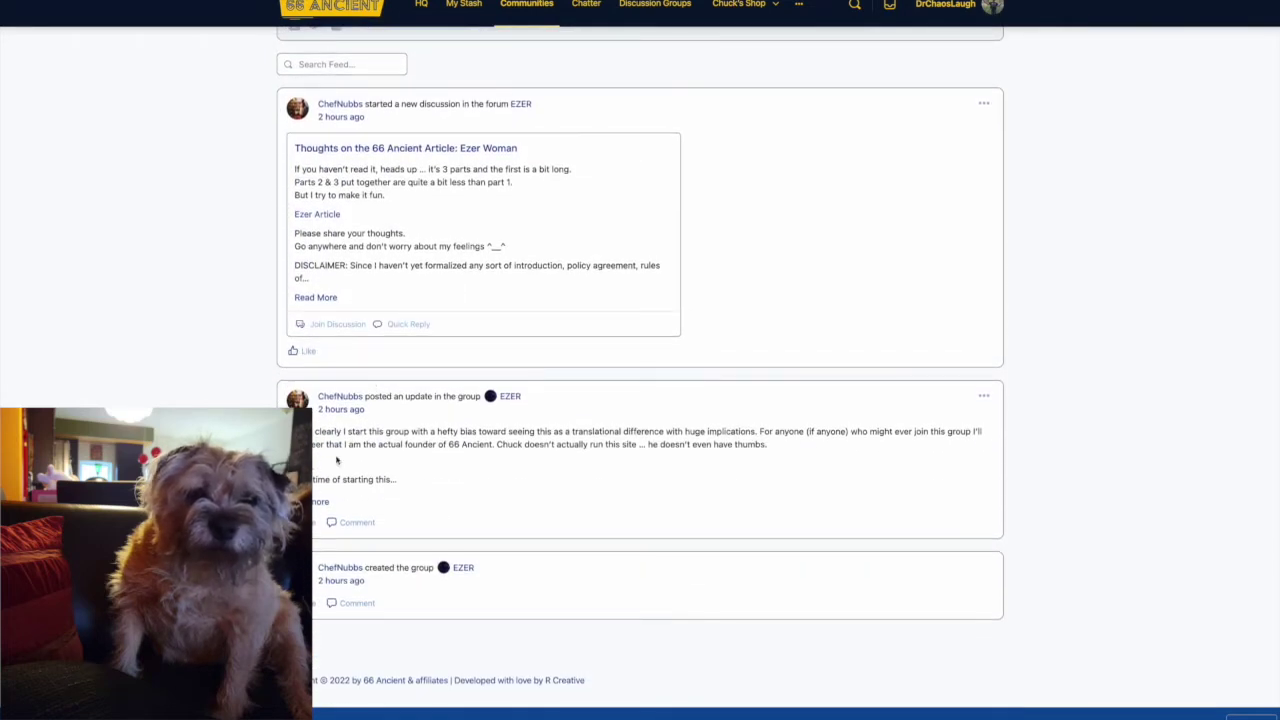
pyautogui.click(366, 463)
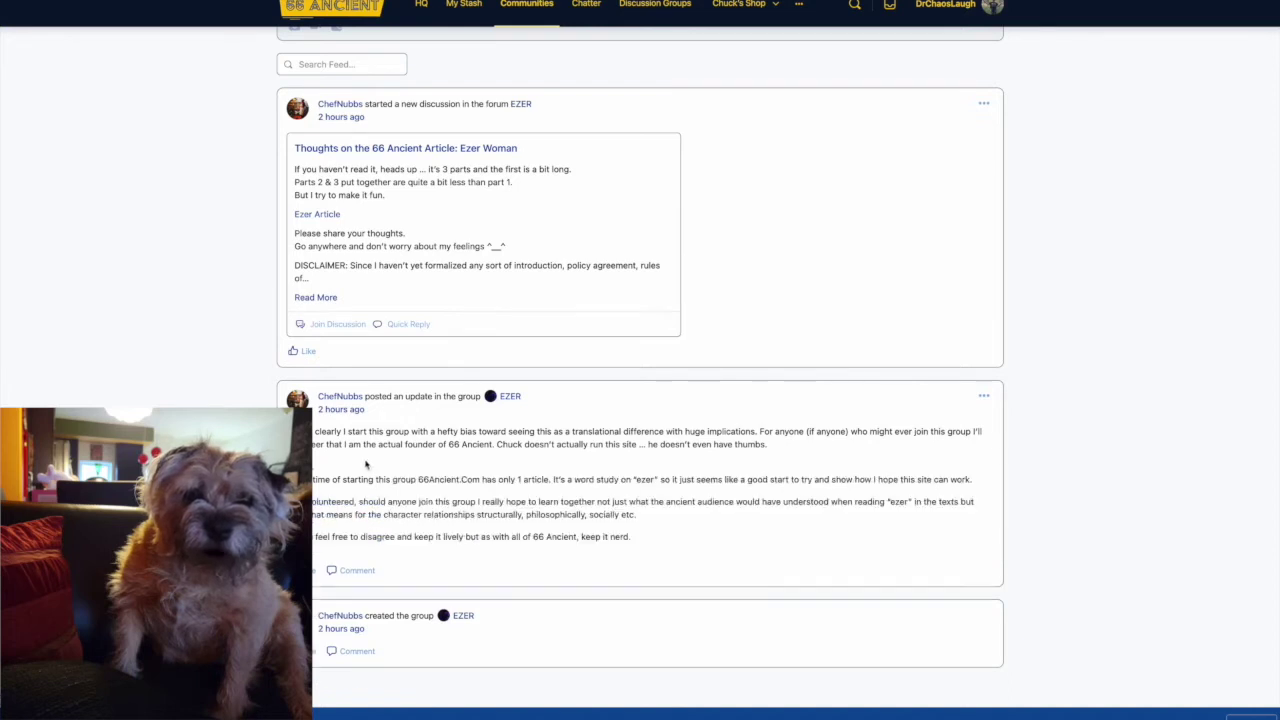
pyautogui.scroll(4, 366, 463)
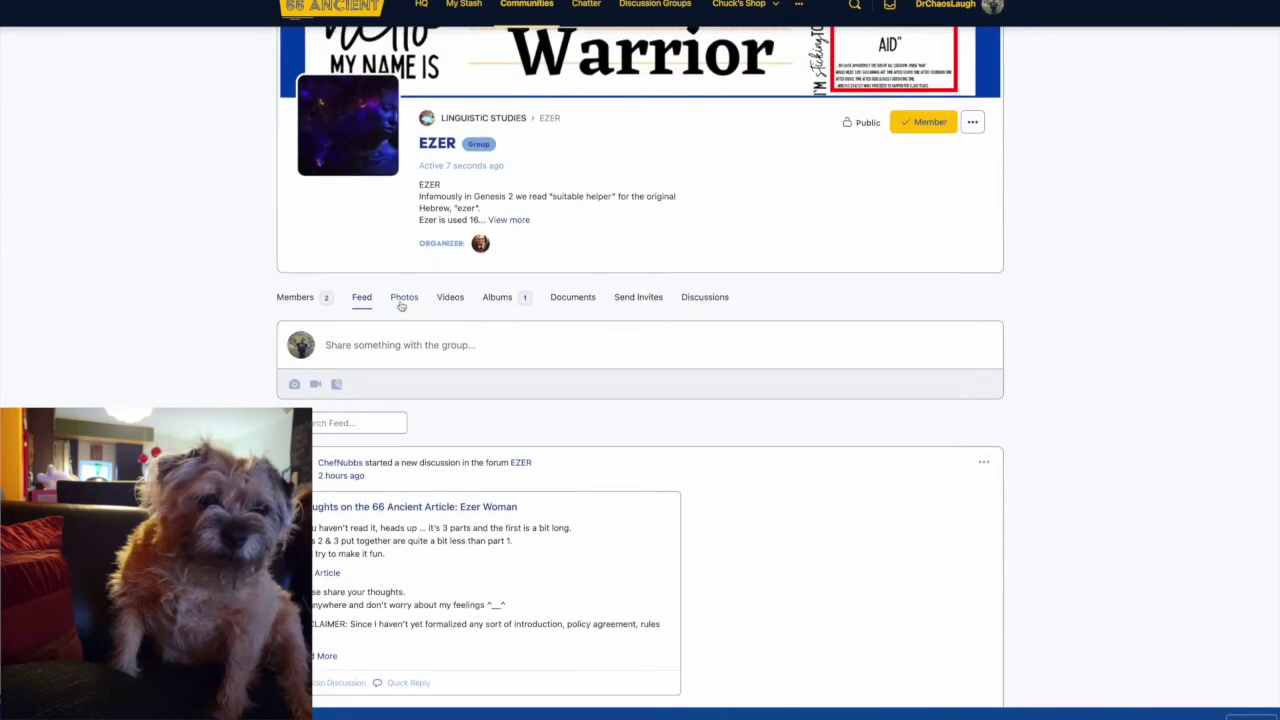
pyautogui.click(405, 303)
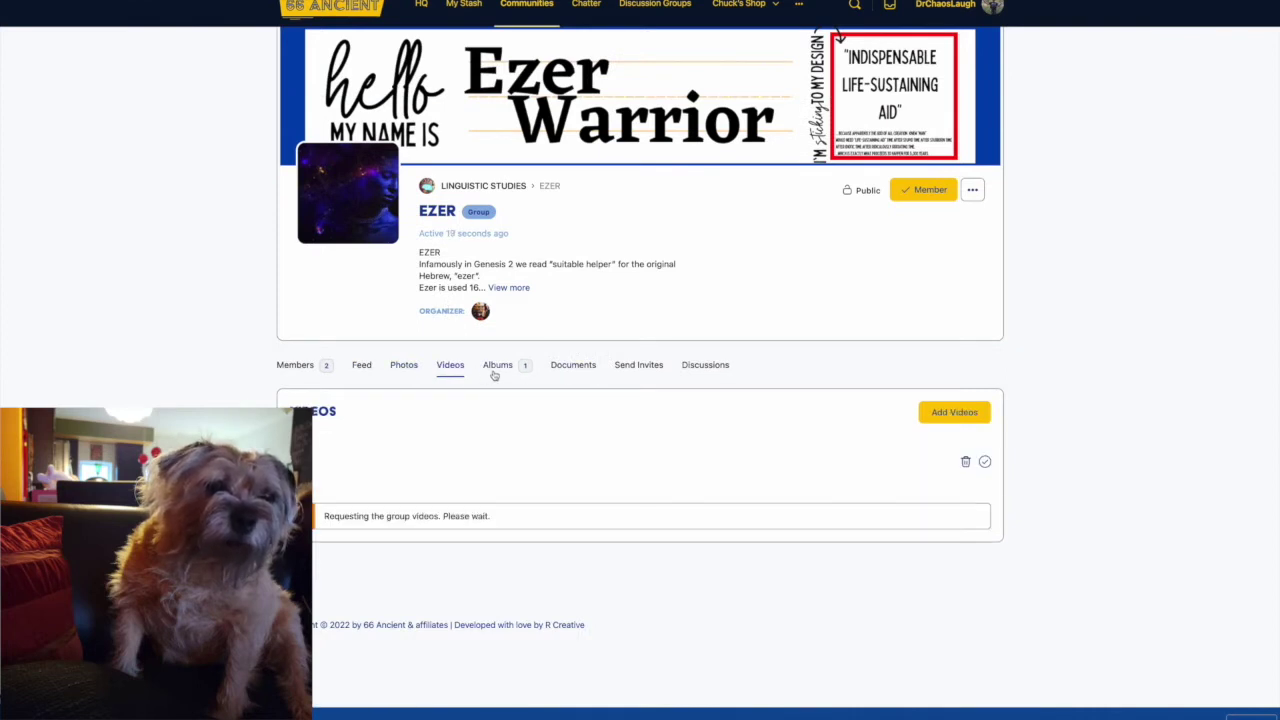
pyautogui.click(497, 375)
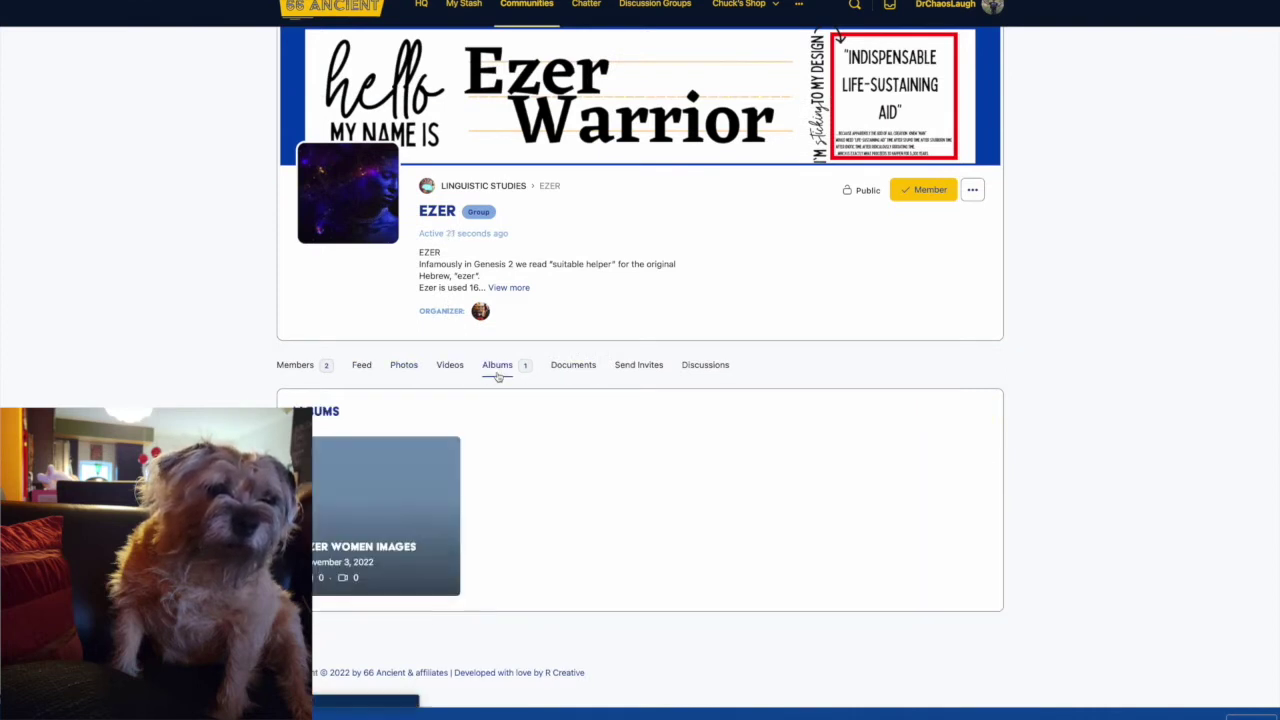
# Check the EZER group's documents, and view the site's discussion forums and Chuck's Shop.
pyautogui.click(570, 367)
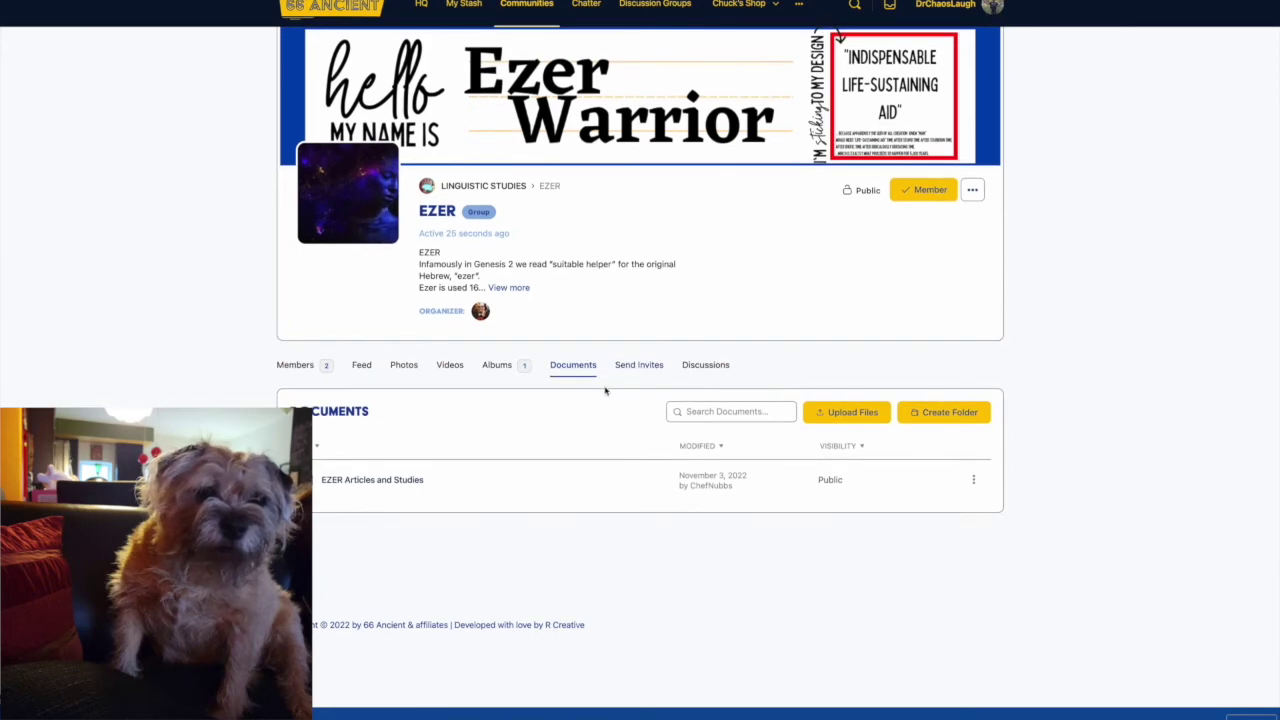
pyautogui.click(580, 4)
pyautogui.moveTo(763, 8)
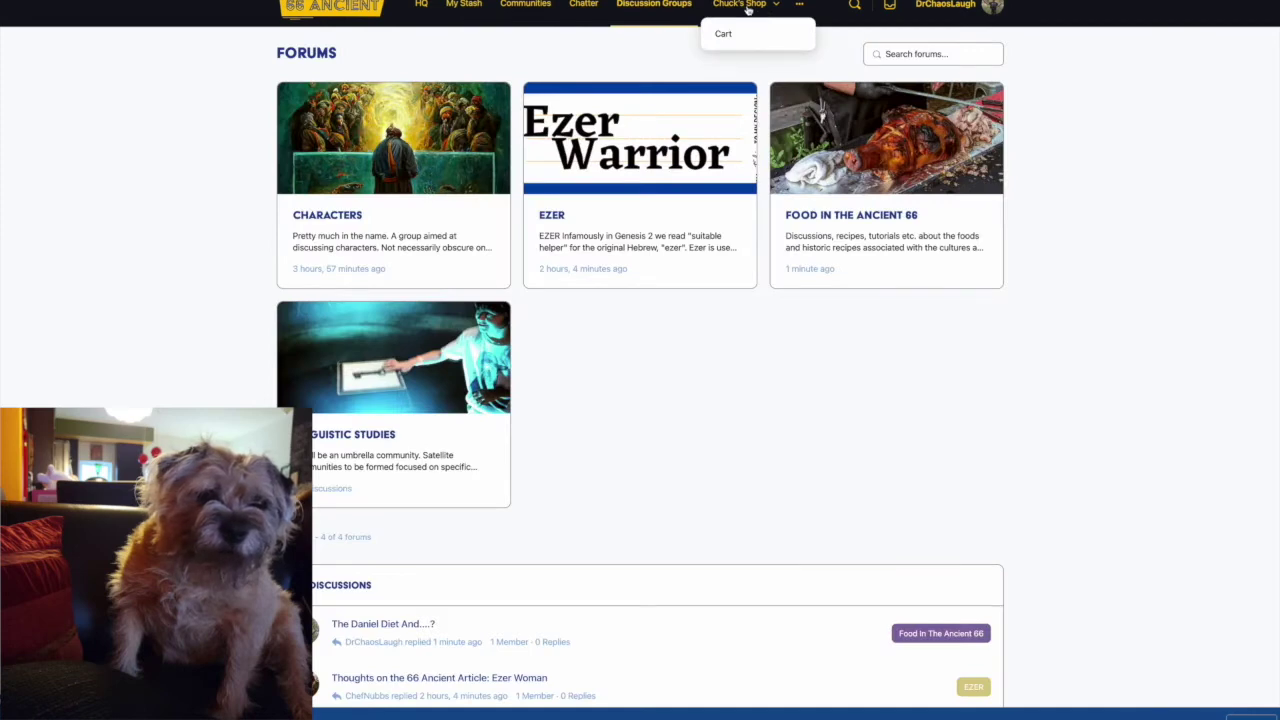
pyautogui.click(747, 9)
# Look over the member account options, including timeline, connections and email invites.
pyautogui.moveTo(950, 5)
pyautogui.moveTo(933, 196)
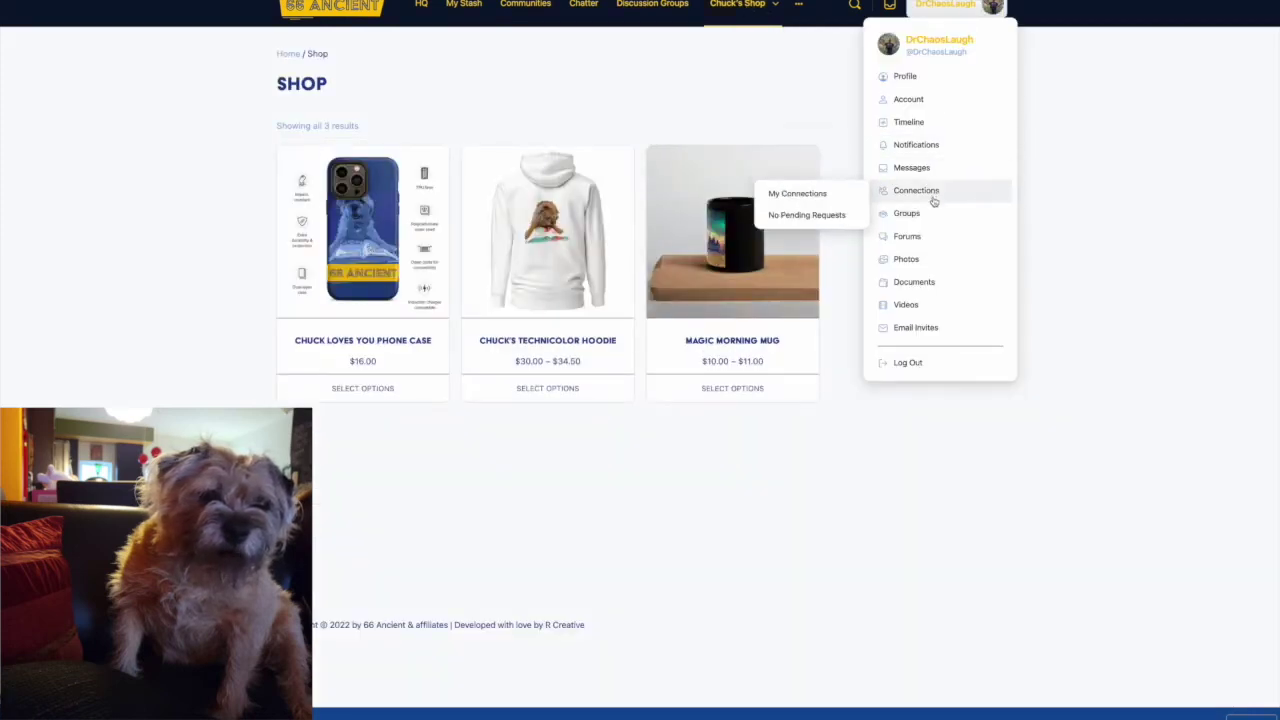
pyautogui.moveTo(933, 250)
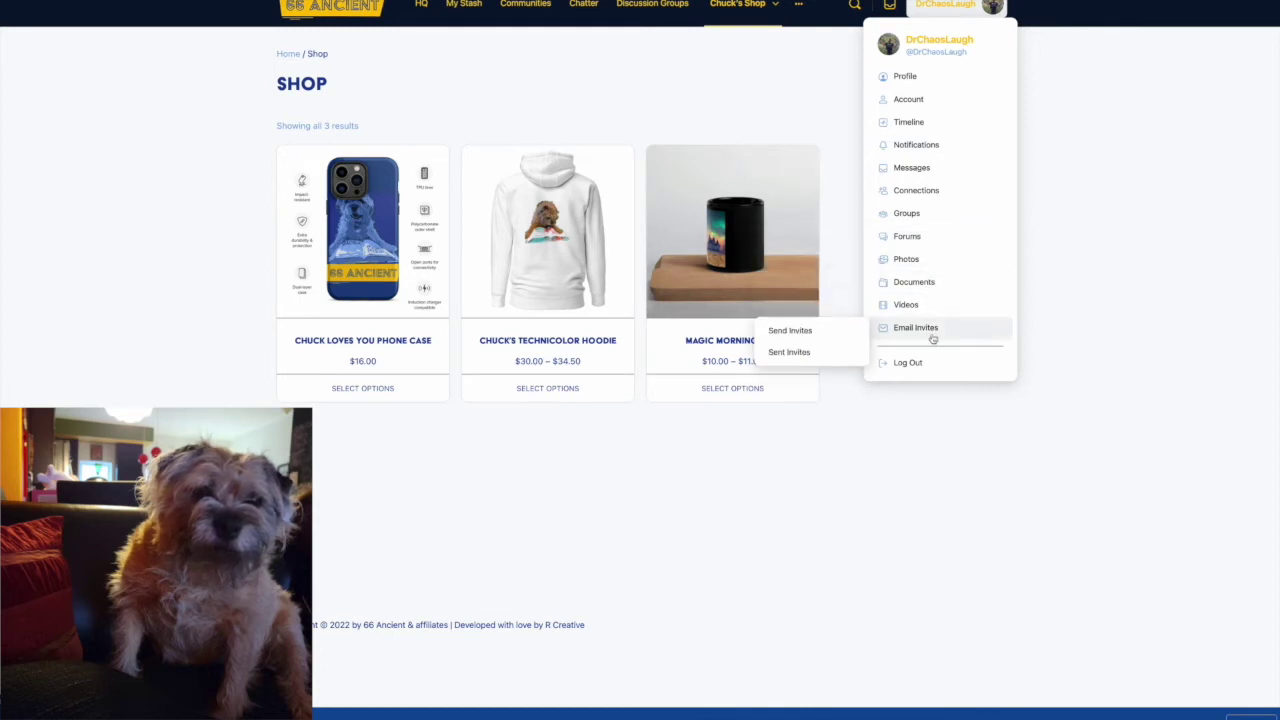
pyautogui.moveTo(901, 163)
pyautogui.moveTo(896, 131)
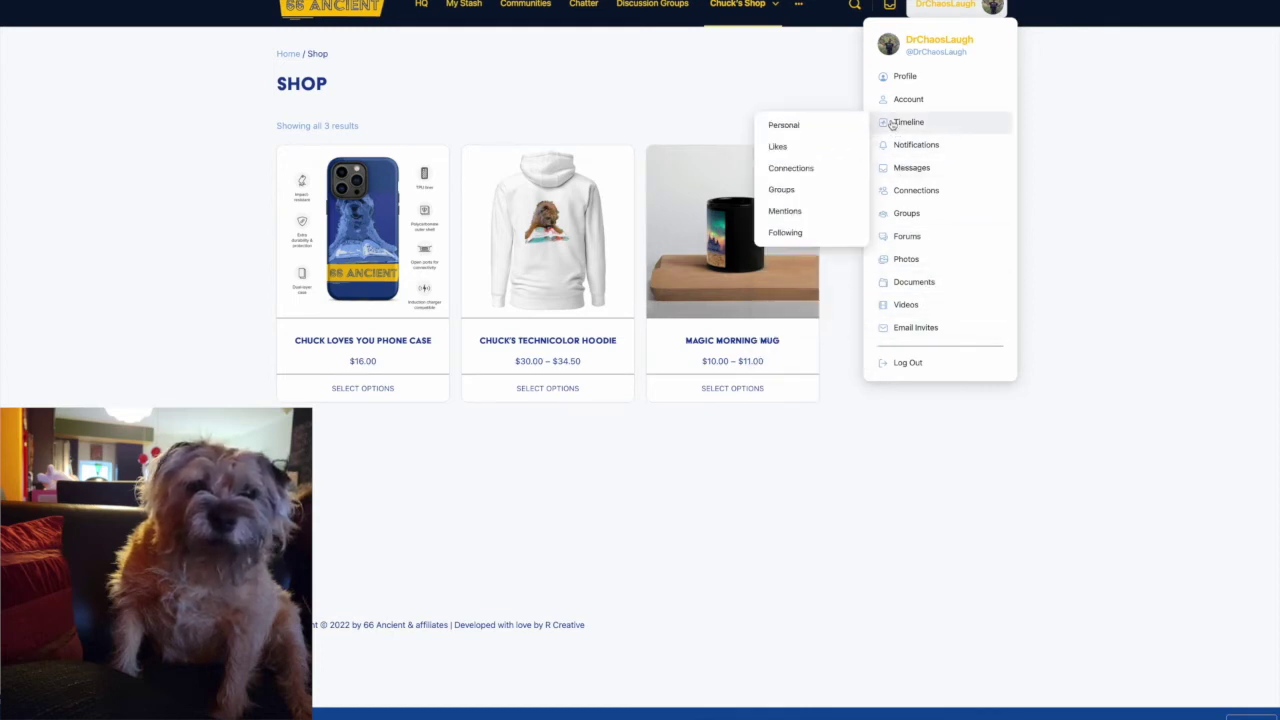
pyautogui.moveTo(901, 105)
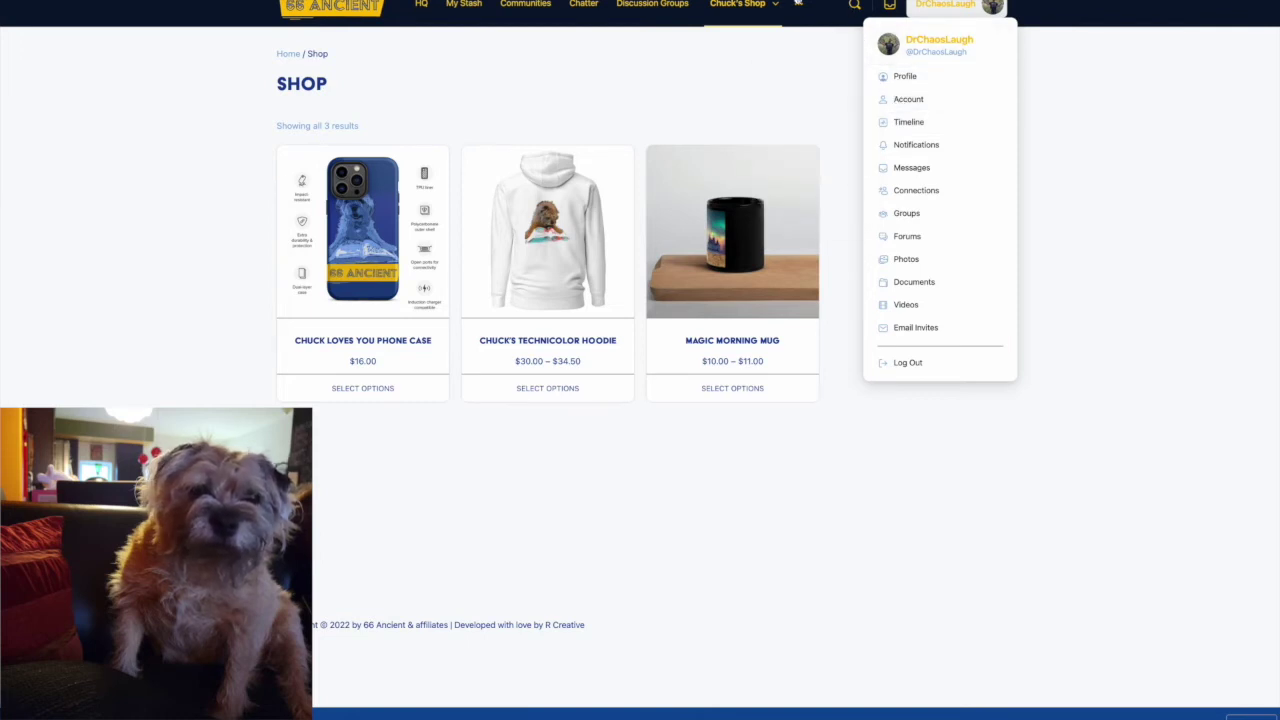
# Visit the main 66 Ancient website from the community site and return to the community's news feed.
pyautogui.moveTo(799, 8)
pyautogui.moveTo(760, 34)
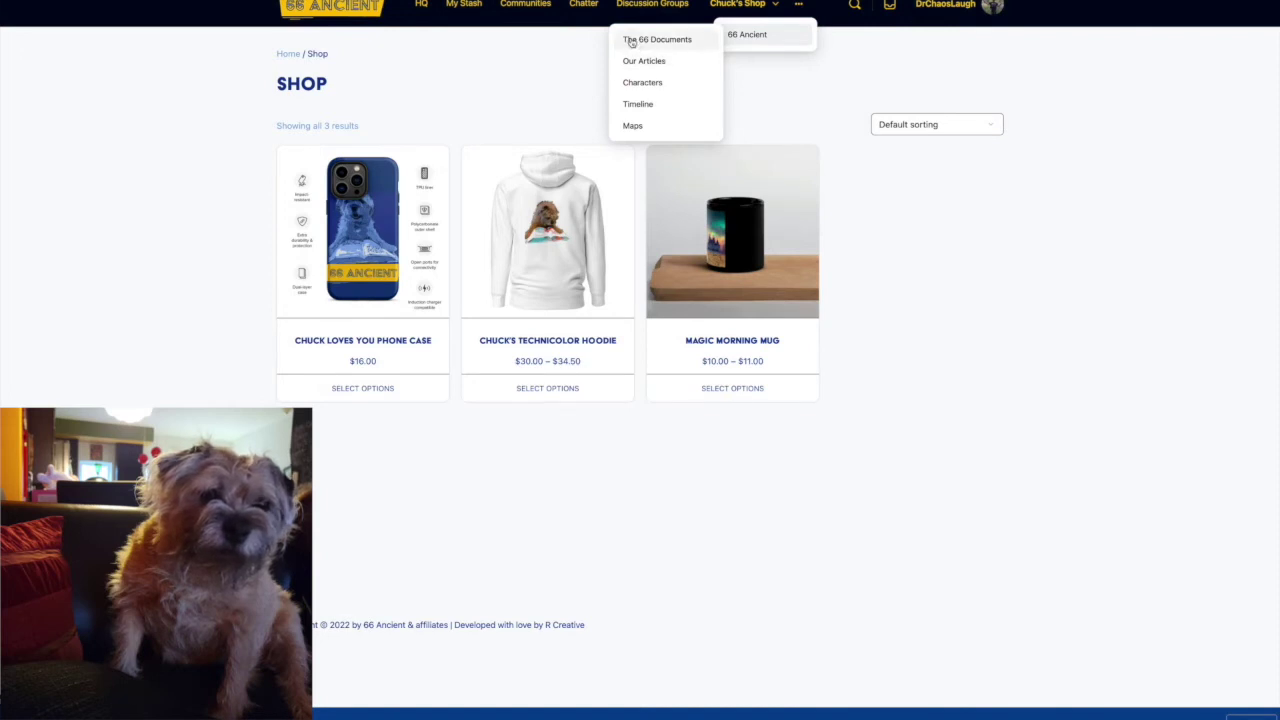
pyautogui.click(747, 34)
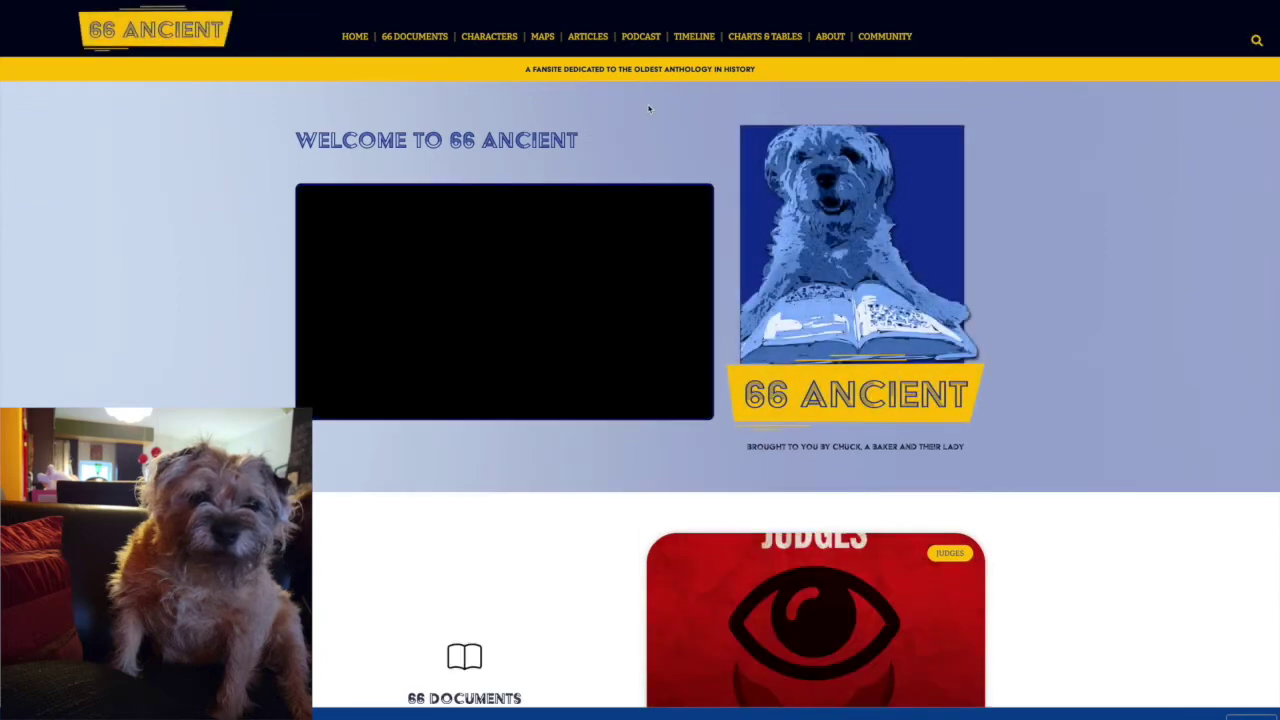
pyautogui.click(880, 40)
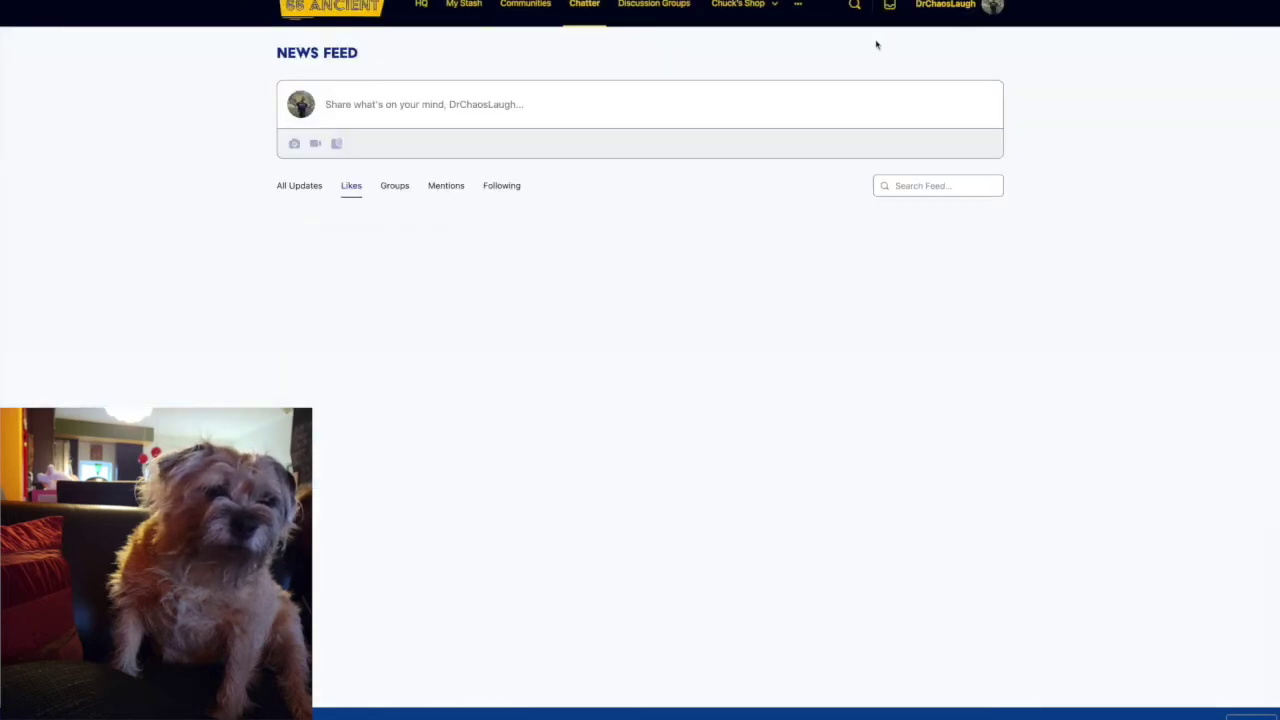
# Reopen the main 66 Ancient website and look through its home page sections, including documents, articles and podcasts.
pyautogui.moveTo(780, 34)
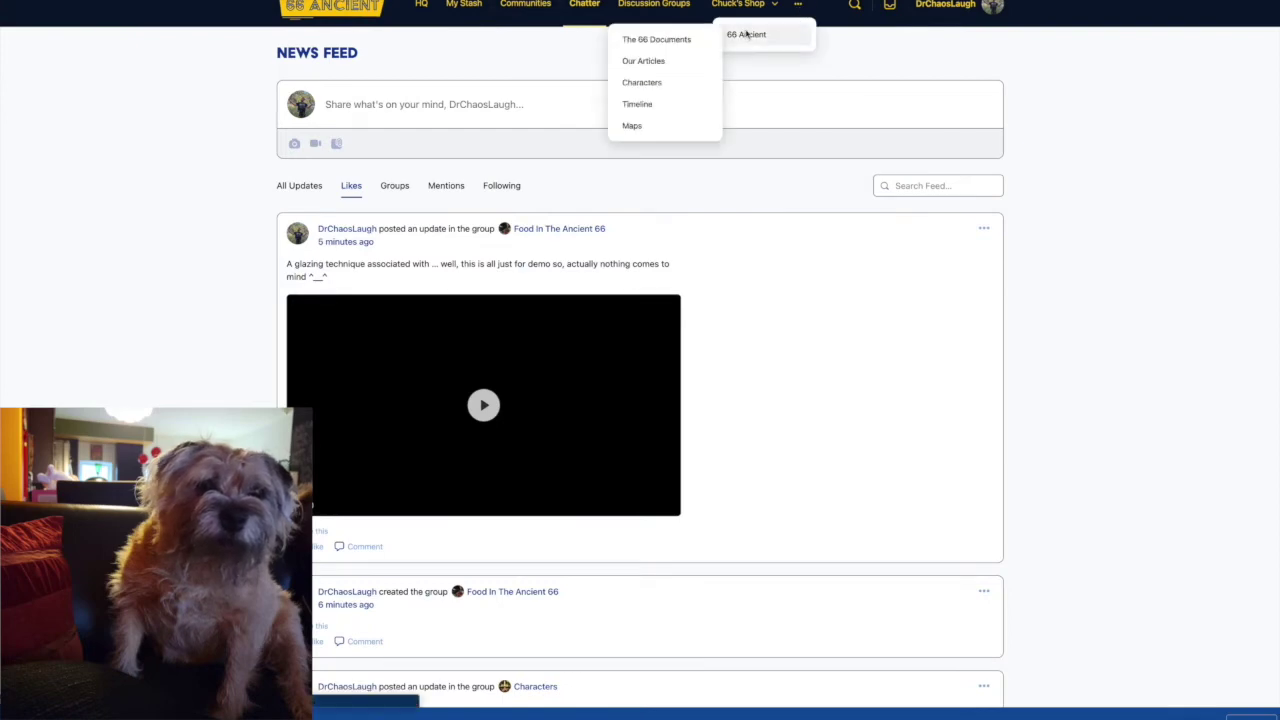
pyautogui.click(747, 34)
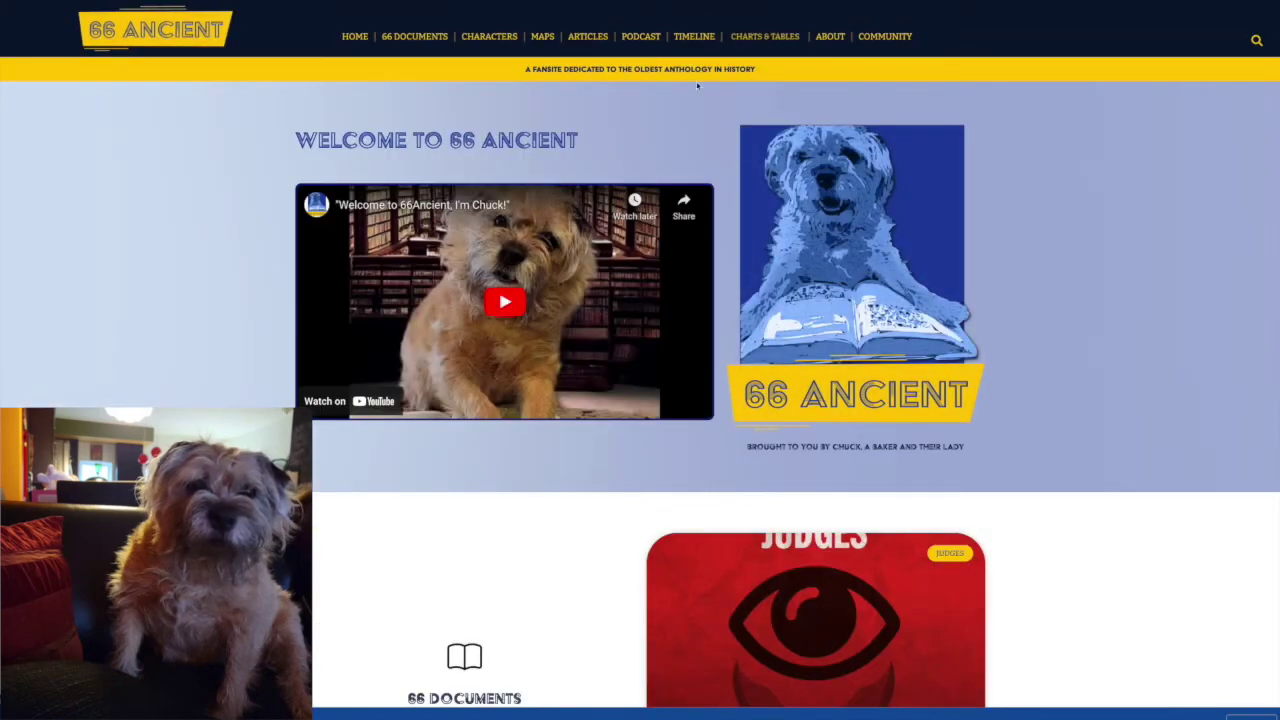
pyautogui.scroll(-10, 677, 121)
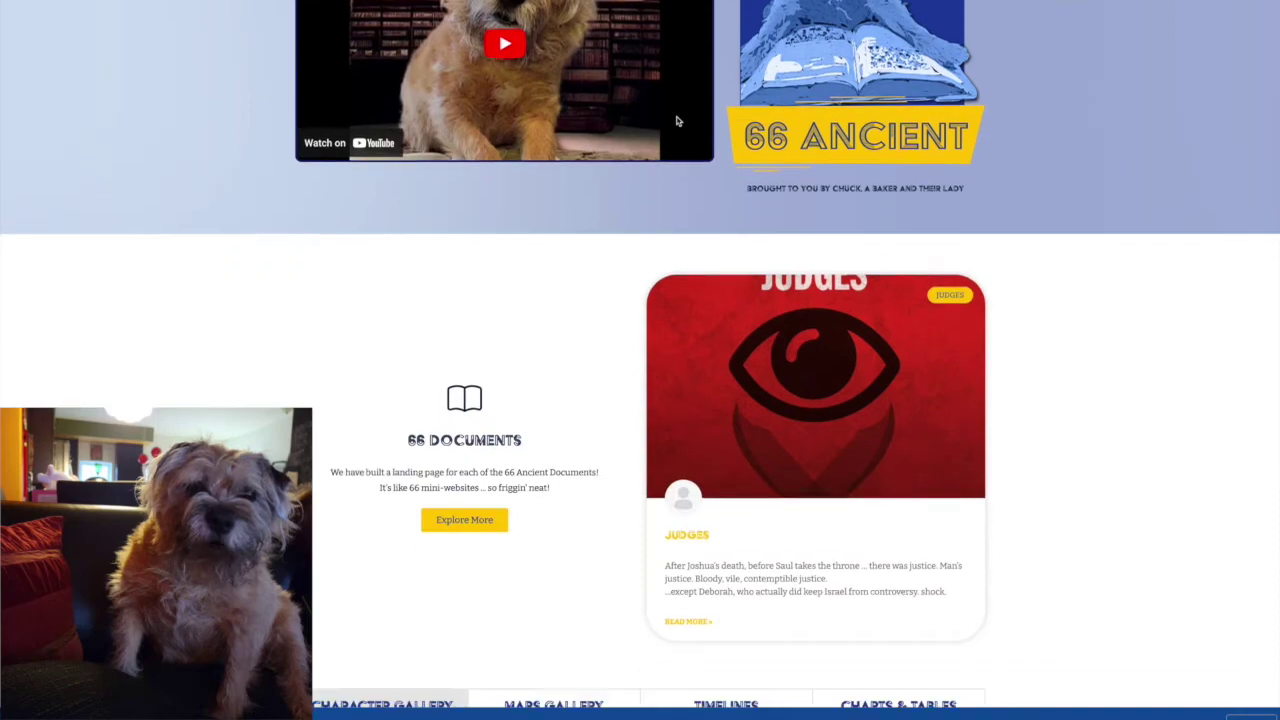
pyautogui.scroll(-4, 677, 121)
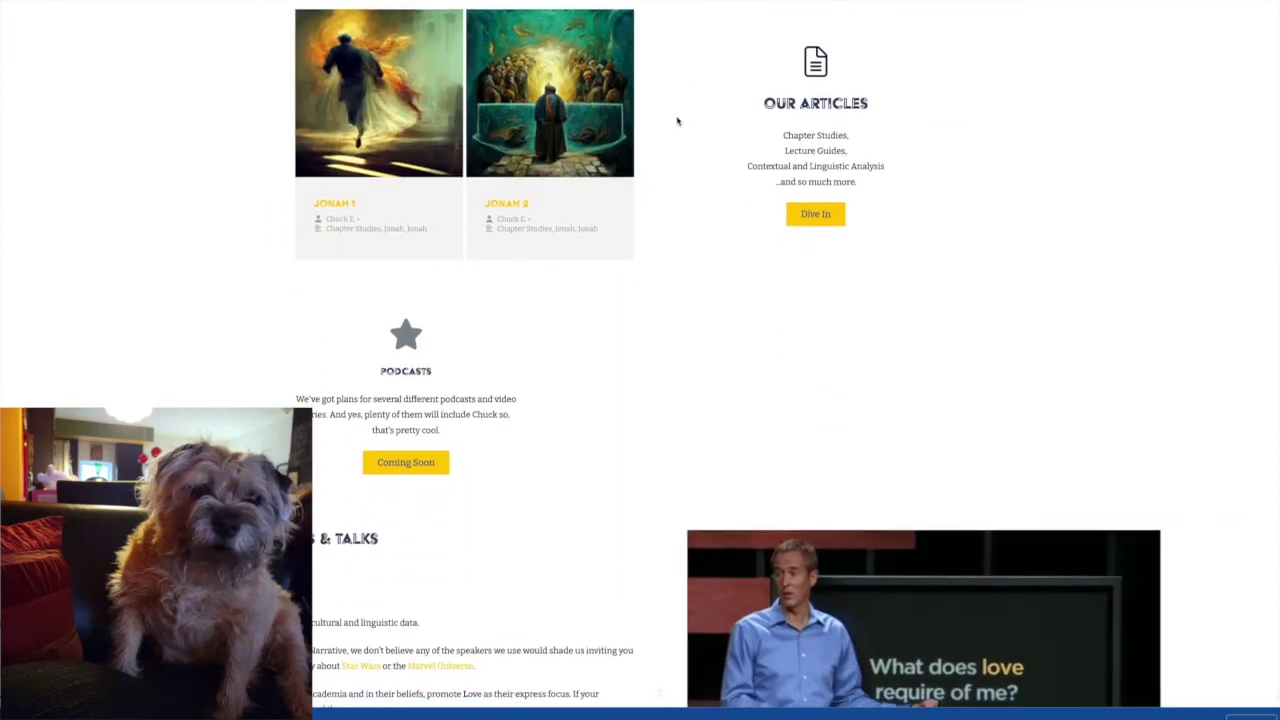
pyautogui.scroll(4, 677, 121)
pyautogui.scroll(7, 677, 121)
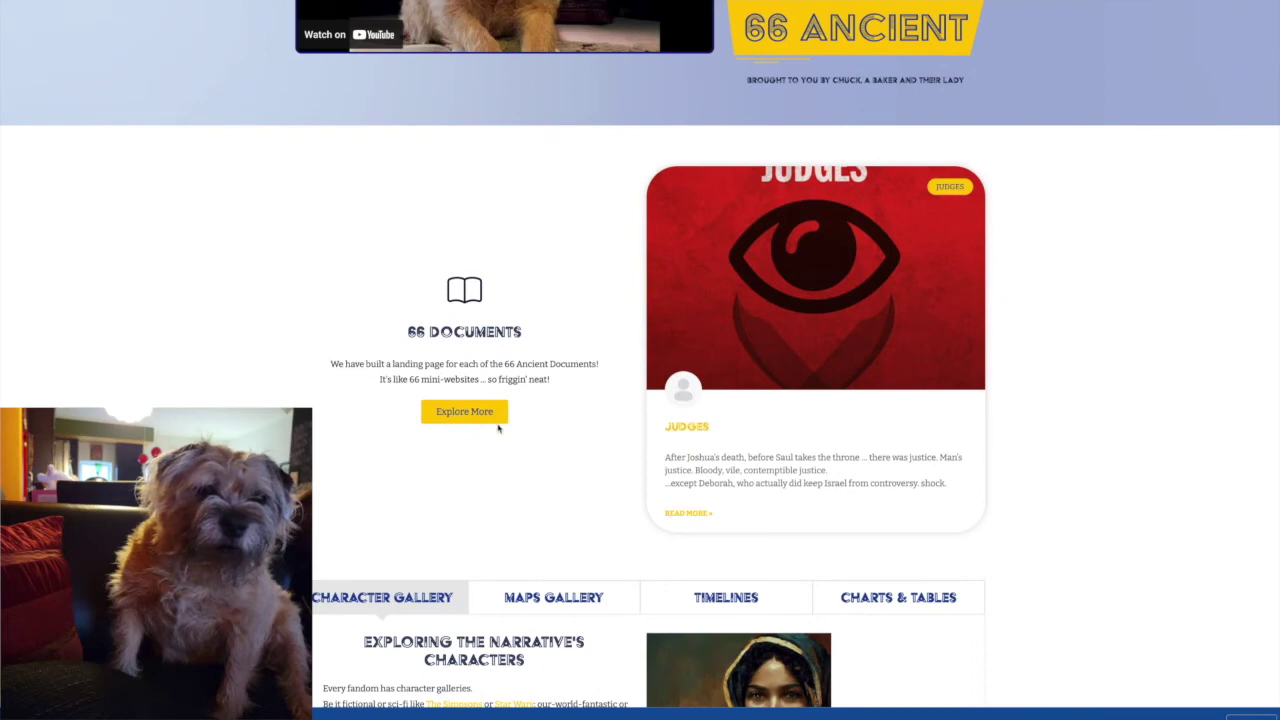
# Explore the 66 Documents collection and open the full Jonah document page.
pyautogui.click(487, 414)
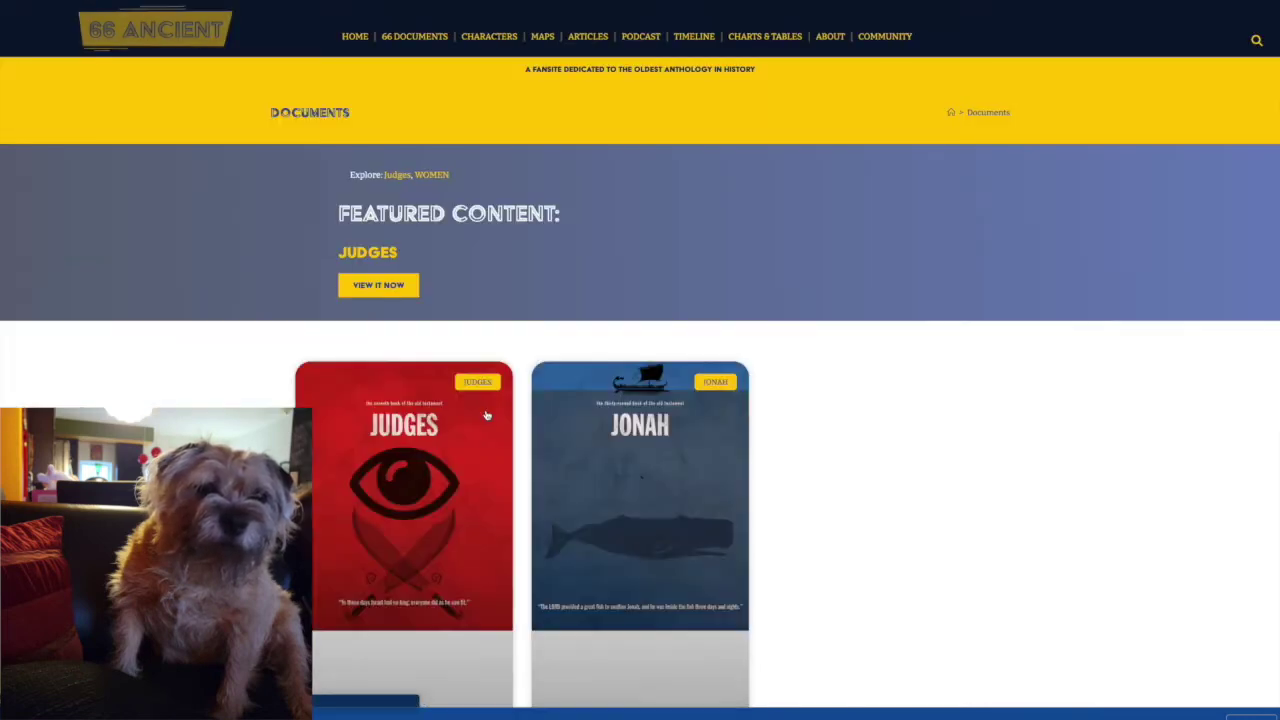
pyautogui.scroll(-3, 568, 413)
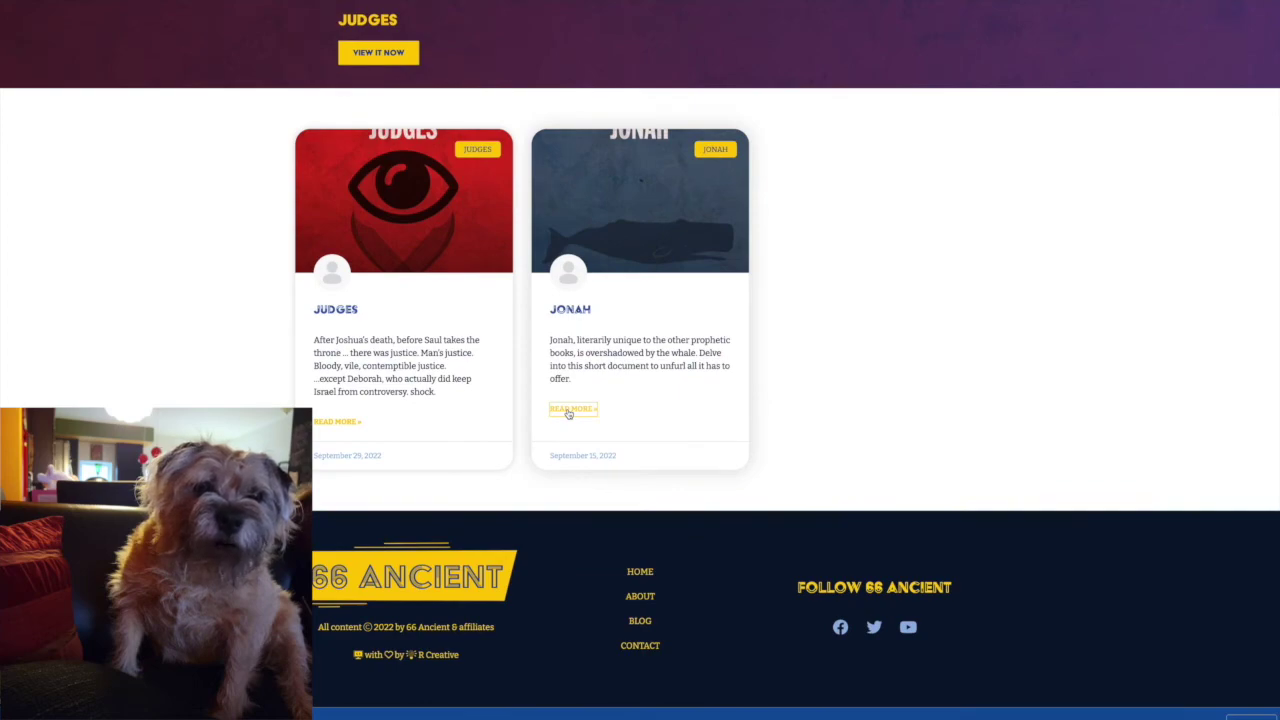
pyautogui.click(568, 411)
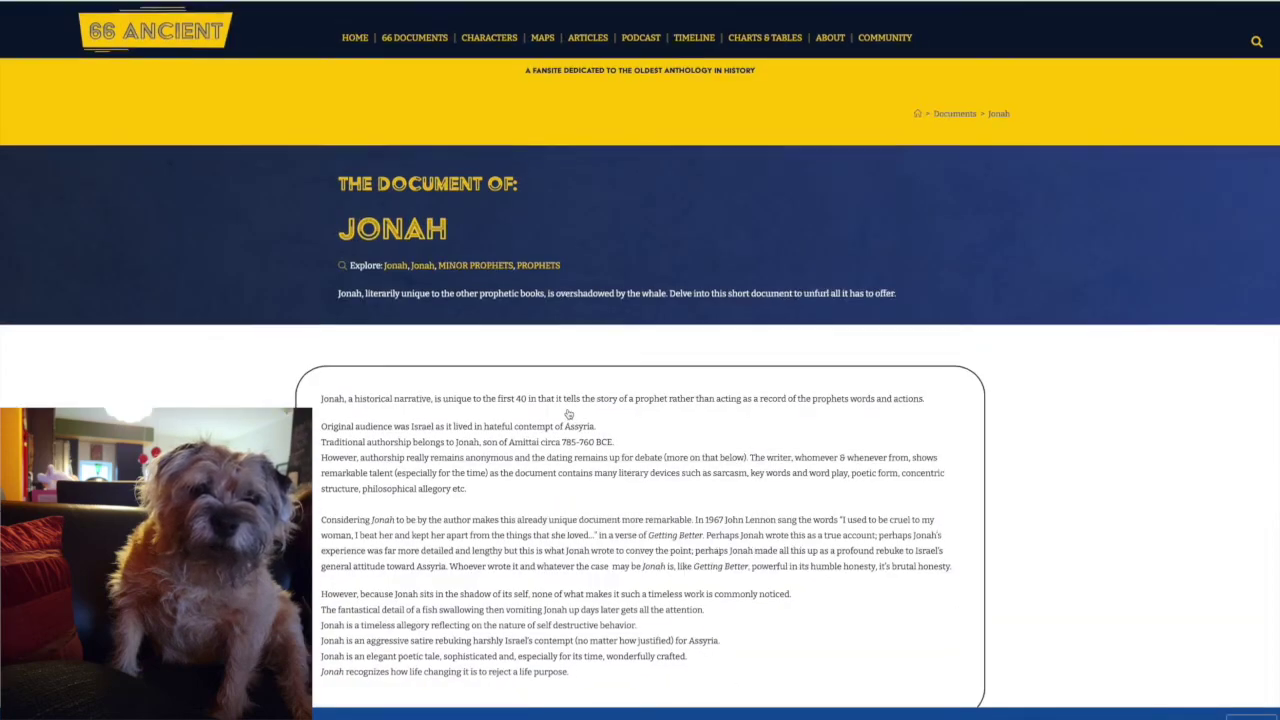
# Advance through the Jonah document's timeline events and view its characters and maps.
pyautogui.scroll(-6, 568, 413)
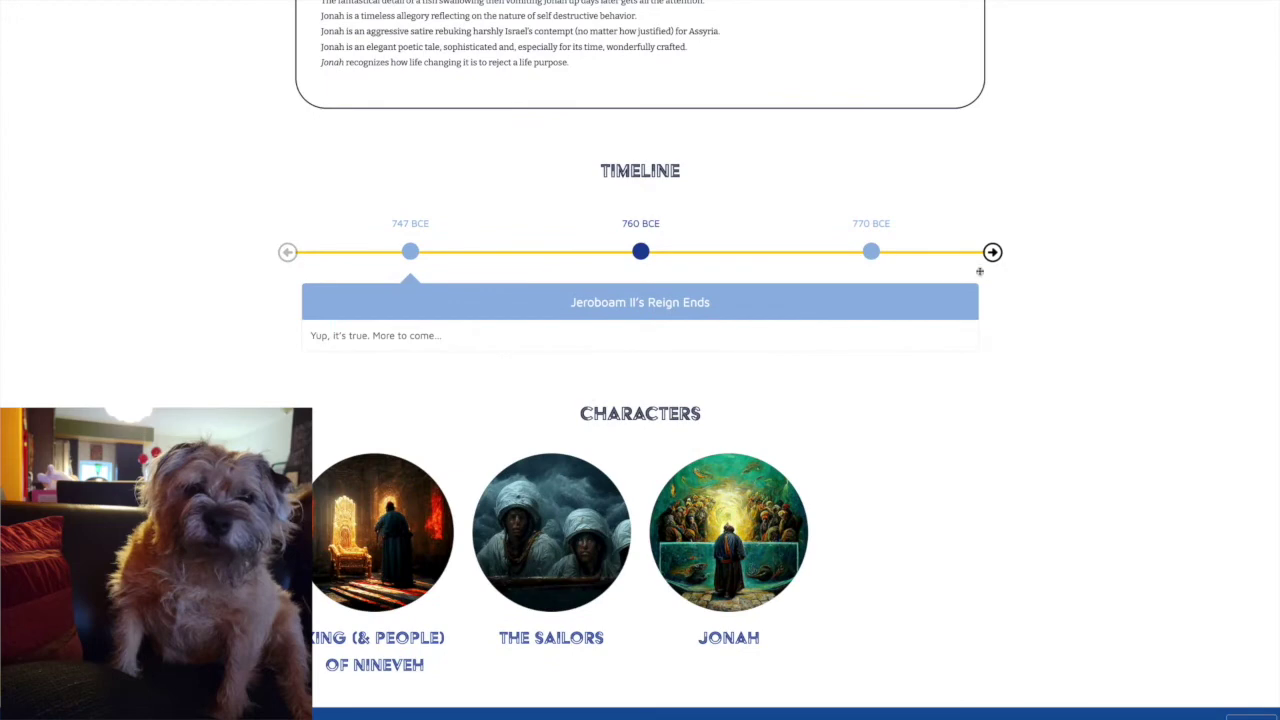
pyautogui.click(992, 253)
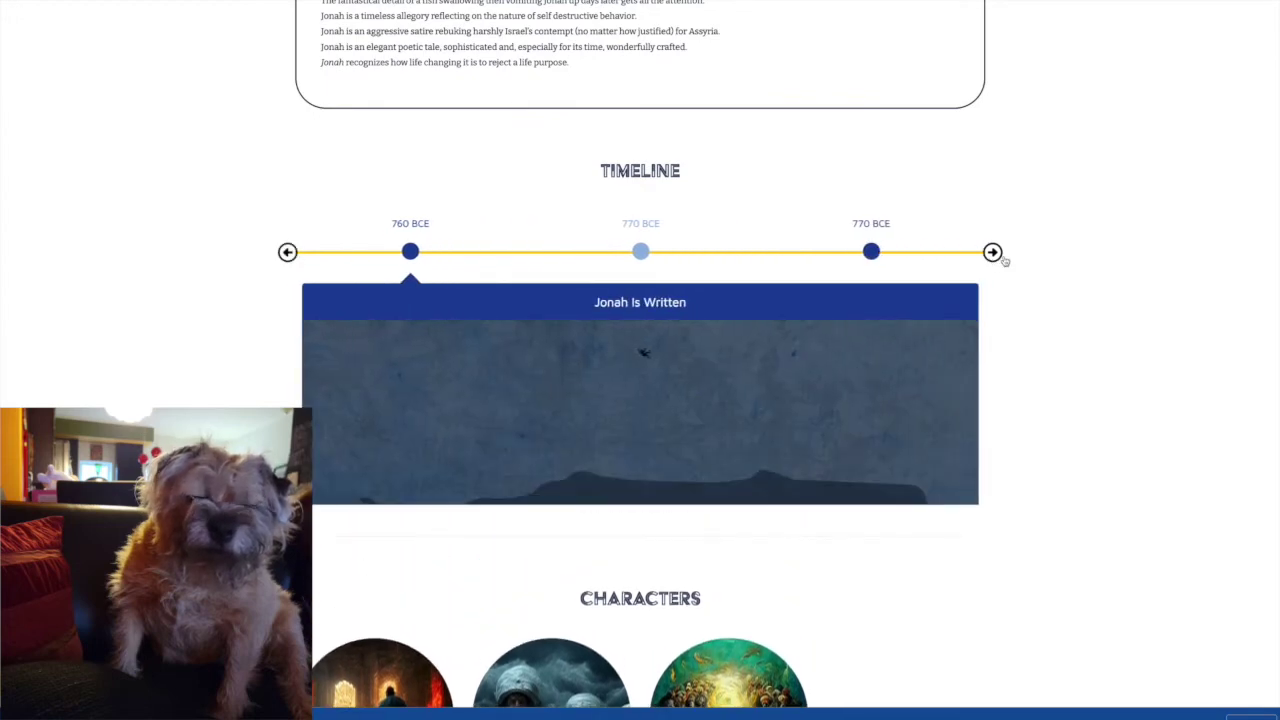
pyautogui.click(1001, 256)
pyautogui.click(1002, 257)
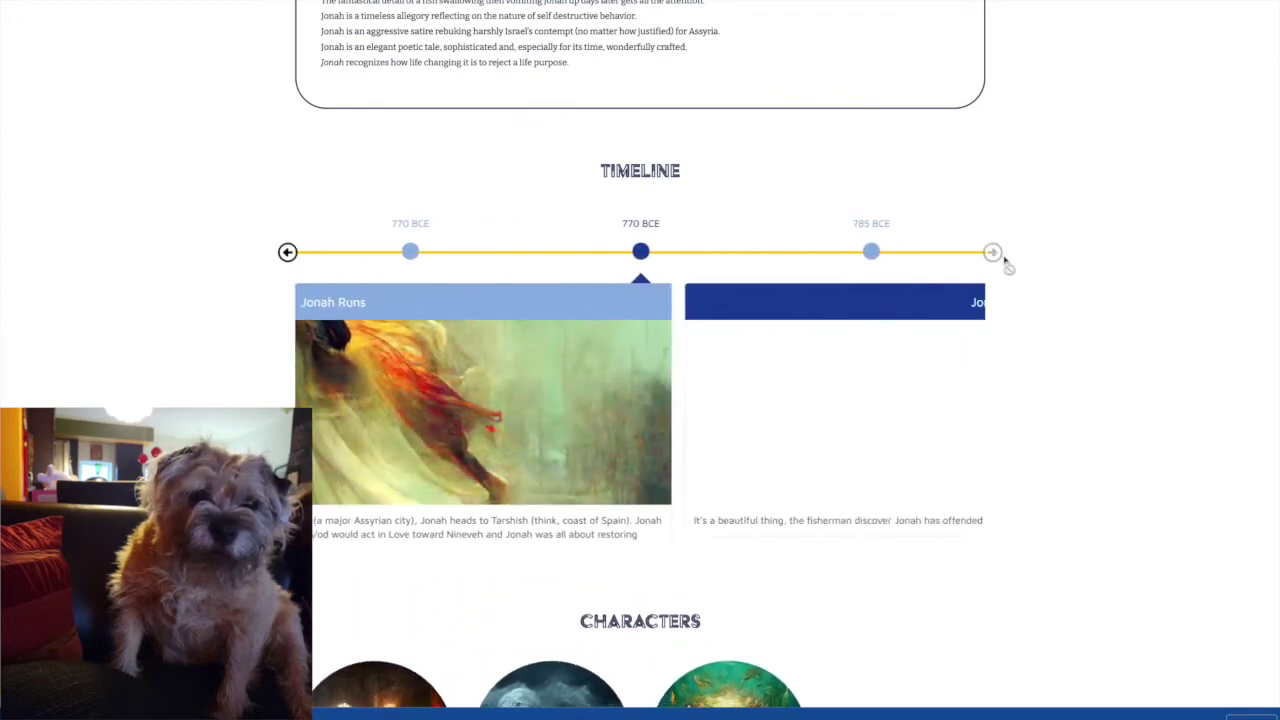
pyautogui.scroll(-3, 985, 275)
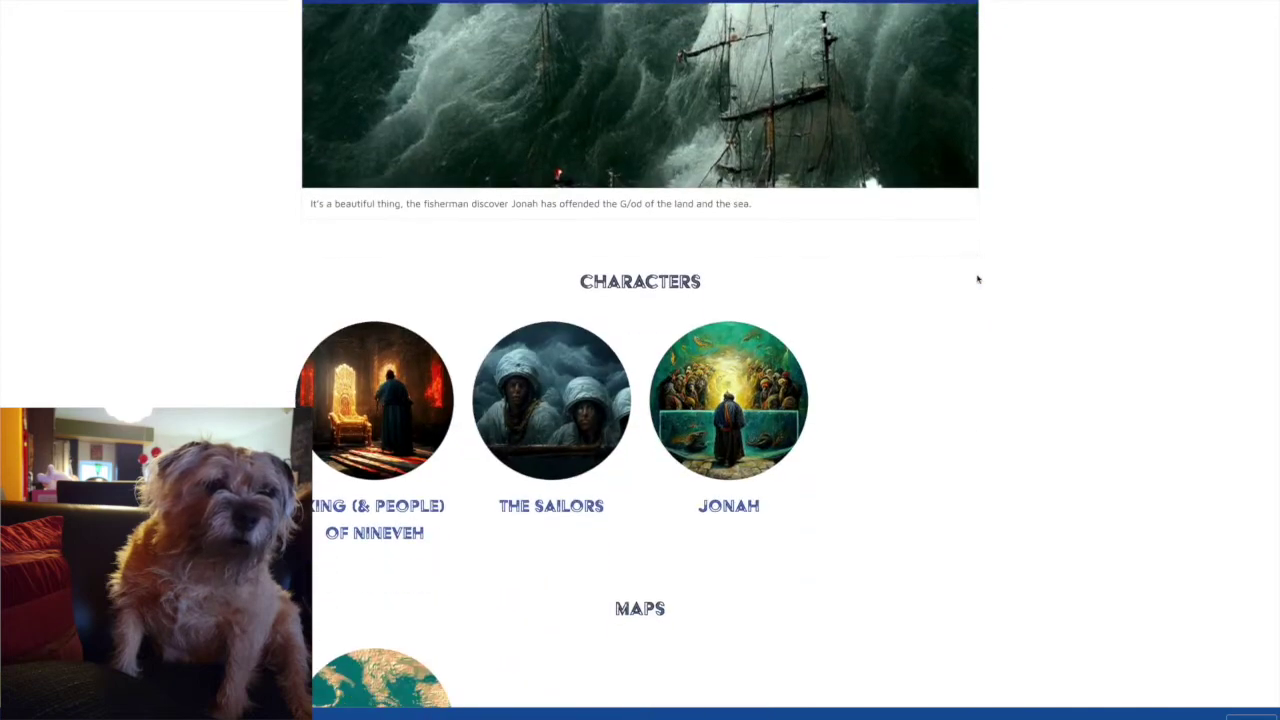
pyautogui.scroll(-2, 978, 279)
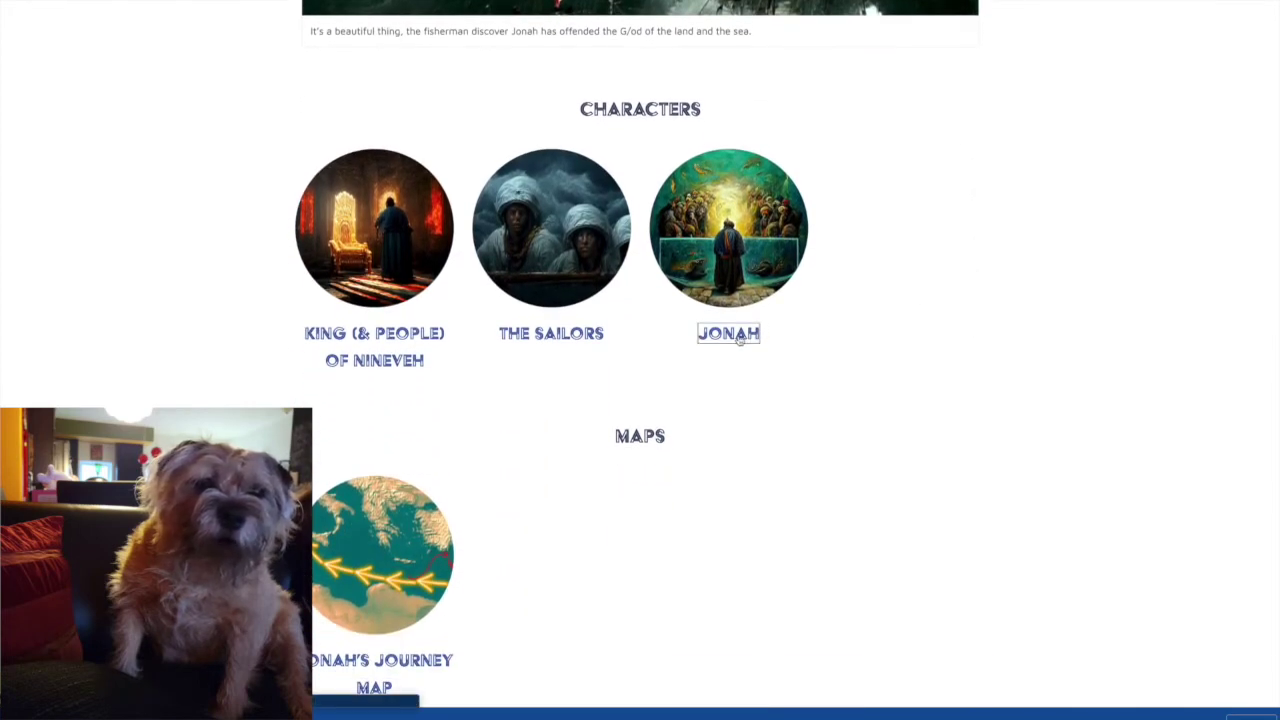
# Open the Jonah character page from the document's characters and read its introduction down to the basic data.
pyautogui.click(735, 338)
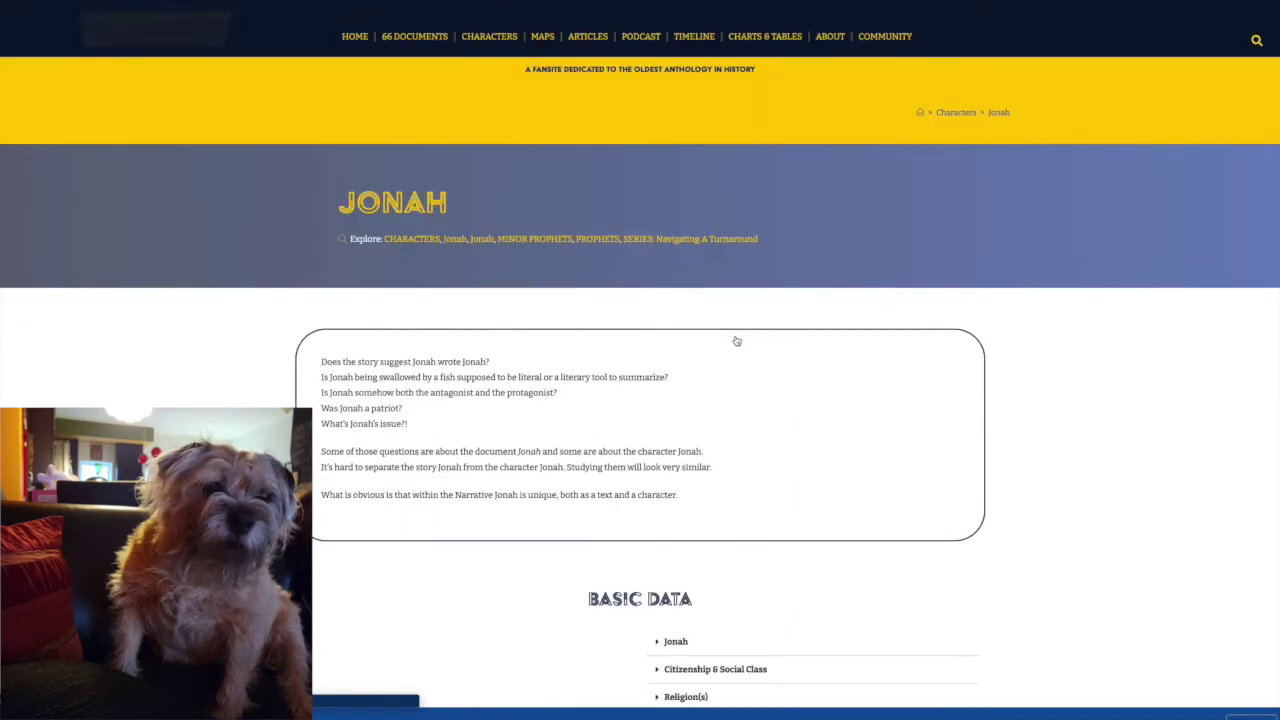
pyautogui.scroll(-1, 730, 340)
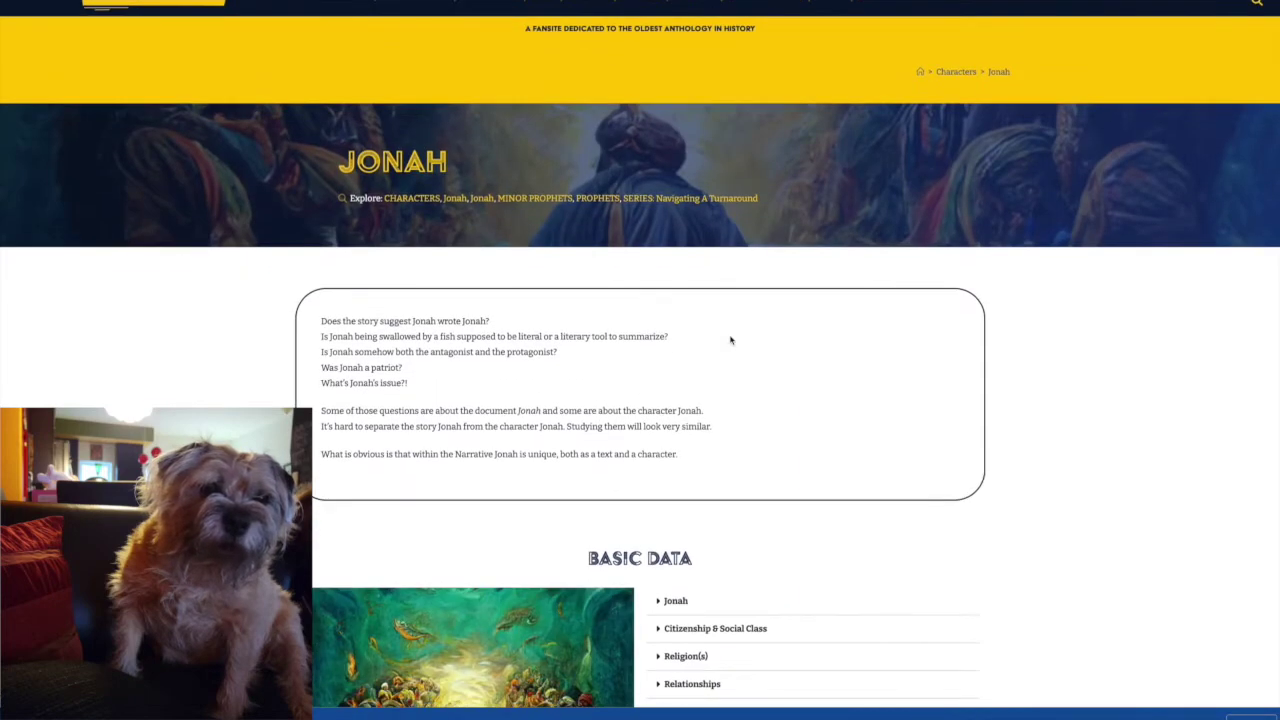
pyautogui.scroll(-2, 730, 340)
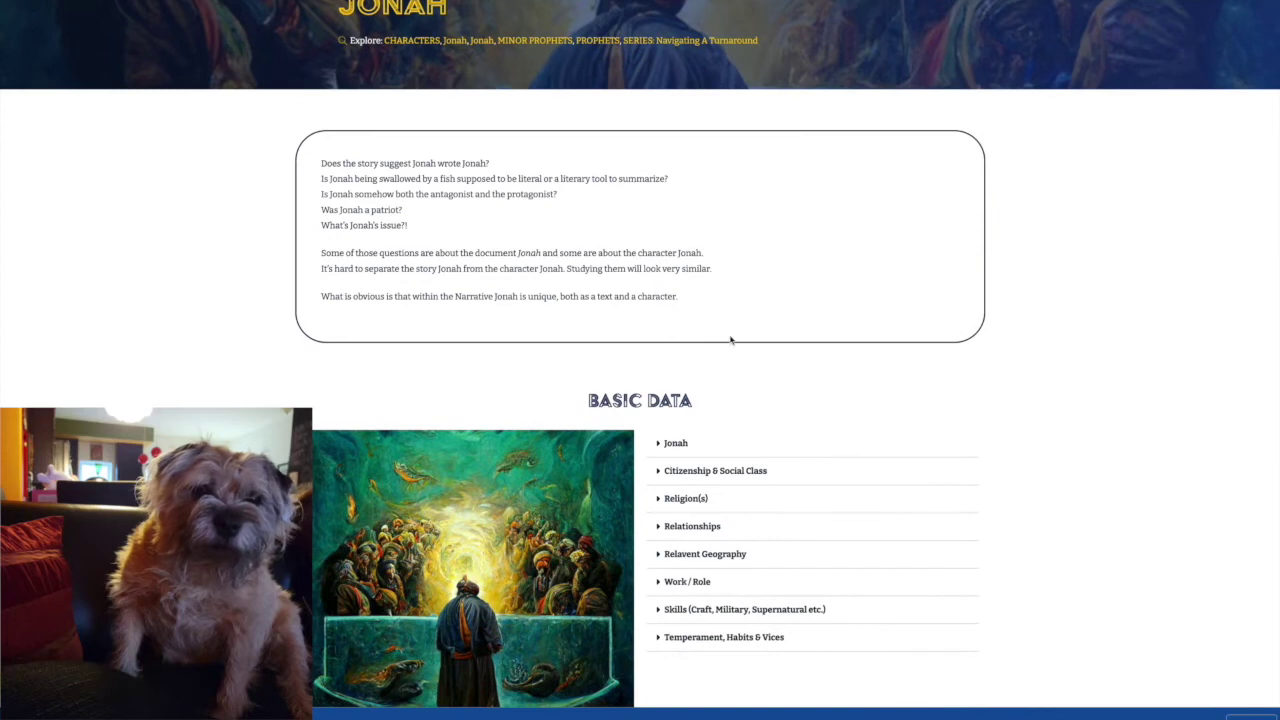
pyautogui.scroll(-3, 730, 340)
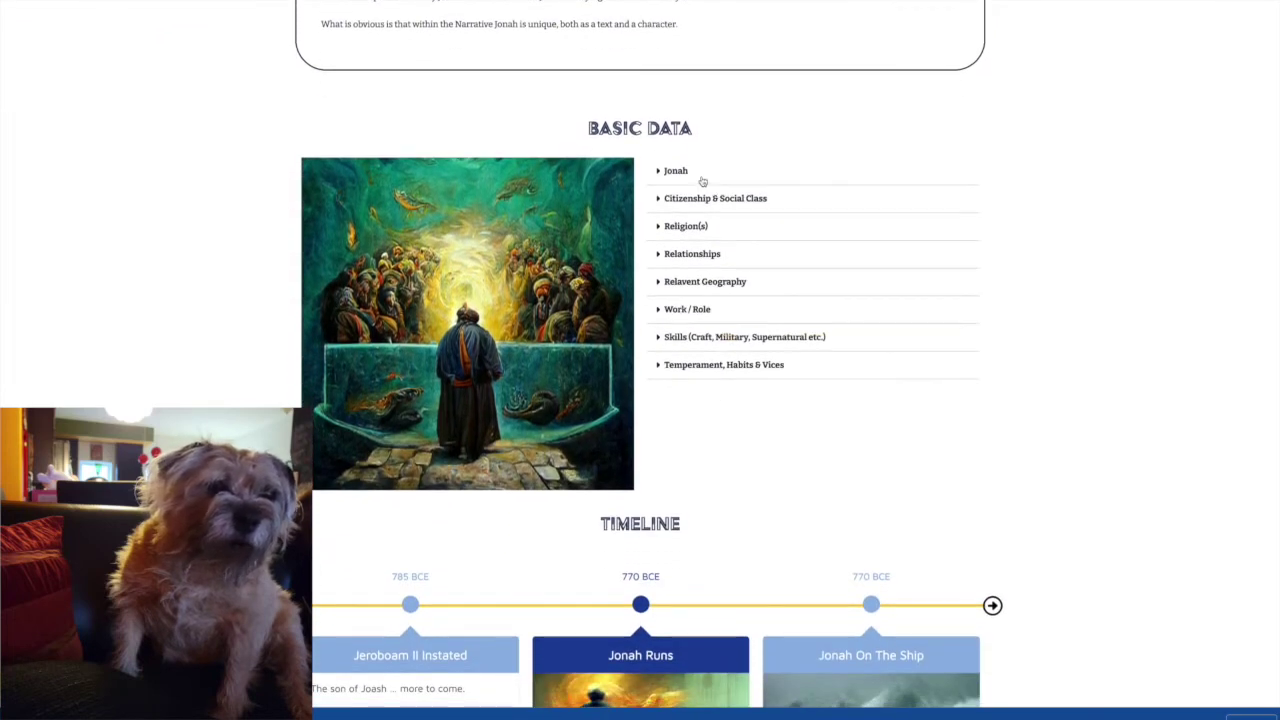
# Read Jonah's name, Citizenship & Social Class and Religion(s) entries in the basic data, and collapse the last two.
pyautogui.click(680, 173)
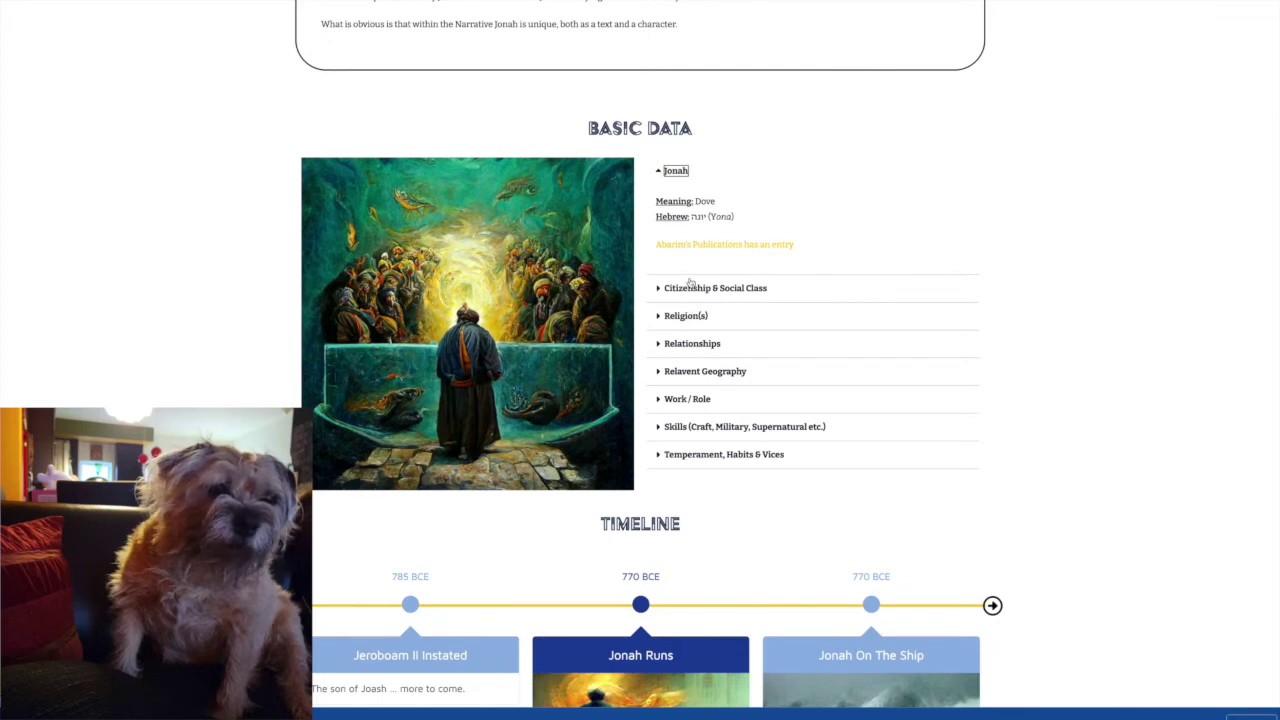
pyautogui.click(690, 290)
pyautogui.scroll(-2, 686, 300)
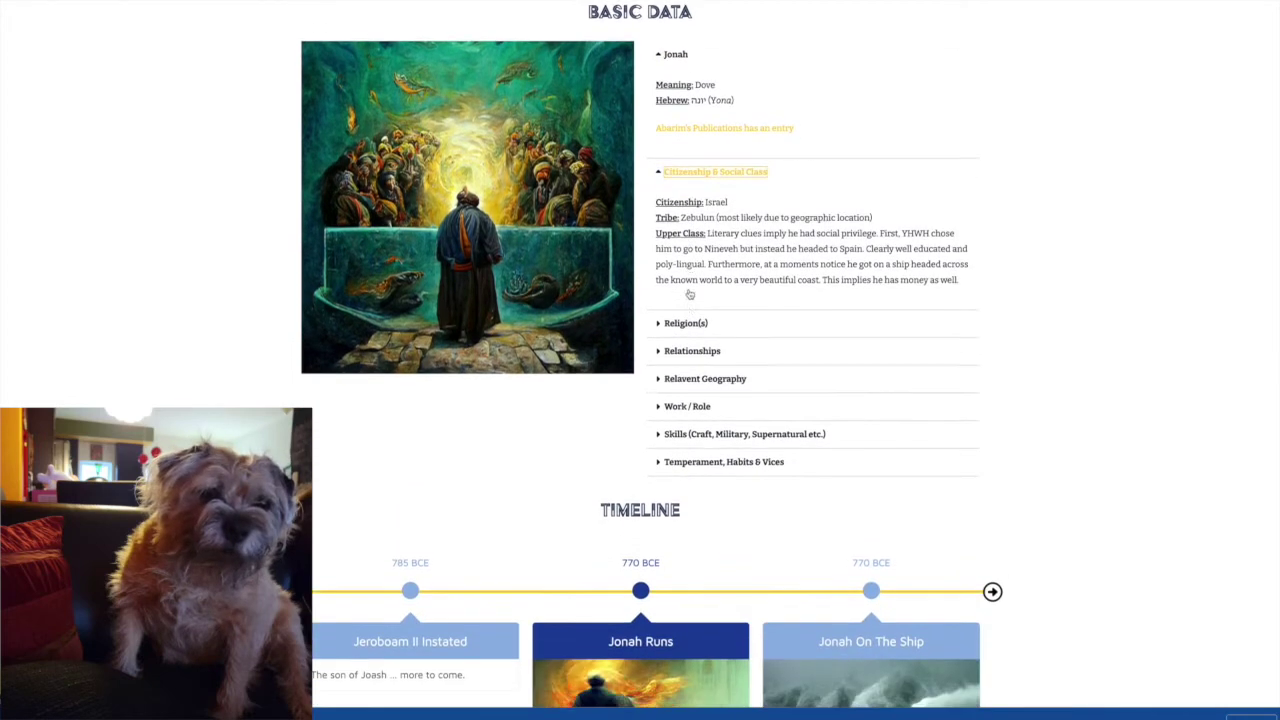
pyautogui.click(684, 308)
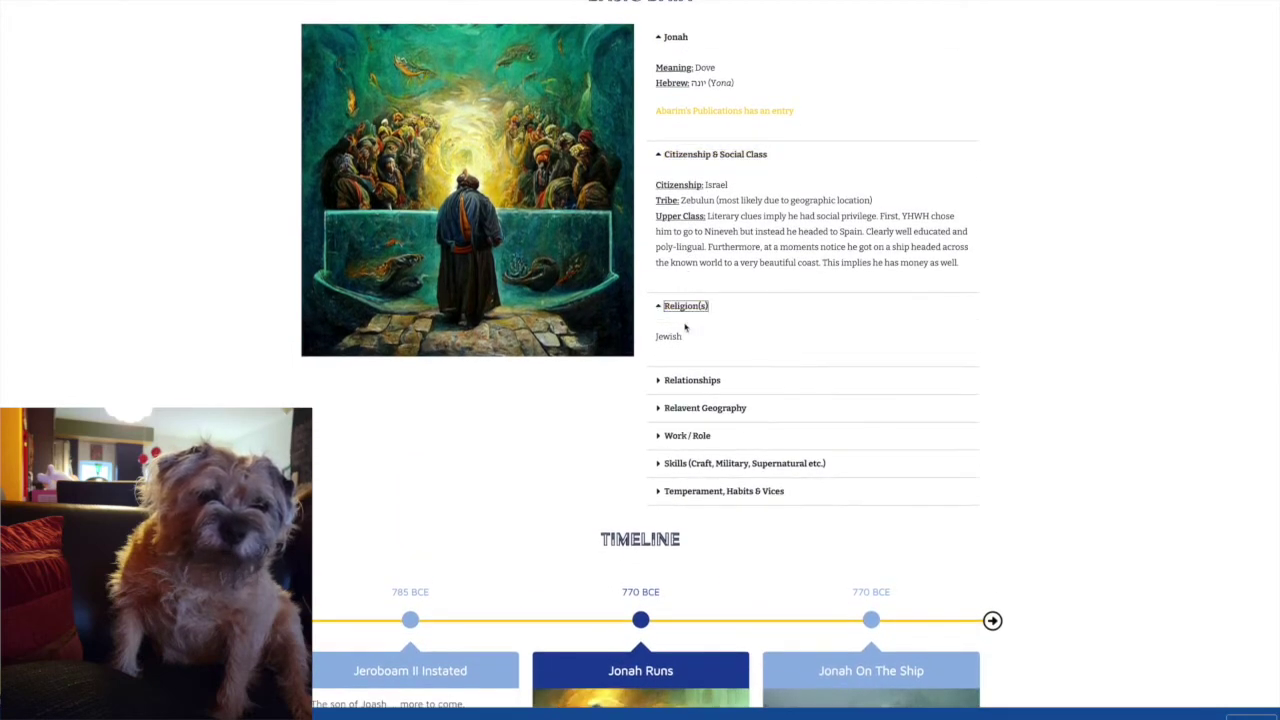
pyautogui.click(665, 308)
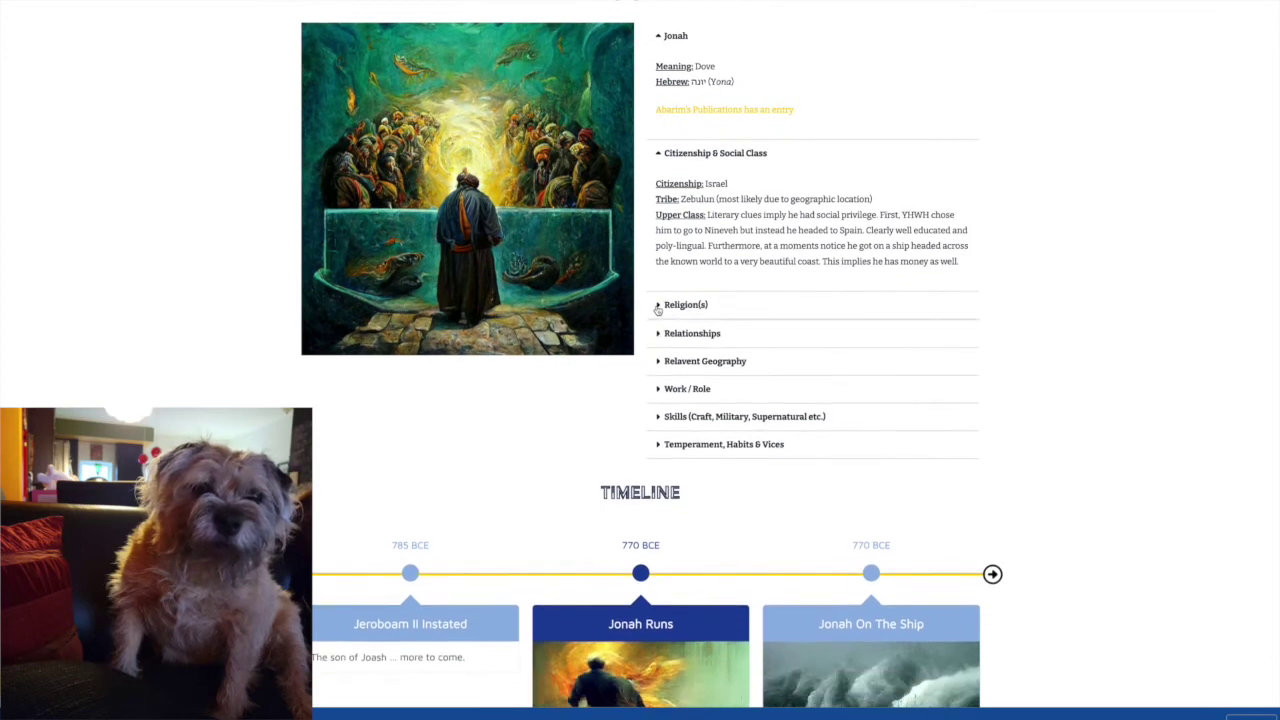
pyautogui.click(655, 155)
pyautogui.scroll(1, 654, 140)
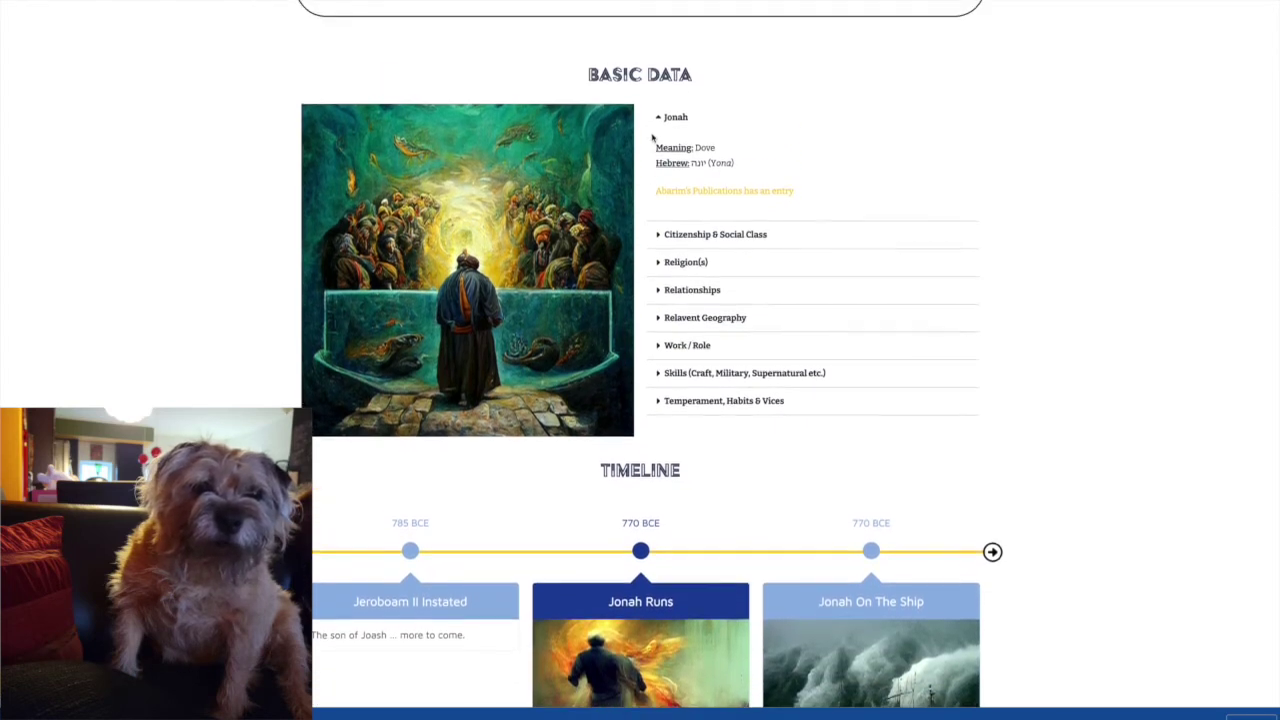
# Read the linked Abarim Publications entry on the name Jonah and return to the character page.
pyautogui.click(691, 193)
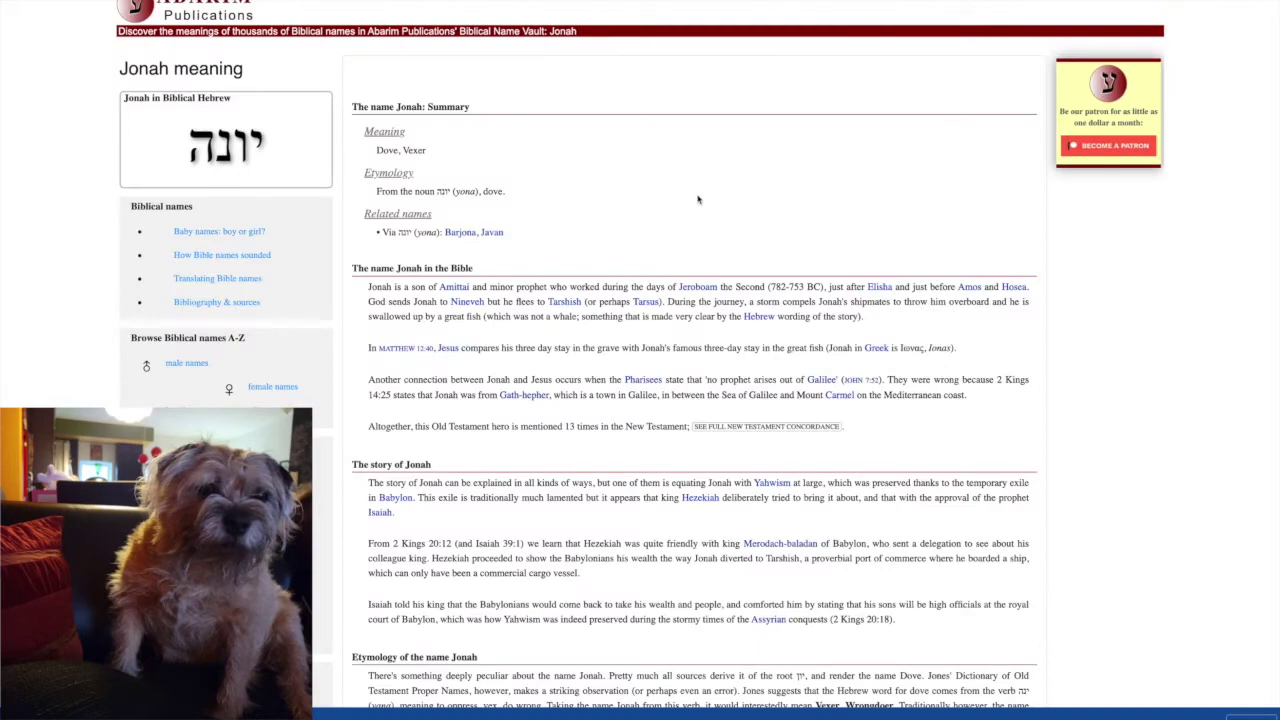
pyautogui.scroll(-10, 686, 202)
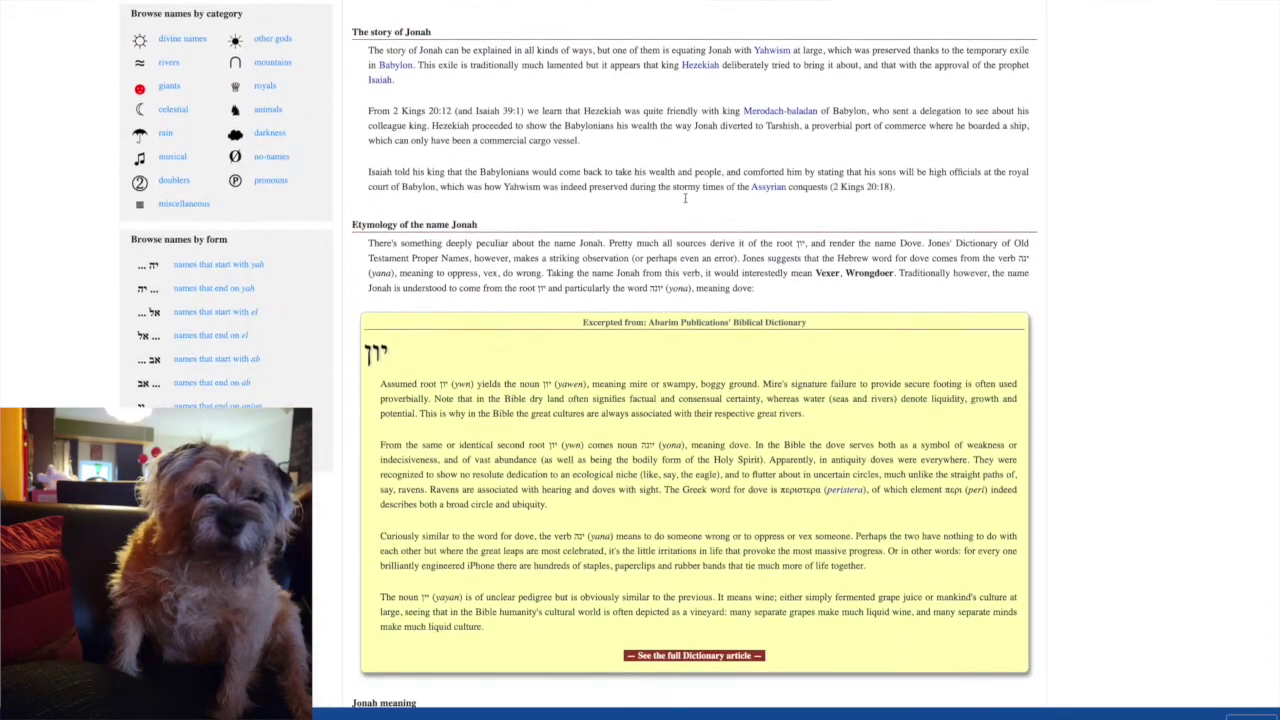
pyautogui.scroll(-6, 690, 198)
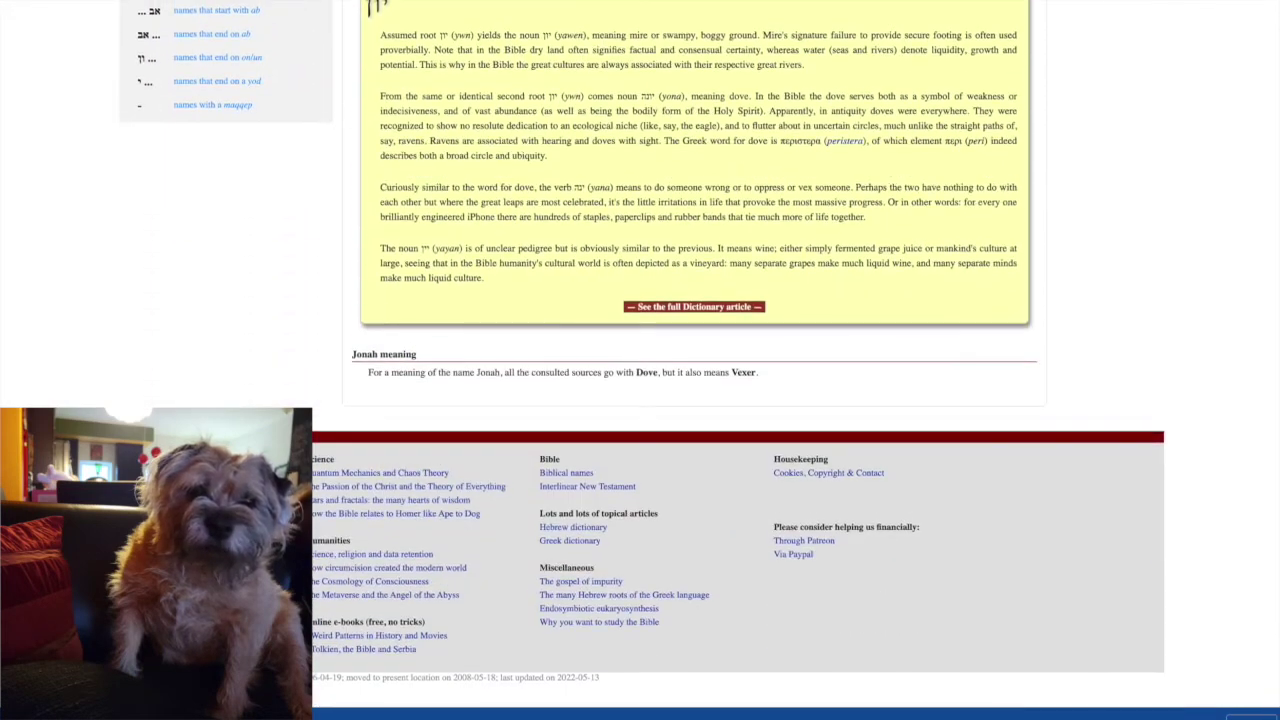
pyautogui.hotkey('alt', 'Left')
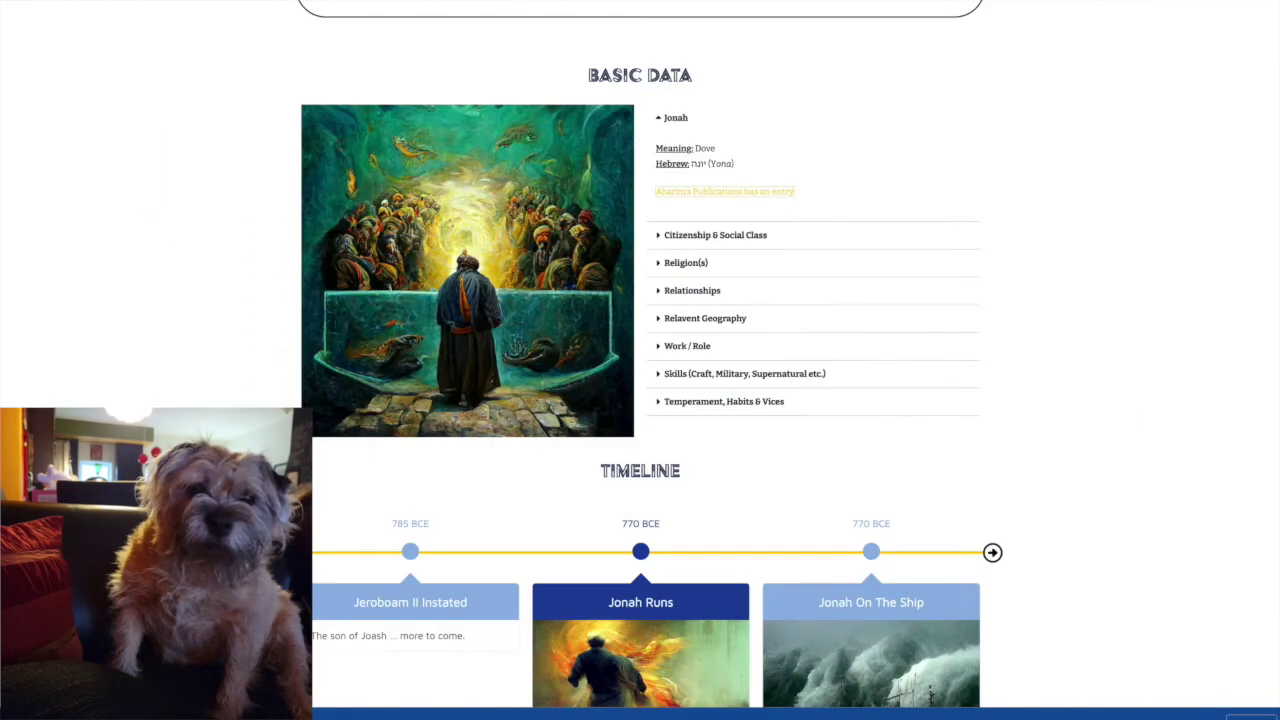
# Collapse the Jonah name entry in the basic data, and view the Relavent Geography and Work / Role entries, closing each after reading.
pyautogui.click(660, 120)
pyautogui.click(662, 232)
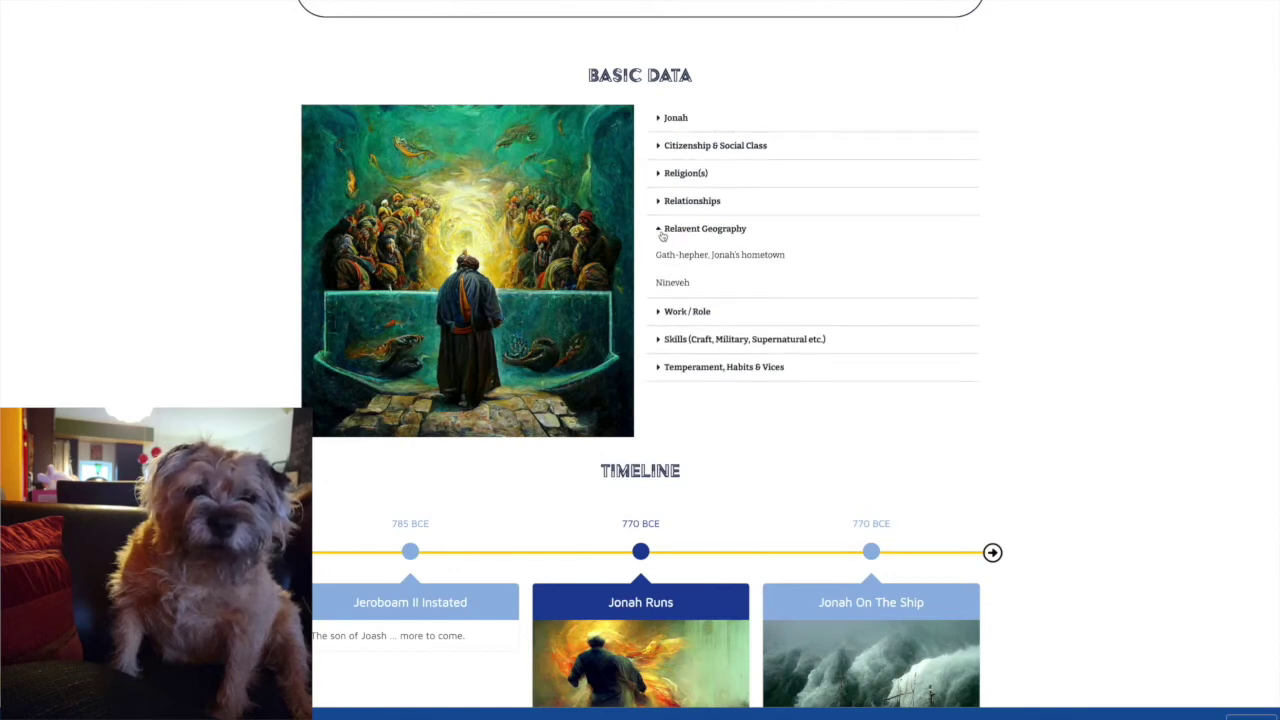
pyautogui.click(662, 232)
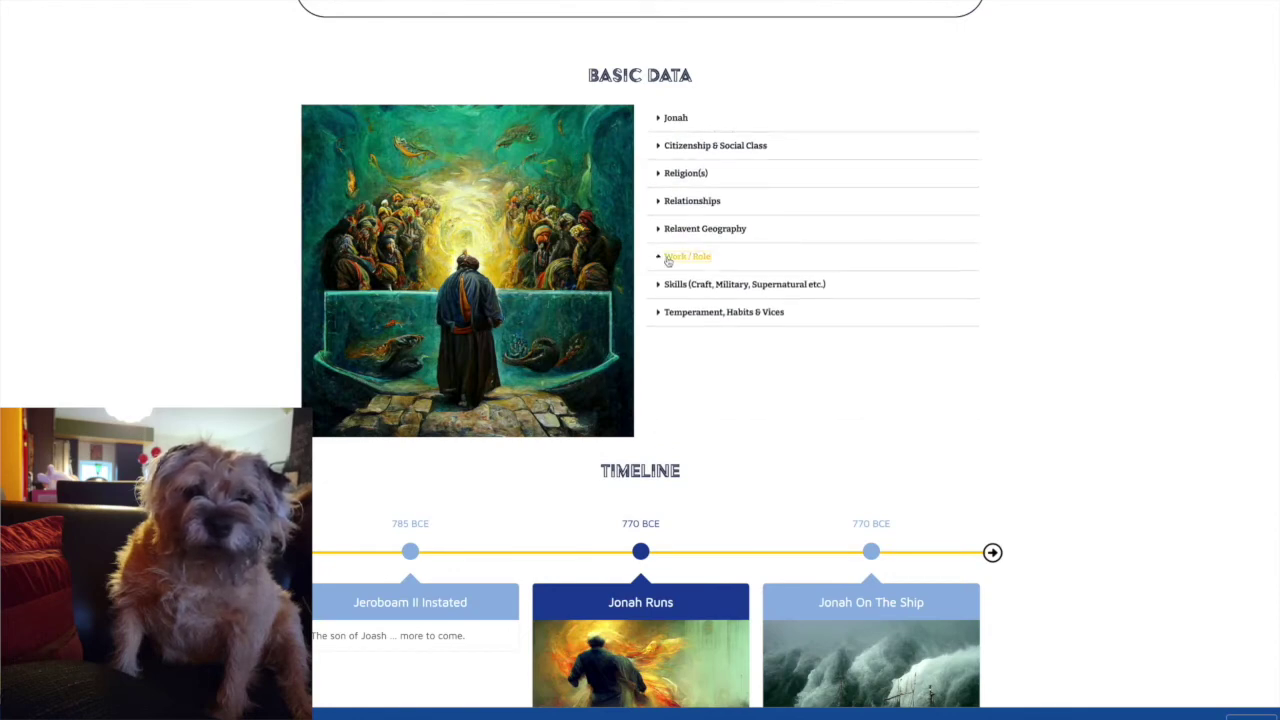
pyautogui.click(664, 257)
pyautogui.click(663, 259)
# View the Skills and the Temperament, Habits & Vices entries in Jonah's basic data, collapsing each after reading.
pyautogui.click(663, 290)
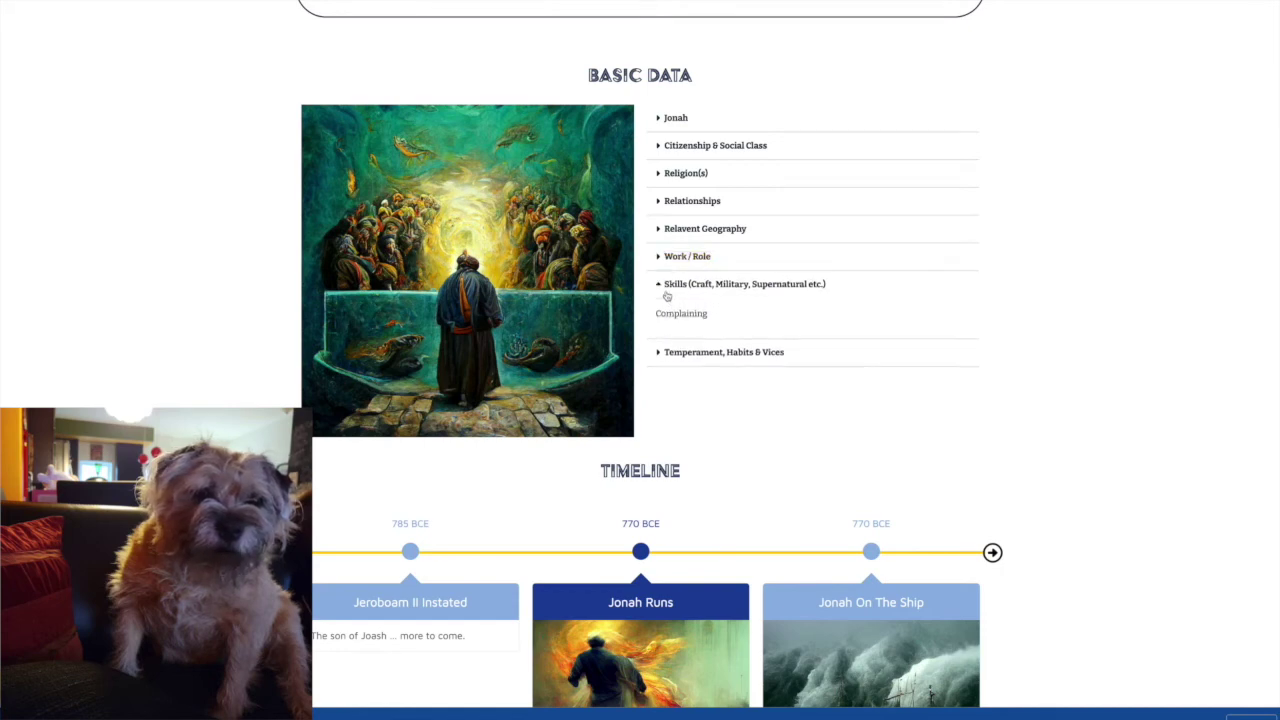
pyautogui.click(664, 291)
pyautogui.click(666, 286)
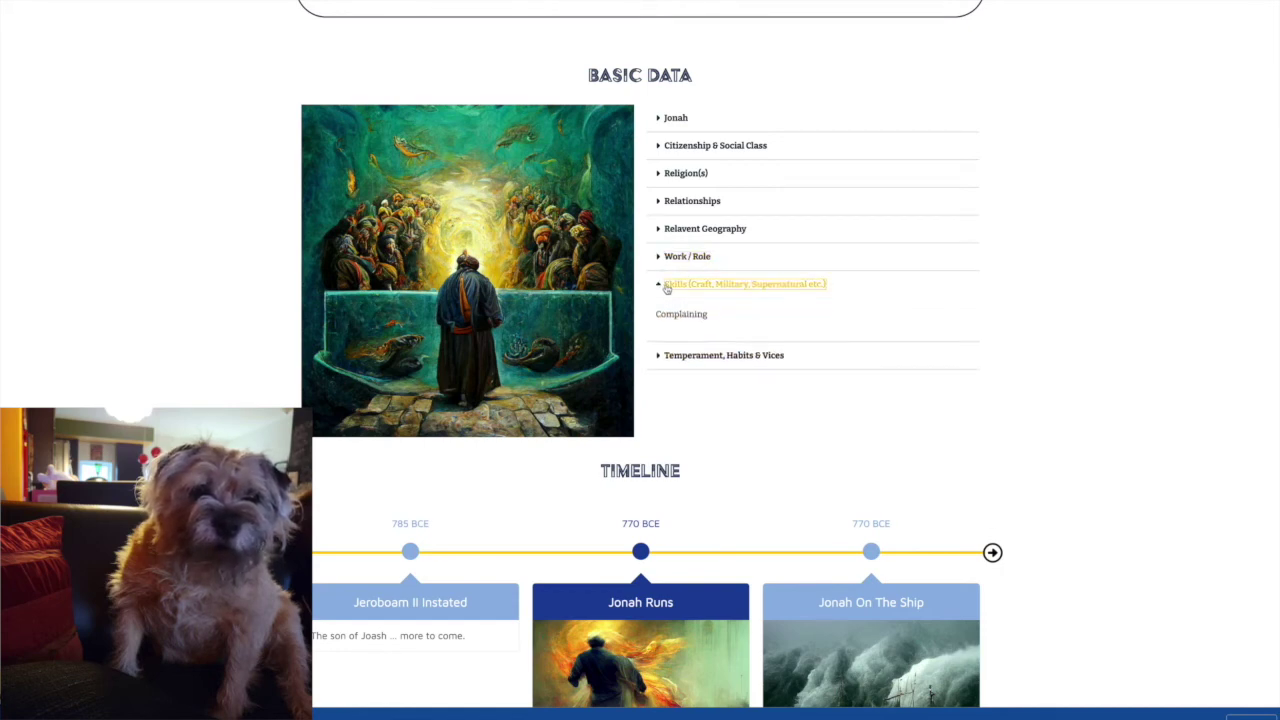
pyautogui.click(666, 286)
pyautogui.click(662, 322)
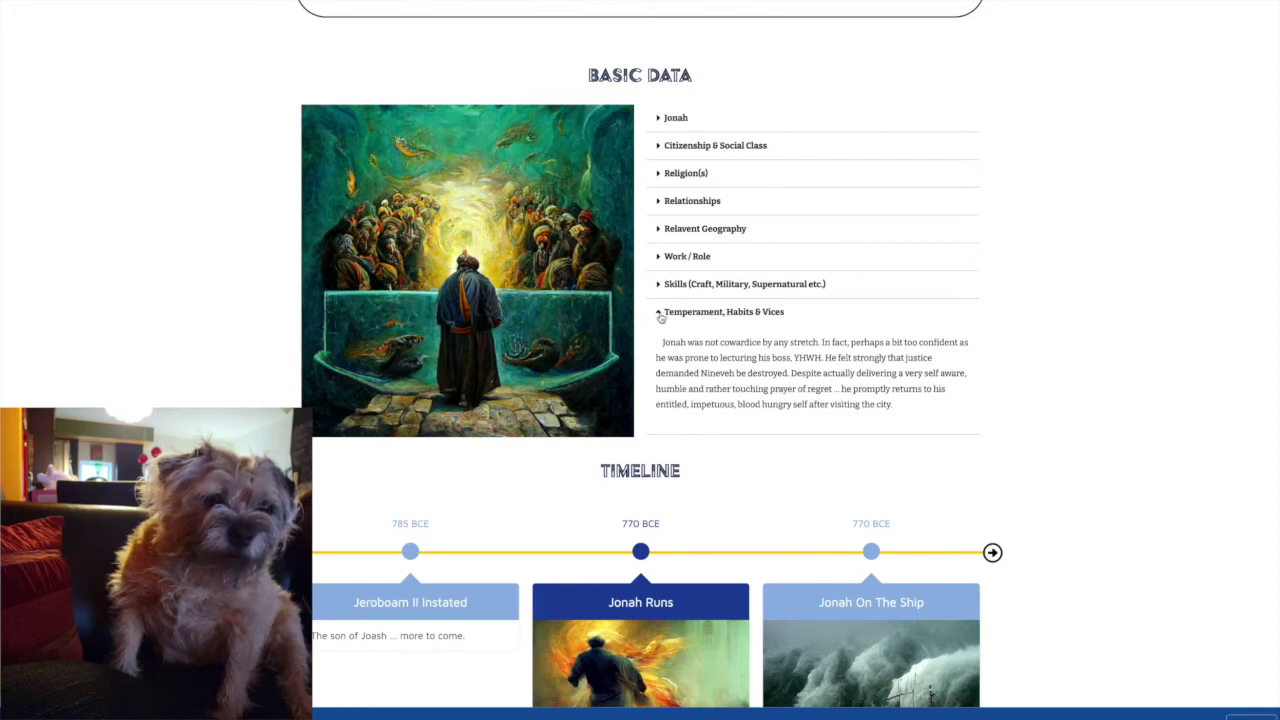
pyautogui.click(660, 317)
# Advance through the timeline on Jonah's character page to its last events and return to the first ones.
pyautogui.scroll(-5, 660, 318)
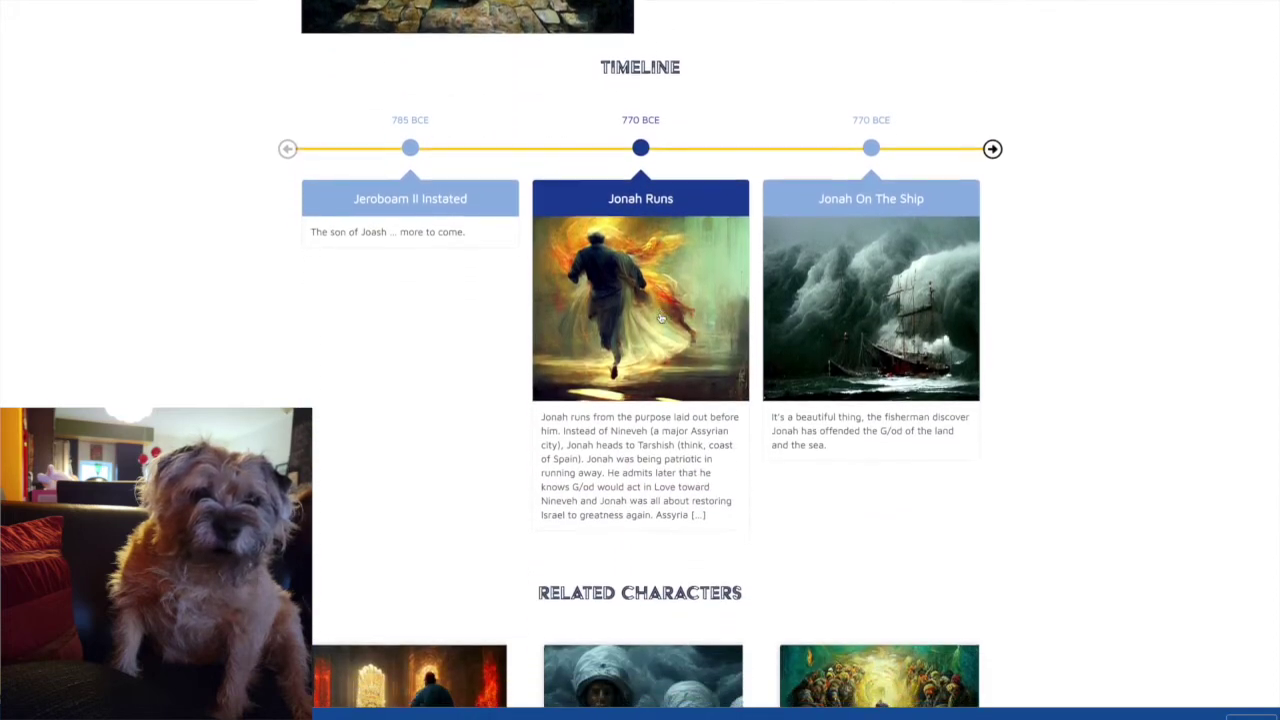
pyautogui.click(992, 137)
pyautogui.click(992, 137)
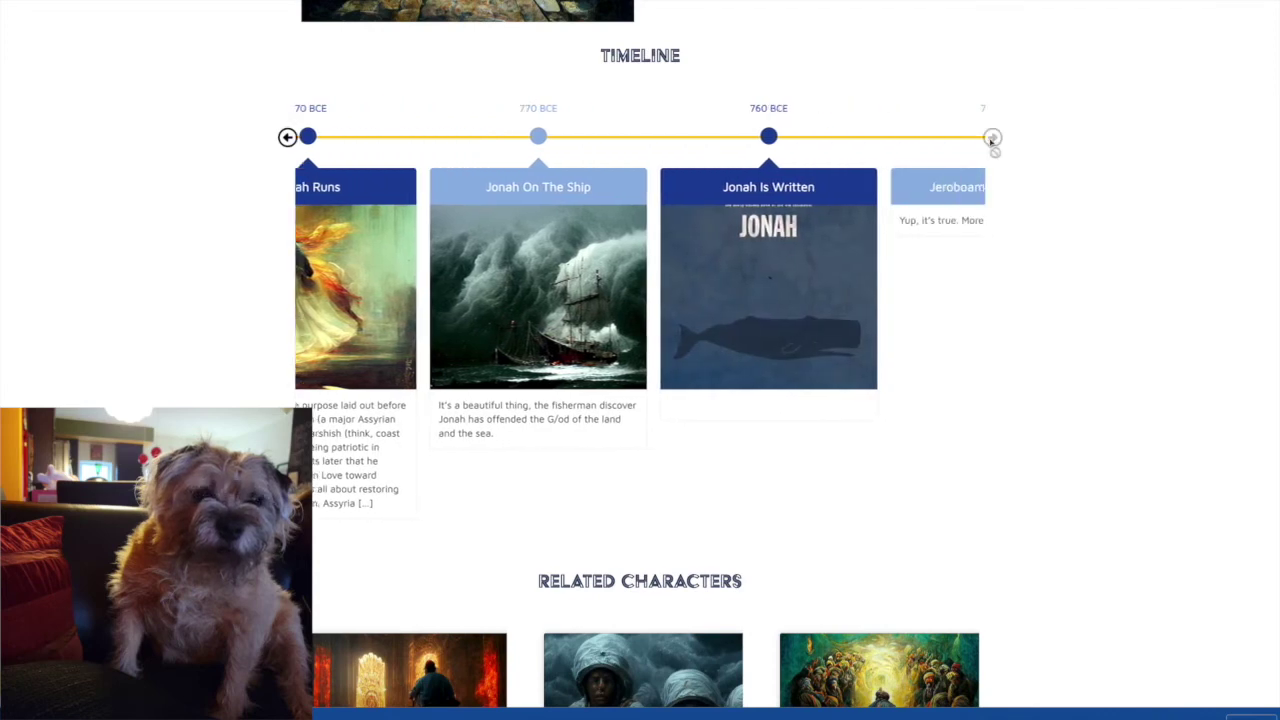
pyautogui.click(287, 137)
pyautogui.click(287, 137)
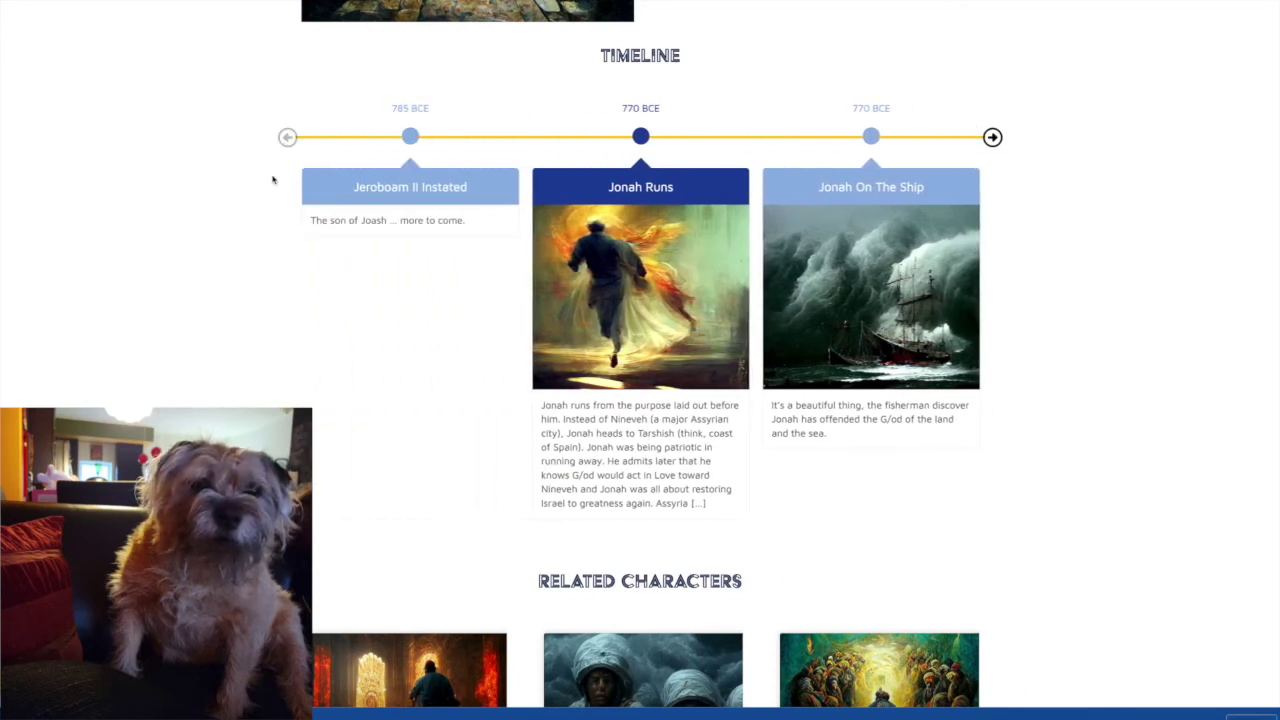
# Look over the related characters, maps, chapter studies and key quotes, and flip two Notable Moments cards to read their backs.
pyautogui.scroll(-5, 272, 180)
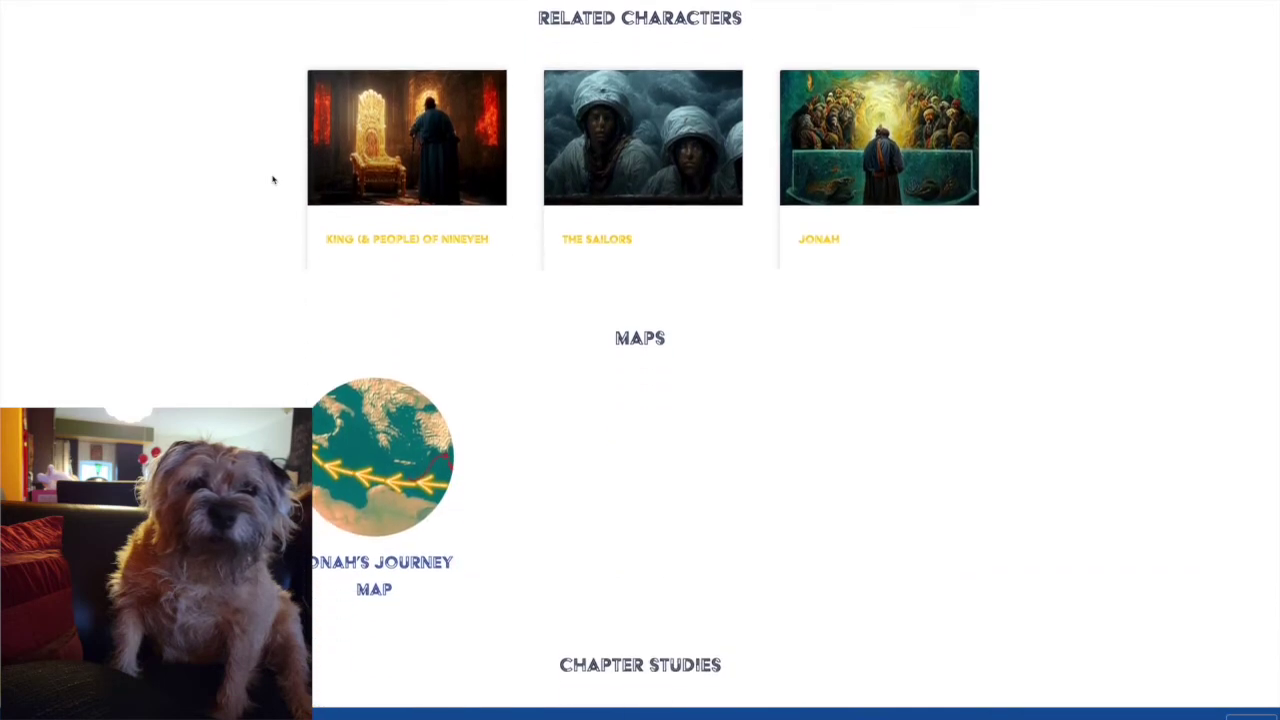
pyautogui.scroll(-4, 272, 180)
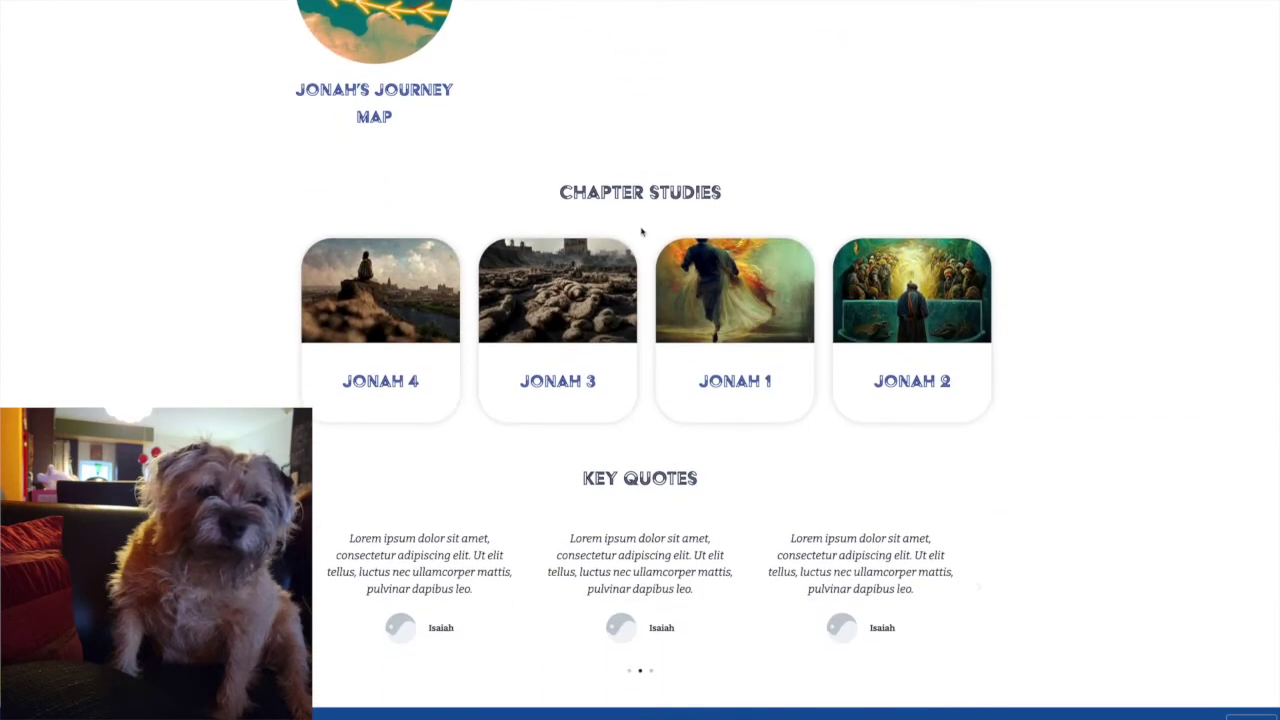
pyautogui.scroll(-5, 630, 228)
pyautogui.scroll(1, 623, 223)
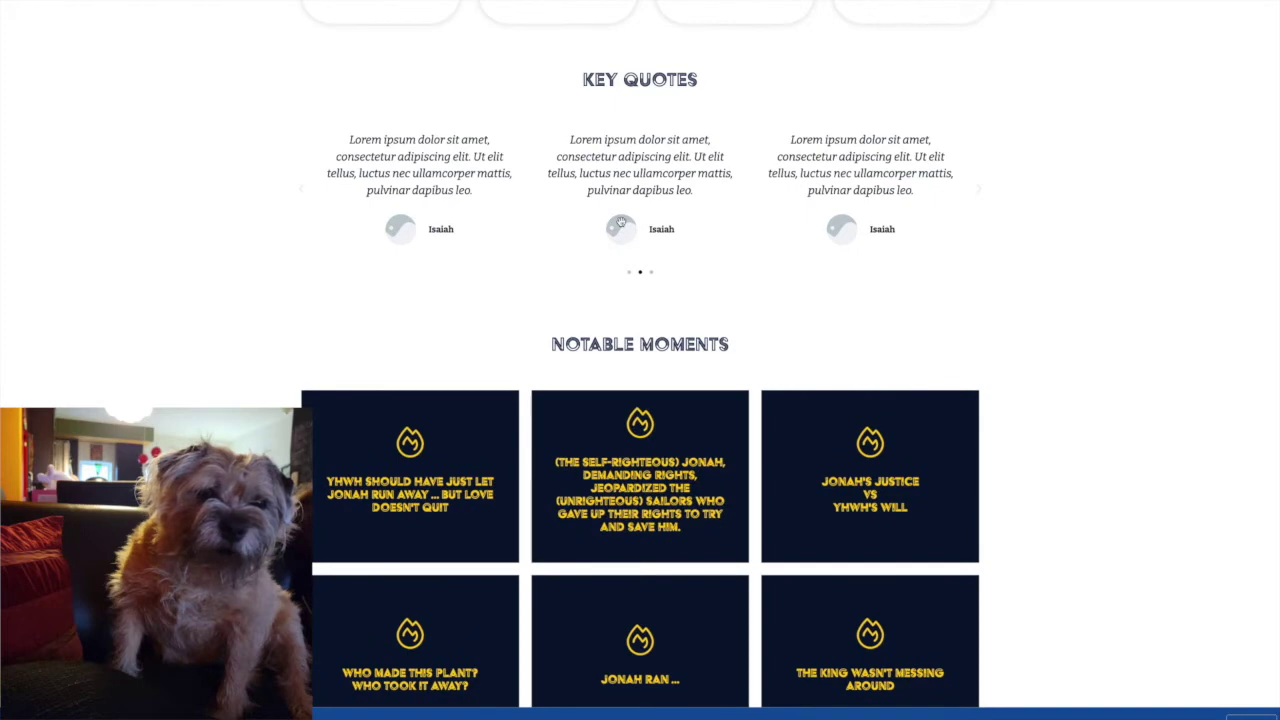
pyautogui.scroll(-3, 620, 224)
pyautogui.moveTo(425, 173)
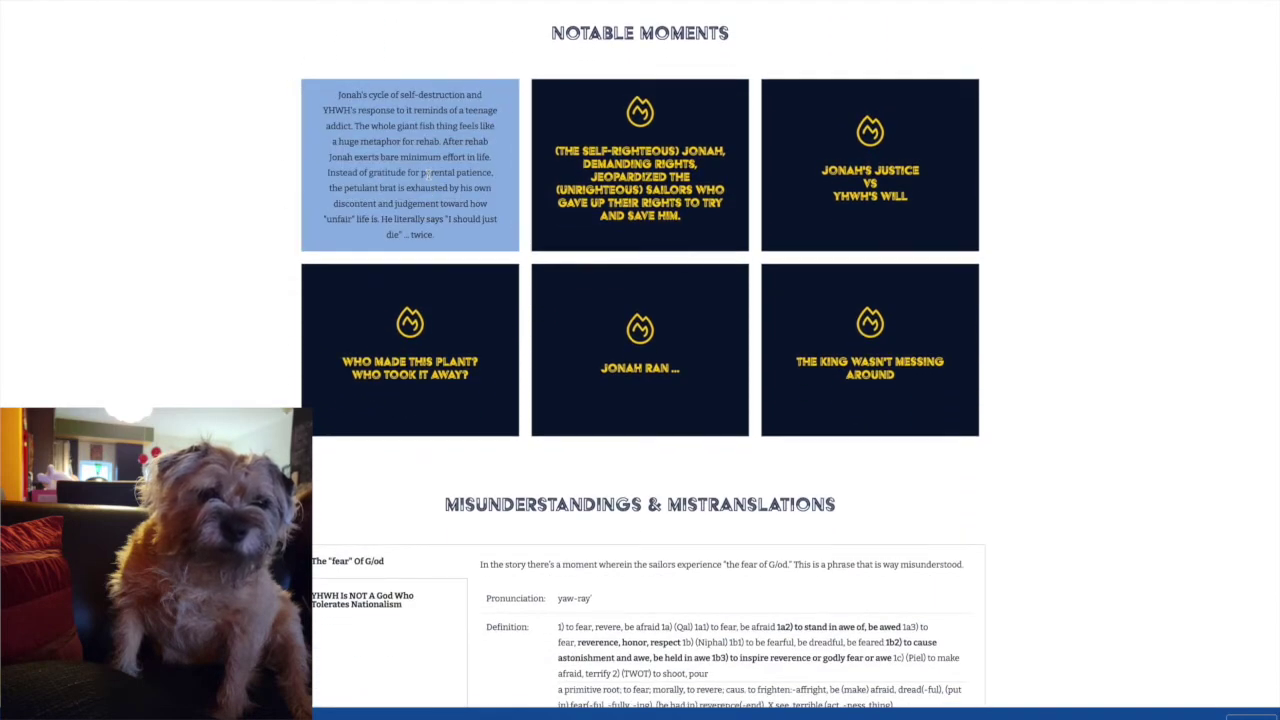
pyautogui.moveTo(600, 302)
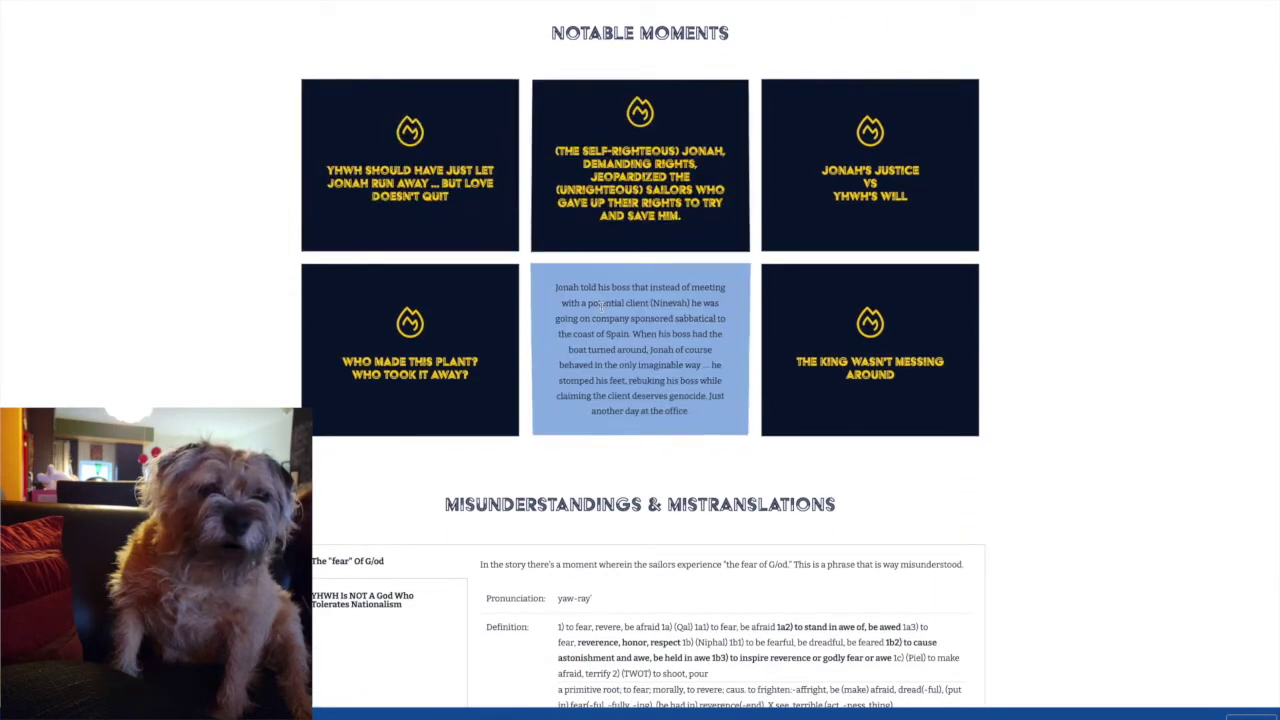
# Read the "YHWH Is NOT A God Who Tolerates Nationalism" entry under Misunderstandings & Mistranslations.
pyautogui.scroll(-5, 600, 302)
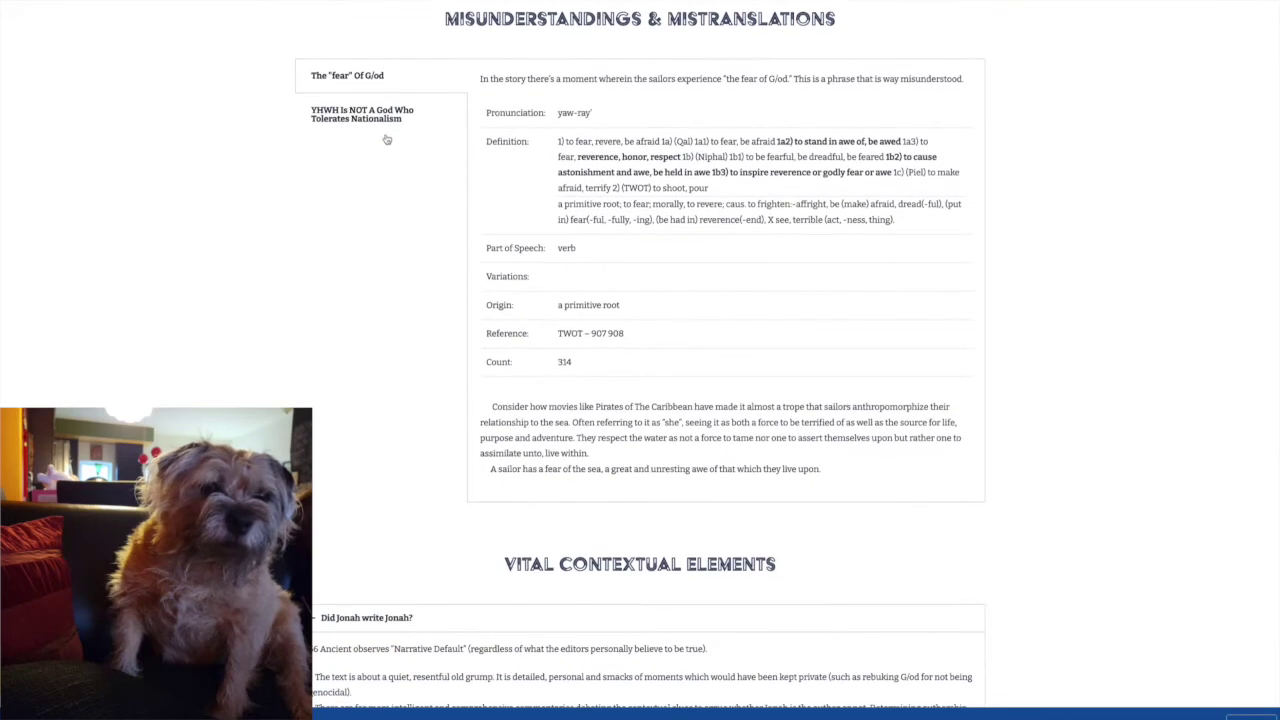
pyautogui.click(395, 127)
pyautogui.scroll(-3, 399, 134)
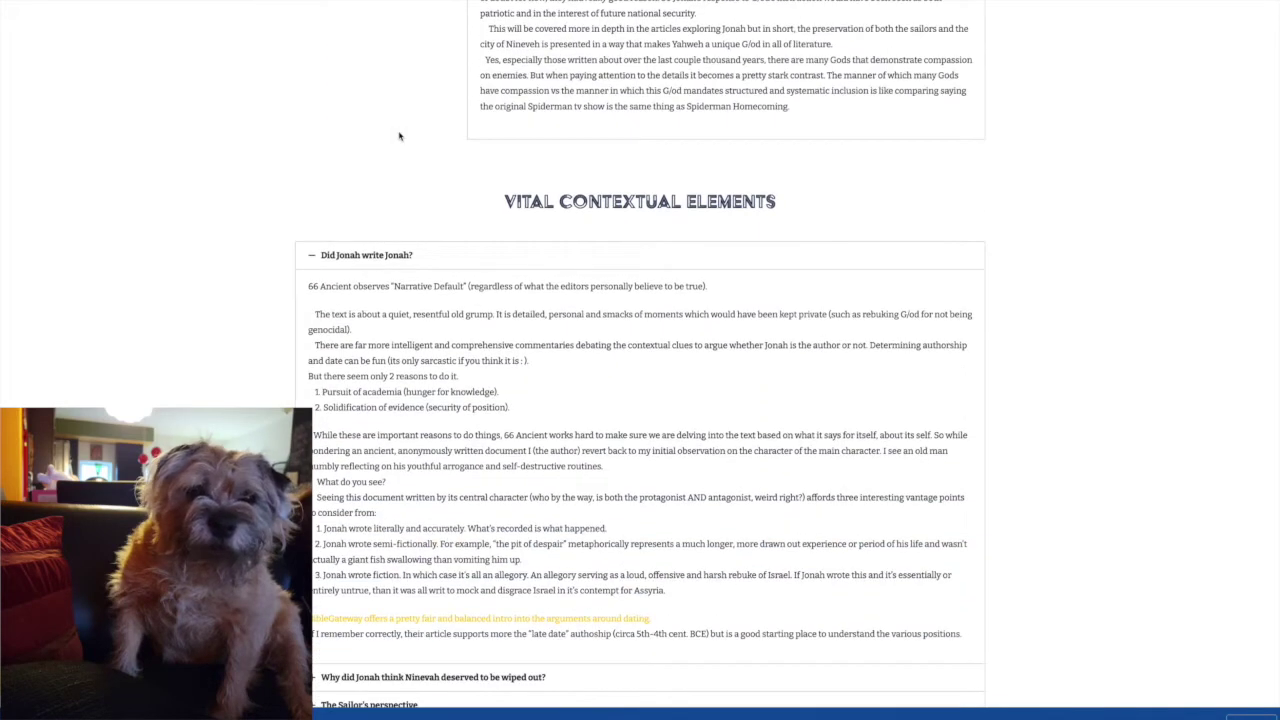
# Collapse "Did Jonah write Jonah?" in the Vital Contextual Elements and read "Why did Jonah think Ninevah deserved to be wiped out?".
pyautogui.click(306, 151)
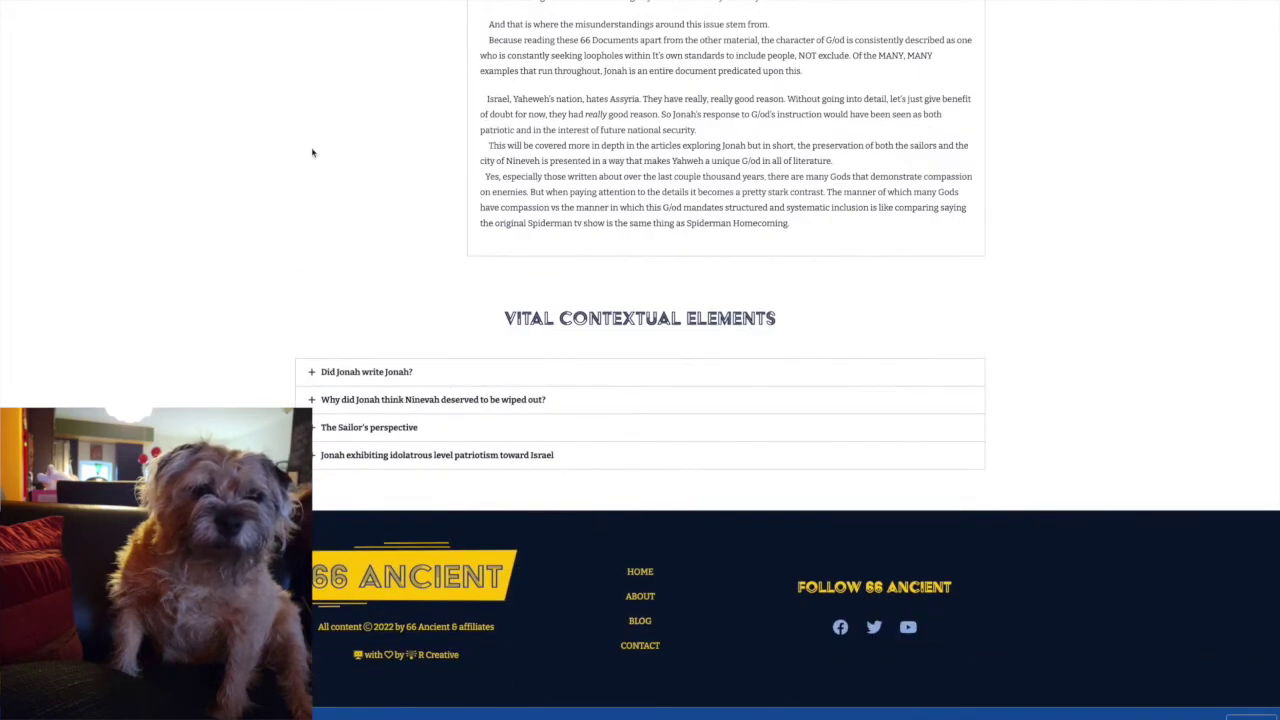
pyautogui.click(314, 399)
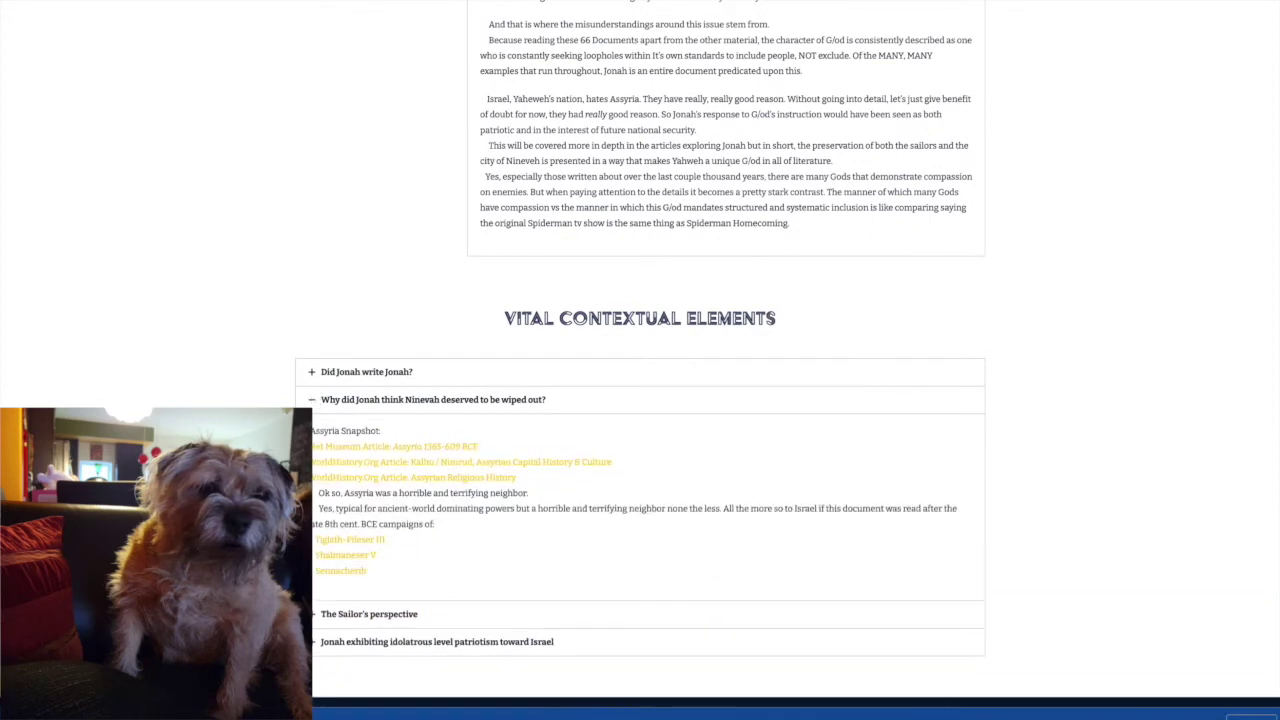
pyautogui.scroll(-1, 314, 399)
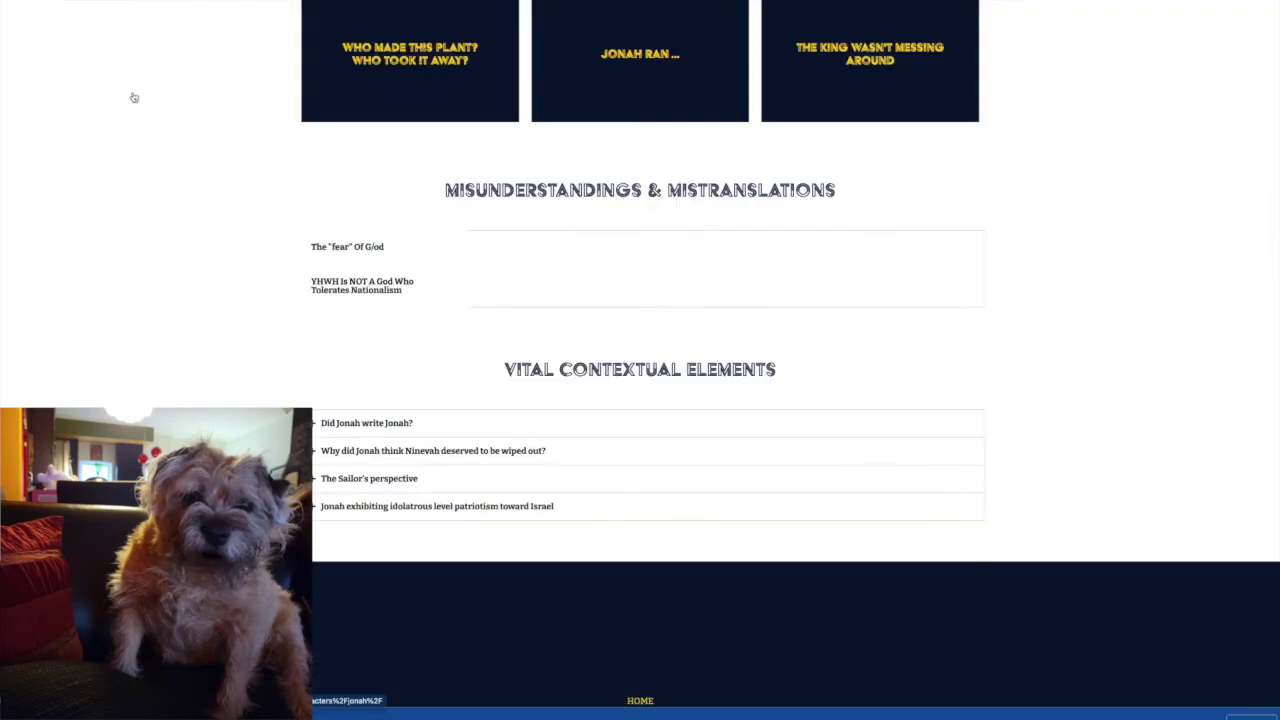
# Expand and read "Jonah exhibiting idolatrous level patriotism toward Israel" in the Vital Contextual Elements.
pyautogui.scroll(5, 346, 286)
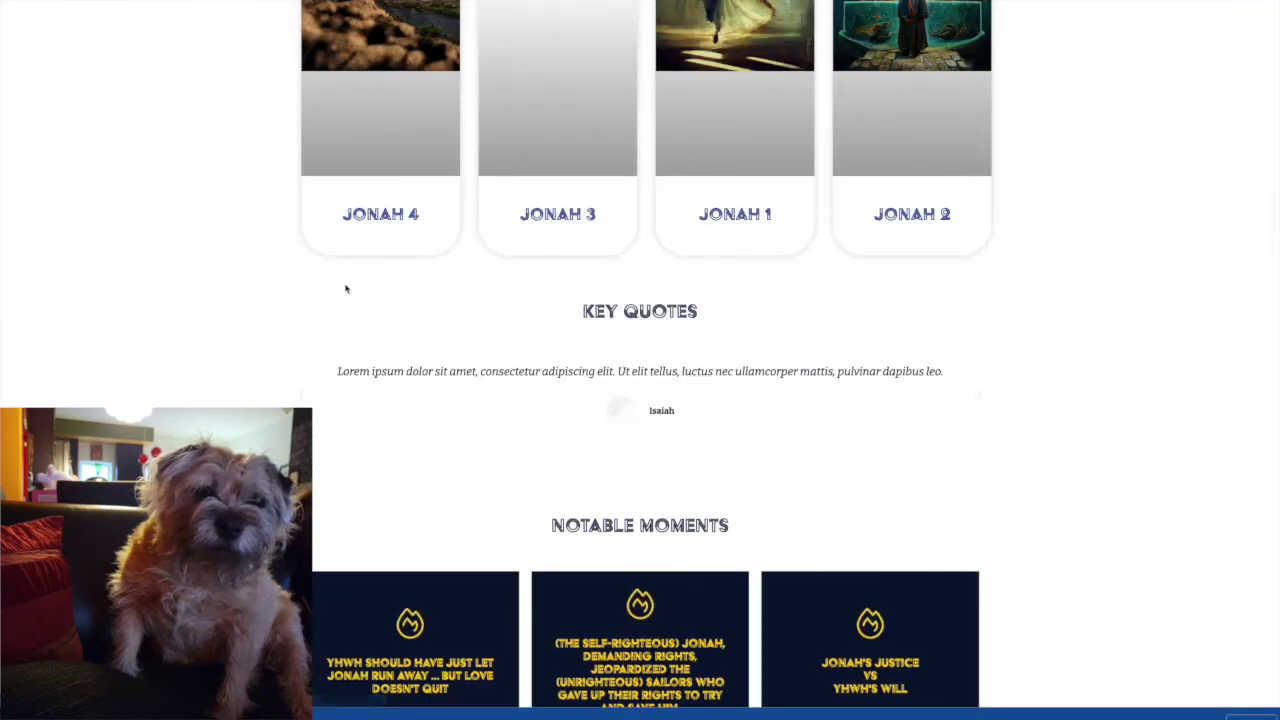
pyautogui.scroll(-6, 343, 290)
pyautogui.scroll(-7, 343, 300)
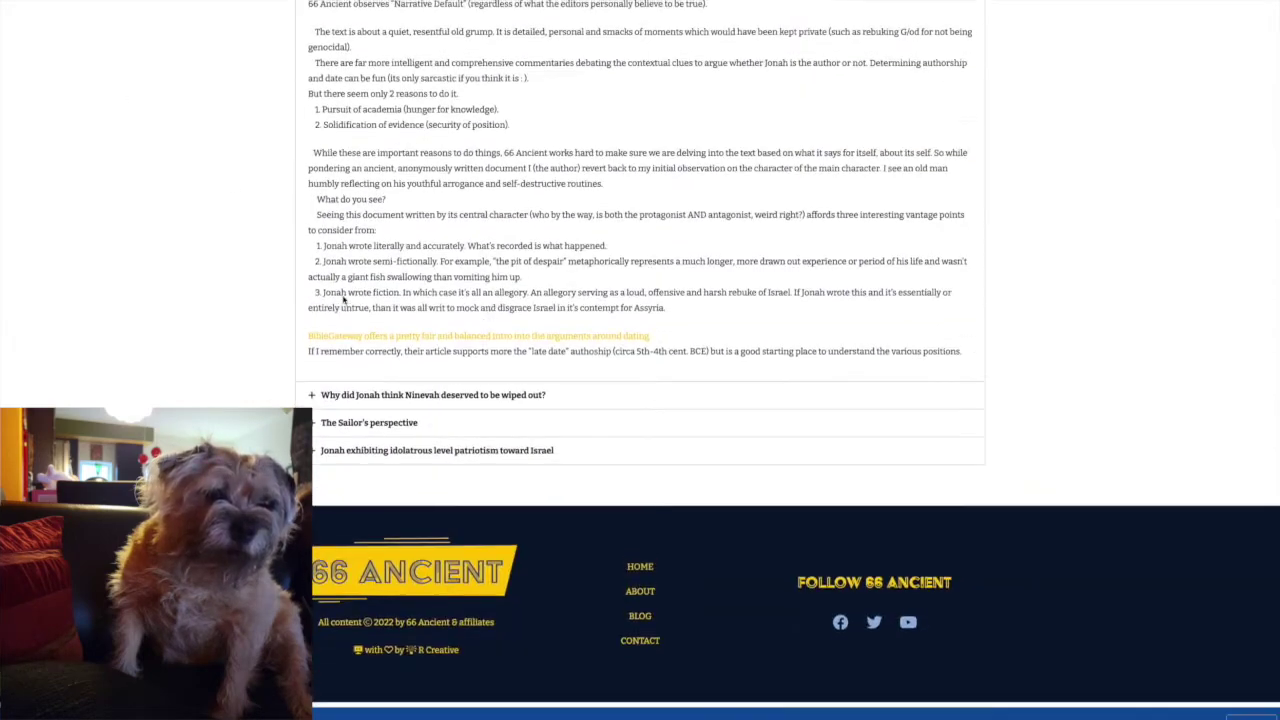
pyautogui.click(317, 463)
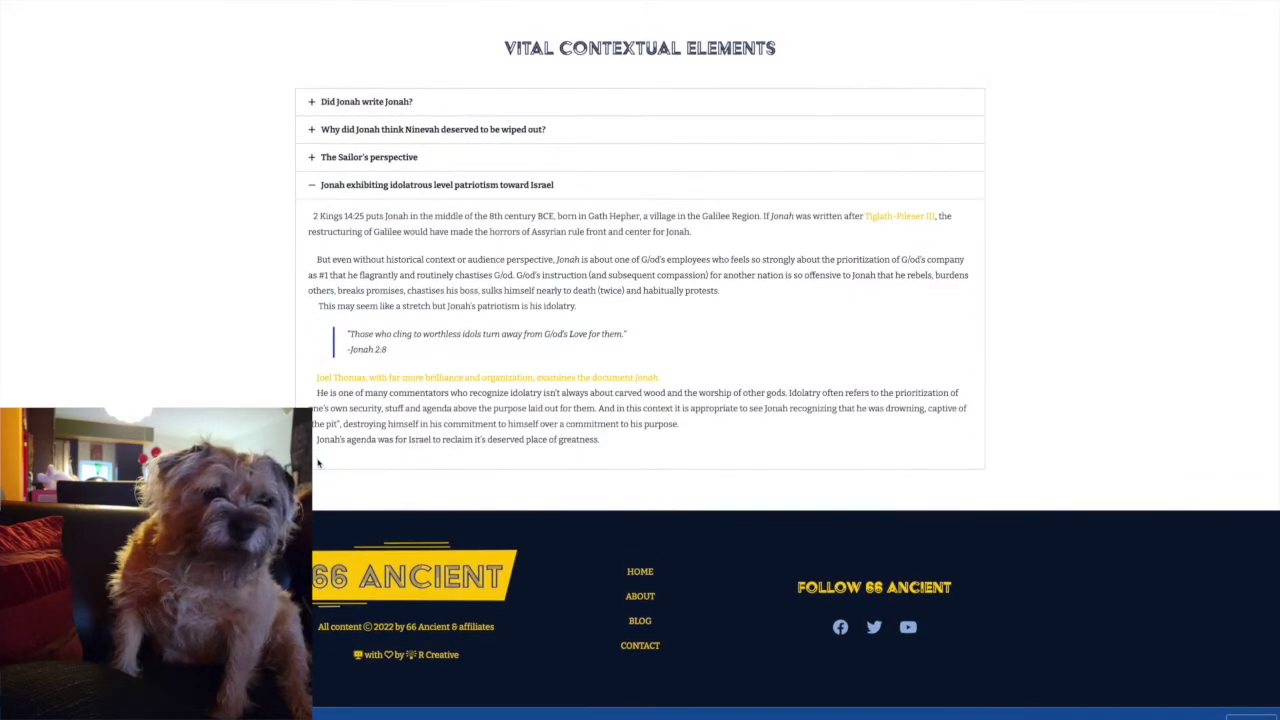
# Open the Jonah 1 chapter study from the Chapter Studies on Jonah's character page.
pyautogui.scroll(10, 320, 462)
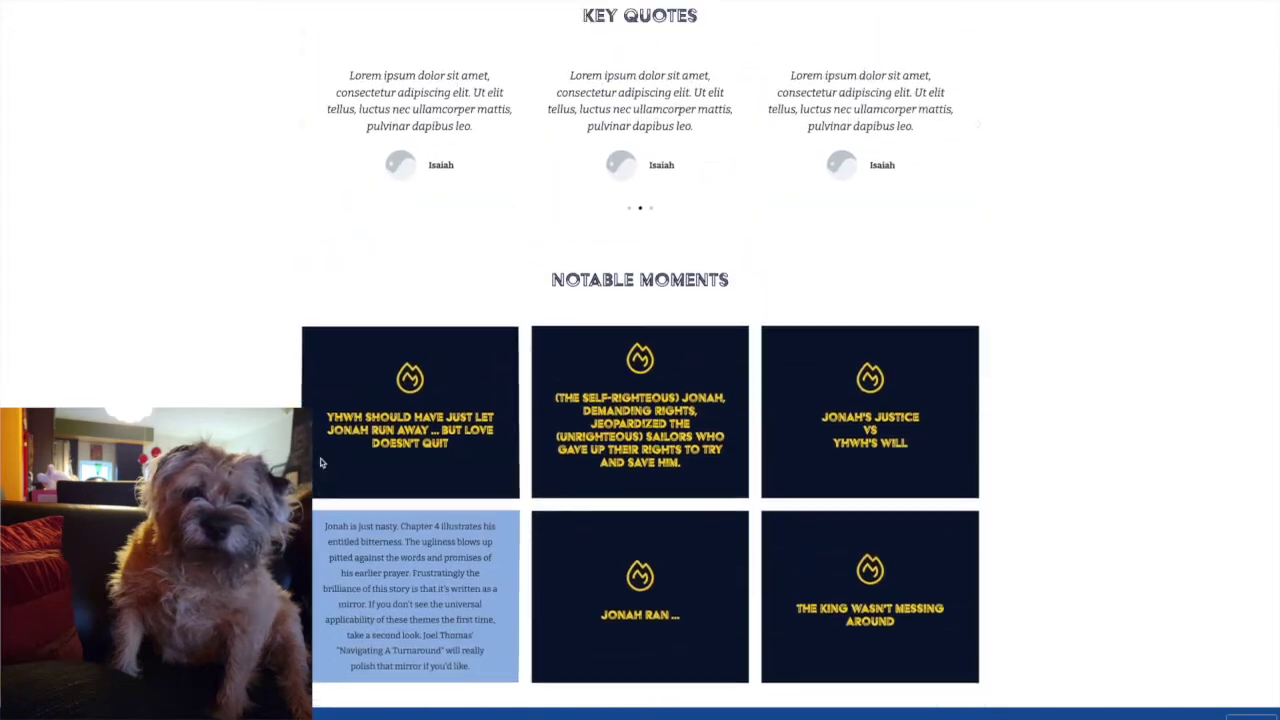
pyautogui.scroll(5, 321, 462)
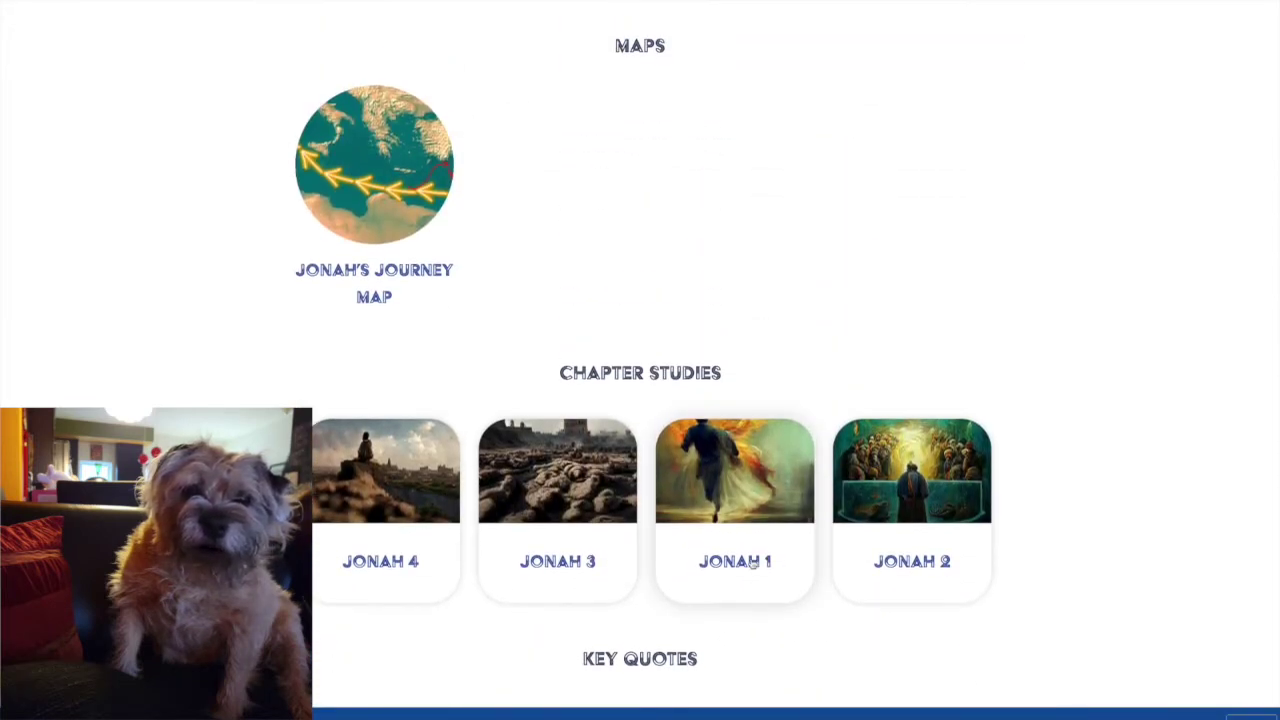
pyautogui.click(752, 564)
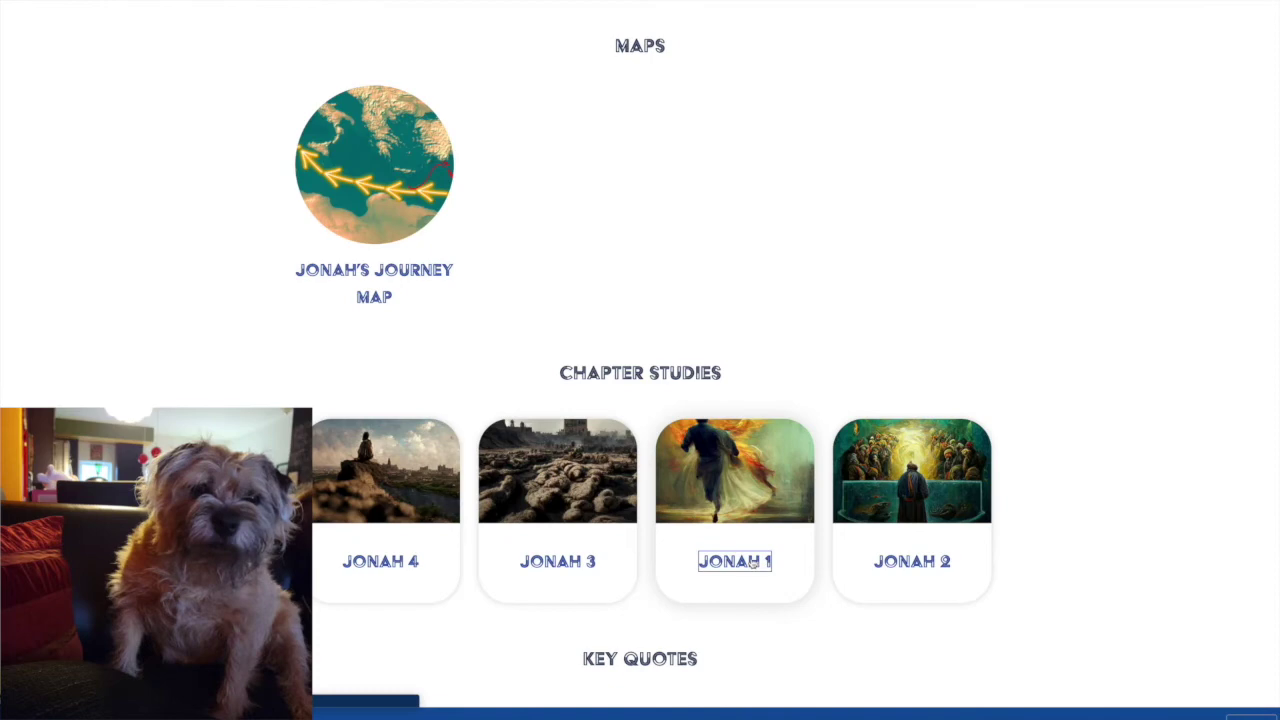
# Play the embedded Jonah 1 chapter reading video in the chapter study and adjust the sound volume.
pyautogui.scroll(-3, 716, 491)
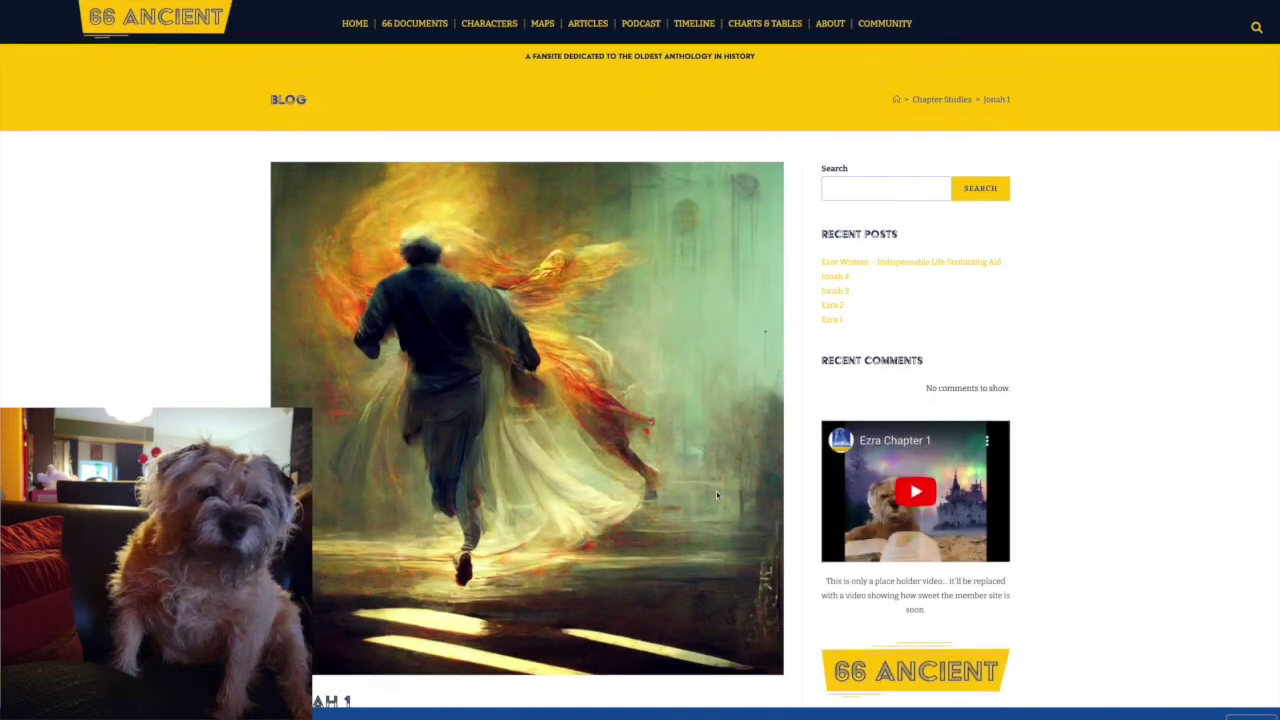
pyautogui.scroll(-3, 716, 495)
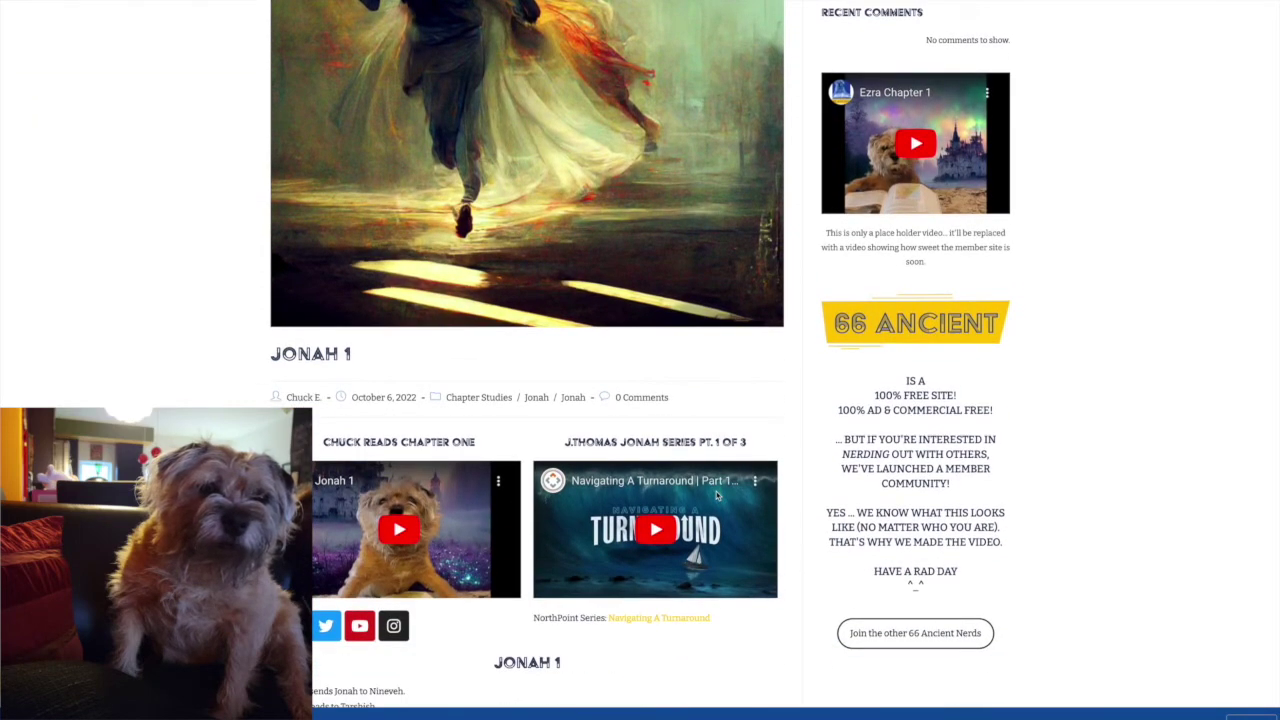
pyautogui.scroll(-2, 657, 455)
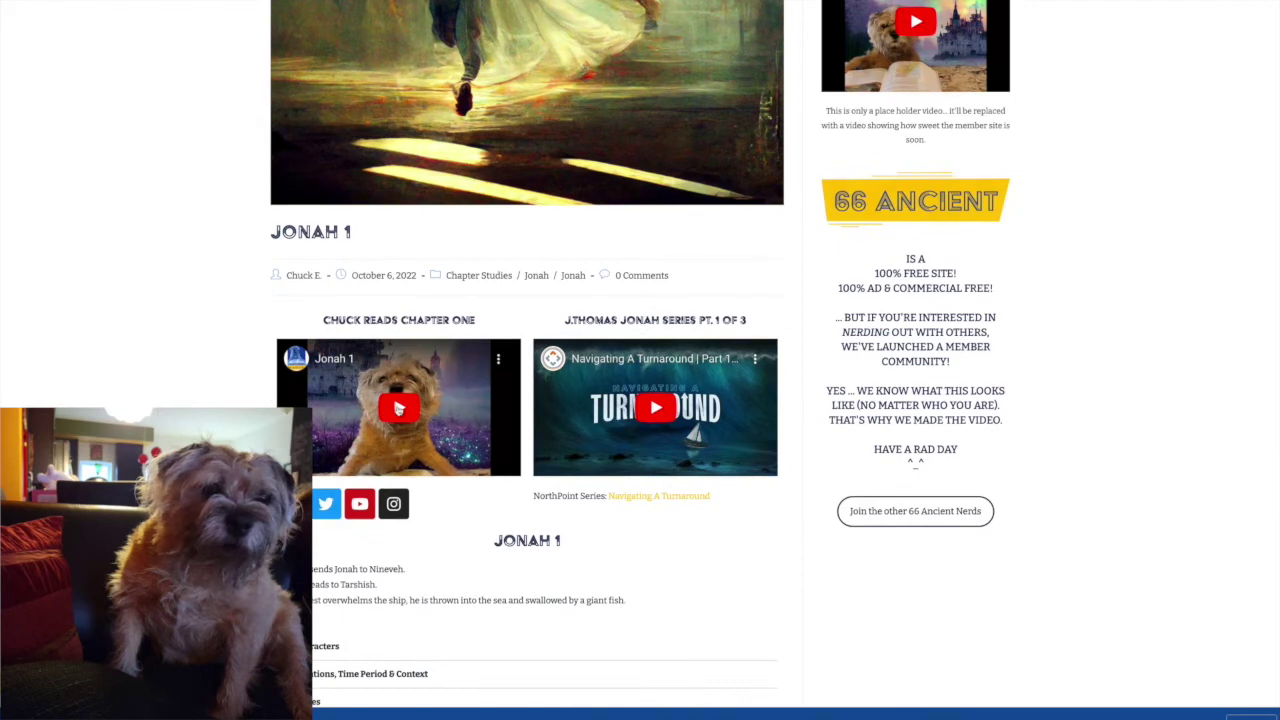
pyautogui.click(398, 408)
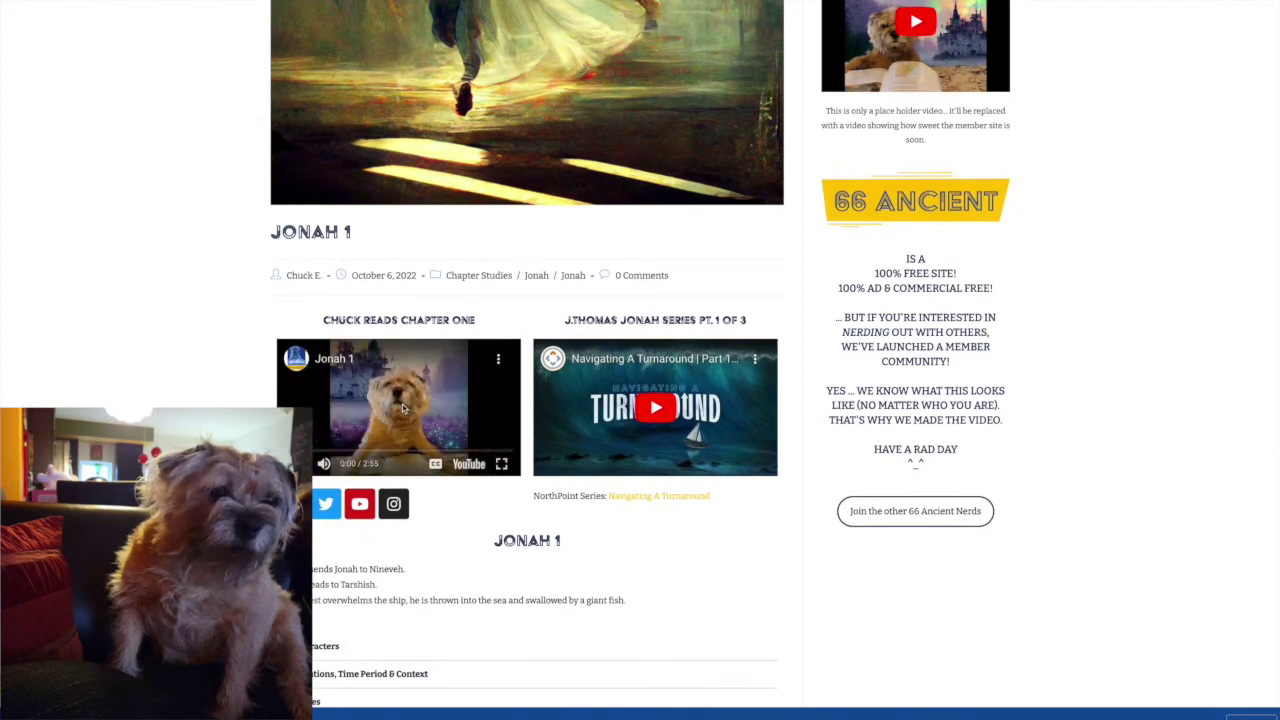
pyautogui.press('XF86AudioRaiseVolume')
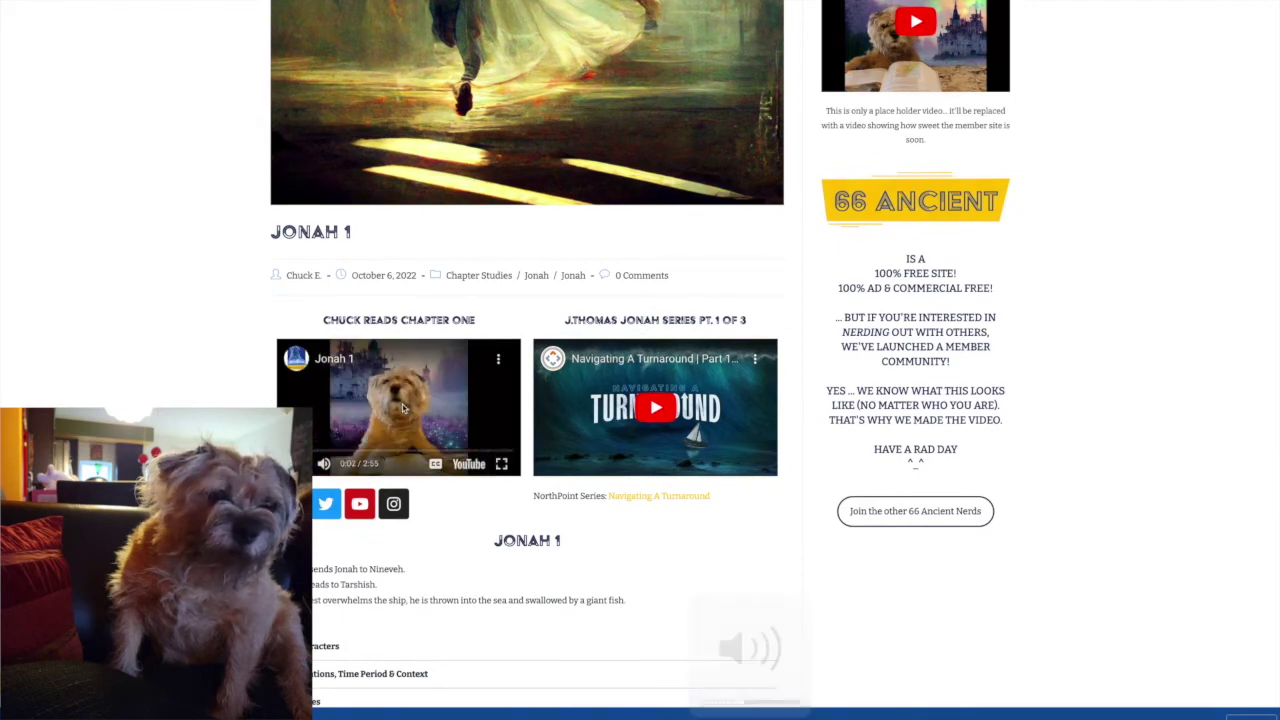
# Expand the Characters and the Locations, Time Period & Context entries below the Jonah 1 summary.
pyautogui.scroll(-1, 461, 411)
pyautogui.scroll(-4, 461, 411)
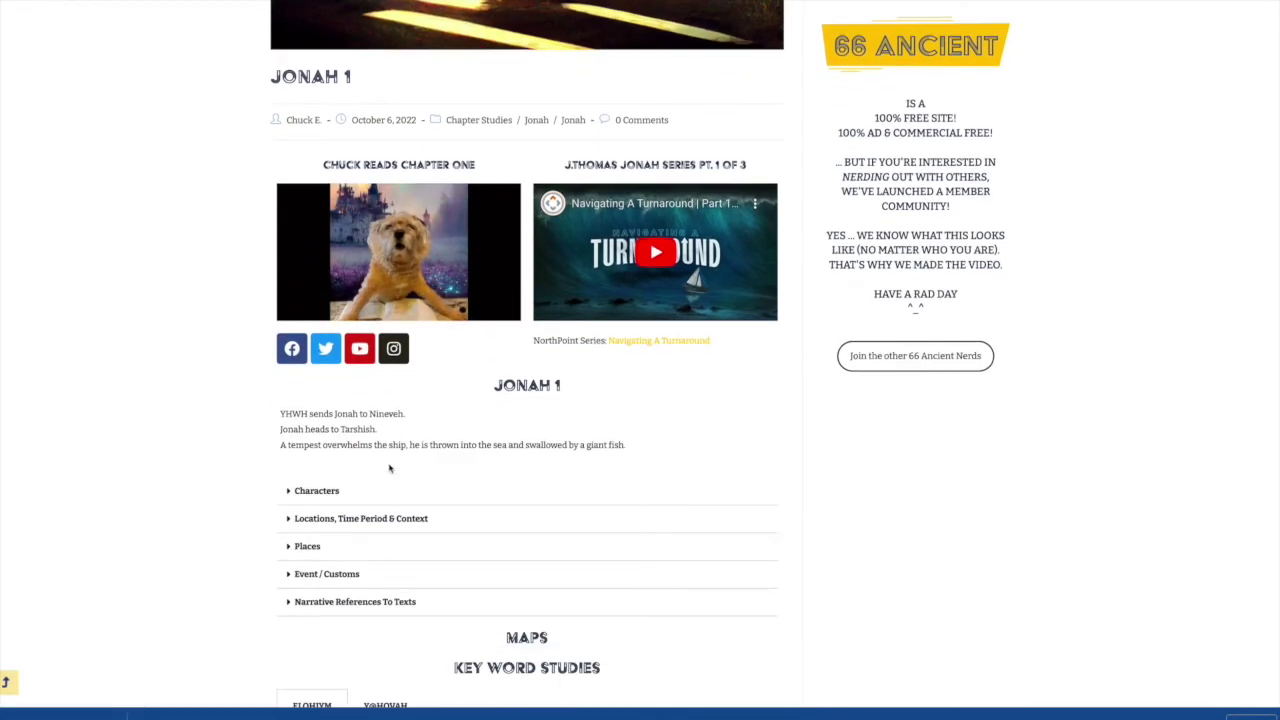
pyautogui.click(293, 428)
pyautogui.scroll(-2, 296, 432)
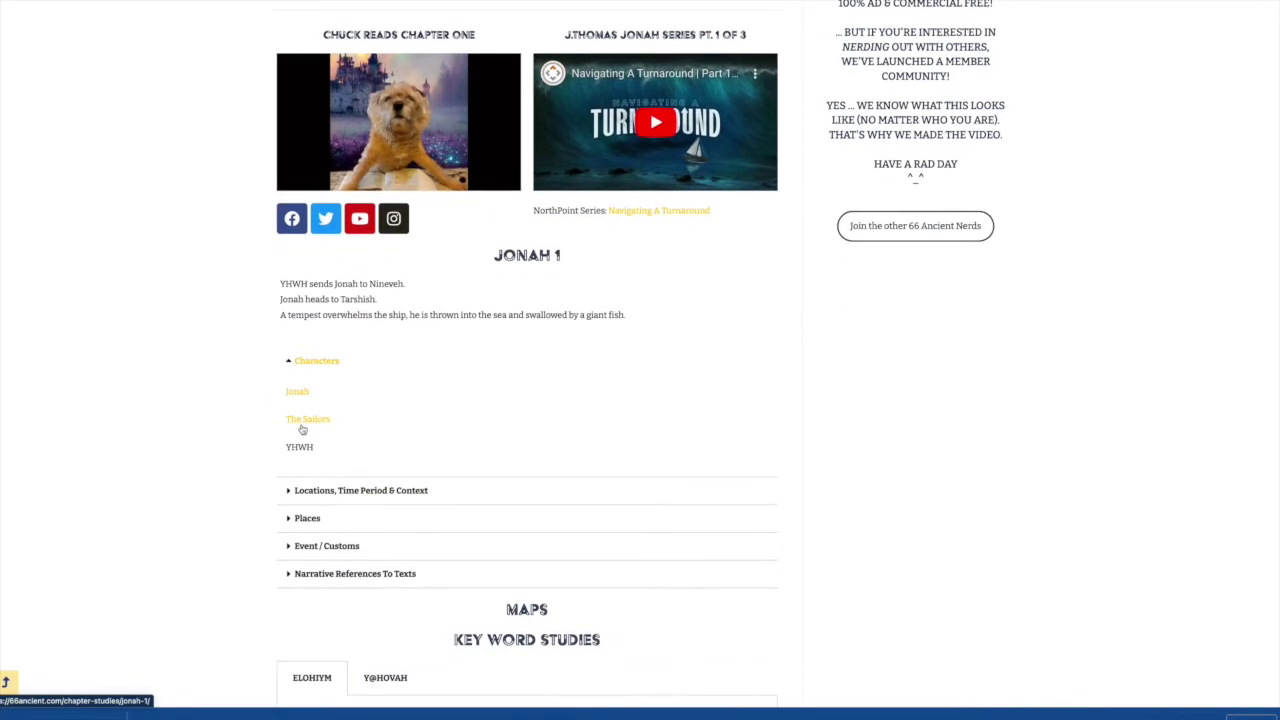
pyautogui.click(281, 446)
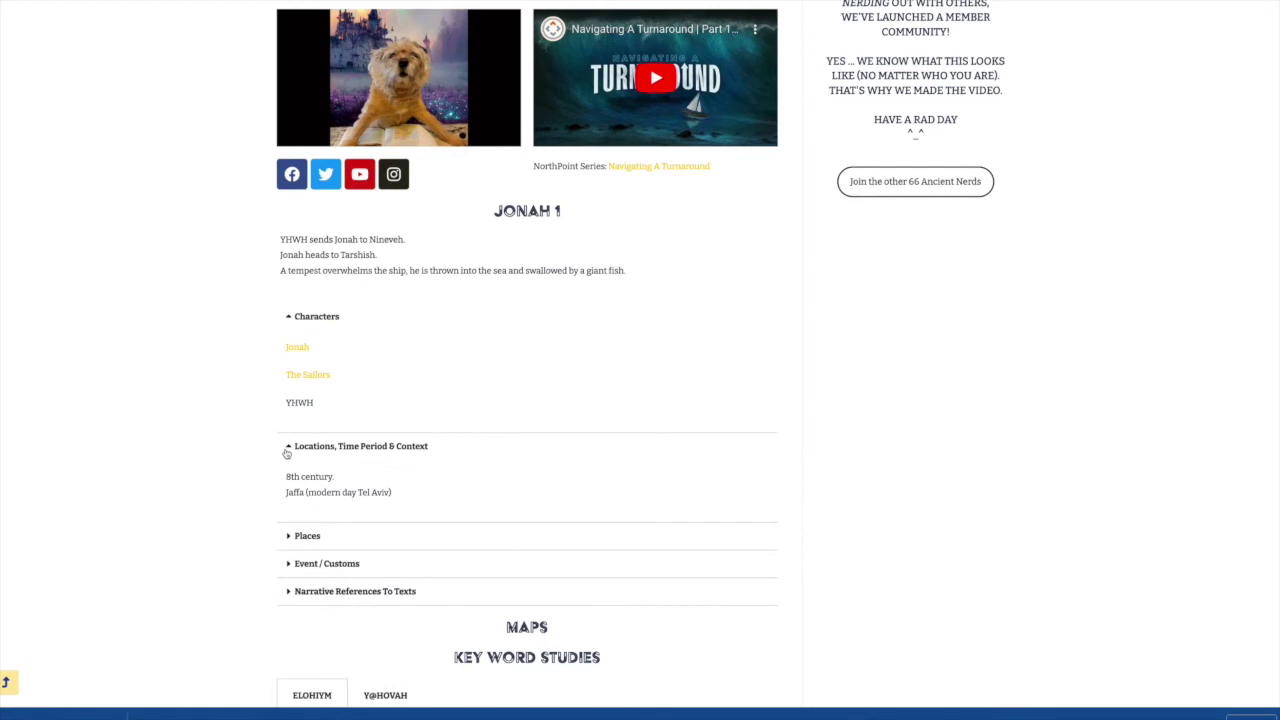
# Expand the Places entry, collapse Locations, Time Period & Context and Characters, and open the Event / Customs entry.
pyautogui.scroll(-1, 287, 455)
pyautogui.click(298, 476)
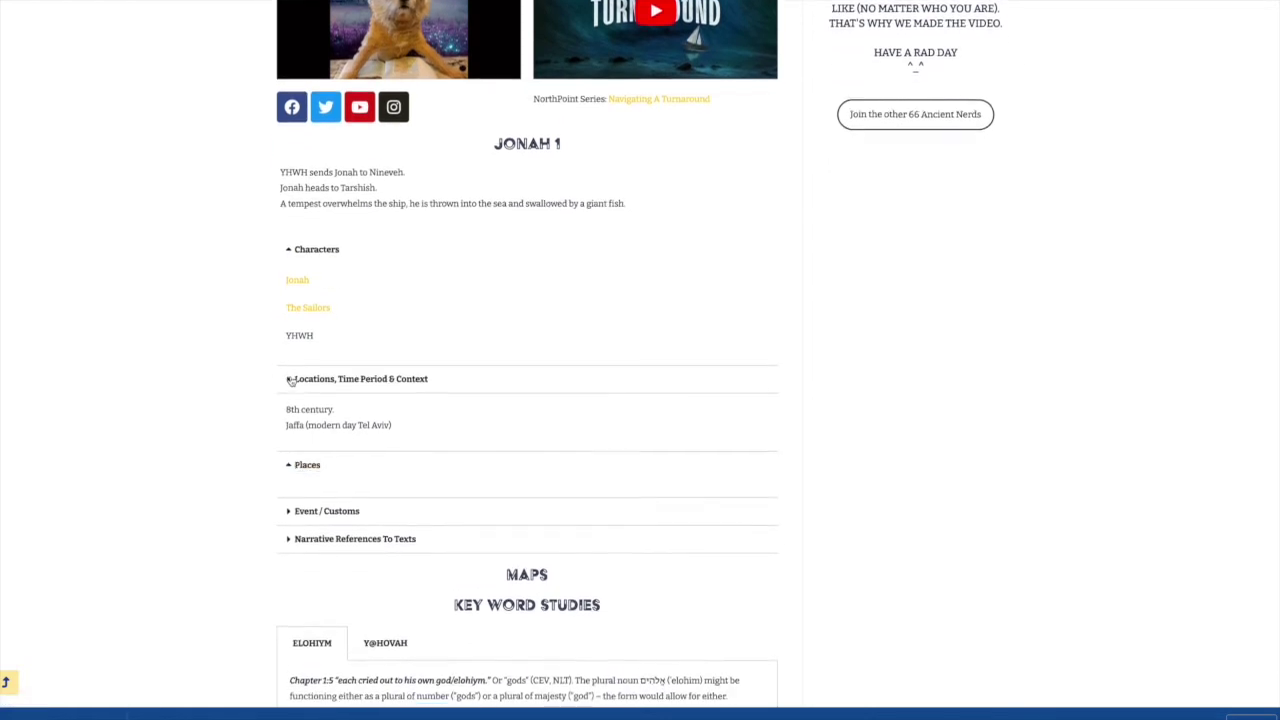
pyautogui.click(291, 380)
pyautogui.click(289, 249)
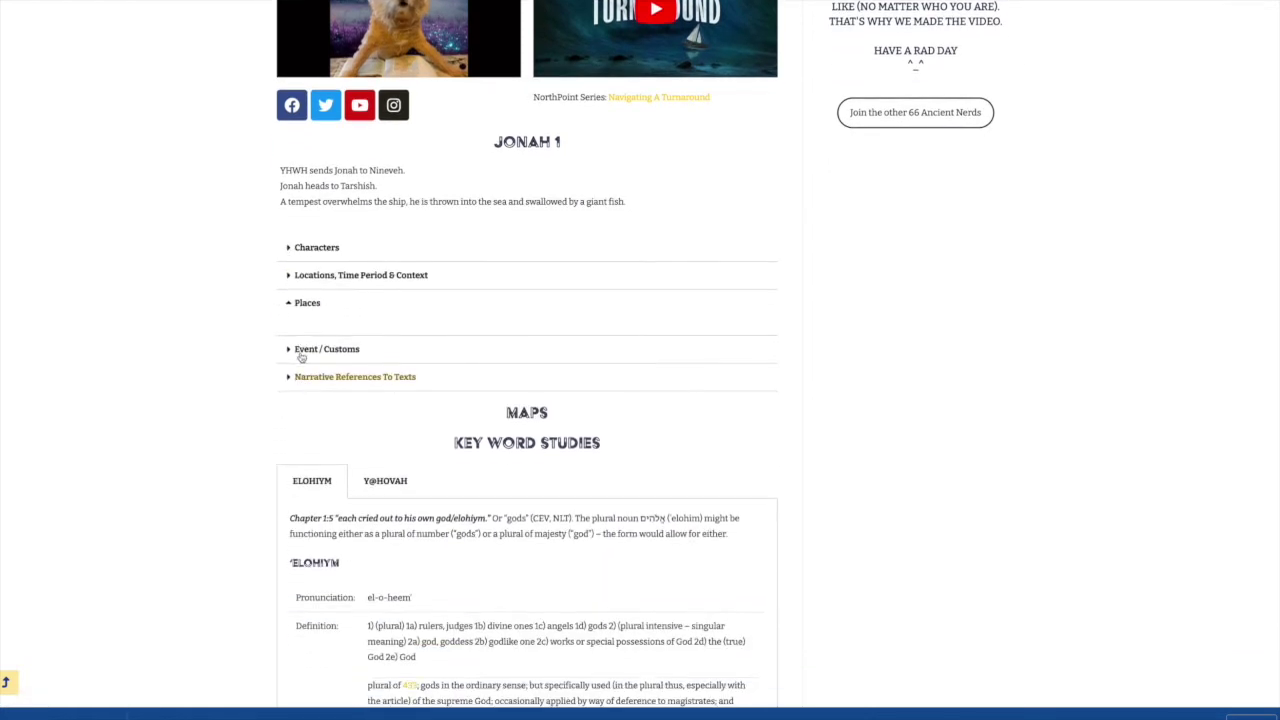
pyautogui.click(302, 351)
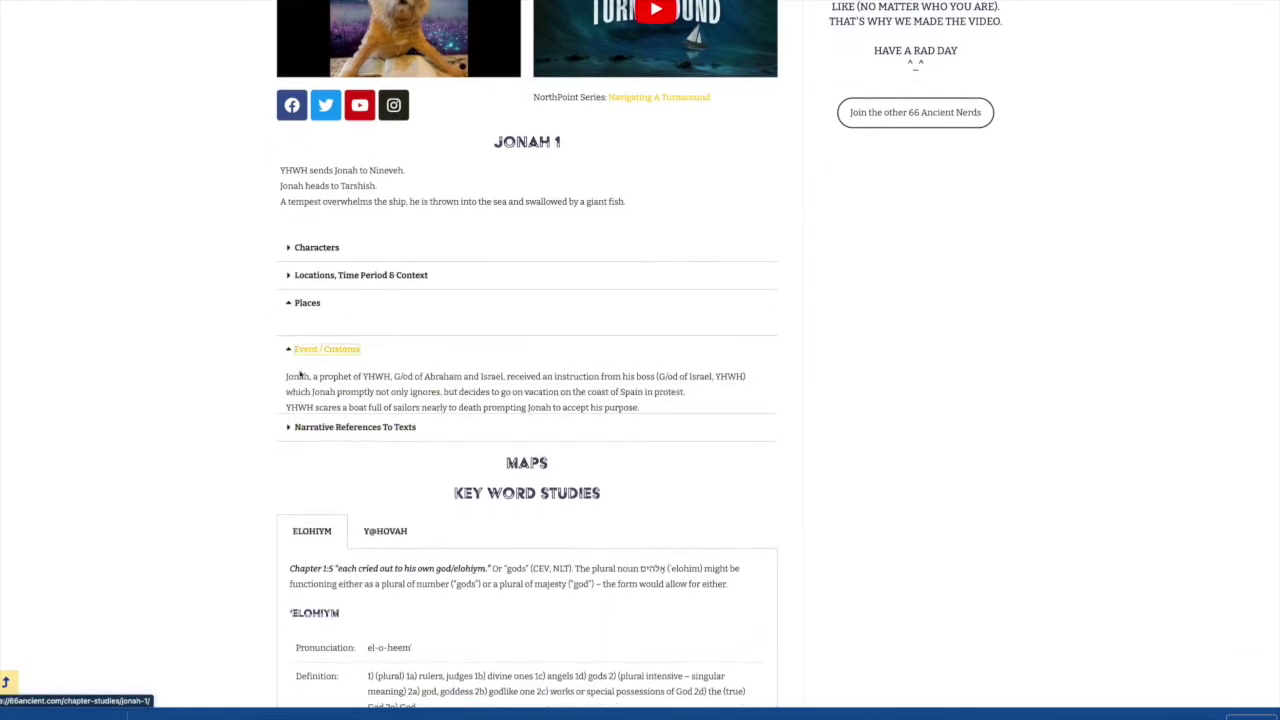
# Expand and collapse the Narrative References To Texts entry, and collapse the Event / Customs entry.
pyautogui.click(294, 456)
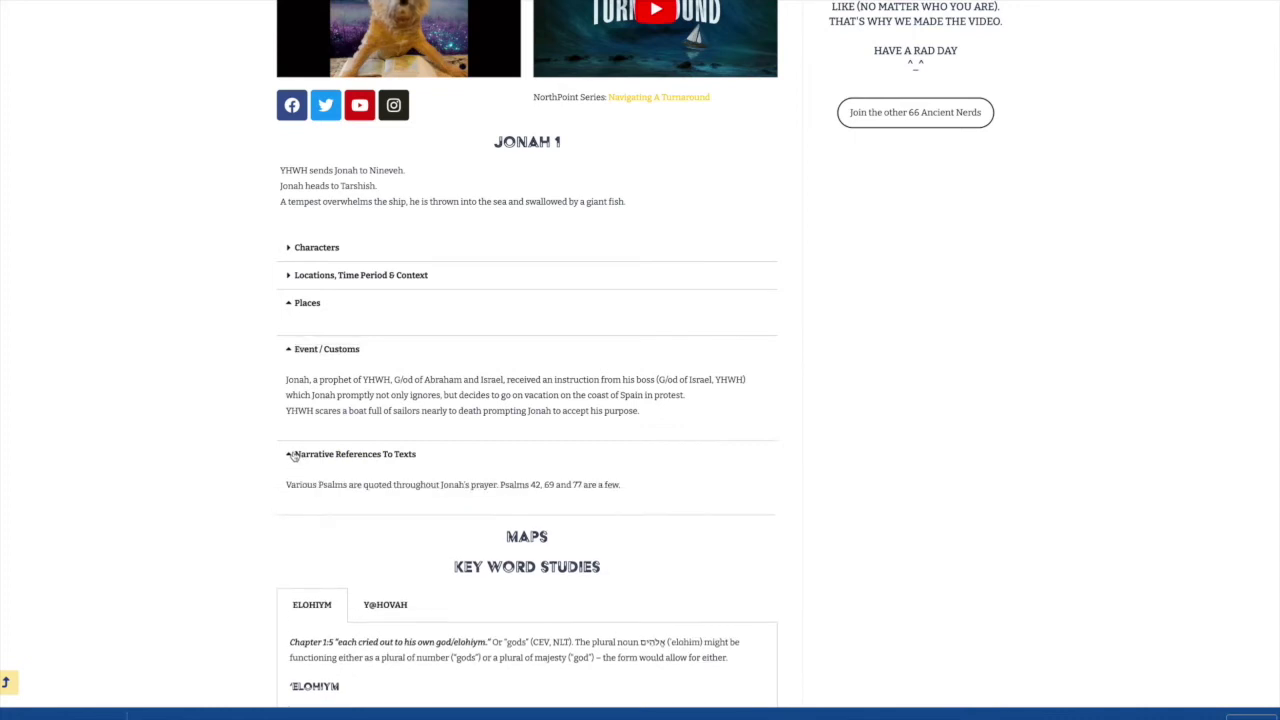
pyautogui.click(294, 456)
pyautogui.click(294, 350)
# Open the Y@HOVAH word under Key Word Studies and look through the rest of the Jonah 1 study.
pyautogui.scroll(-3, 294, 355)
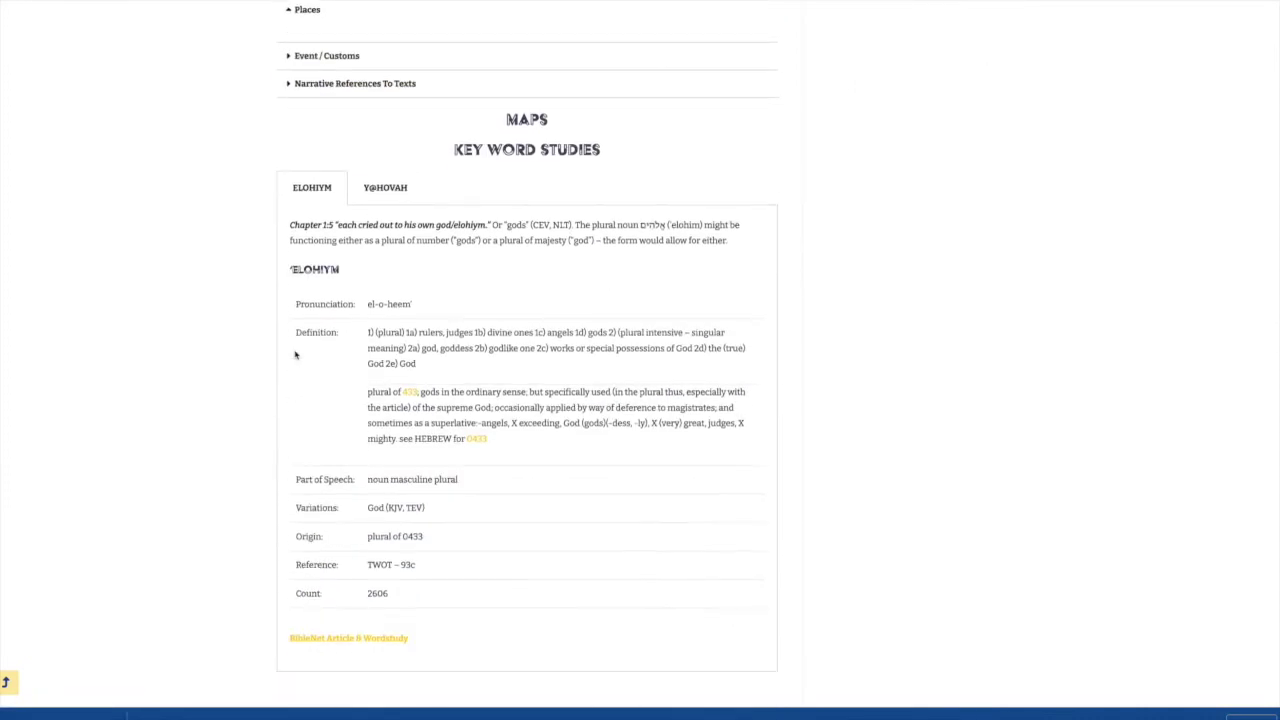
pyautogui.click(386, 187)
pyautogui.scroll(-5, 381, 238)
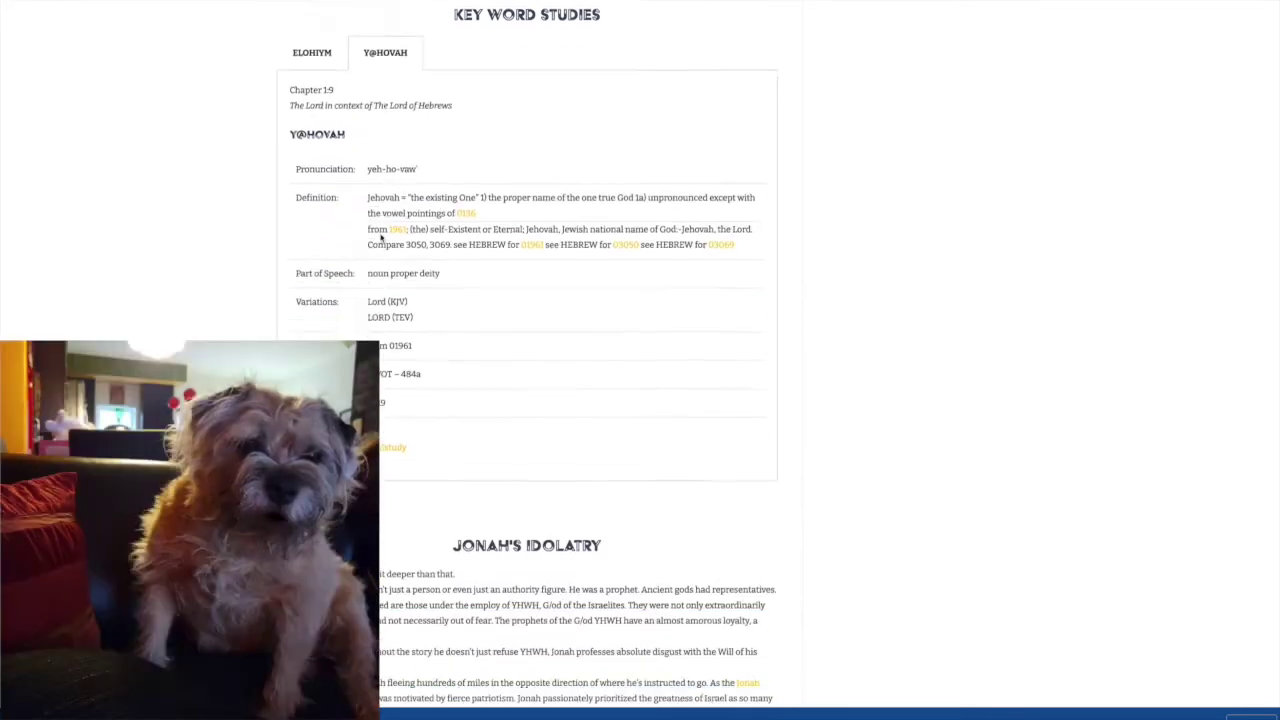
pyautogui.scroll(-3, 381, 238)
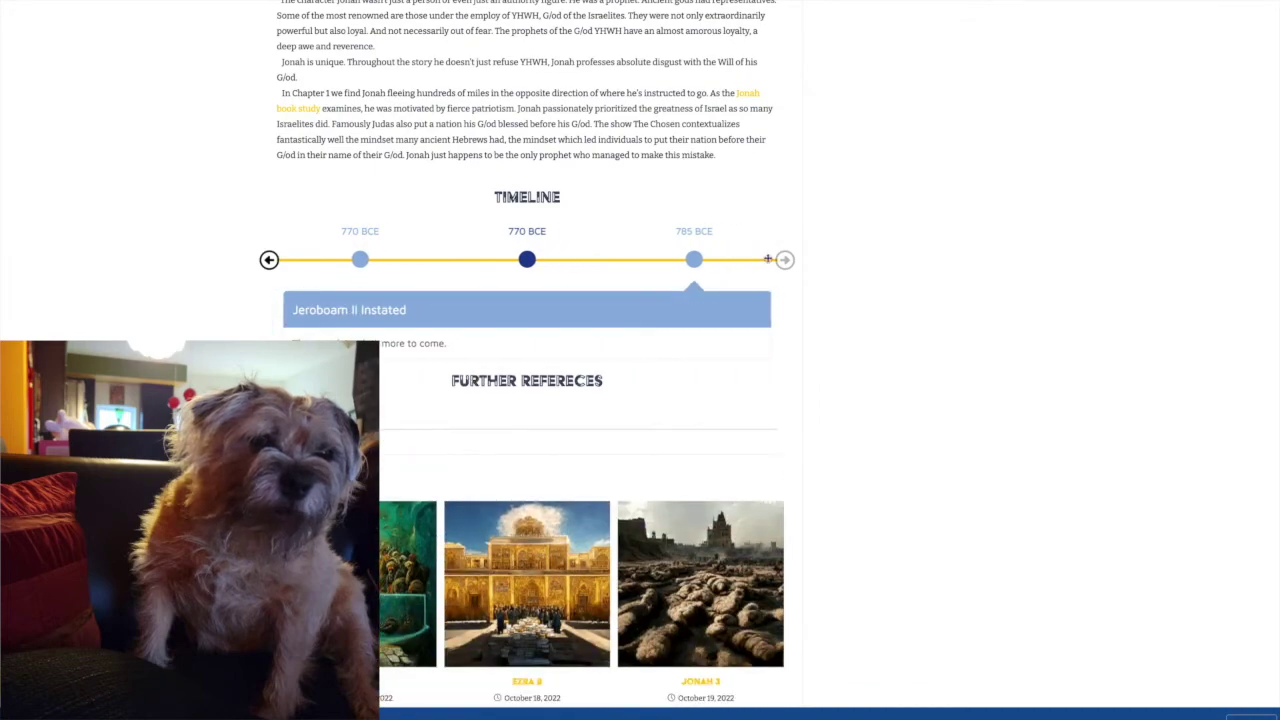
pyautogui.scroll(-5, 768, 259)
# Pause the Jonah 1 reading video and play the Navigating A Turnaround video, skipping ahead to around the 6:40 mark.
pyautogui.scroll(8, 768, 260)
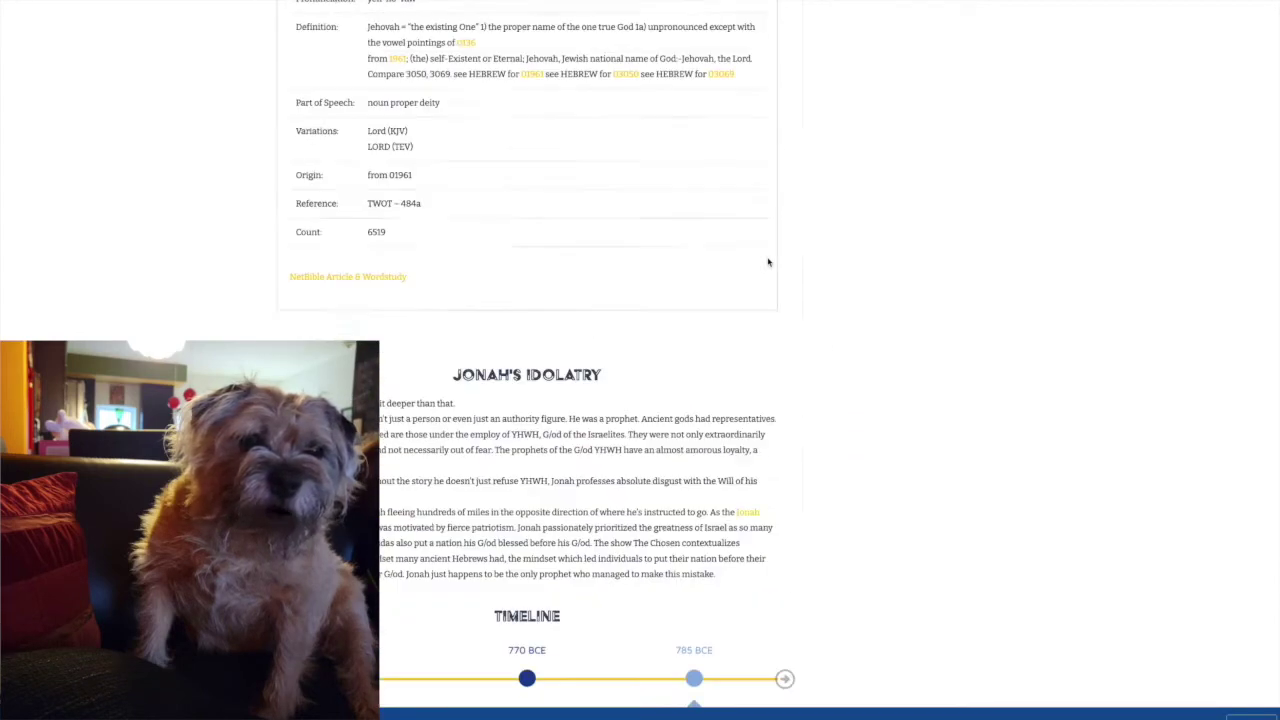
pyautogui.scroll(10, 768, 262)
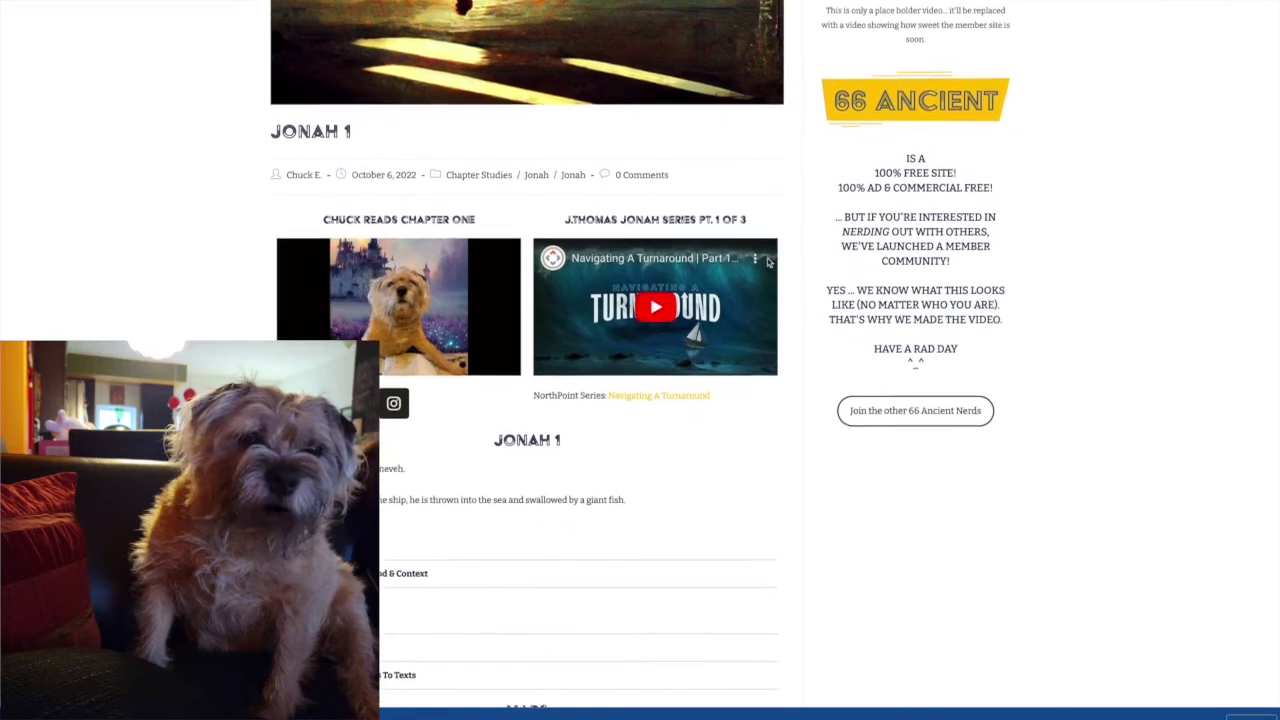
pyautogui.scroll(-2, 768, 261)
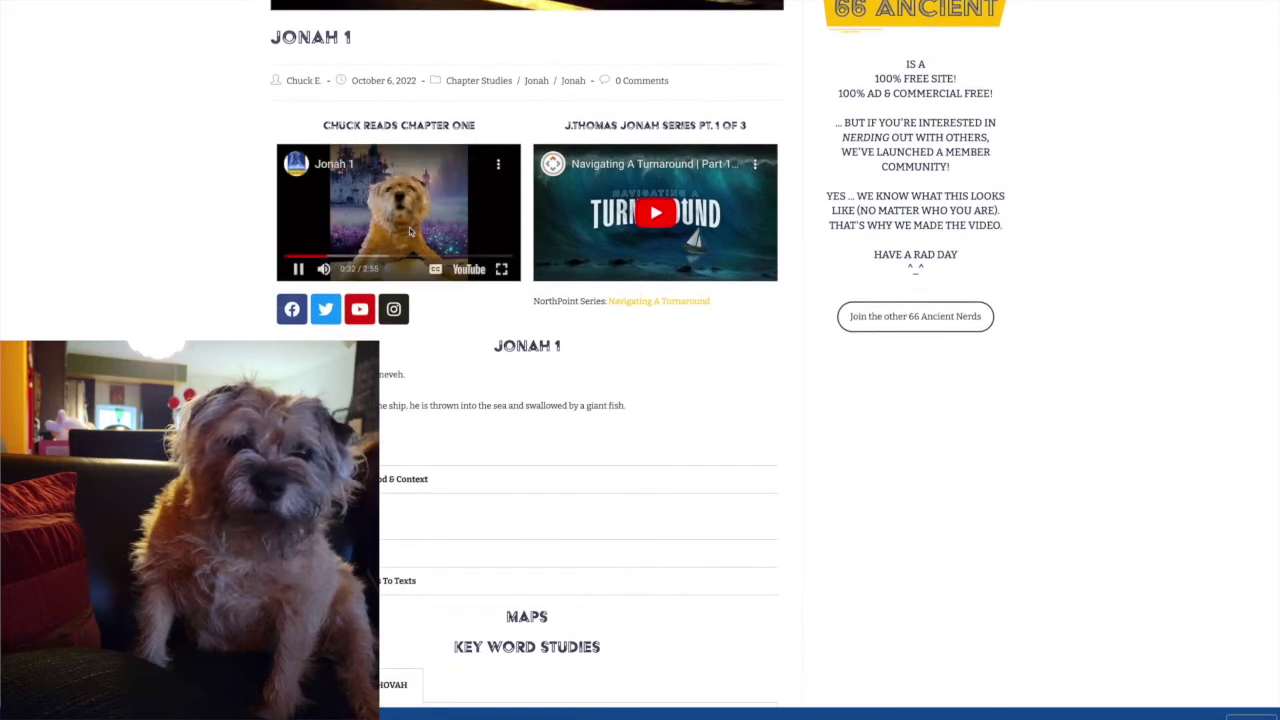
pyautogui.click(339, 266)
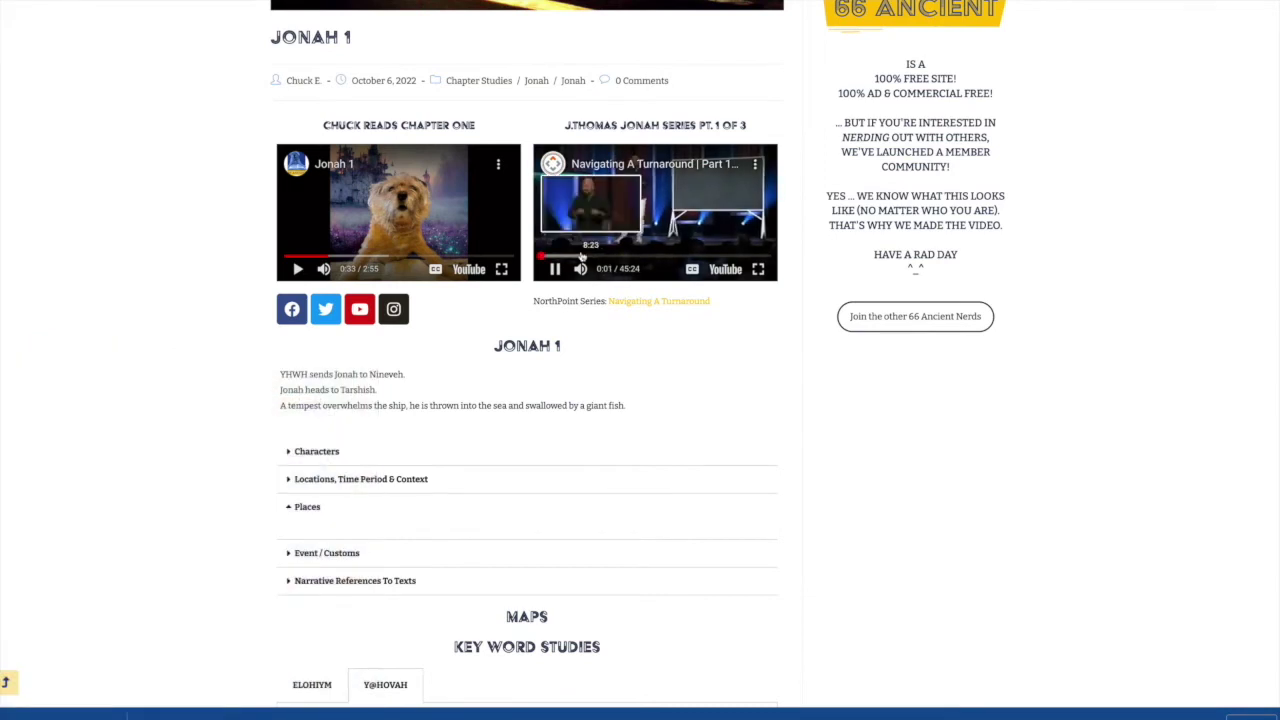
pyautogui.click(575, 257)
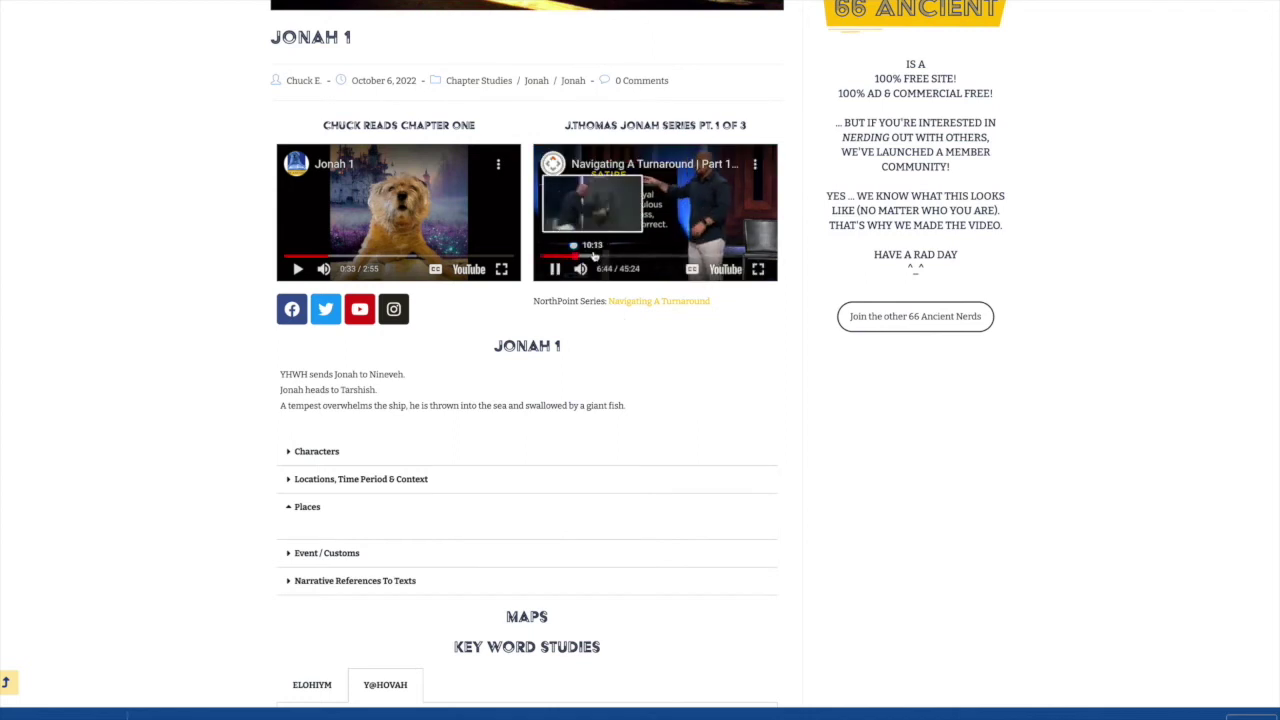
# Expand the lecture entry under the further references near the end of the Jonah 1 study.
pyautogui.scroll(3, 600, 260)
pyautogui.scroll(4, 598, 257)
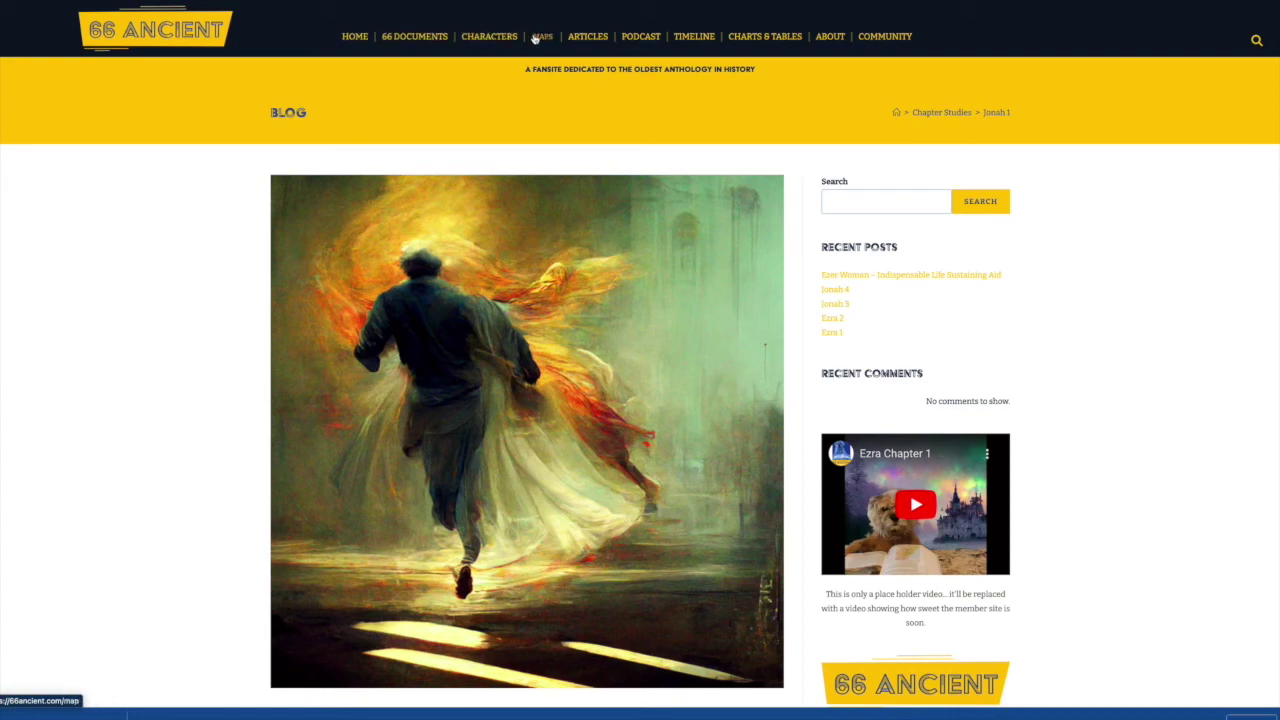
pyautogui.scroll(-20, 495, 88)
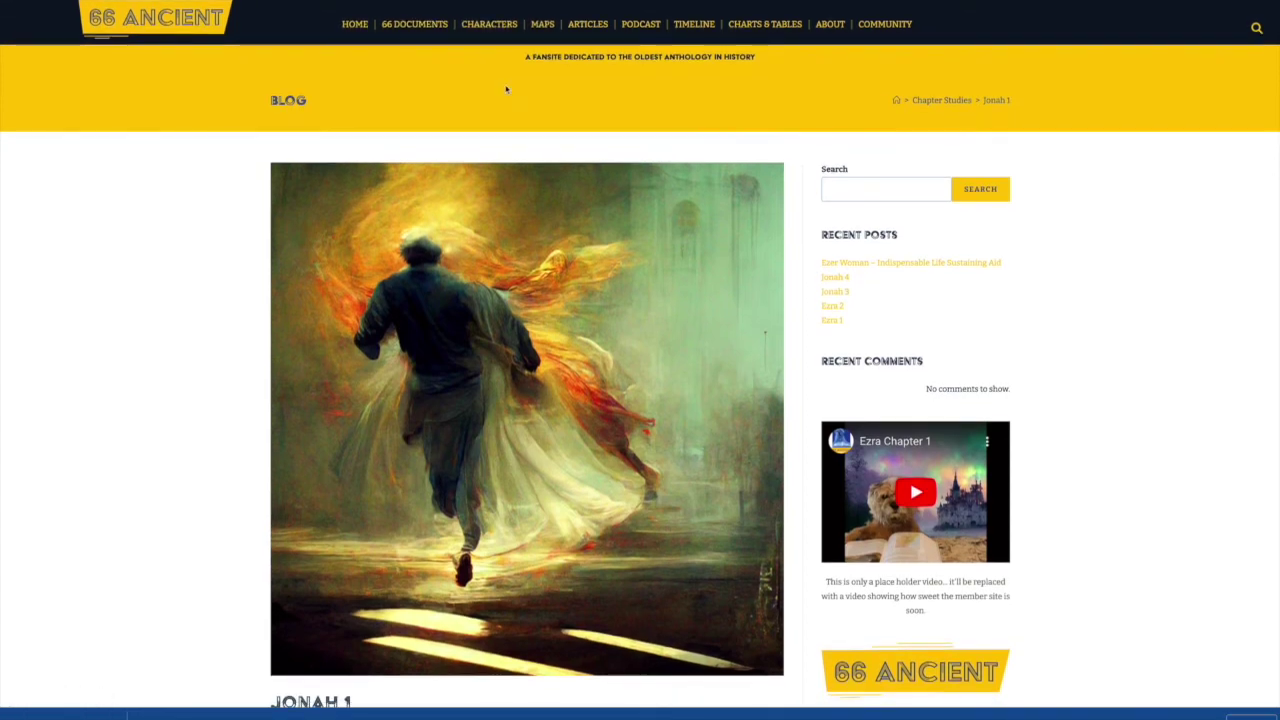
pyautogui.scroll(-15, 481, 85)
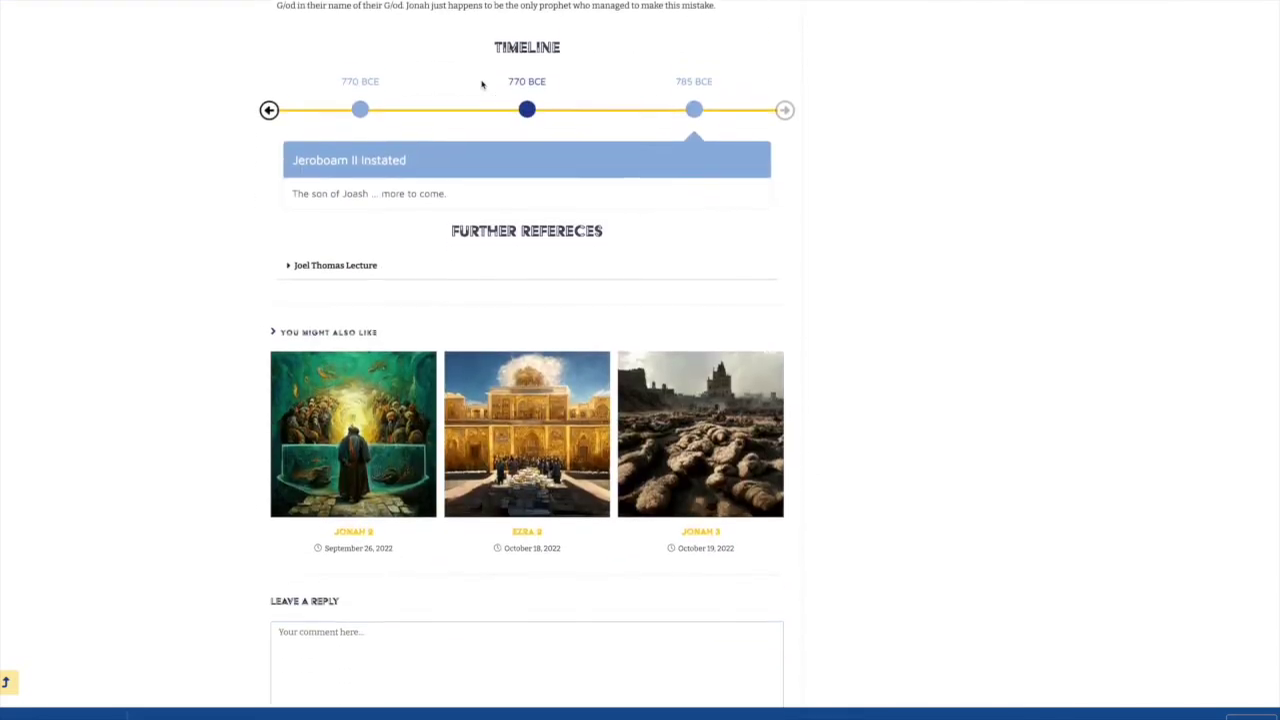
pyautogui.scroll(2, 481, 85)
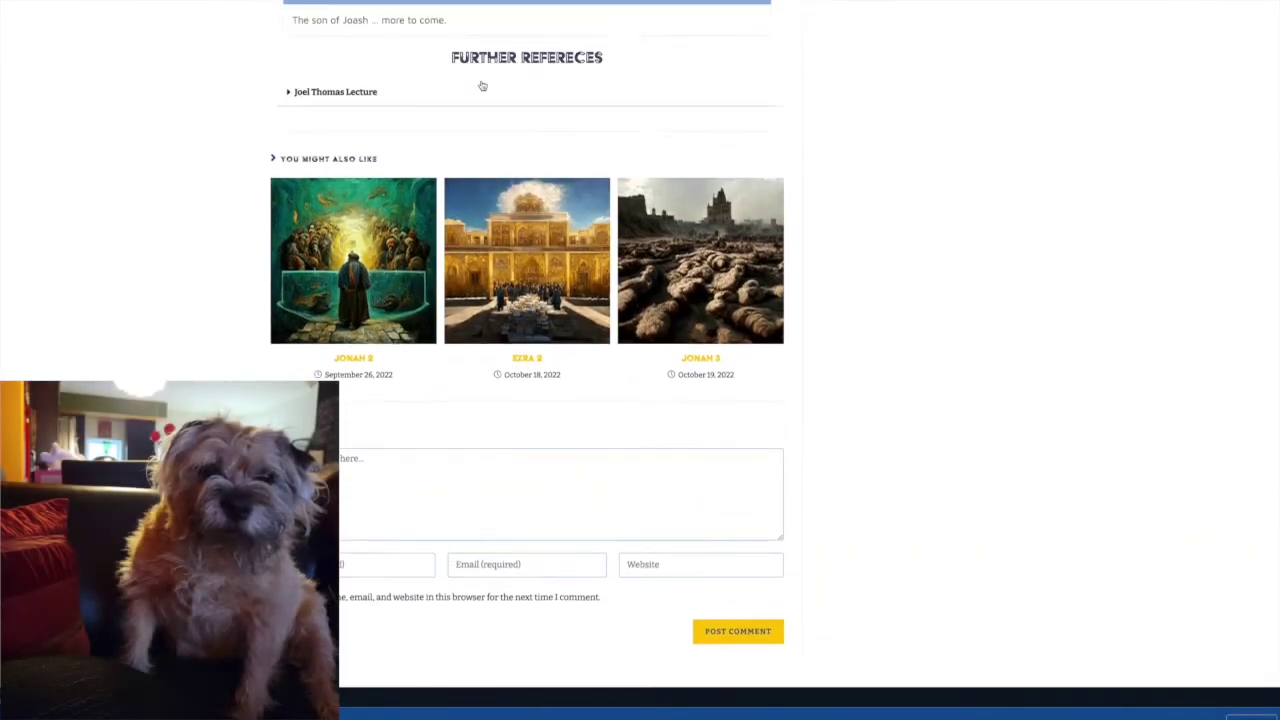
pyautogui.click(288, 103)
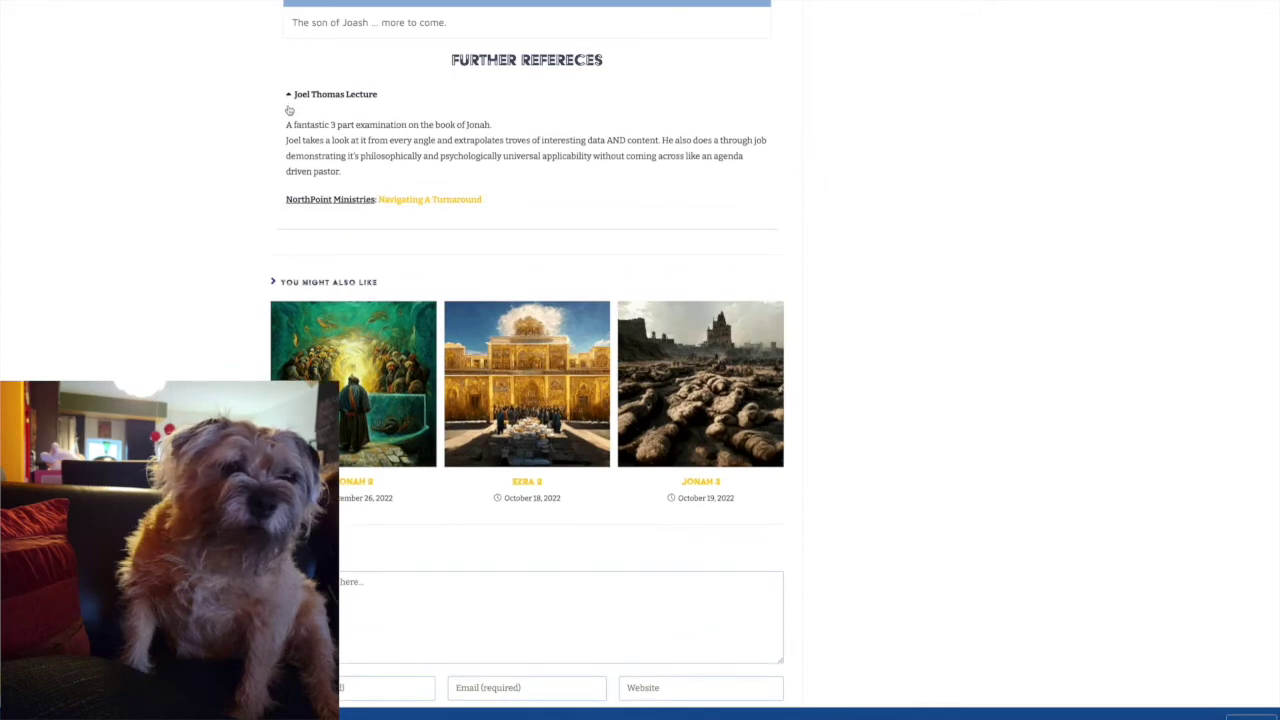
# Open the Jonah document from the site's 66 Documents page.
pyautogui.scroll(4, 289, 109)
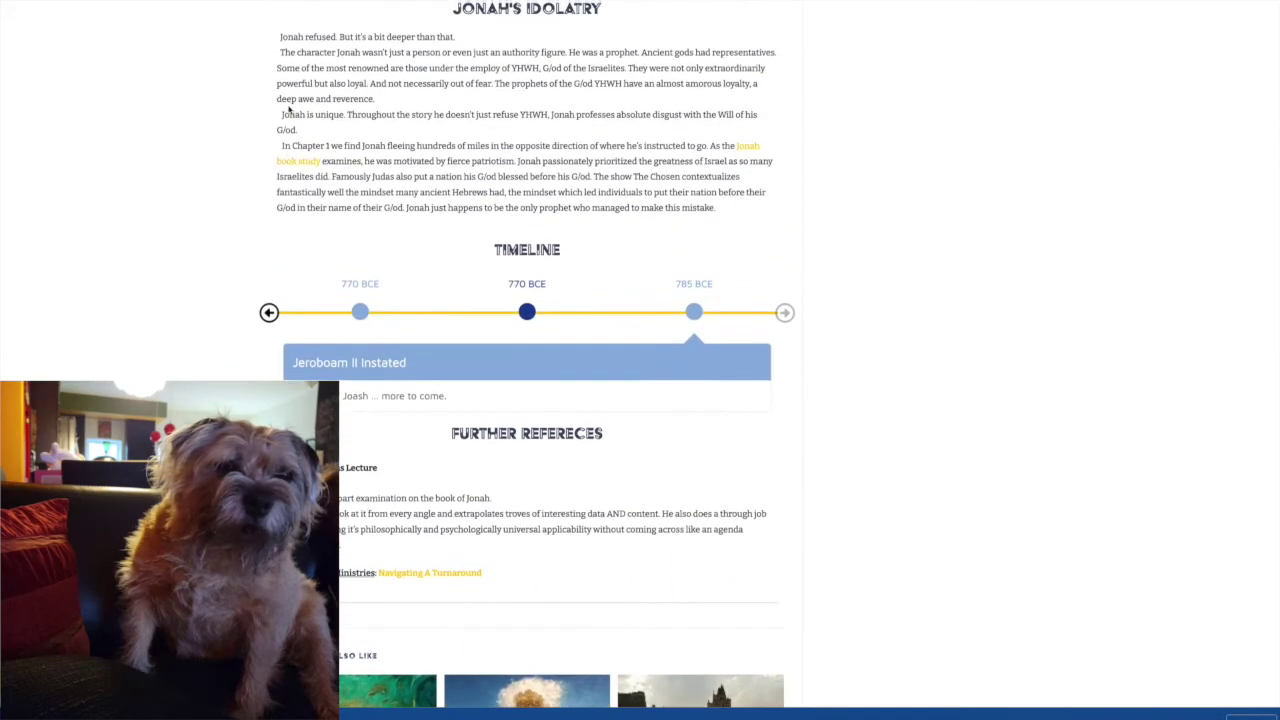
pyautogui.scroll(12, 289, 110)
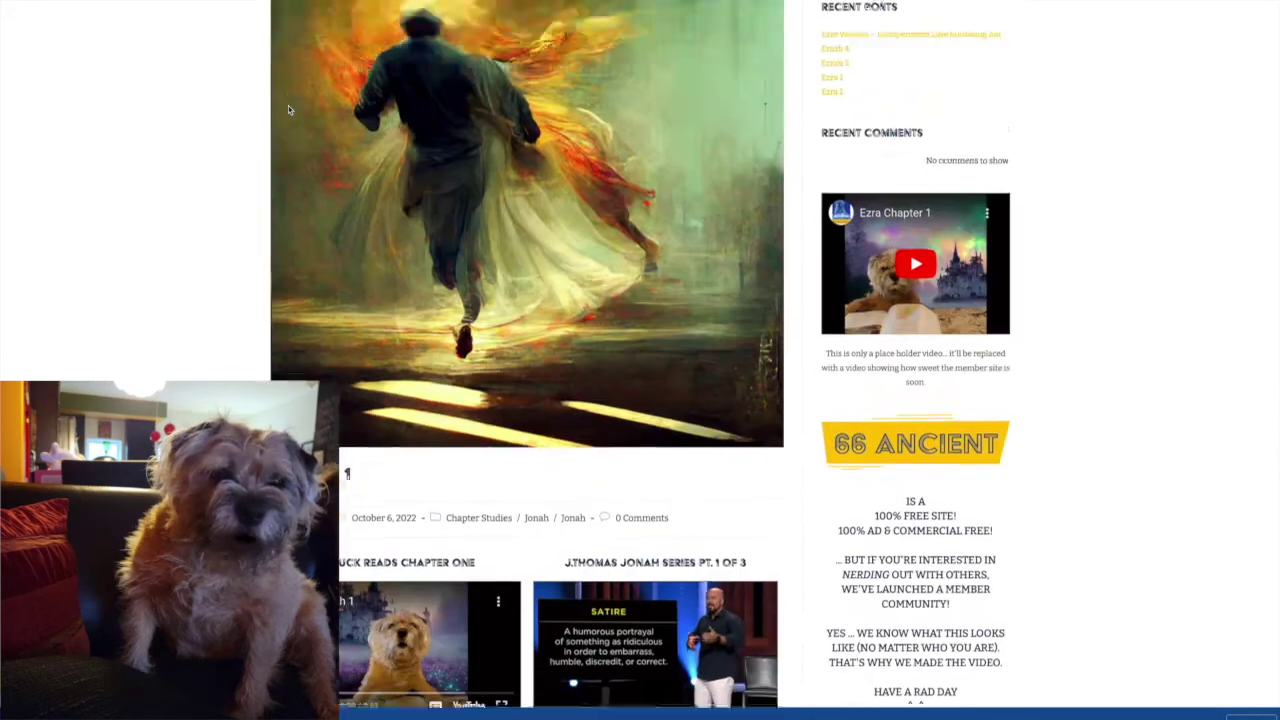
pyautogui.scroll(3, 288, 110)
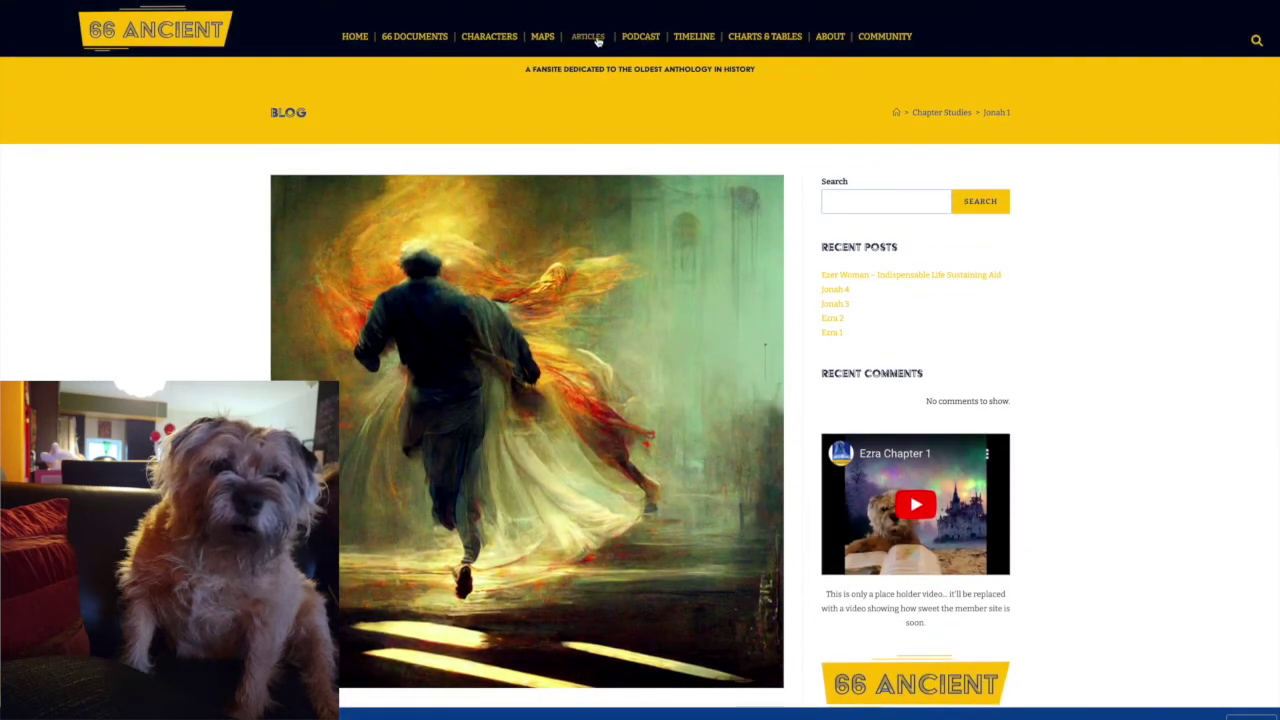
pyautogui.click(414, 36)
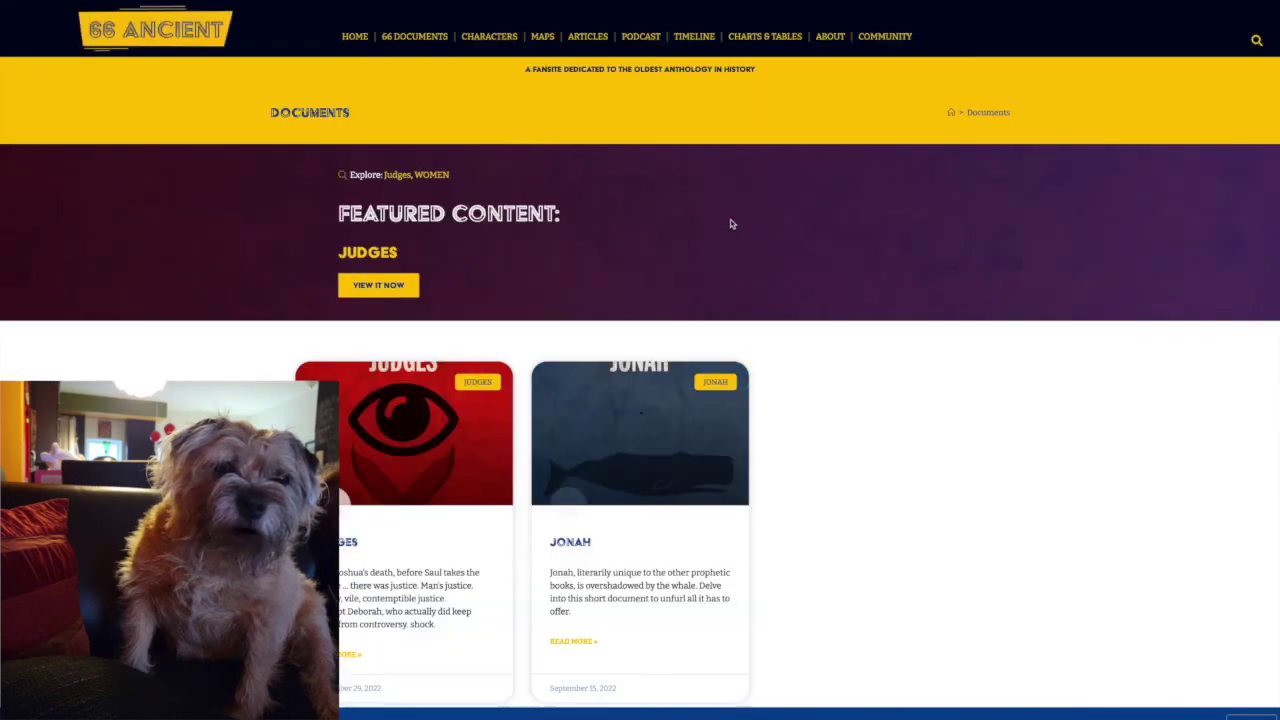
pyautogui.scroll(-3, 731, 220)
pyautogui.click(581, 409)
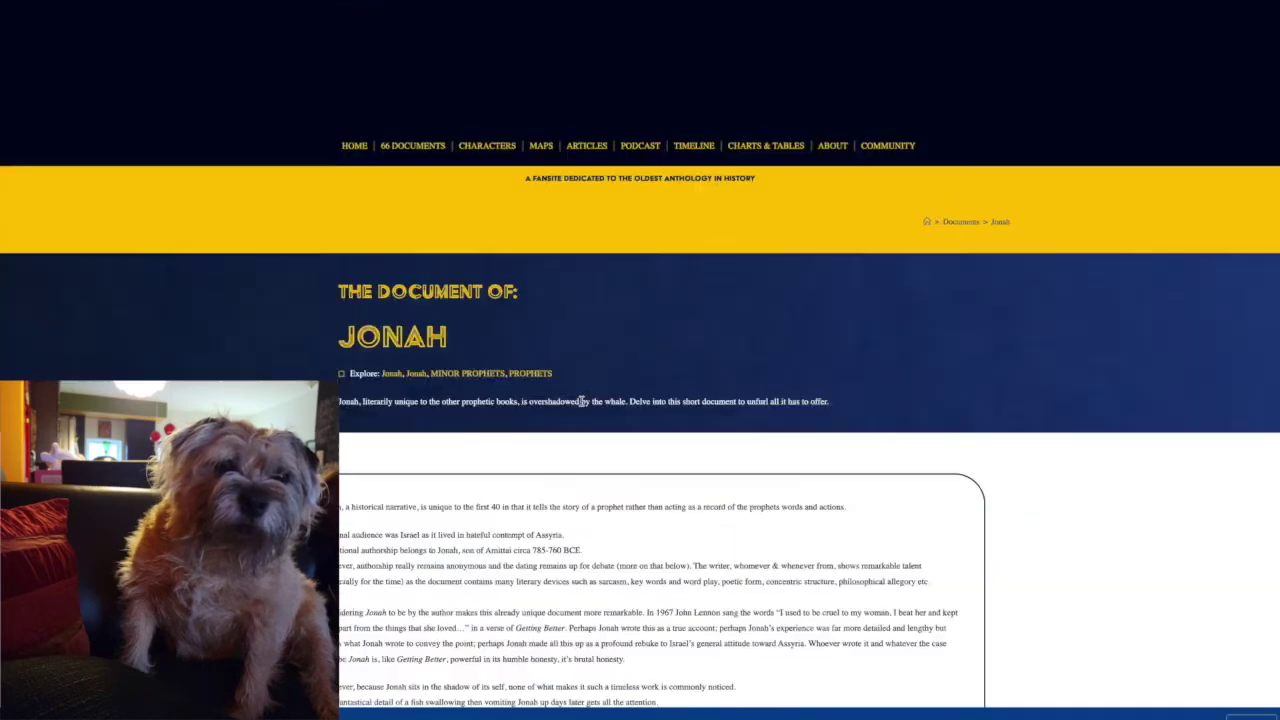
# Under Vital Contextual Elements, view Israel's Contempt for Assyria, The Sailor's Perspective, Jonah's Patriotism and Contemporary Literature in turn.
pyautogui.scroll(-10, 584, 405)
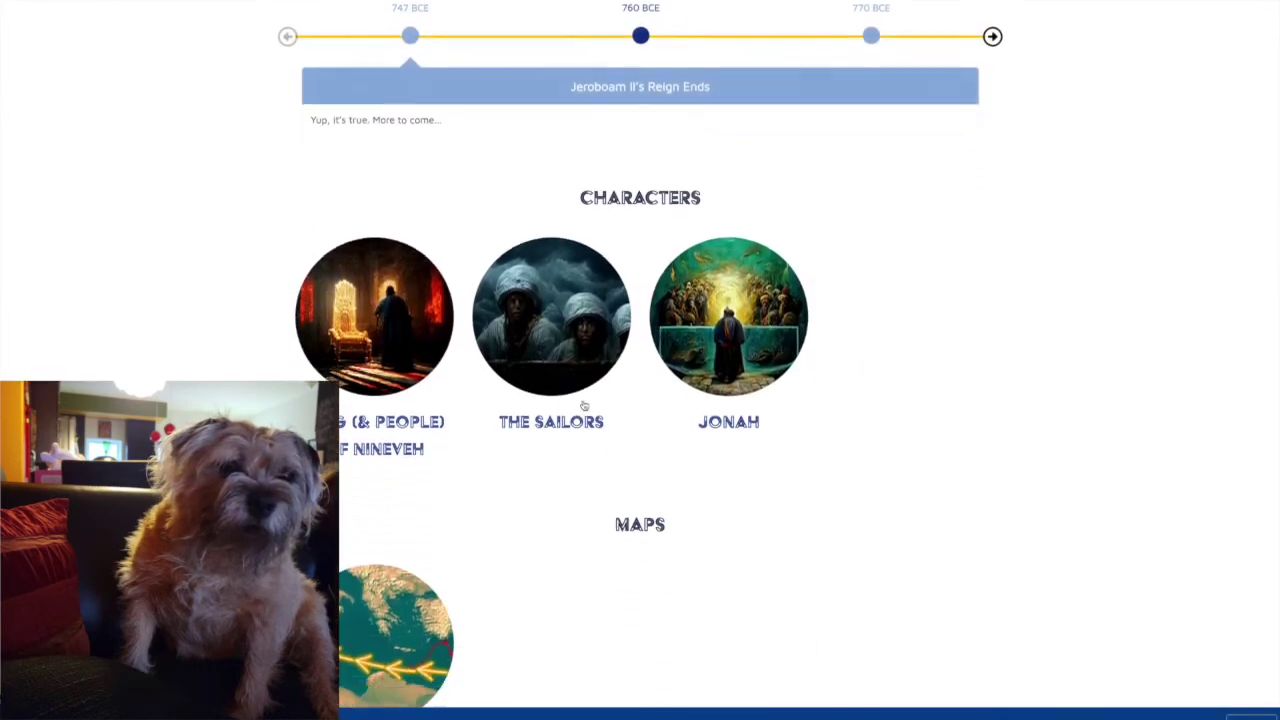
pyautogui.scroll(-5, 584, 405)
pyautogui.scroll(-8, 456, 279)
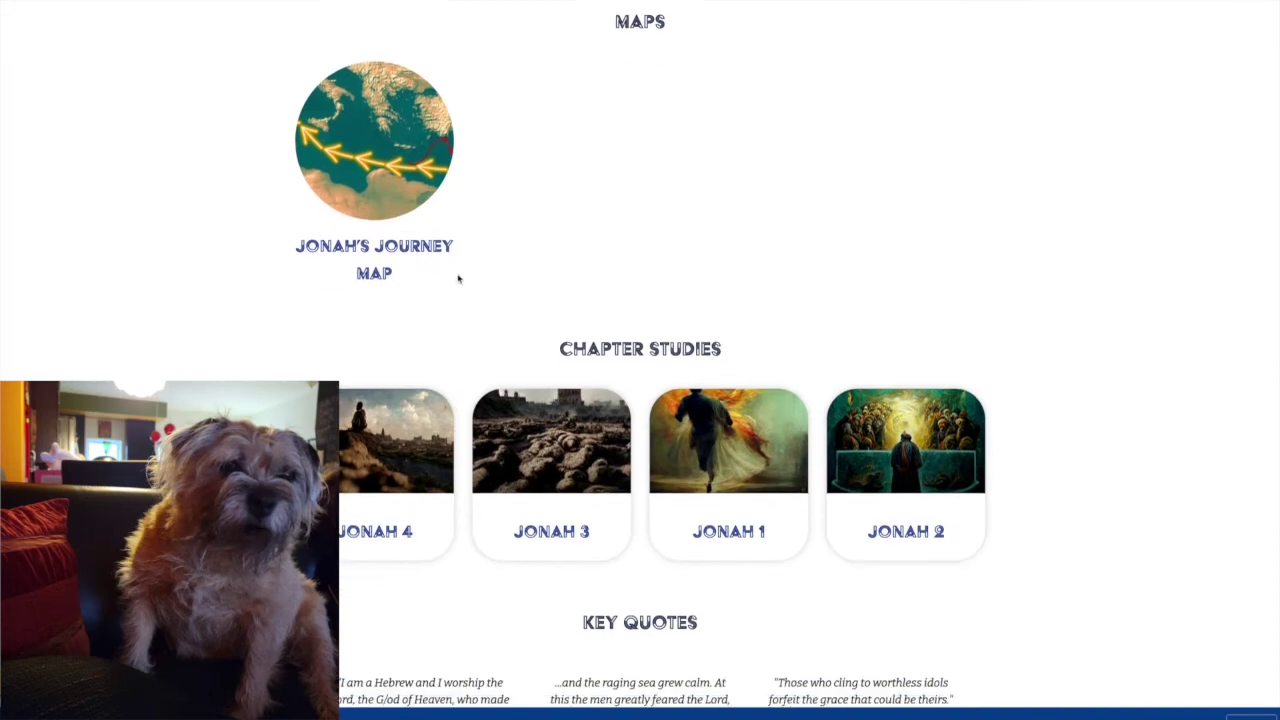
pyautogui.scroll(2, 458, 279)
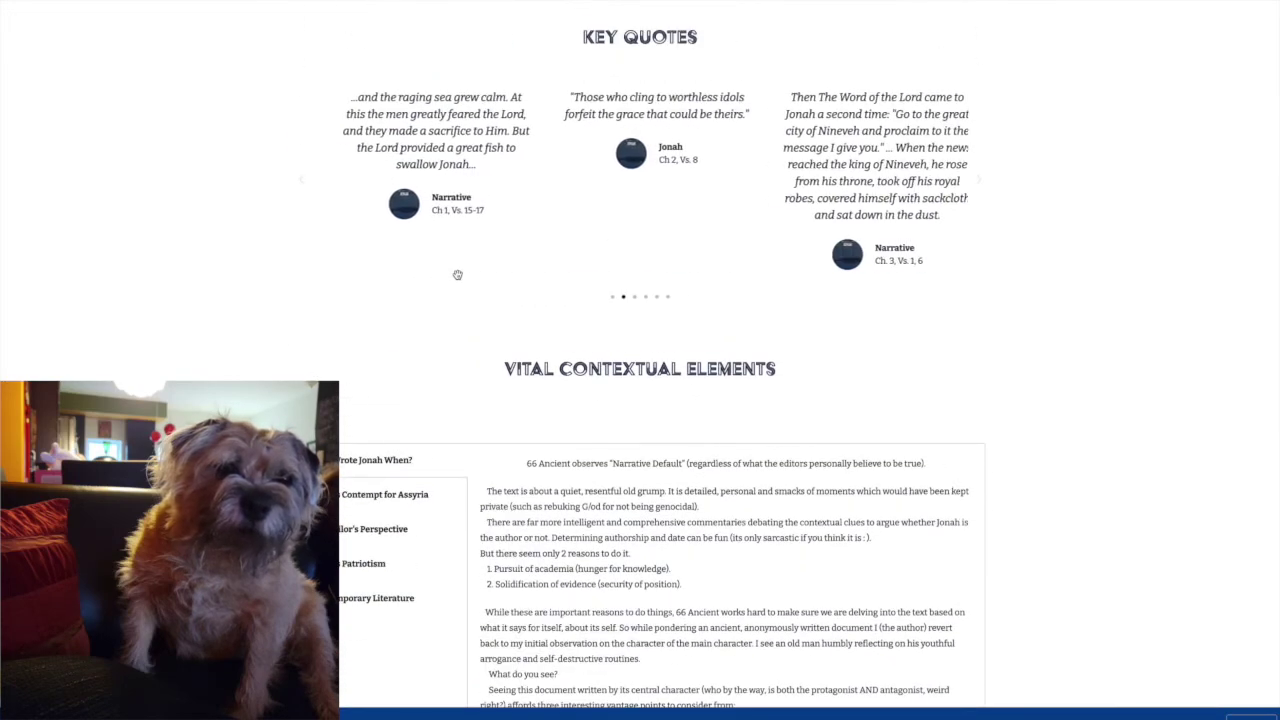
pyautogui.scroll(-3, 457, 274)
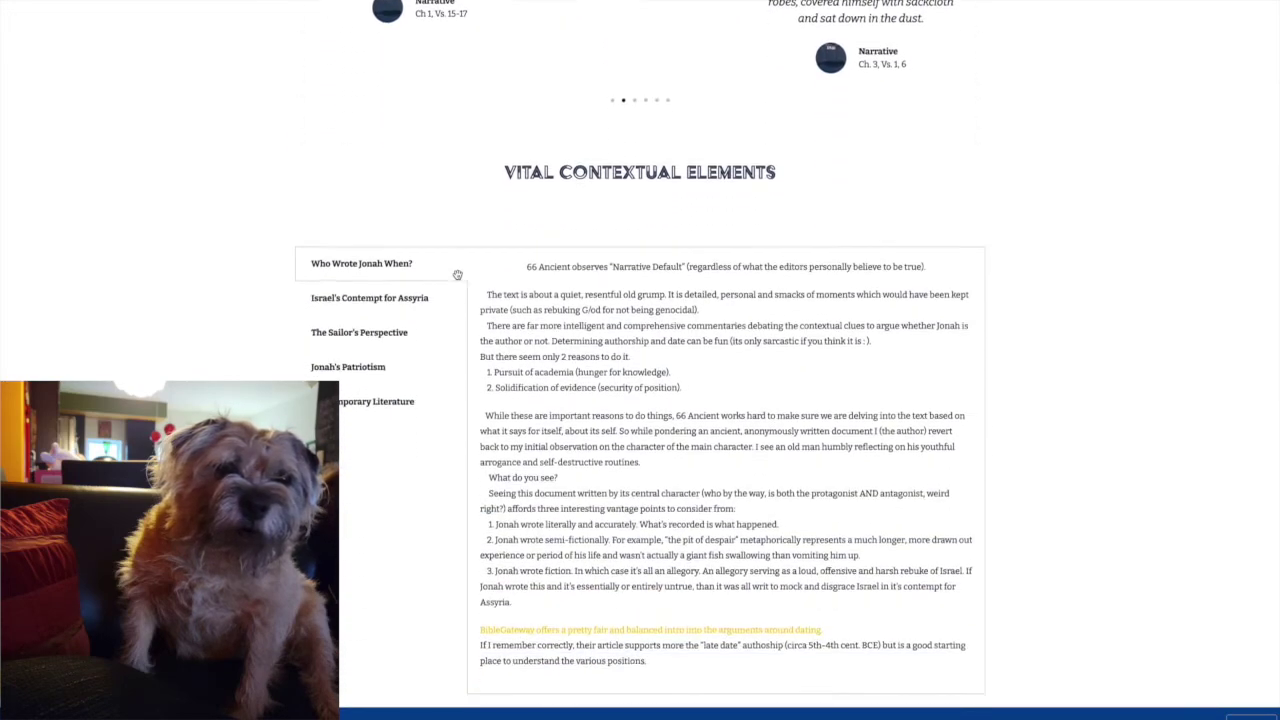
pyautogui.click(402, 229)
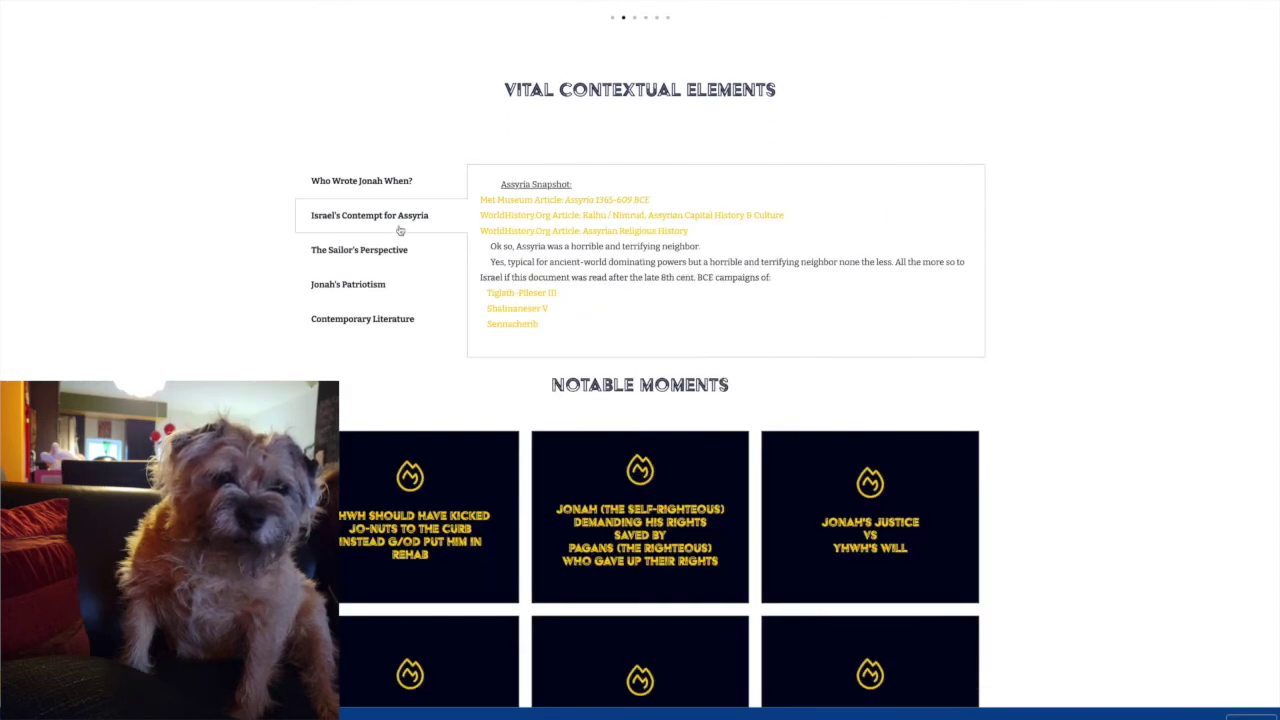
pyautogui.click(385, 255)
pyautogui.click(370, 285)
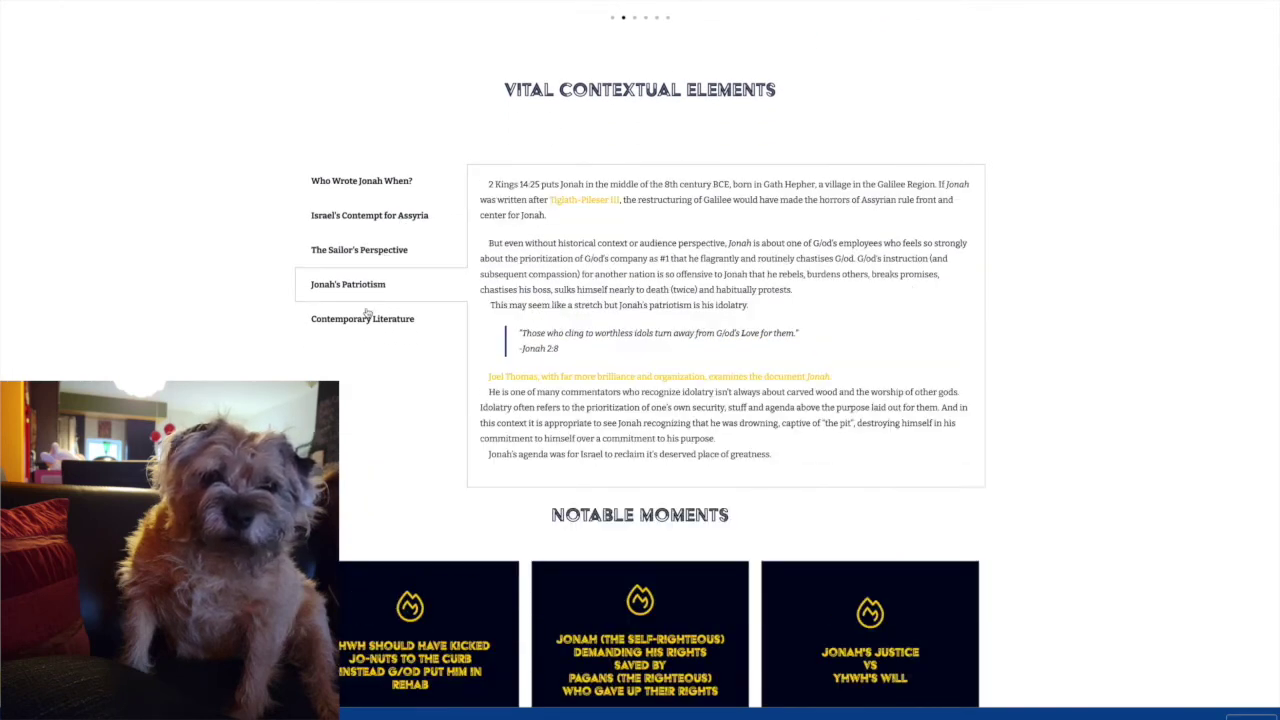
pyautogui.click(367, 316)
# Under Misunderstandings and Mistranslations, open YHWH (G/od) Is NOT A Nationalist, open Great Gadol! and read through its explanation.
pyautogui.scroll(-7, 368, 313)
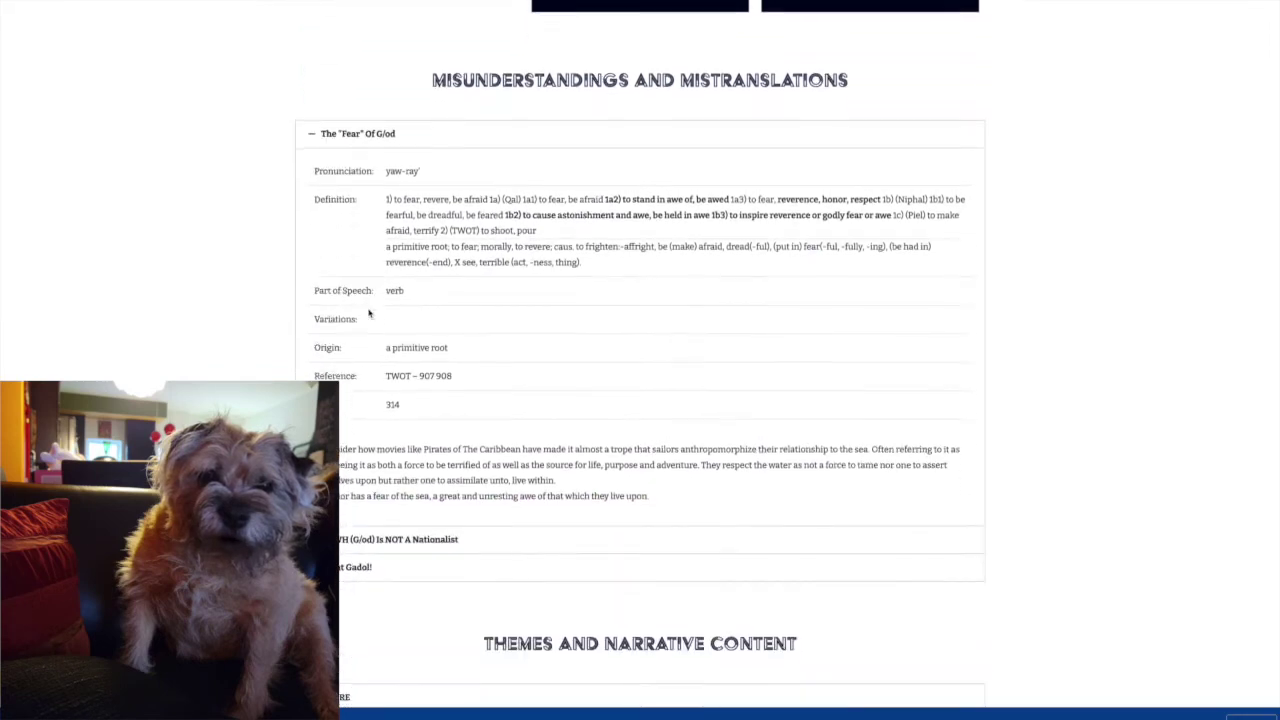
pyautogui.scroll(-3, 368, 313)
pyautogui.click(364, 317)
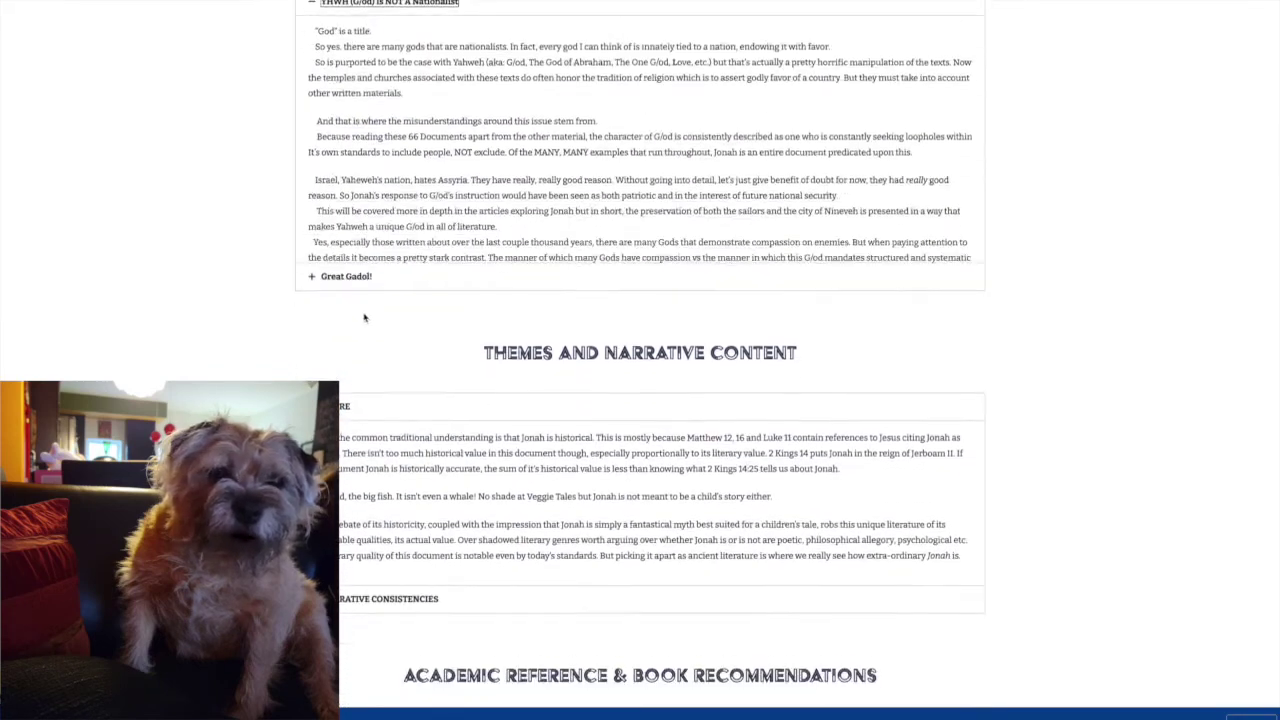
pyautogui.click(346, 318)
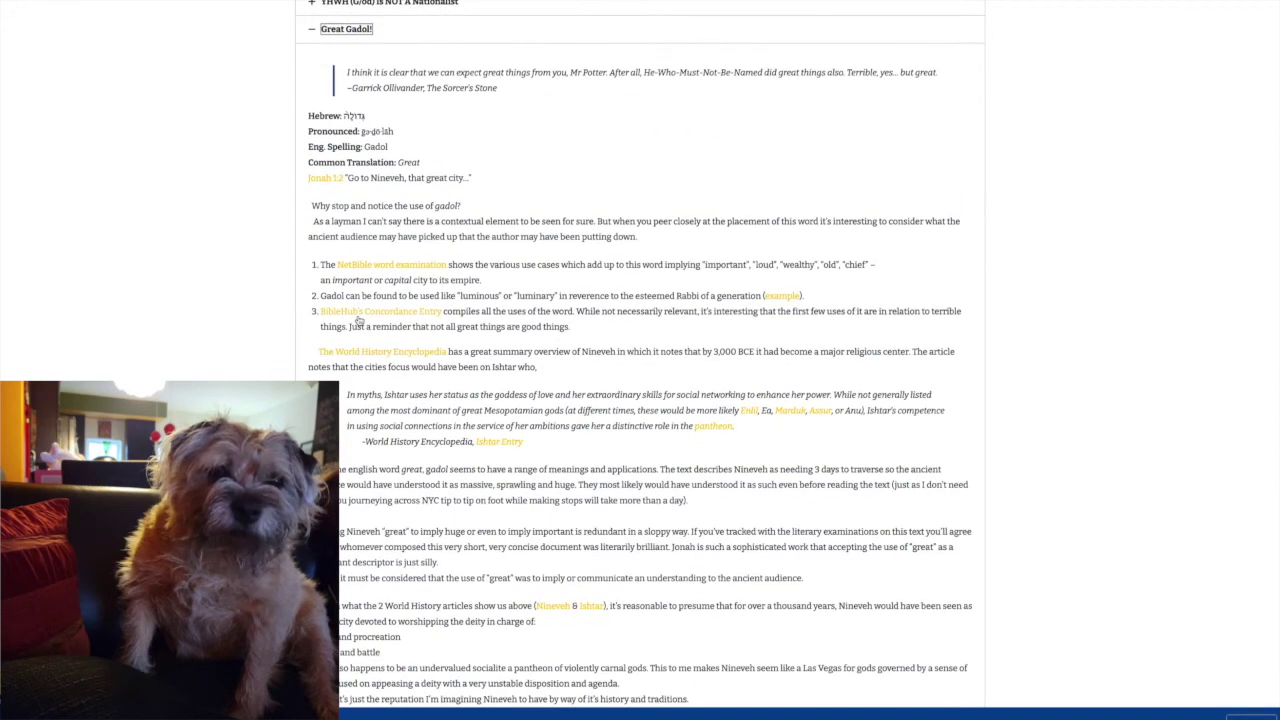
pyautogui.scroll(-3, 358, 318)
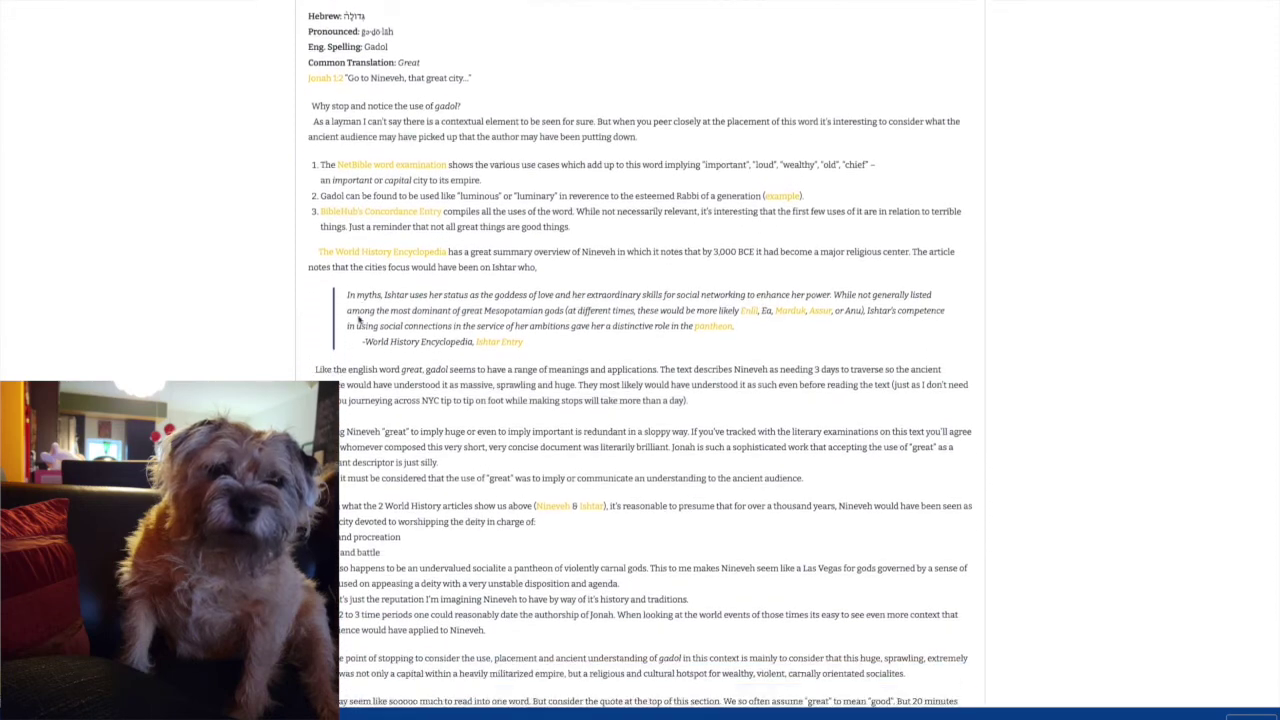
pyautogui.scroll(-5, 358, 318)
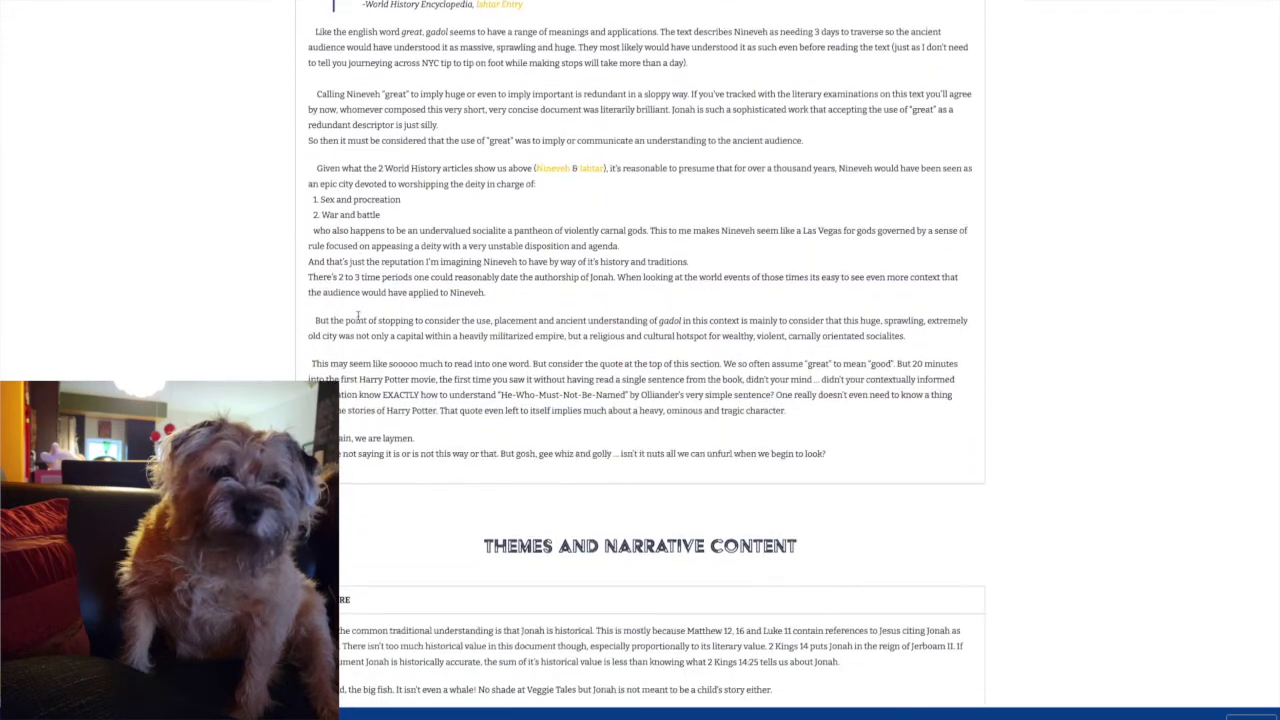
# Collapse the Genre entry under Themes and Narrative Content and expand Narrative Consistencies.
pyautogui.scroll(-2, 357, 315)
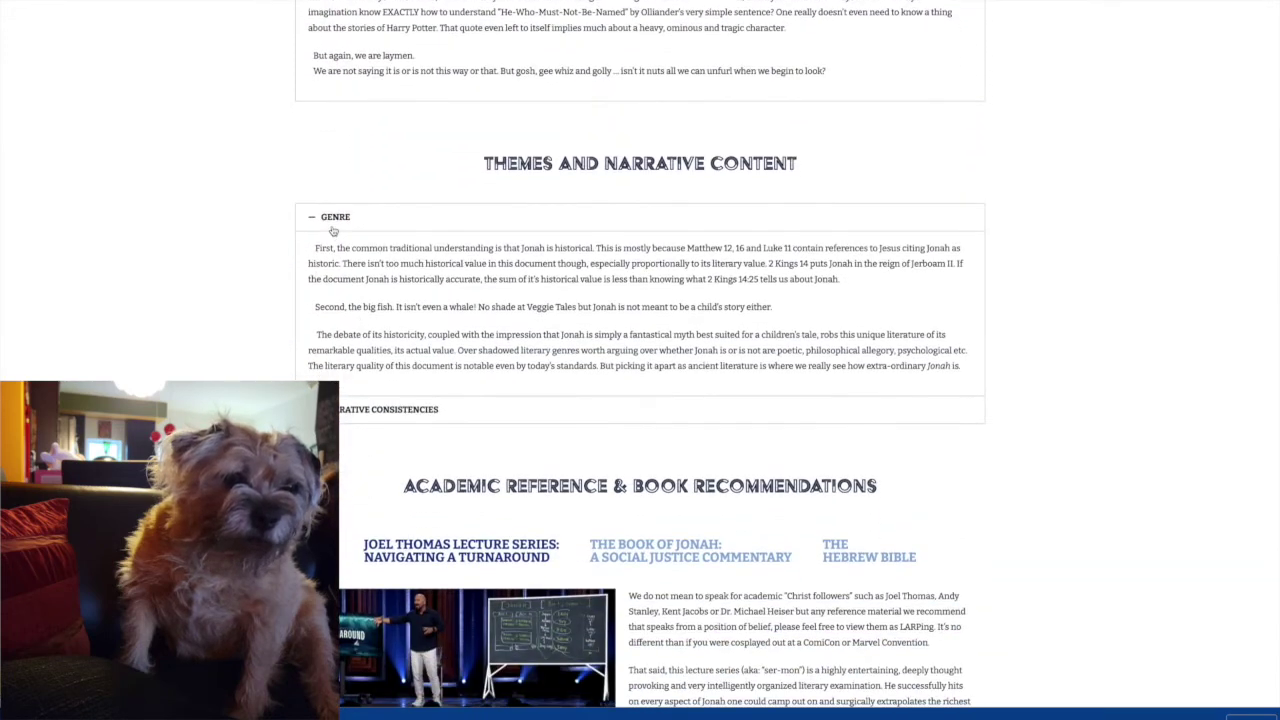
pyautogui.click(333, 229)
pyautogui.click(317, 247)
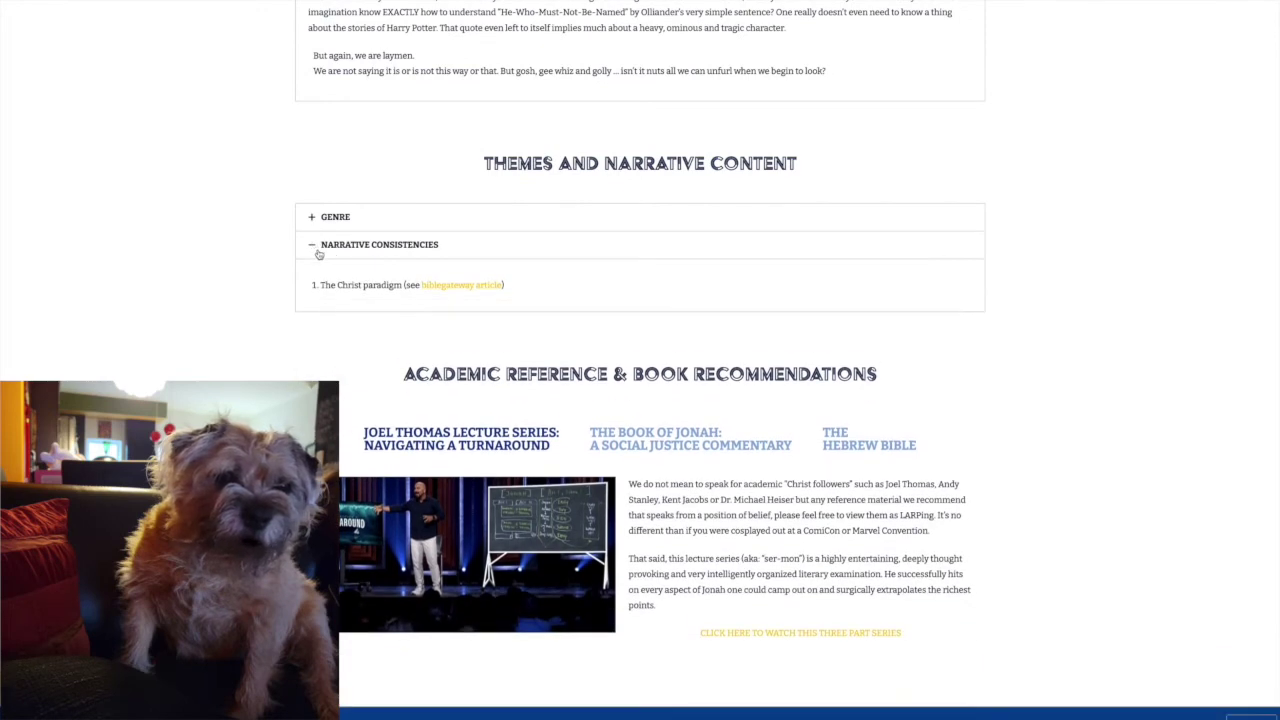
# View The Book of Jonah: A Social Justice Commentary and The Hebrew Bible among the academic references and book recommendations.
pyautogui.scroll(-2, 318, 254)
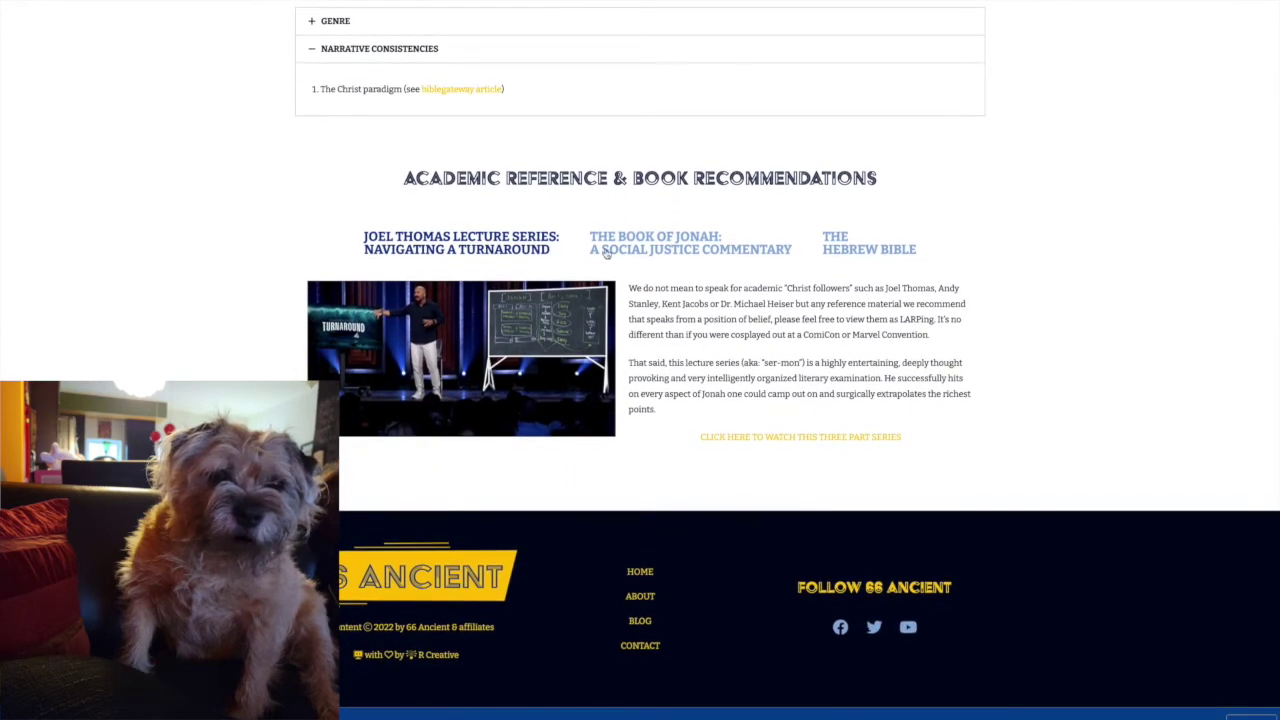
pyautogui.click(605, 254)
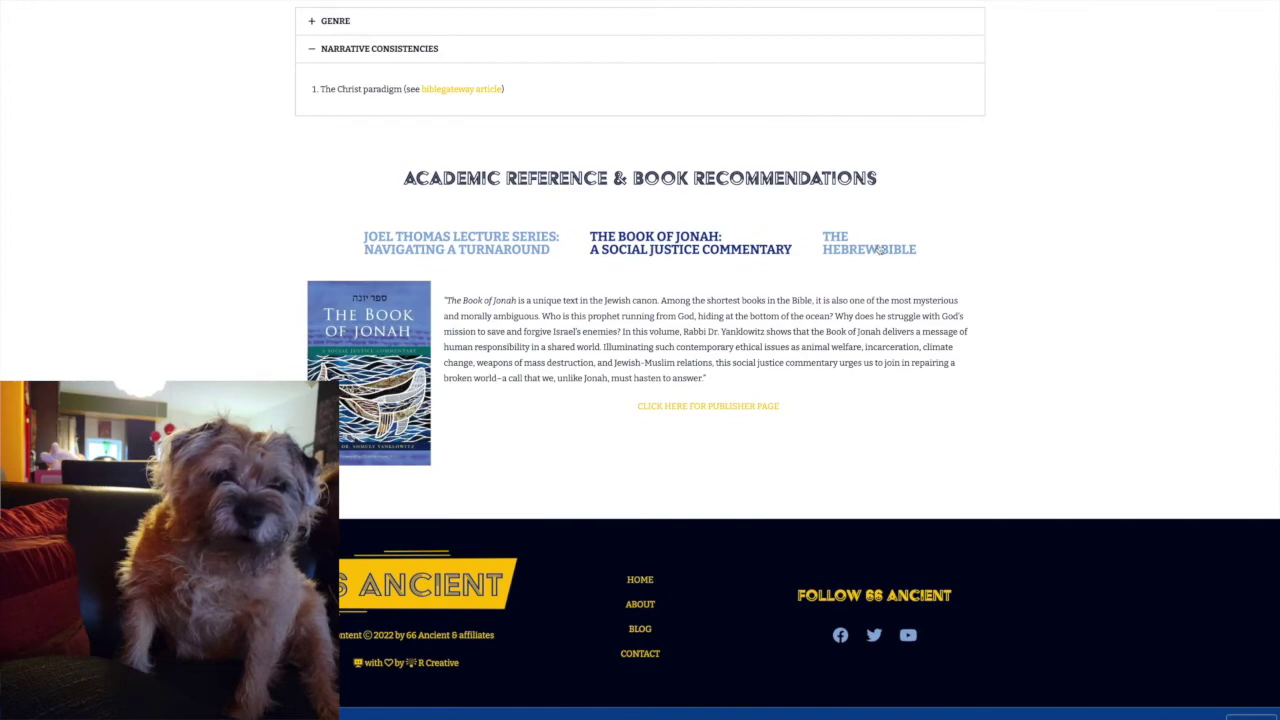
pyautogui.click(879, 250)
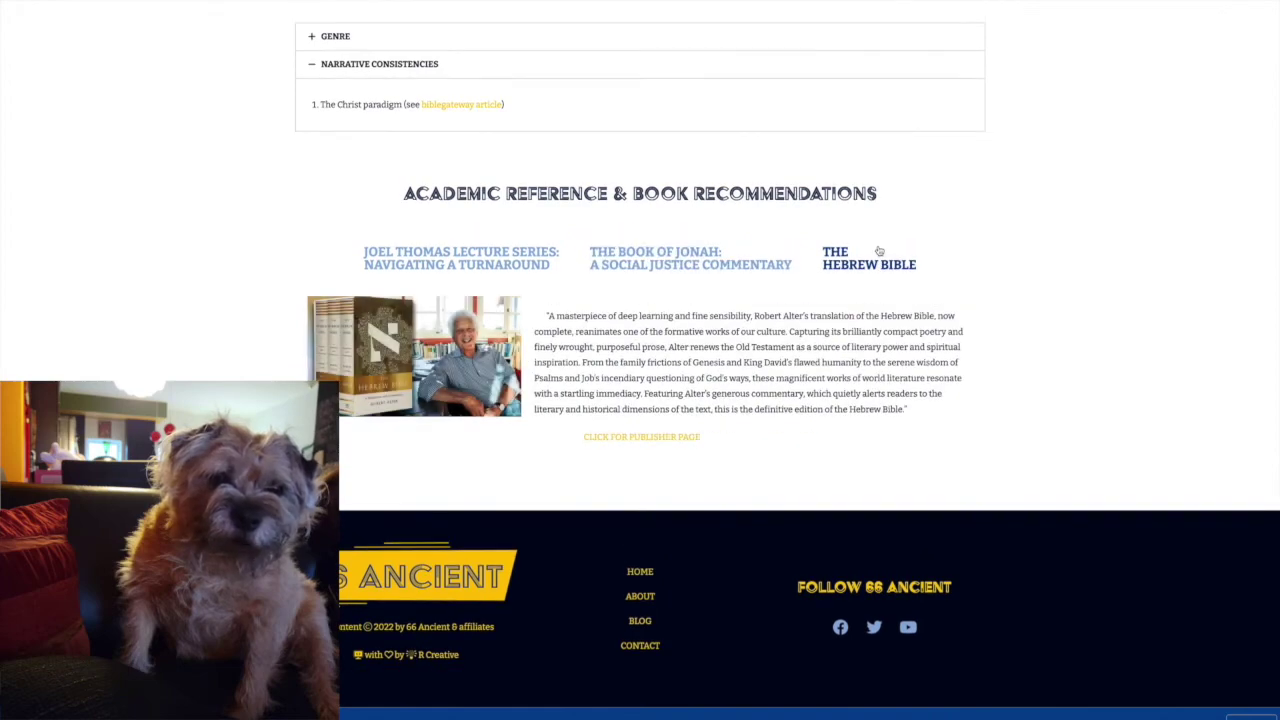
# Go back up the Jonah page to Notable Moments and reveal the text behind several cards, including "Who planted this plant? Who took it away?!".
pyautogui.scroll(8, 879, 251)
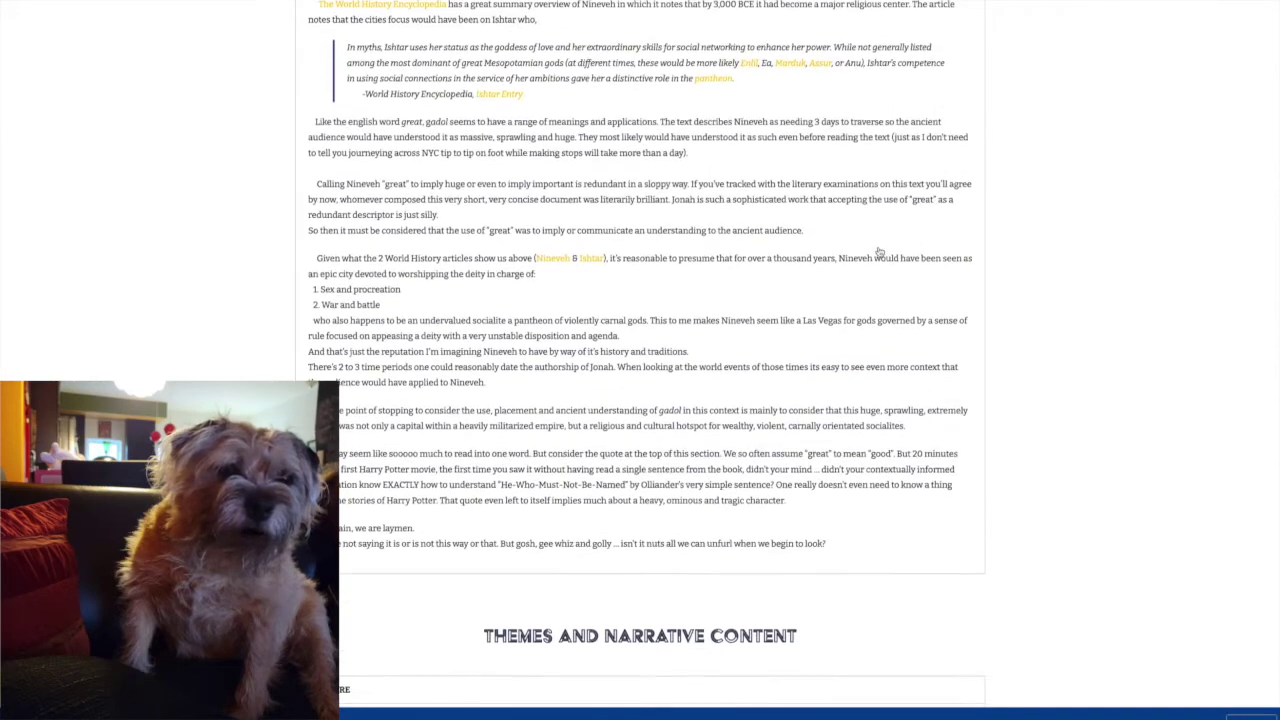
pyautogui.scroll(5, 879, 251)
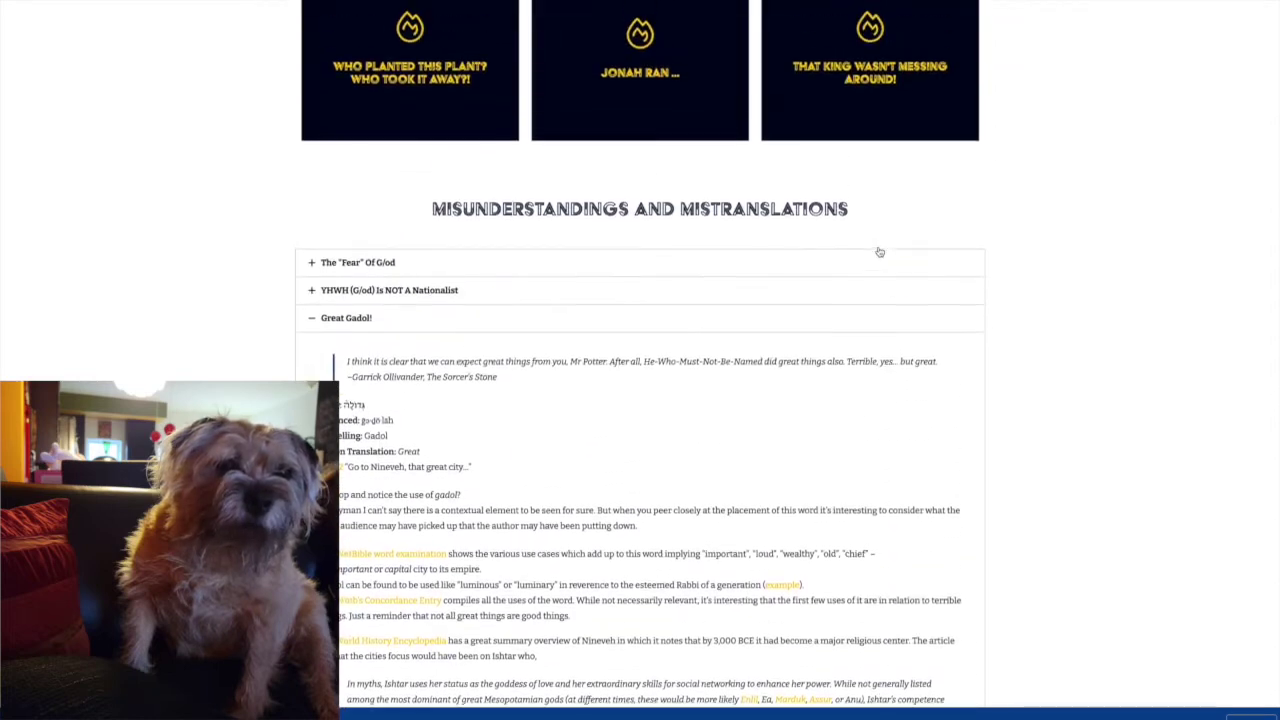
pyautogui.scroll(5, 879, 251)
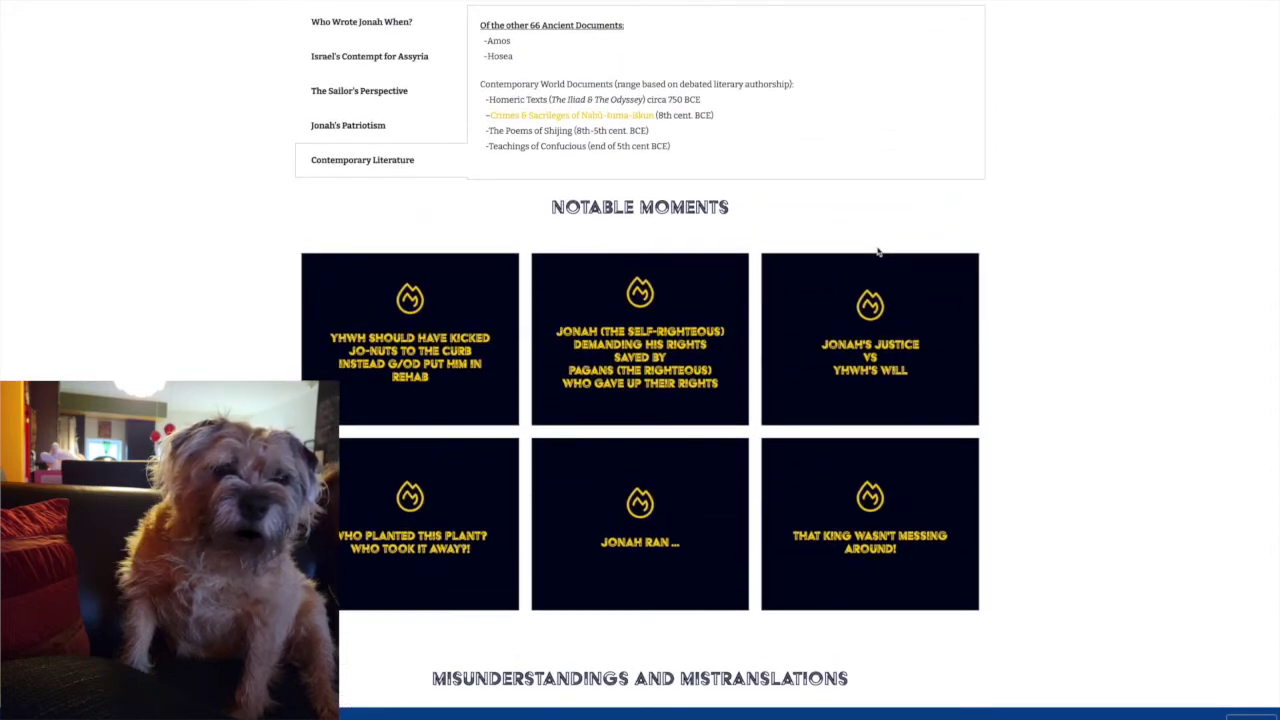
pyautogui.moveTo(617, 303)
pyautogui.moveTo(410, 329)
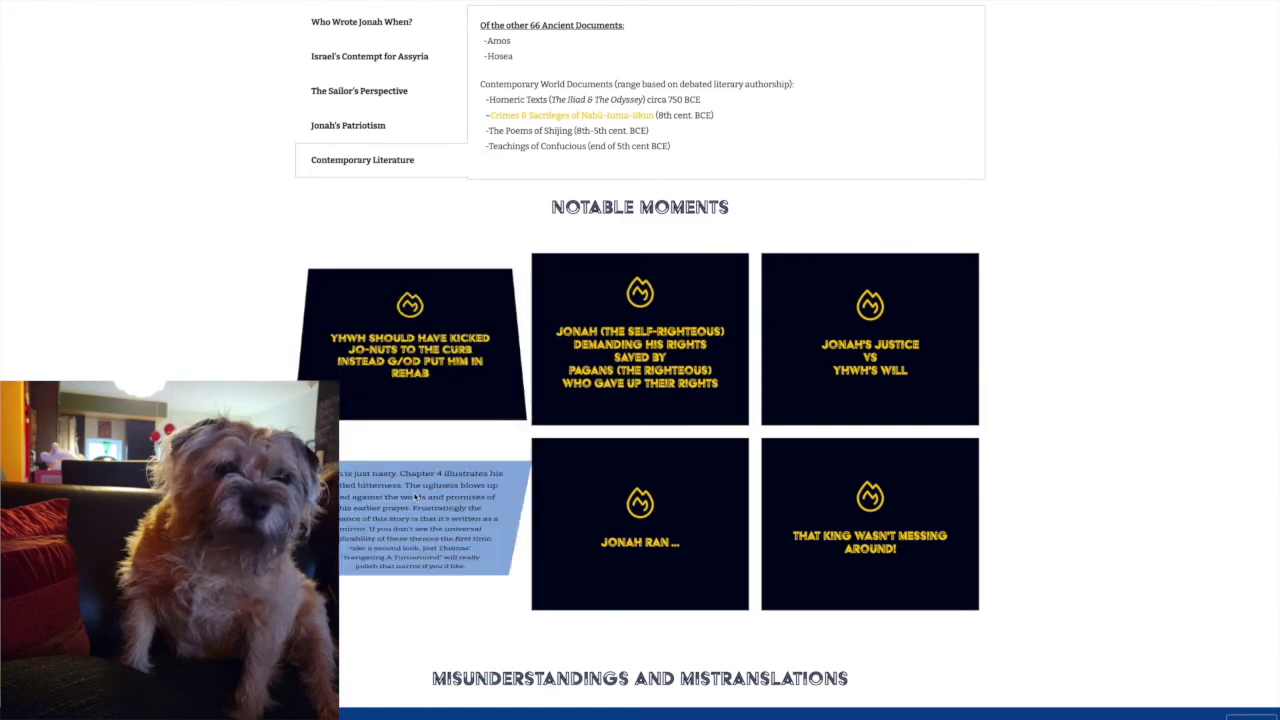
pyautogui.moveTo(609, 485)
# Cycle through the Vital Contextual Elements entries from Who Wrote Jonah When? to Contemporary Literature.
pyautogui.scroll(6, 609, 485)
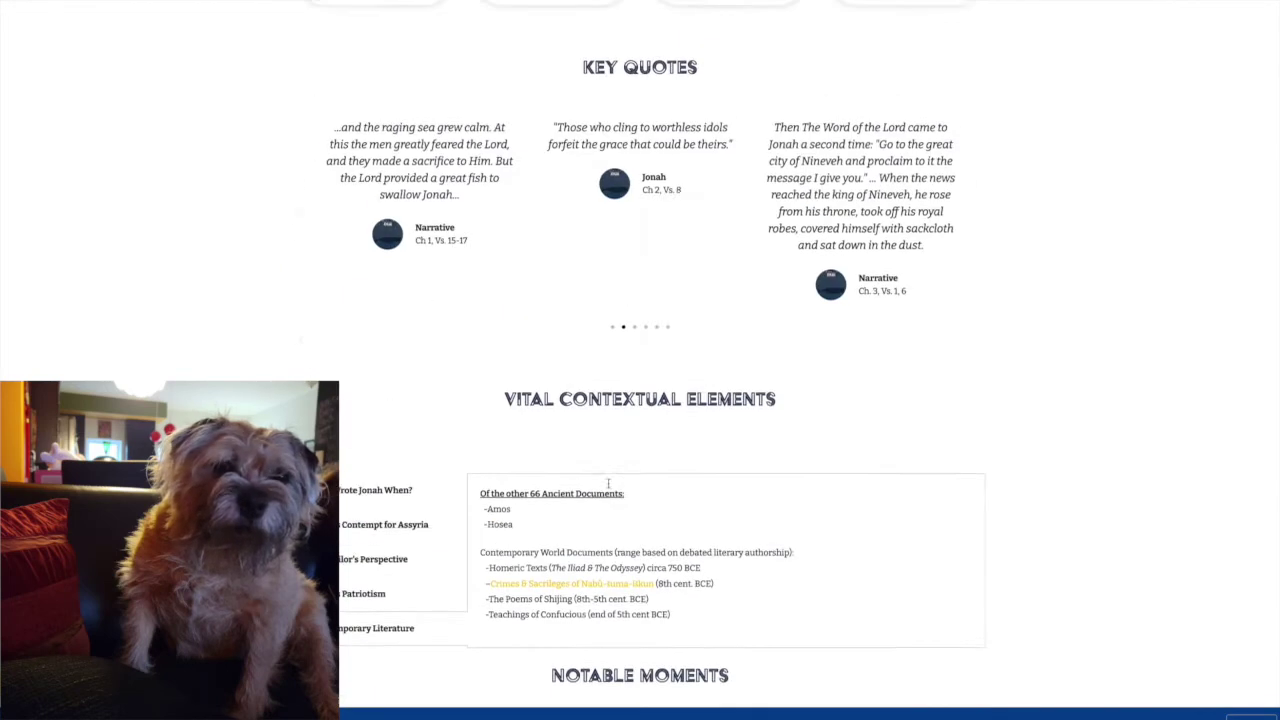
pyautogui.scroll(-2, 609, 487)
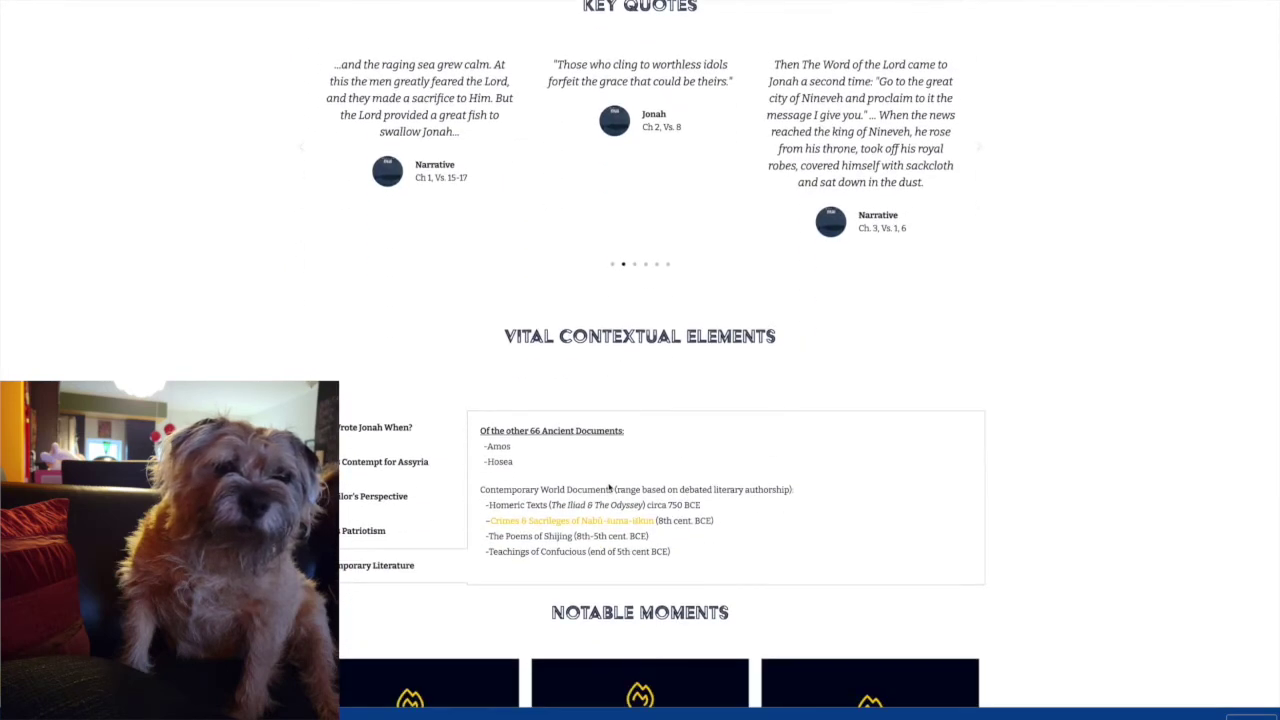
pyautogui.click(341, 432)
pyautogui.click(344, 464)
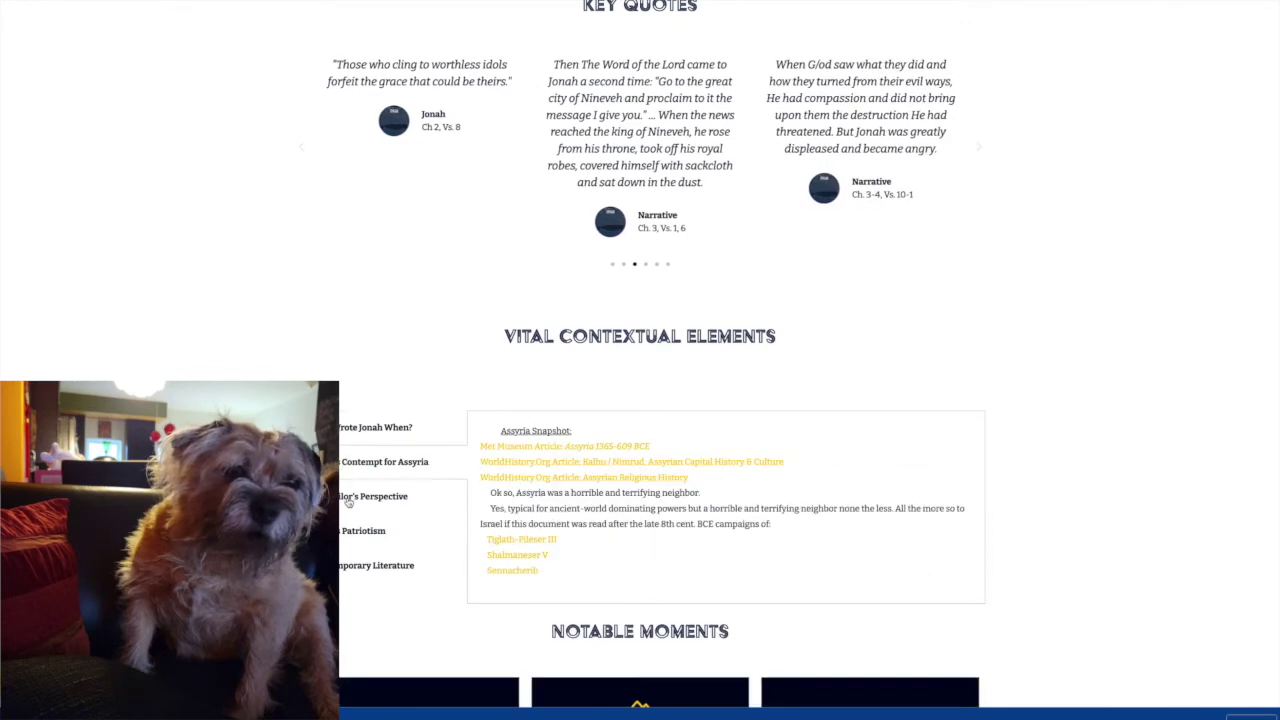
pyautogui.click(348, 498)
pyautogui.click(343, 531)
pyautogui.click(343, 562)
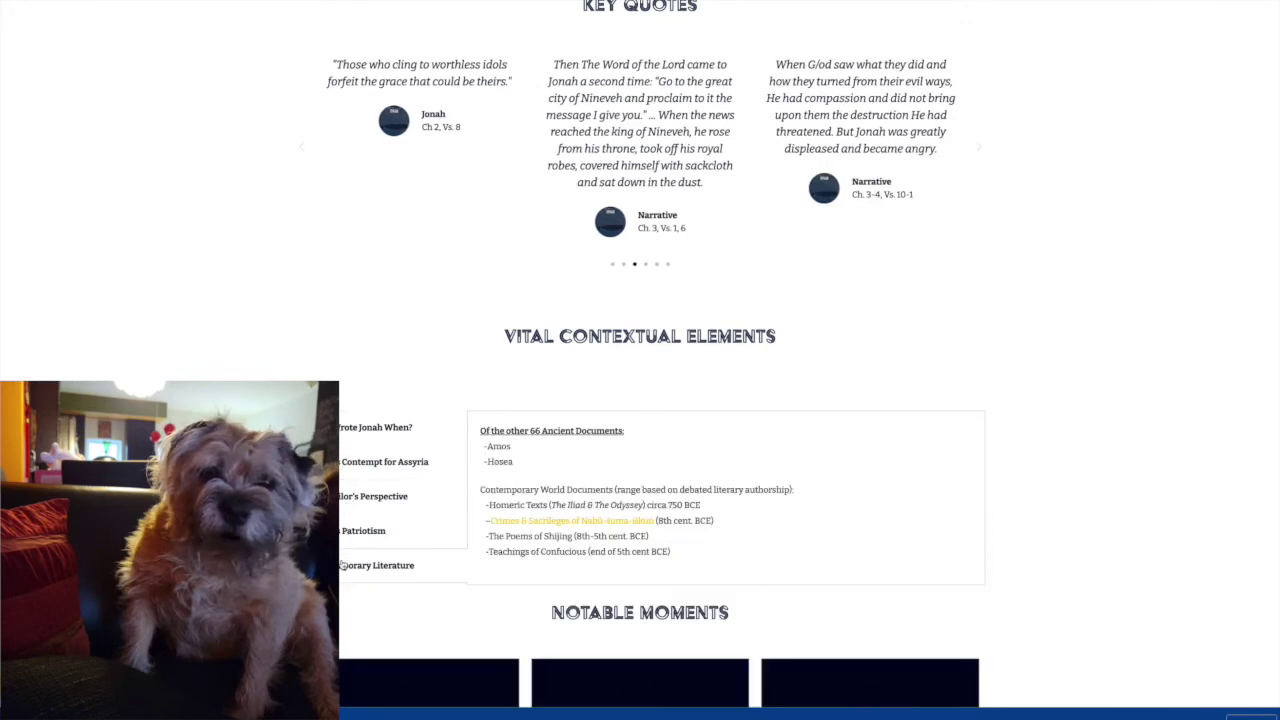
# Open Jonah's Journey Map from the Jonah page's Maps section and advance its timeline by two entries.
pyautogui.scroll(5, 343, 560)
pyautogui.scroll(3, 343, 560)
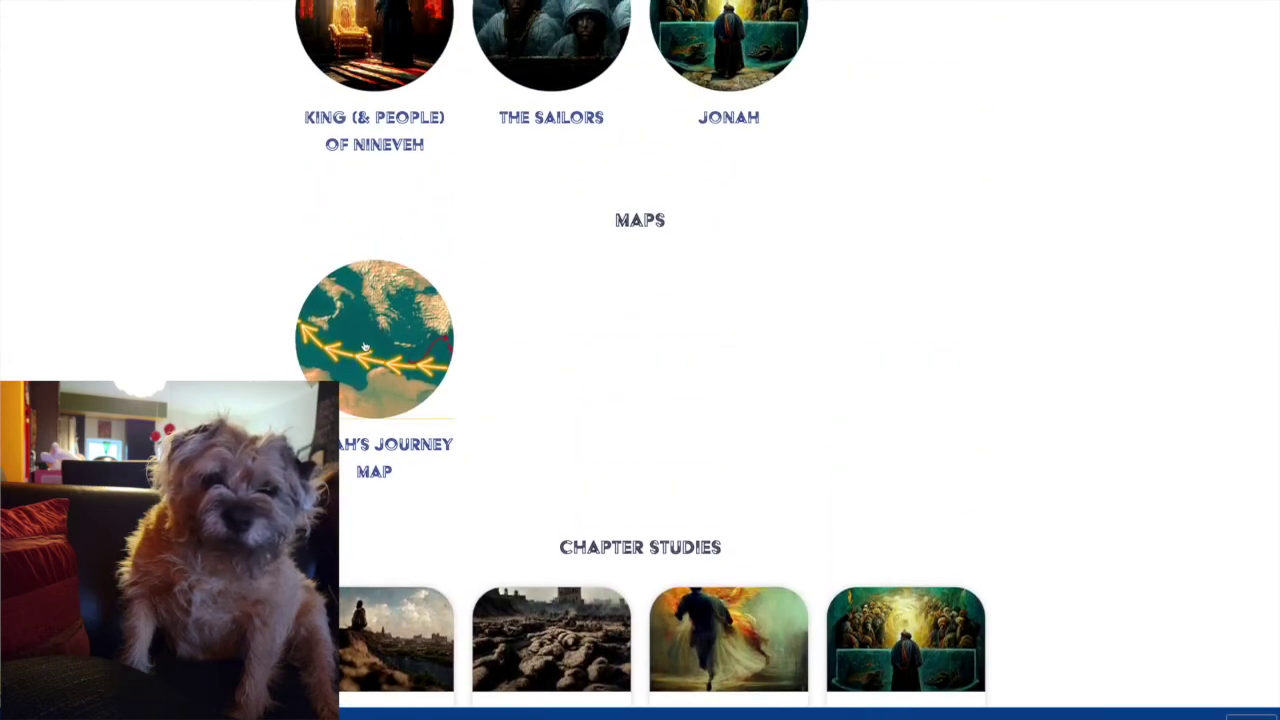
pyautogui.click(365, 347)
pyautogui.scroll(-1, 405, 343)
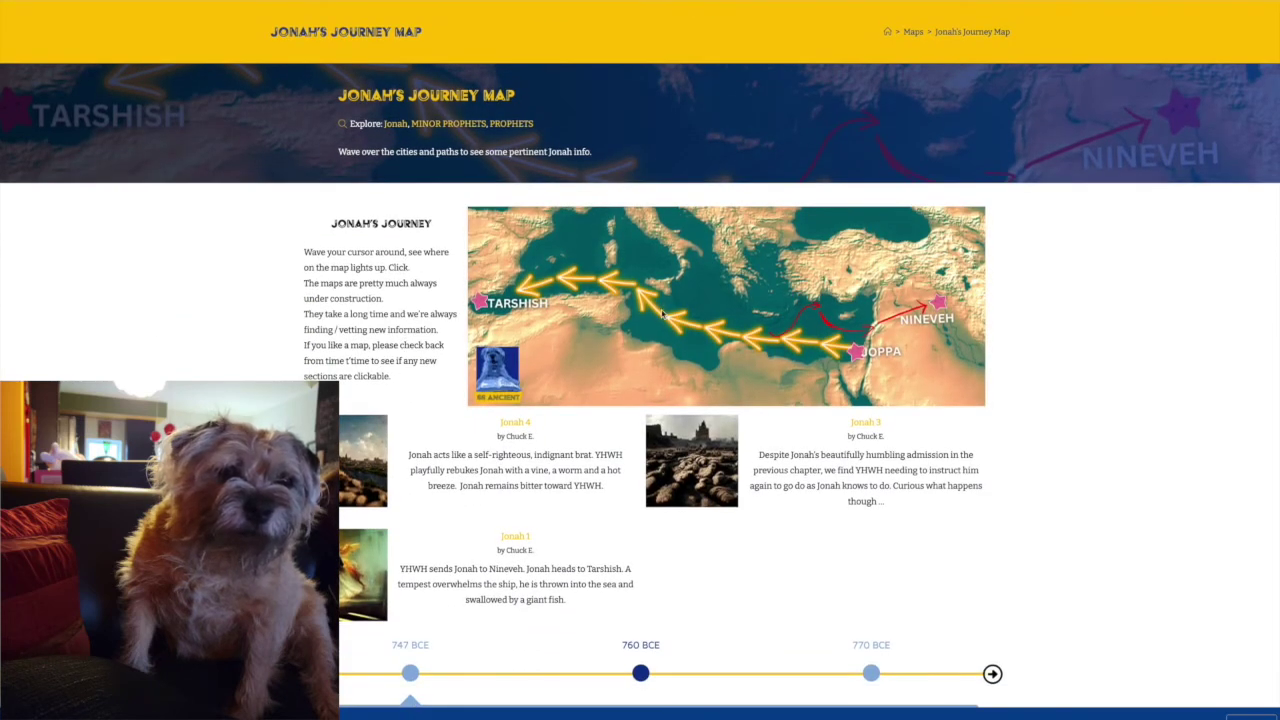
pyautogui.scroll(-3, 662, 314)
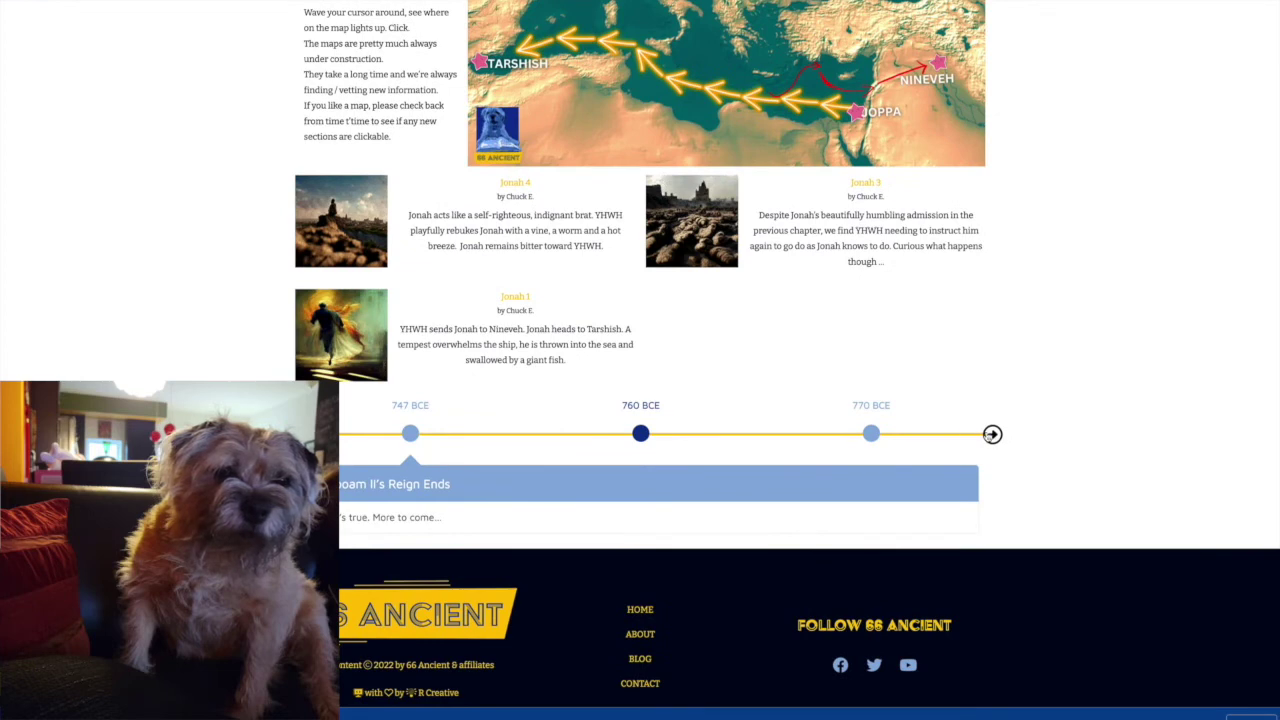
pyautogui.click(992, 434)
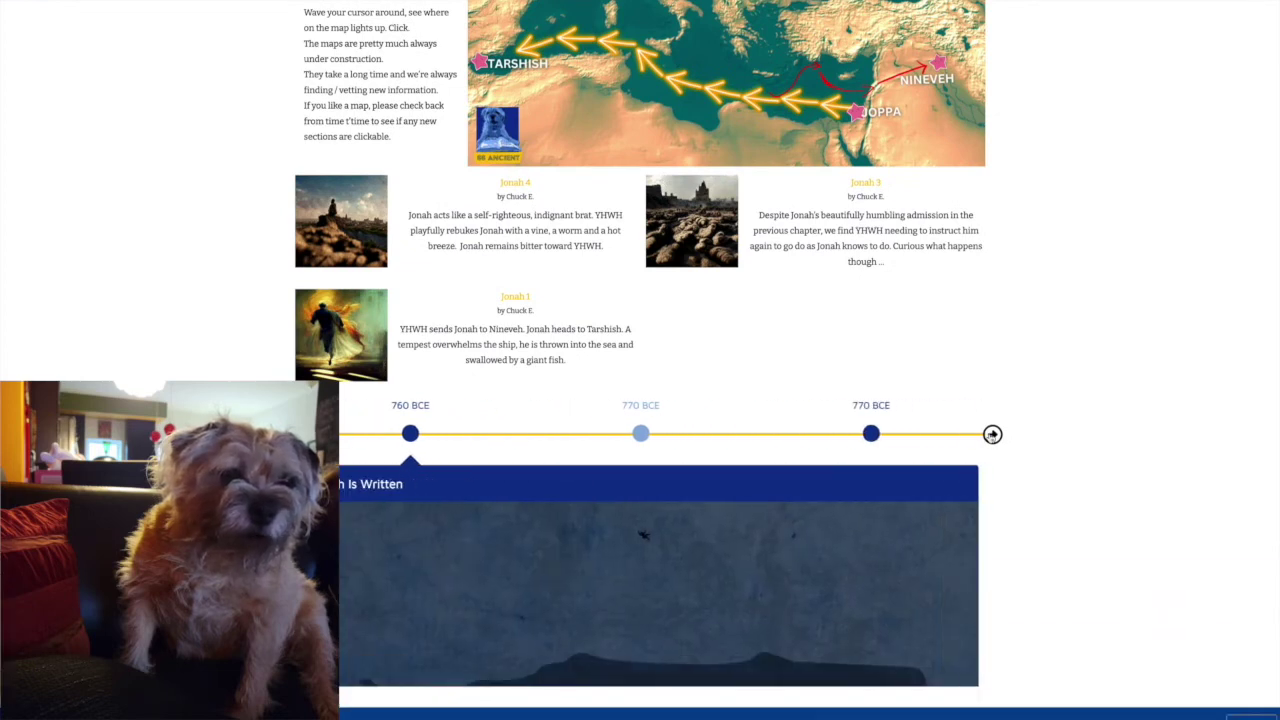
pyautogui.click(992, 434)
# Show the Nineveh information on the journey map, open its Bible Odyssey article and return to the map.
pyautogui.scroll(3, 992, 434)
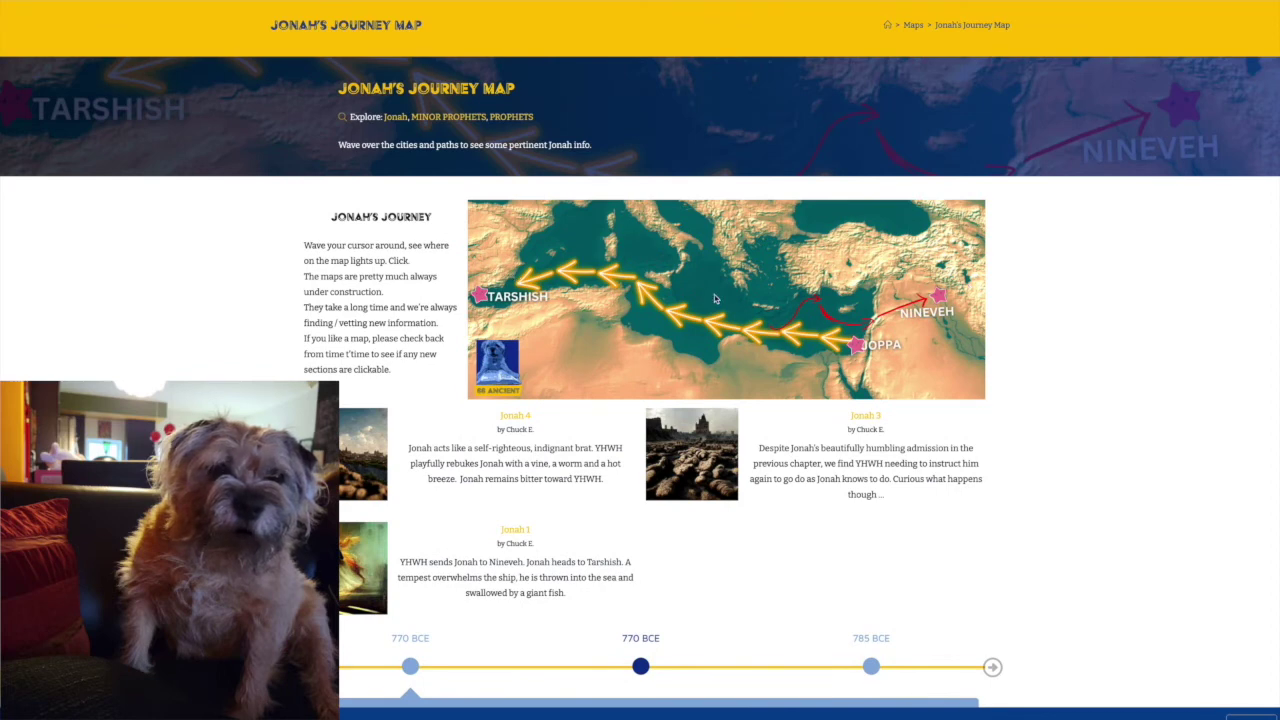
pyautogui.moveTo(857, 344)
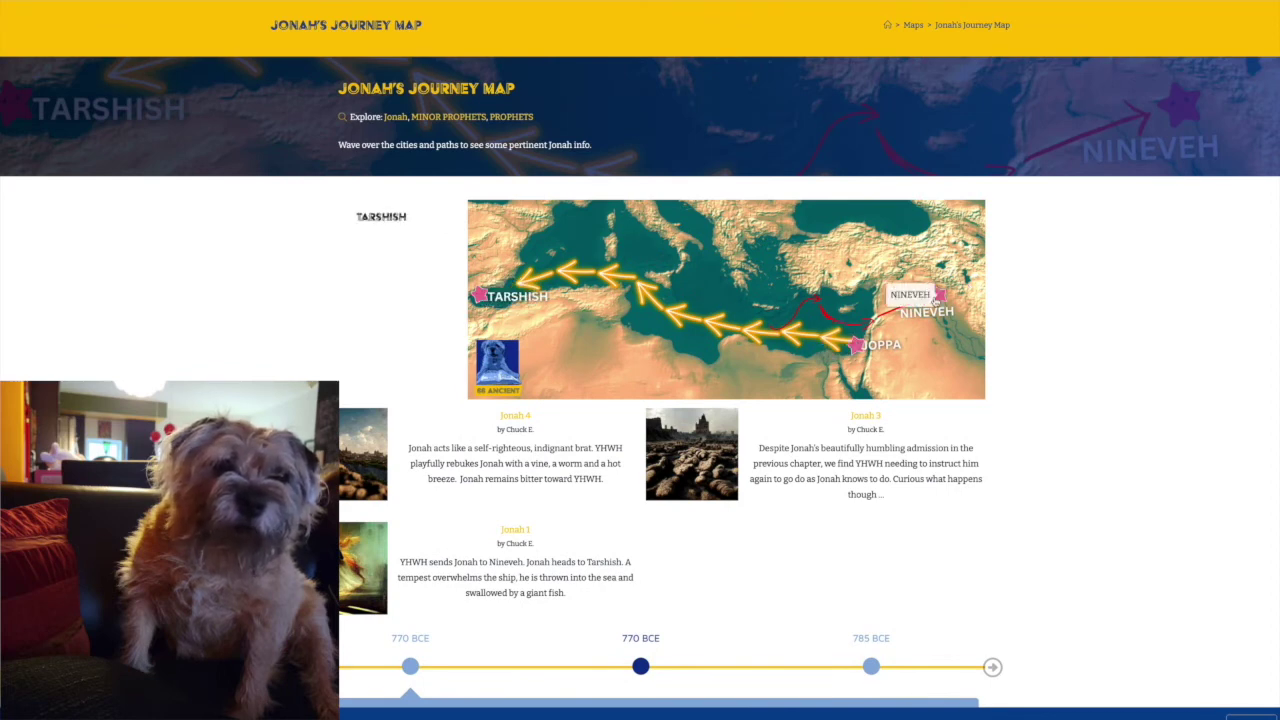
pyautogui.moveTo(933, 300)
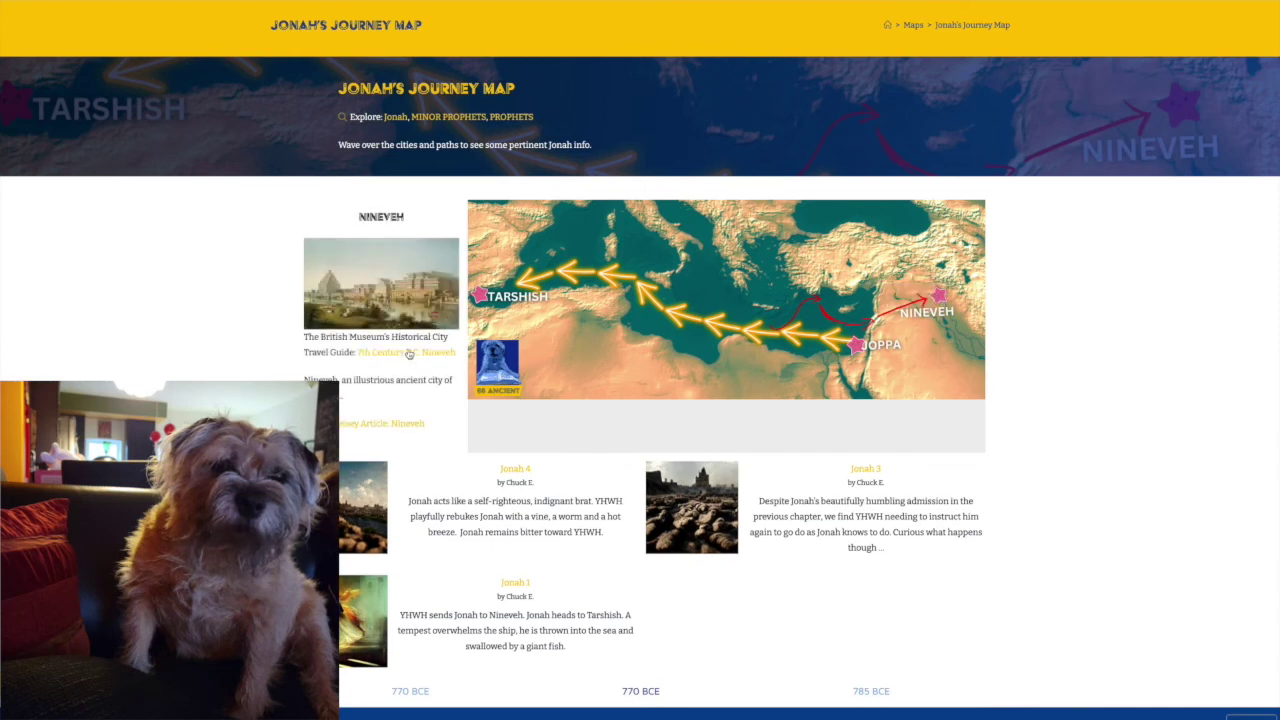
pyautogui.click(372, 432)
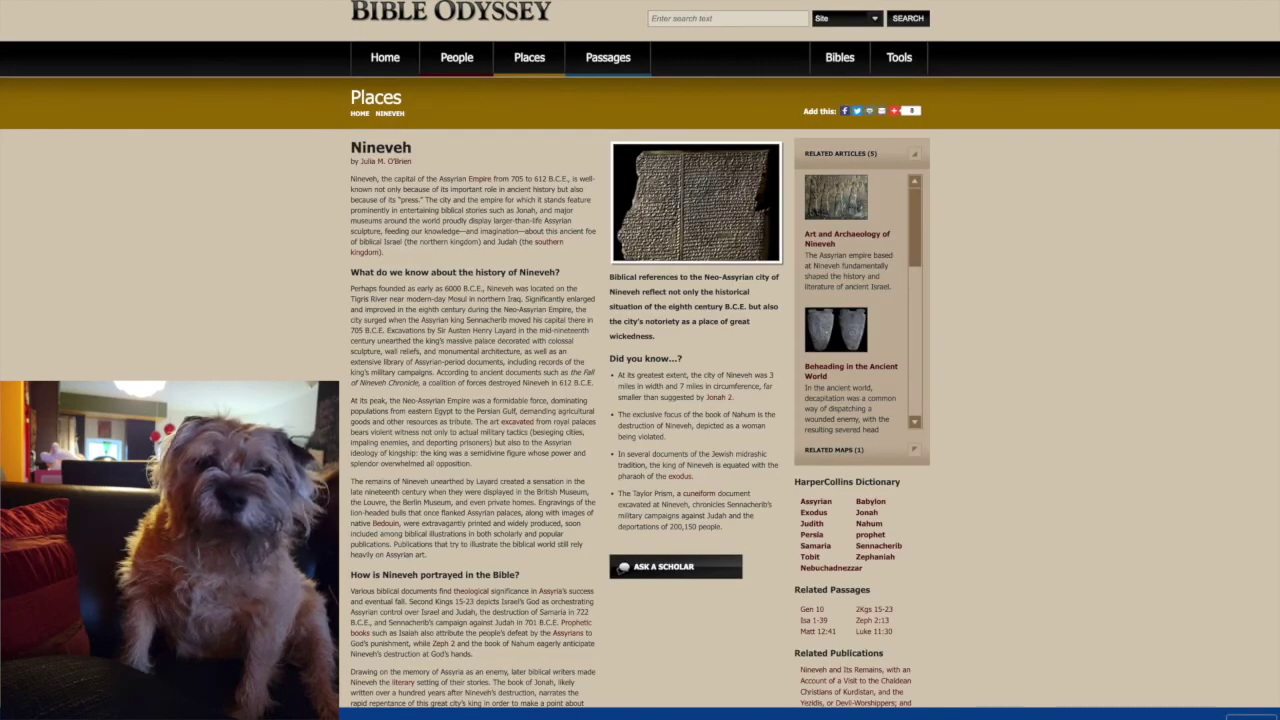
pyautogui.hotkey('alt', 'Left')
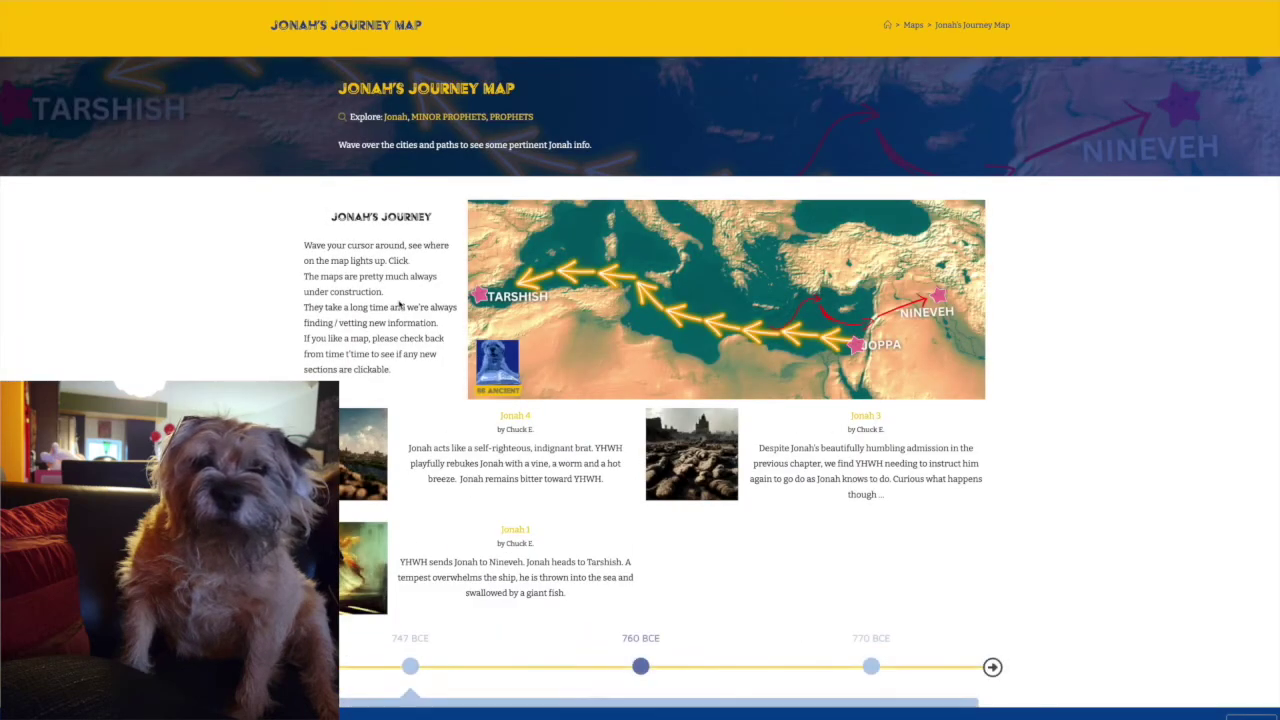
# Open the British Museum's 7th Century B.C. Nineveh travel guide from the map's Nineveh information, dismiss the cookie notice and skim the article.
pyautogui.moveTo(937, 302)
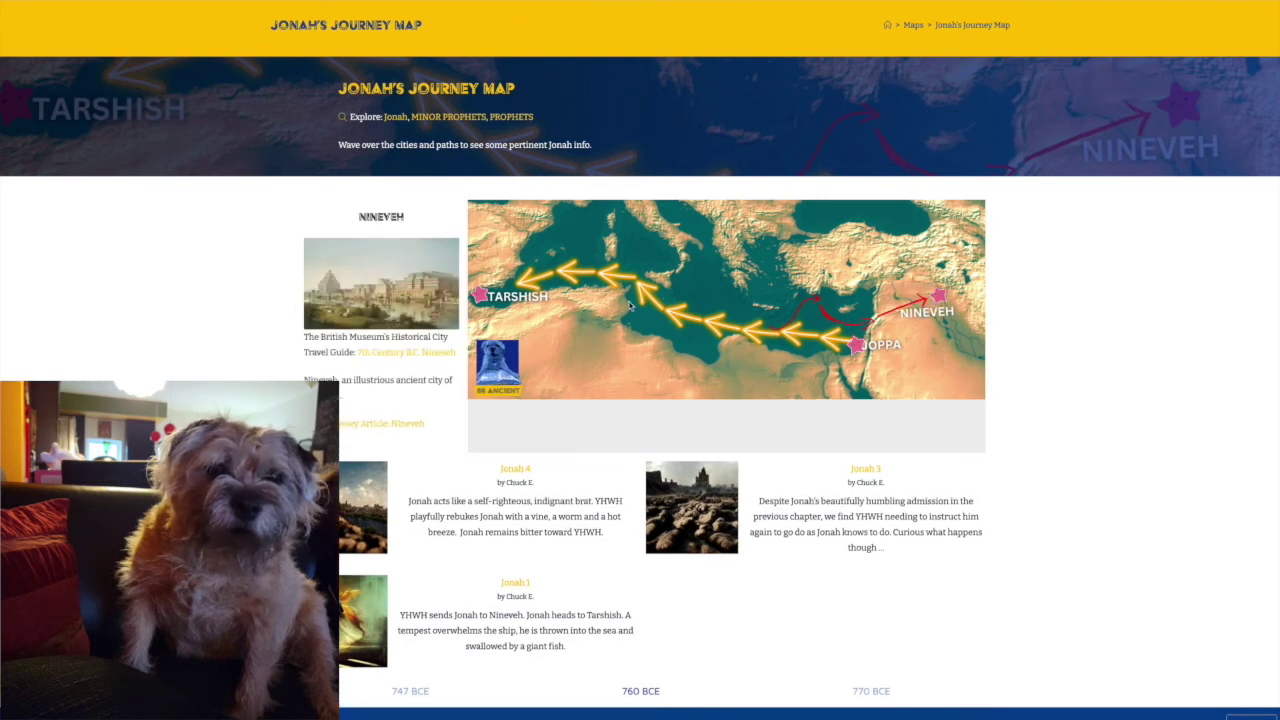
pyautogui.click(447, 355)
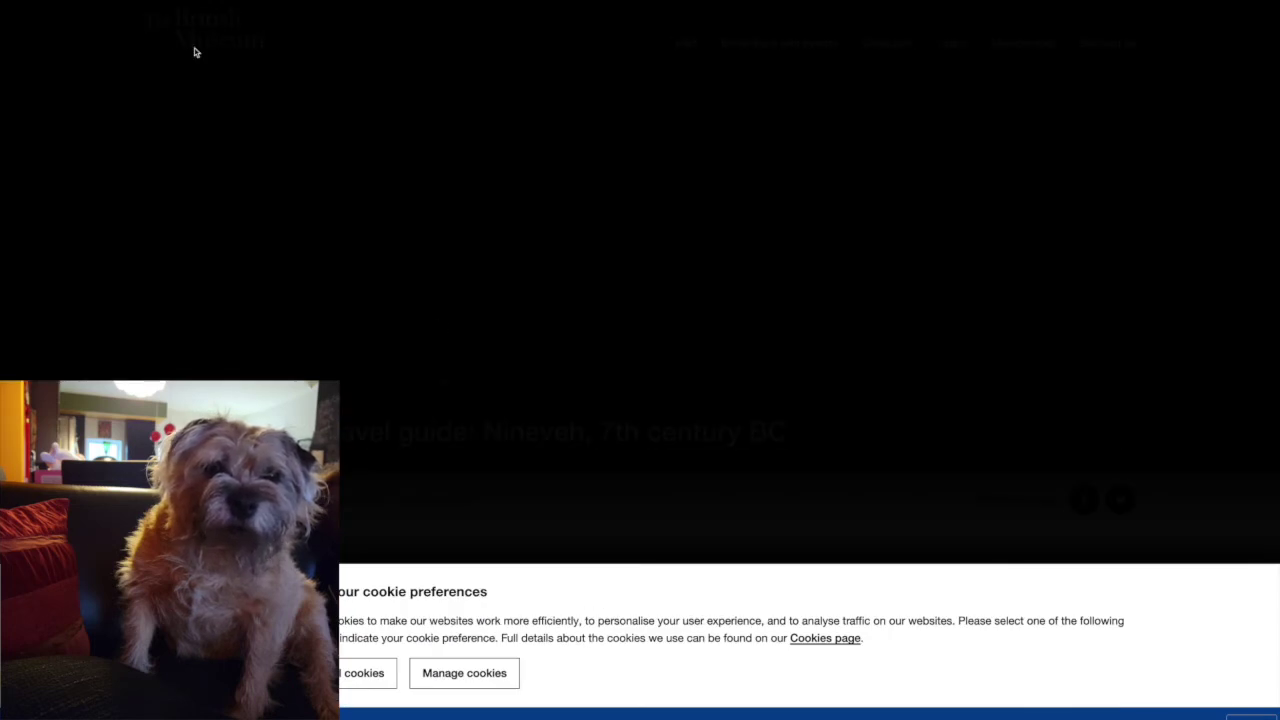
pyautogui.click(364, 673)
pyautogui.scroll(-5, 348, 560)
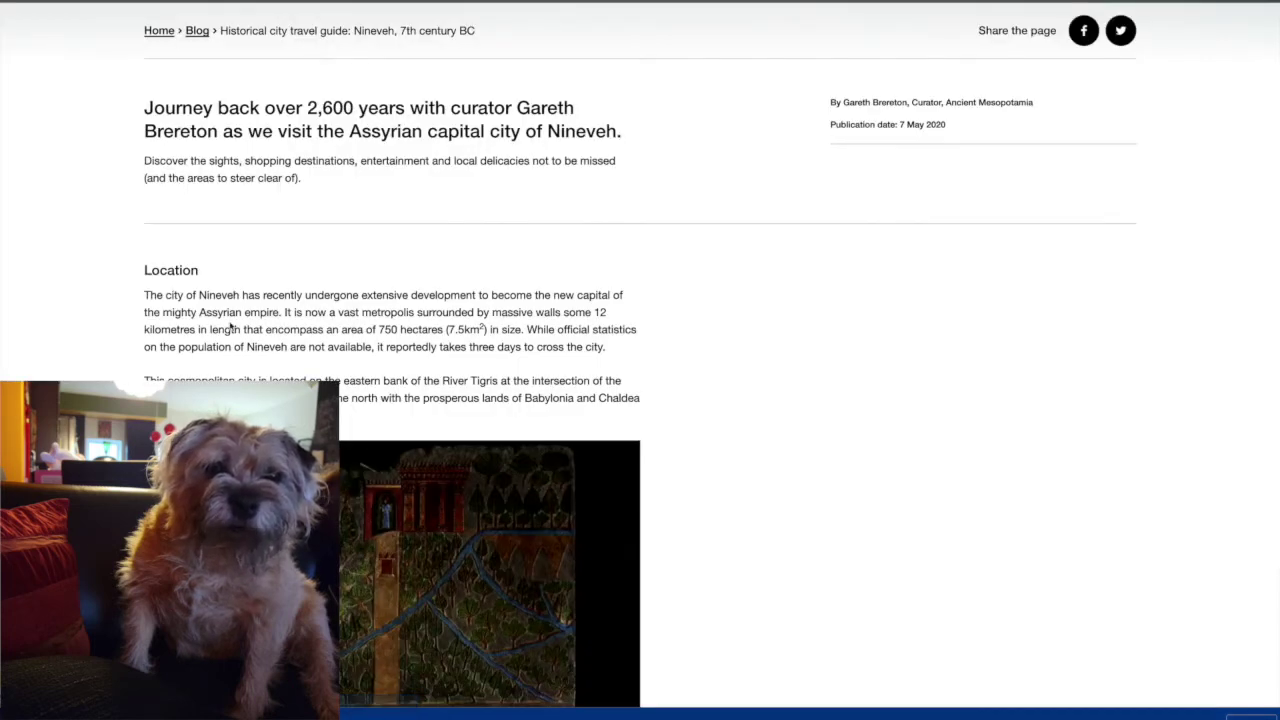
pyautogui.scroll(-3, 231, 326)
pyautogui.scroll(5, 237, 322)
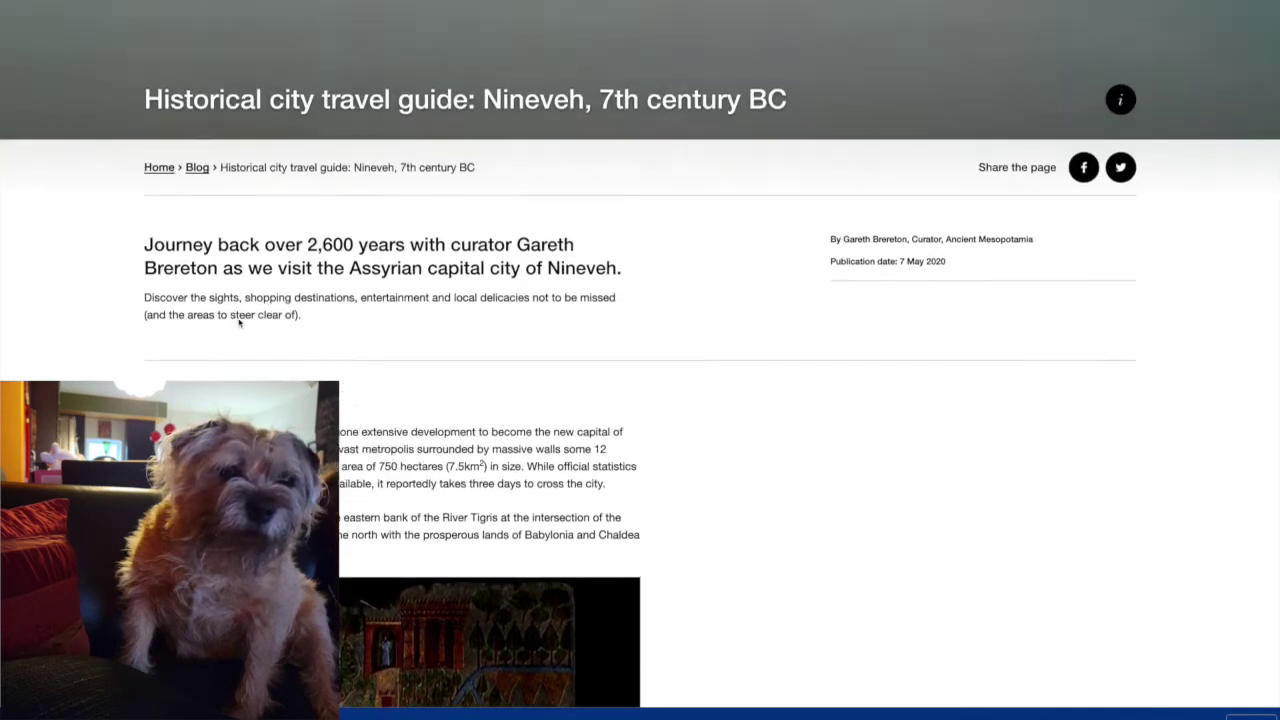
pyautogui.scroll(3, 238, 322)
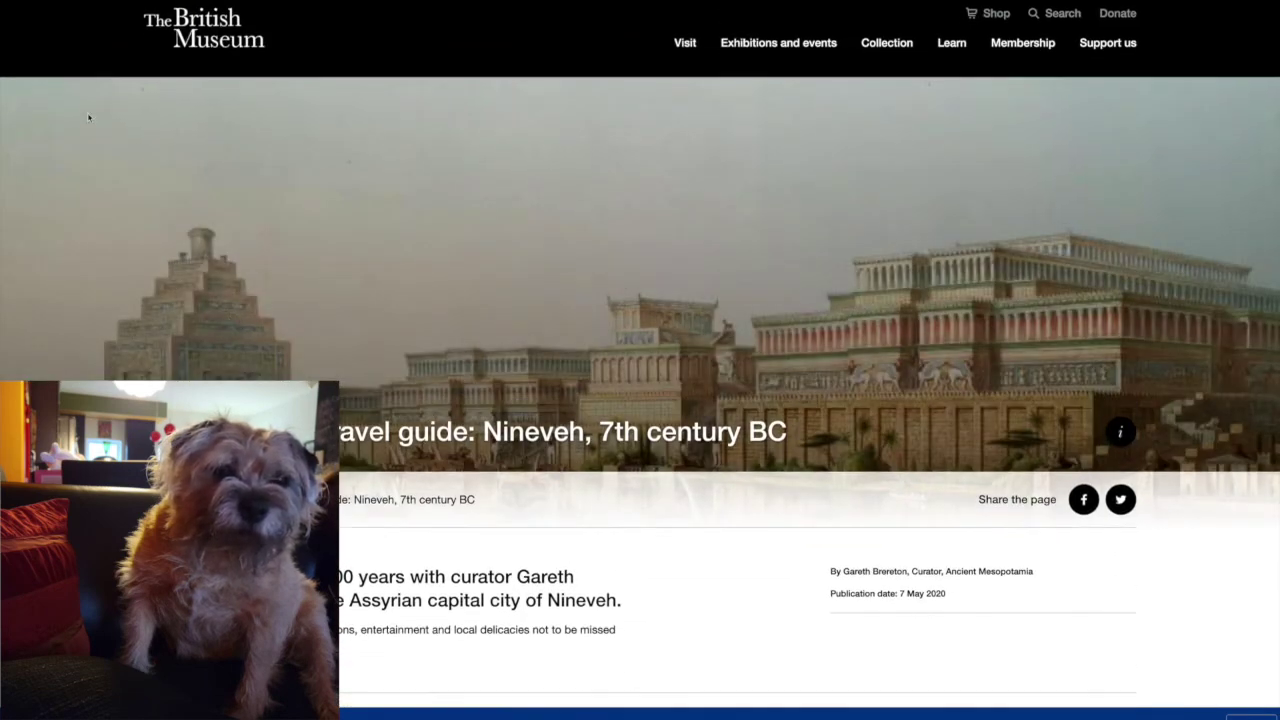
# Return to the 66 Ancient site, open the Charts & Tables page and look over its entries.
pyautogui.hotkey('ctrl', 'Tab')
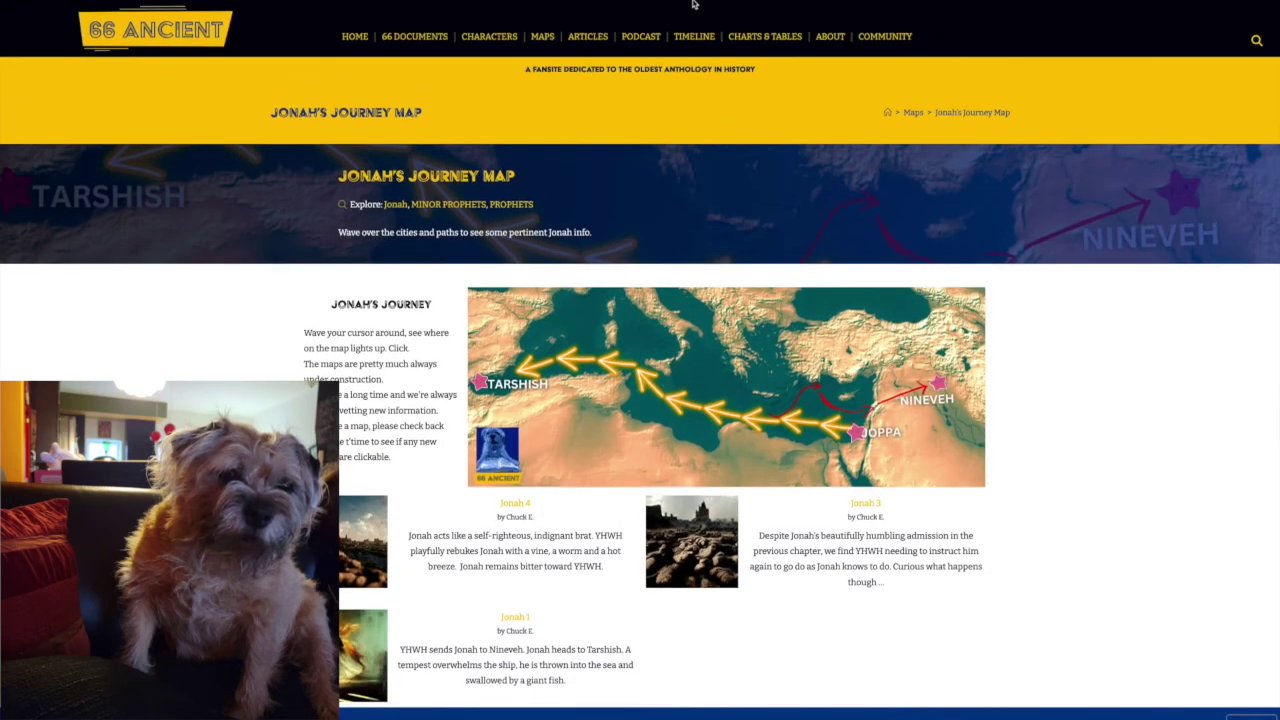
pyautogui.click(767, 40)
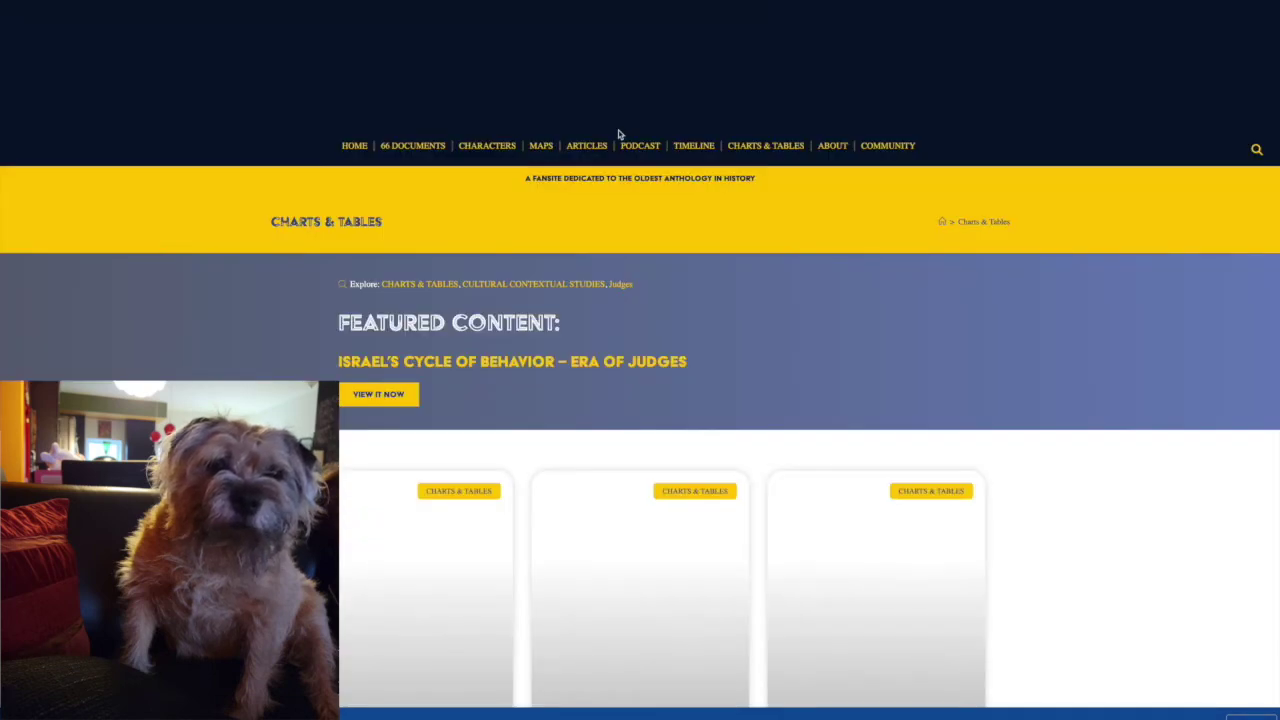
pyautogui.scroll(-5, 620, 131)
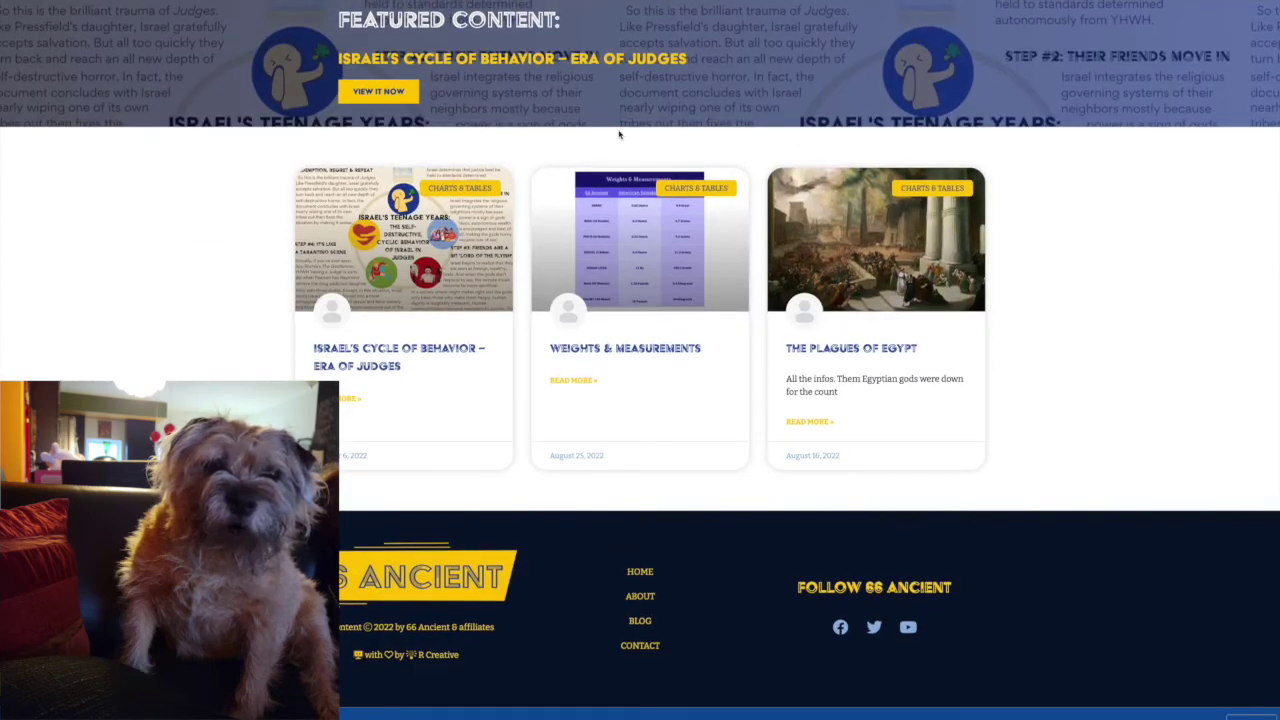
pyautogui.scroll(2, 618, 133)
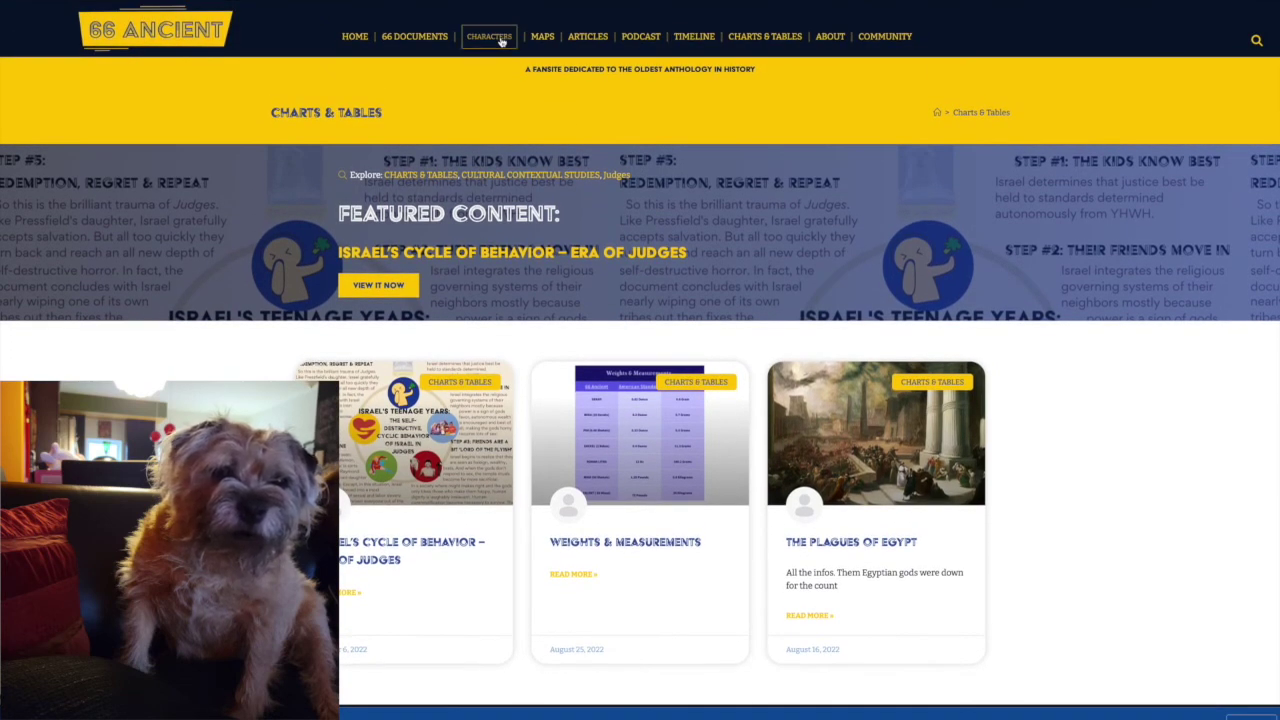
# Open the Characters page and browse the character cards for the judges.
pyautogui.click(501, 41)
pyautogui.scroll(-5, 481, 103)
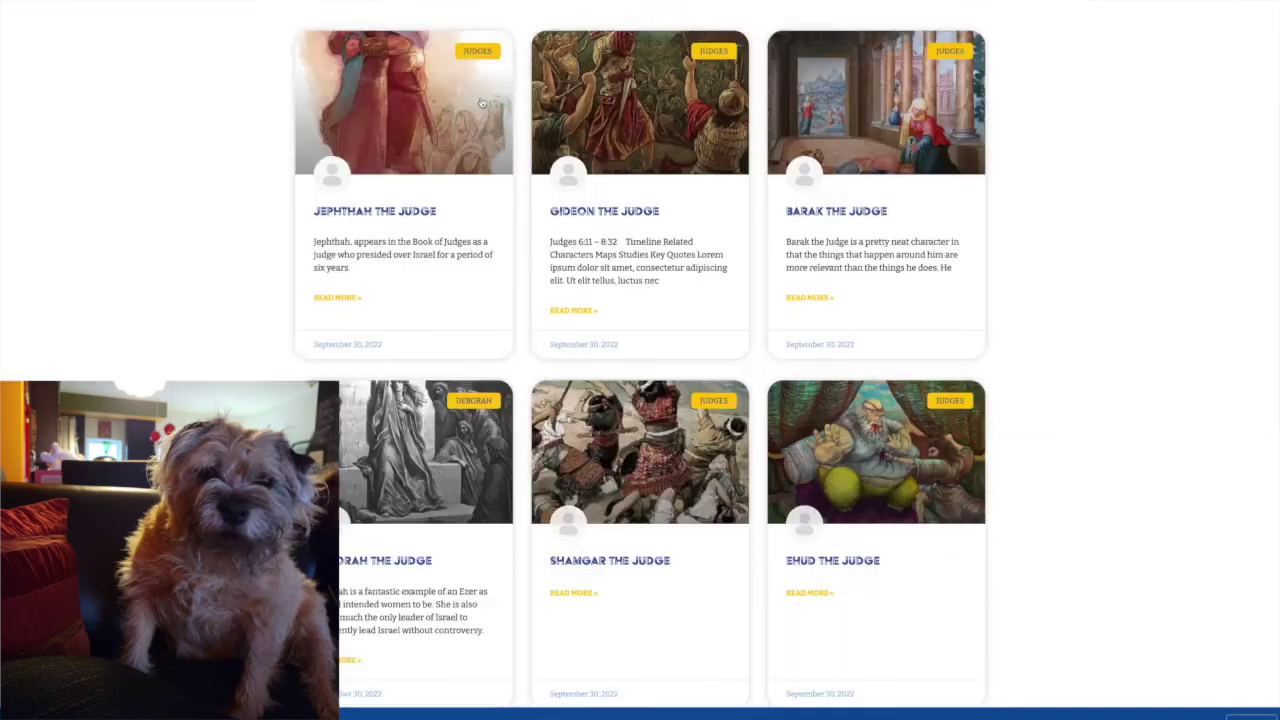
pyautogui.scroll(-1, 689, 169)
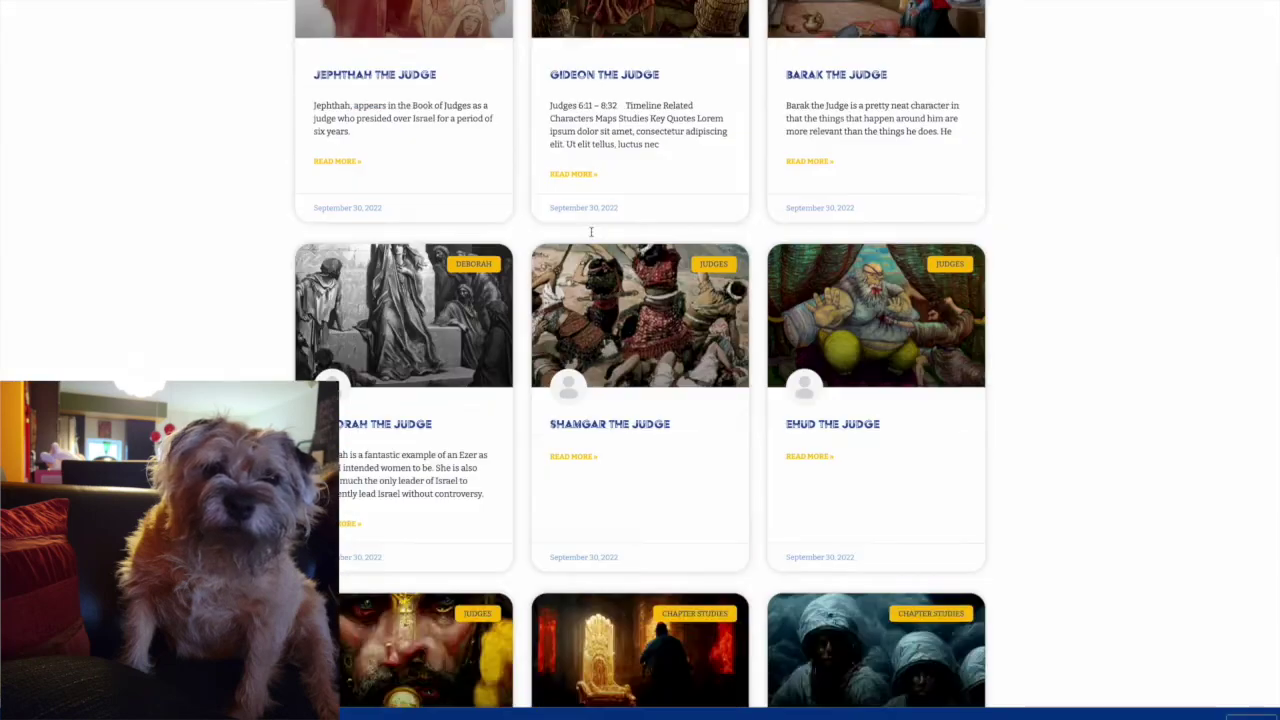
pyautogui.scroll(5, 590, 229)
pyautogui.scroll(-3, 576, 271)
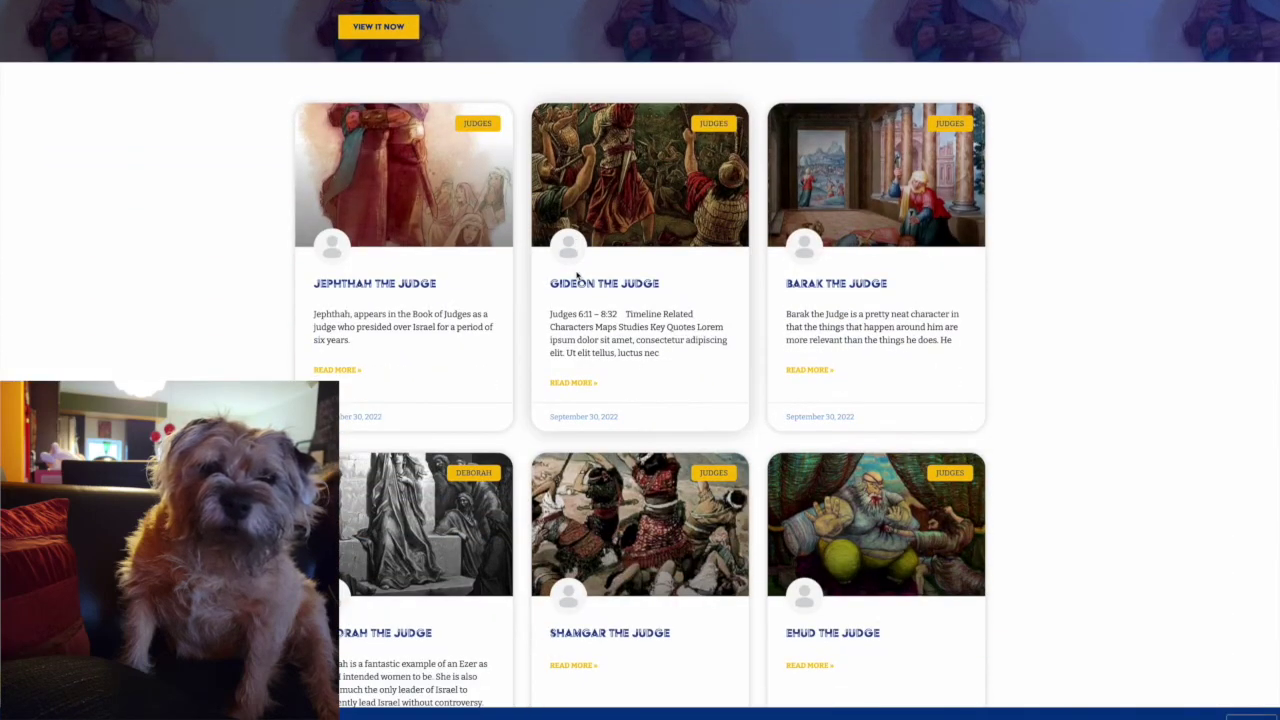
# Open the Jephthah the Judge page and expand and collapse the Jephthah and Relationships entries under Basic Data.
pyautogui.click(358, 376)
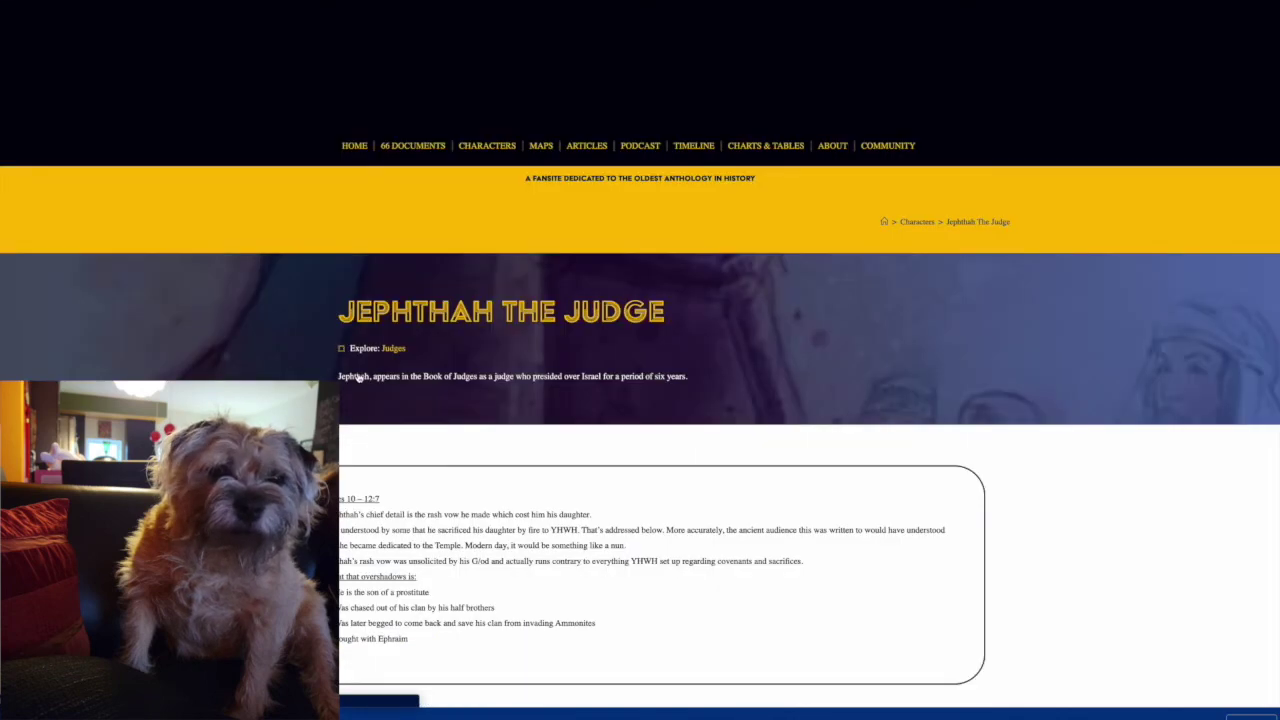
pyautogui.scroll(-3, 360, 377)
pyautogui.scroll(-3, 360, 377)
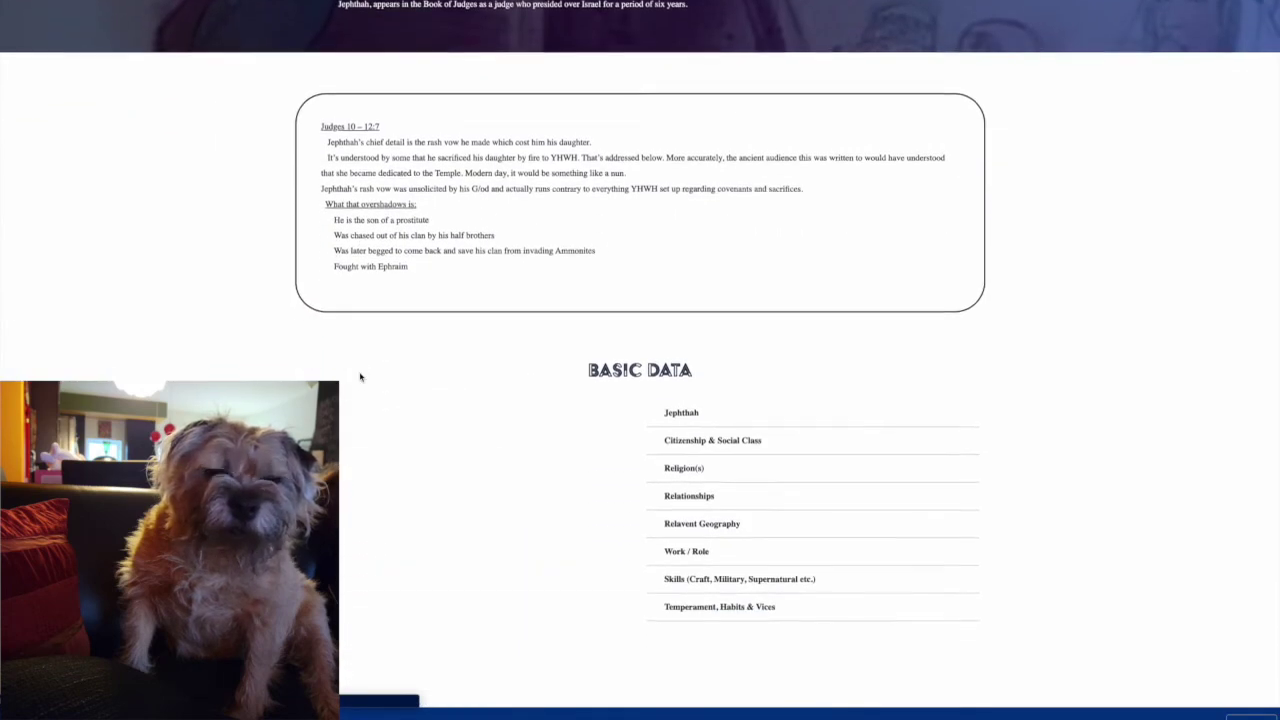
pyautogui.click(655, 155)
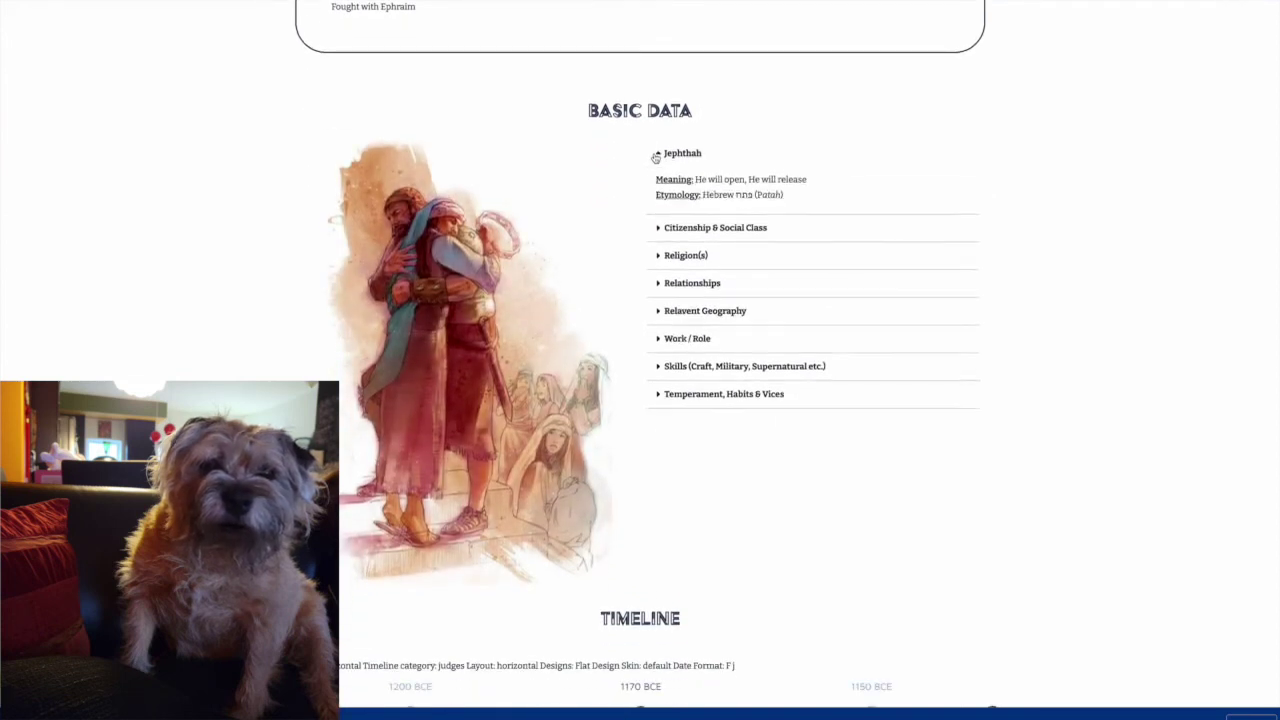
pyautogui.click(655, 155)
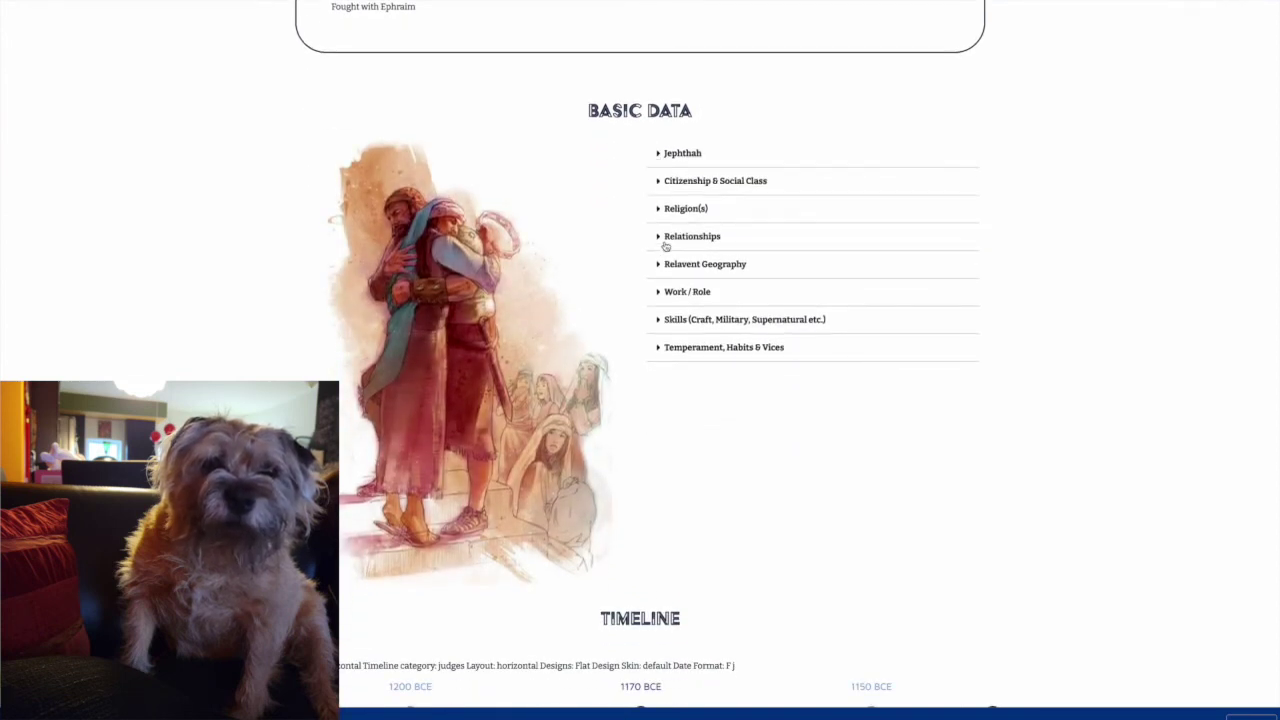
pyautogui.click(662, 246)
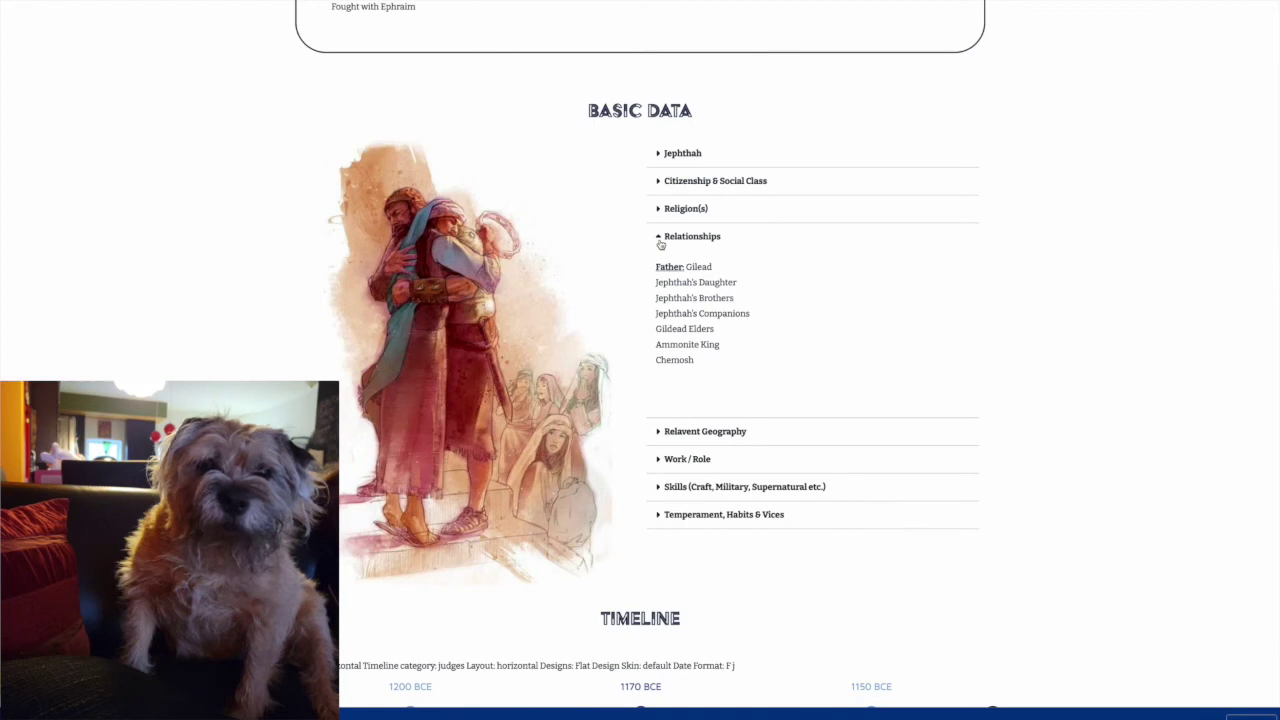
pyautogui.click(660, 244)
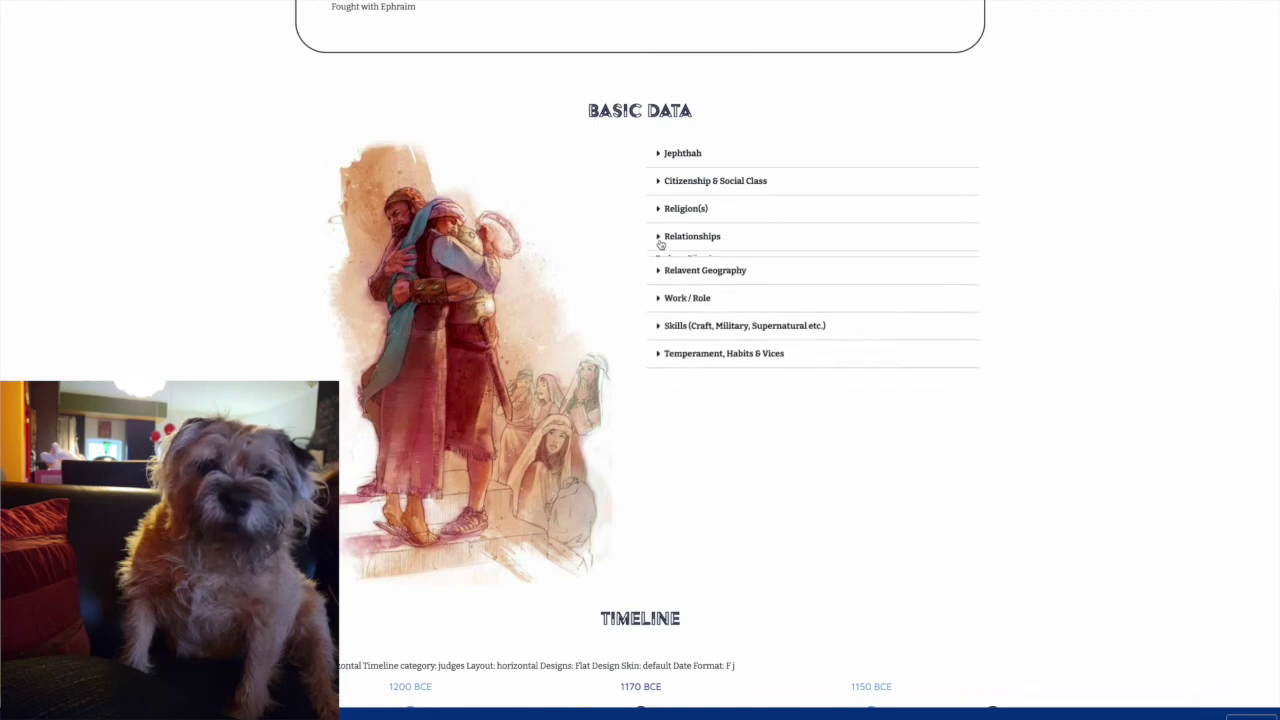
# Expand and collapse the Work / Role entry, and look over Jephthah's timeline, related characters, maps and key quotes.
pyautogui.click(657, 296)
pyautogui.click(656, 295)
pyautogui.scroll(-5, 655, 295)
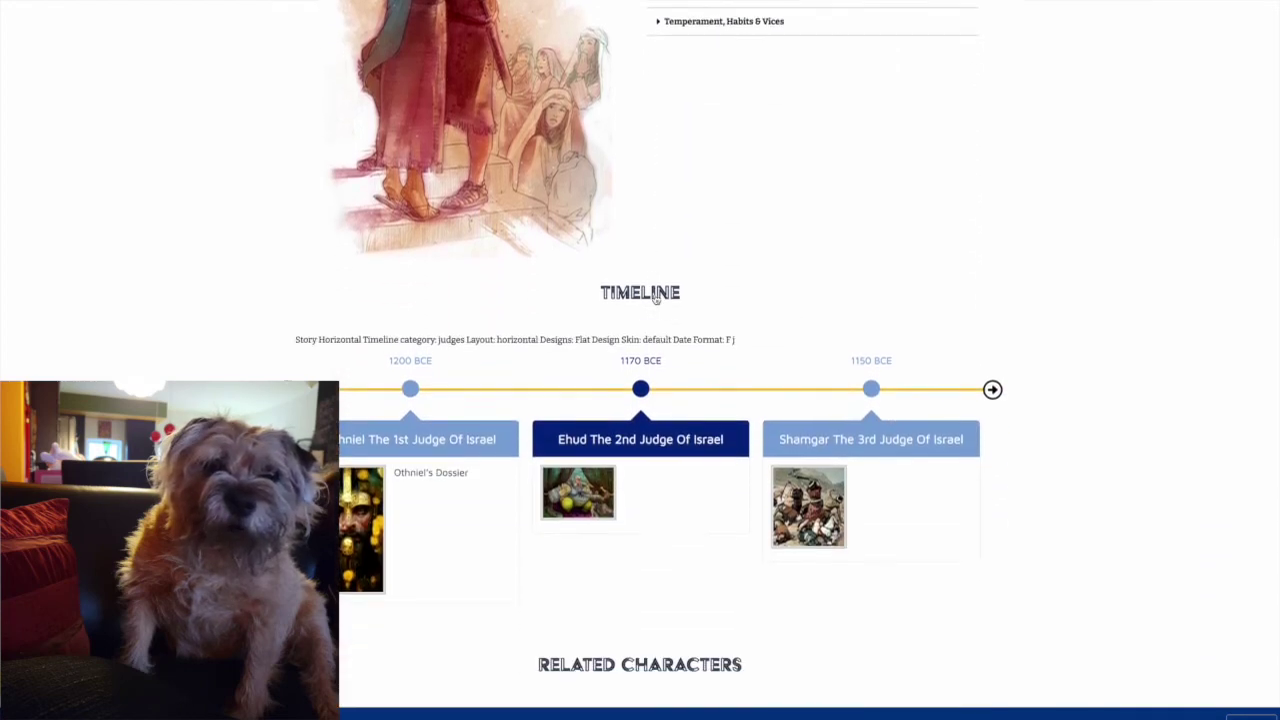
pyautogui.scroll(-5, 655, 295)
pyautogui.scroll(1, 873, 248)
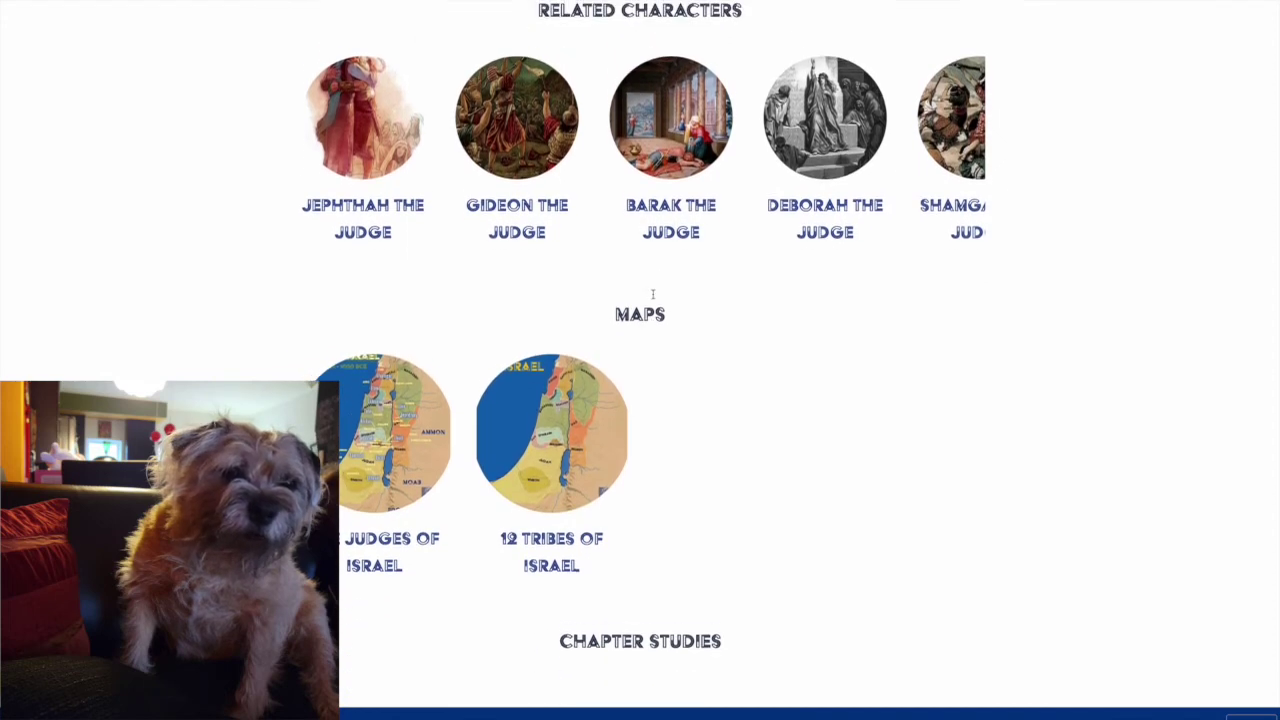
pyautogui.scroll(-3, 853, 244)
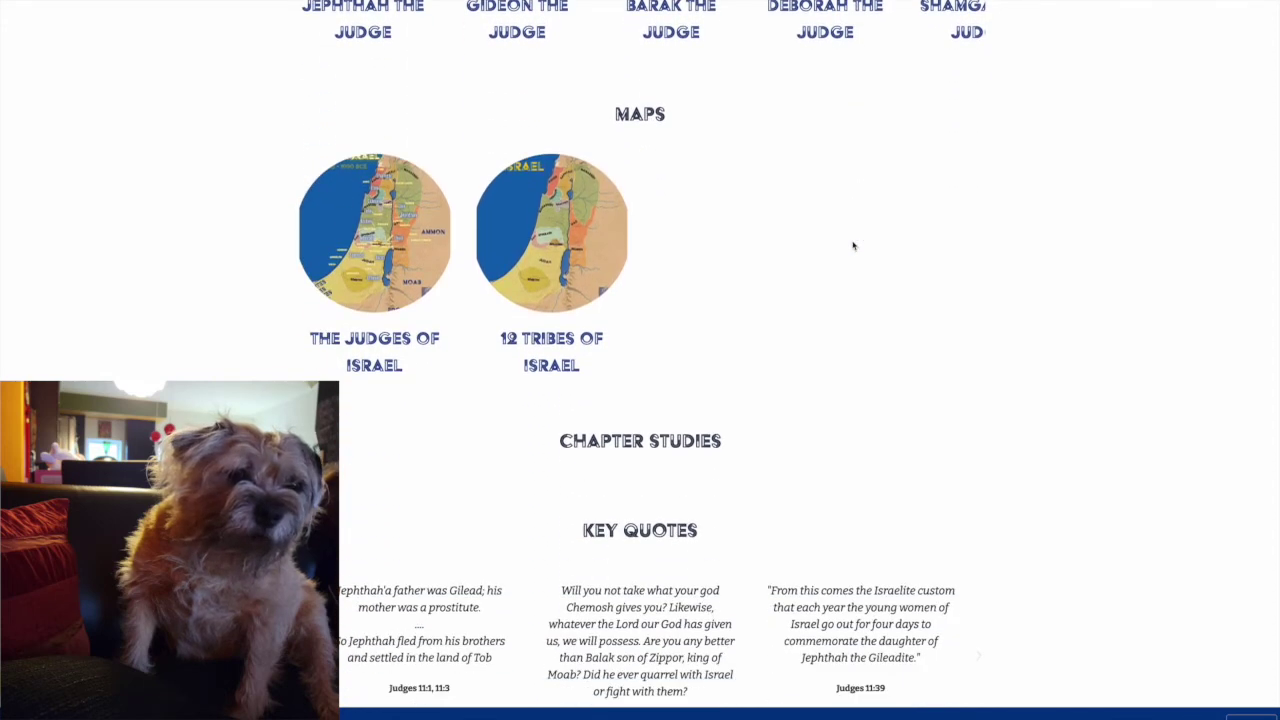
# Open the 12 Tribes of Israel map from Jephthah's related maps, and skim the Shamgar the Judge page linked from it.
pyautogui.click(595, 214)
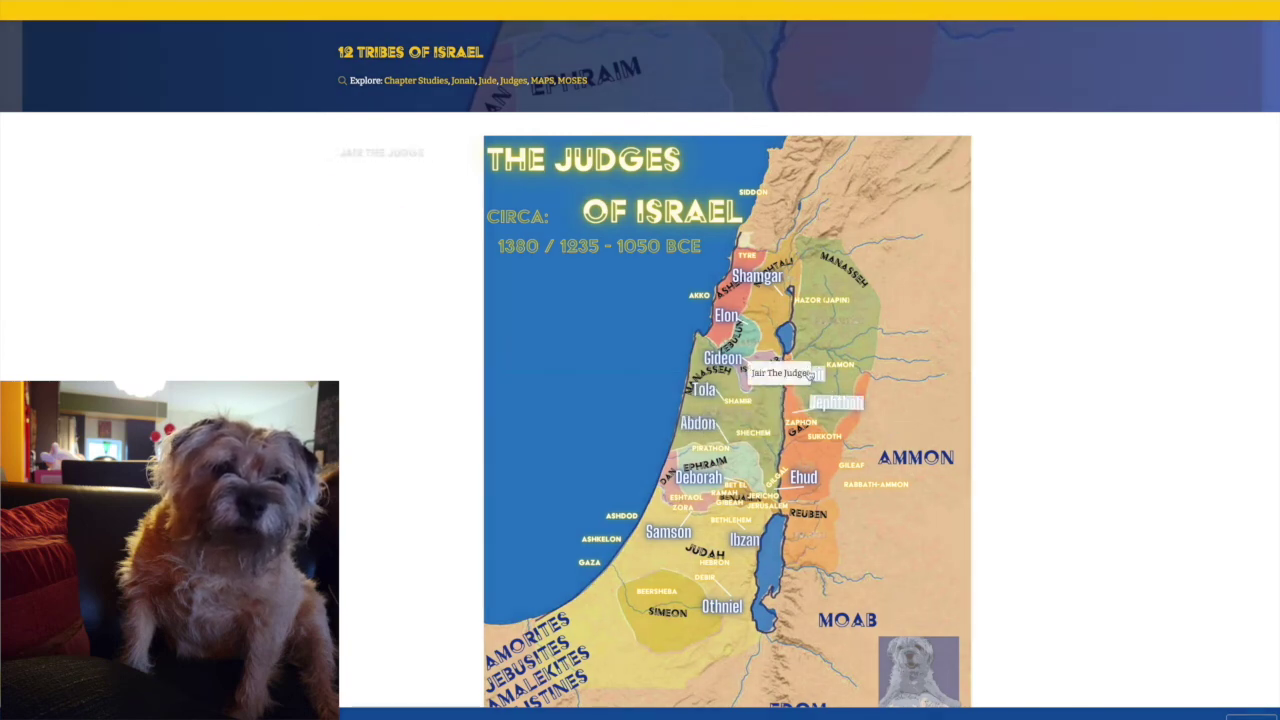
pyautogui.click(726, 316)
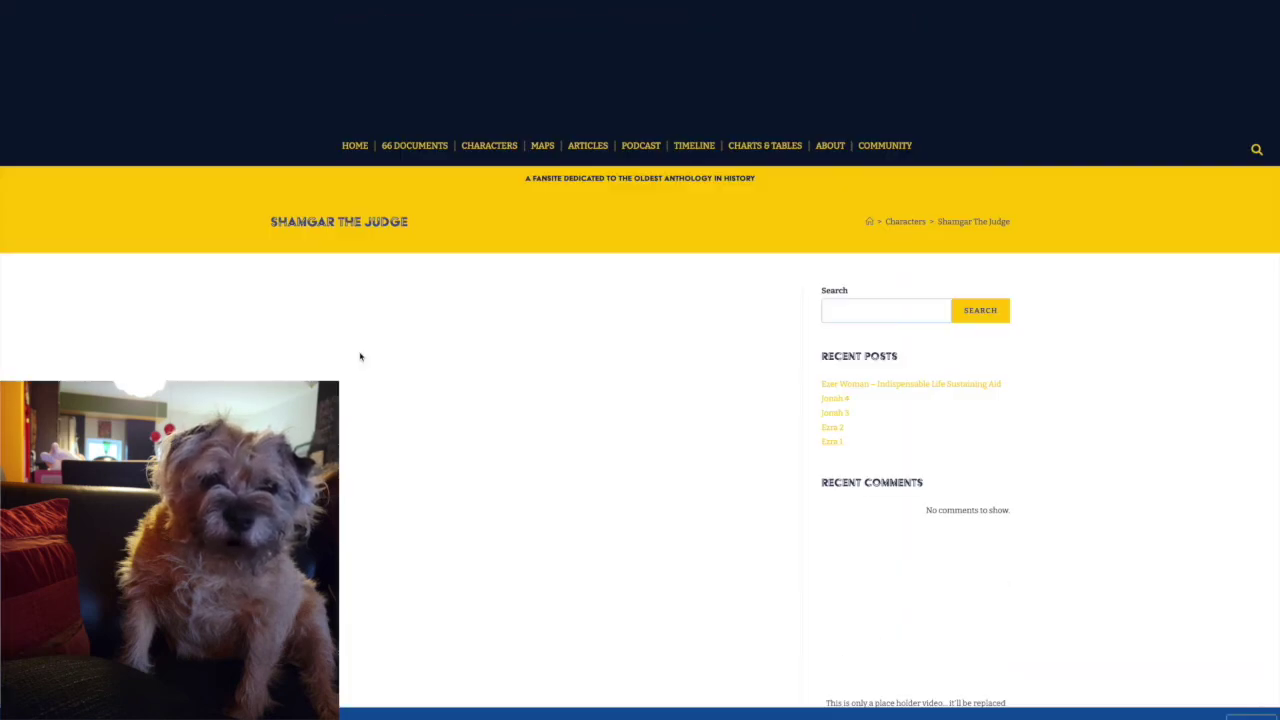
pyautogui.scroll(-4, 361, 357)
pyautogui.scroll(4, 361, 357)
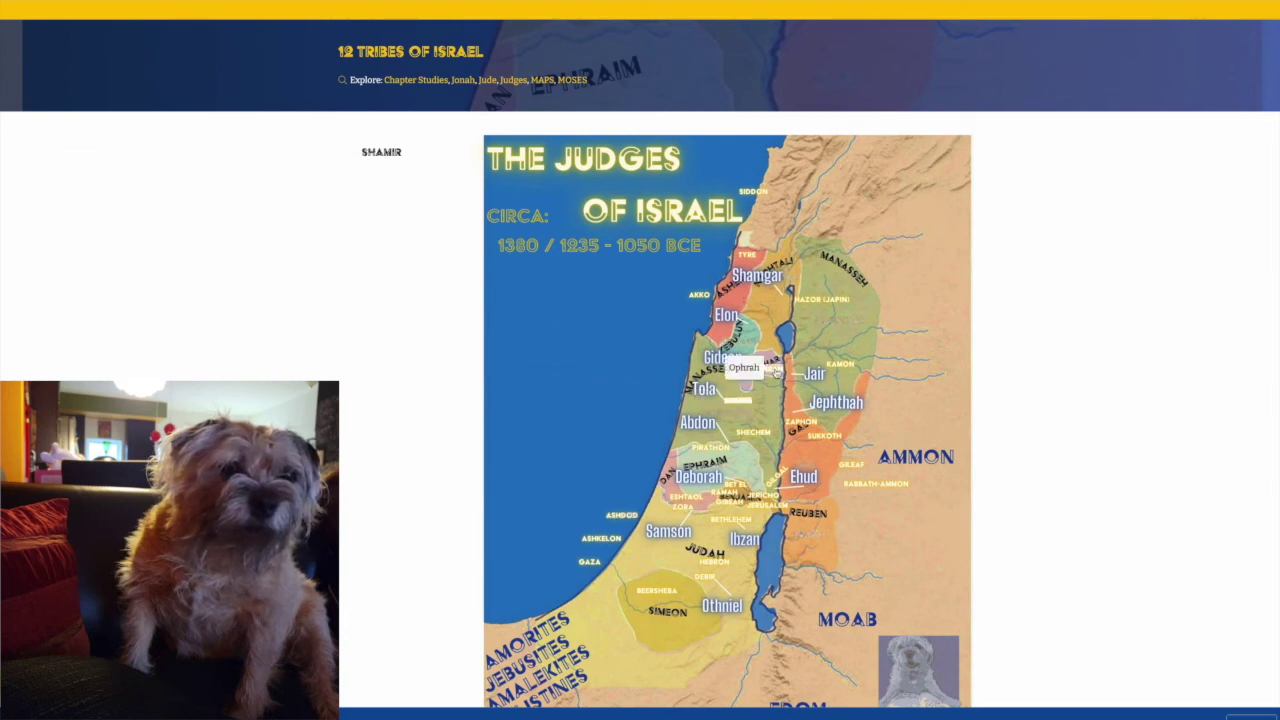
# Show the map's information for Hazor and Tyre, and open and skim Tyre's BibleHub Map Encyclopedia entry.
pyautogui.click(827, 305)
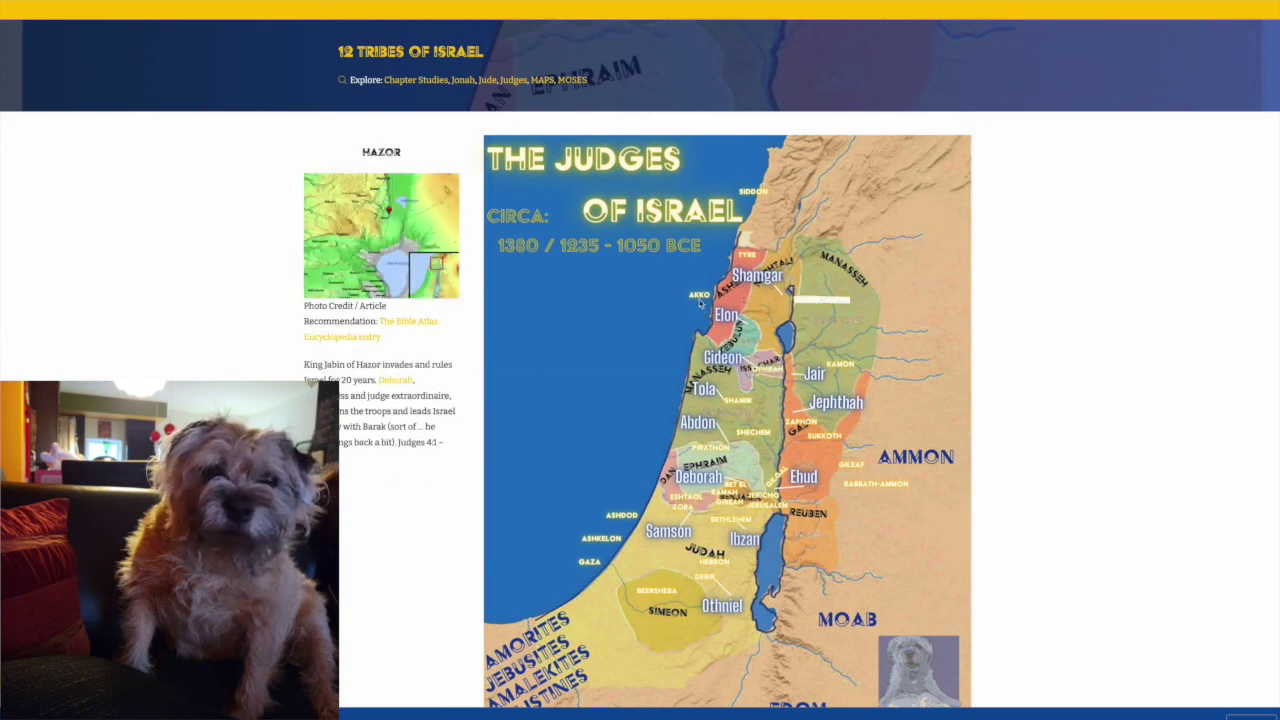
pyautogui.click(741, 252)
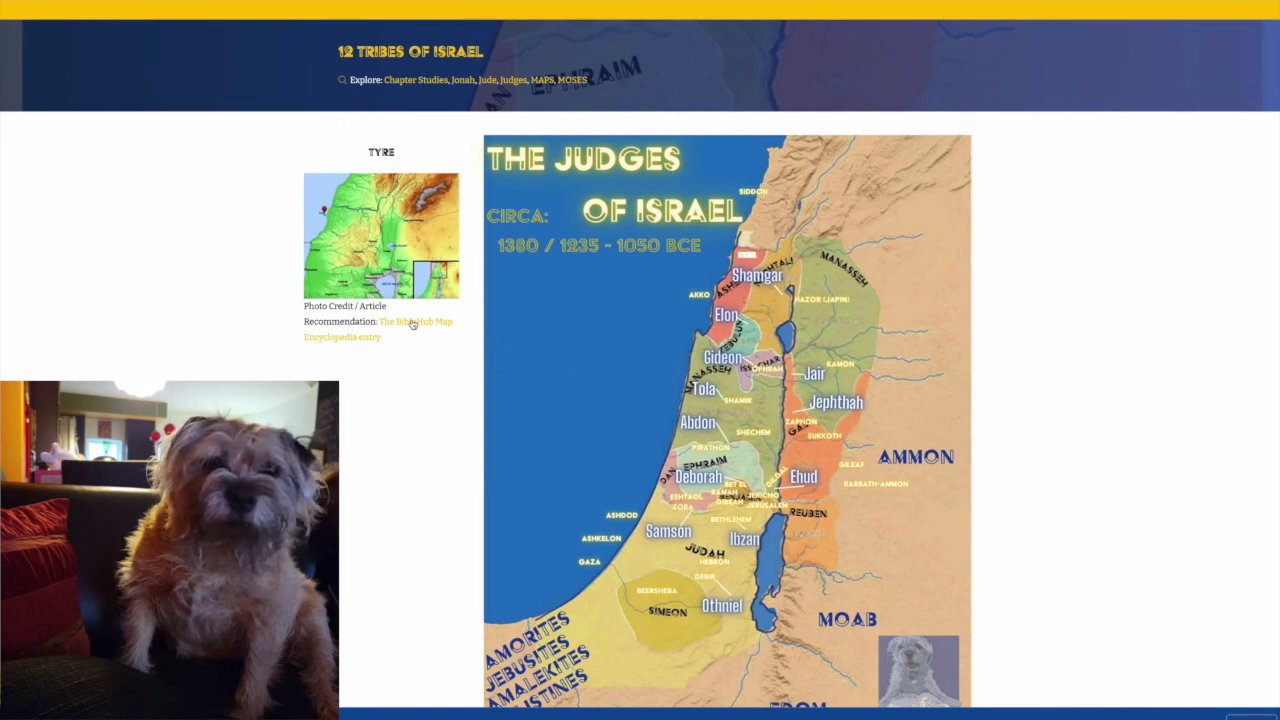
pyautogui.click(411, 323)
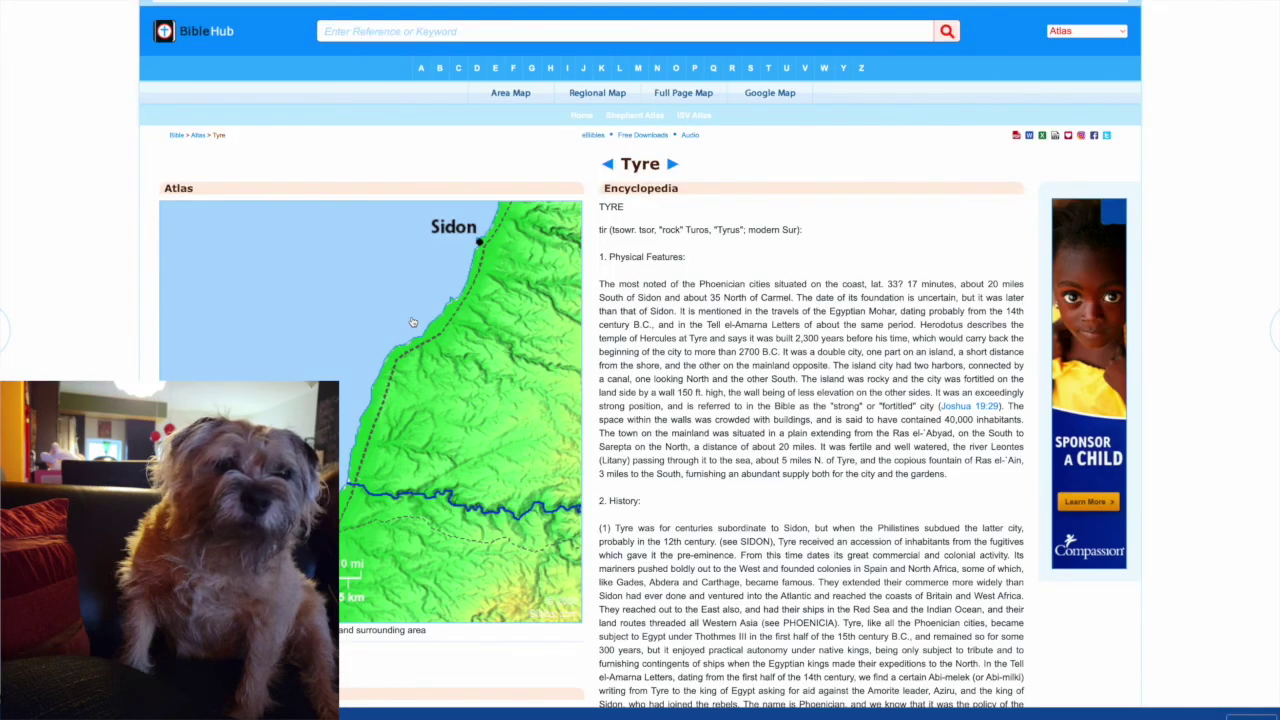
pyautogui.scroll(-3, 411, 323)
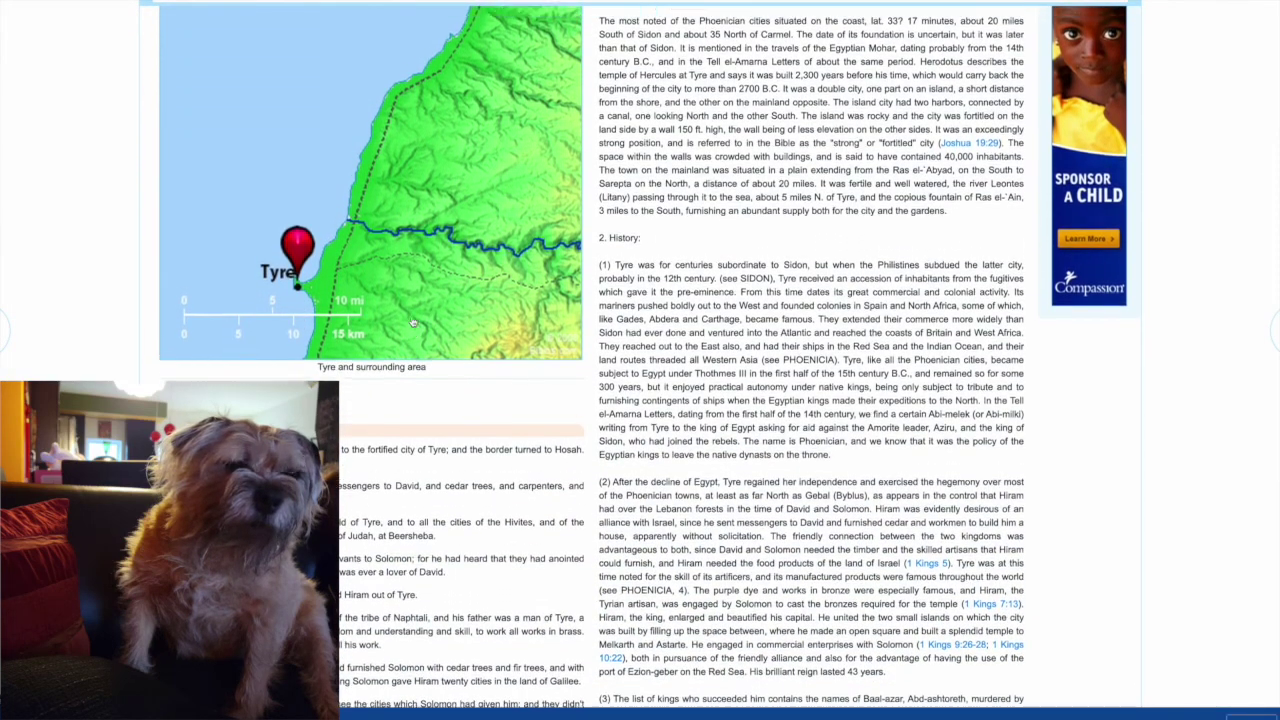
pyautogui.scroll(3, 411, 323)
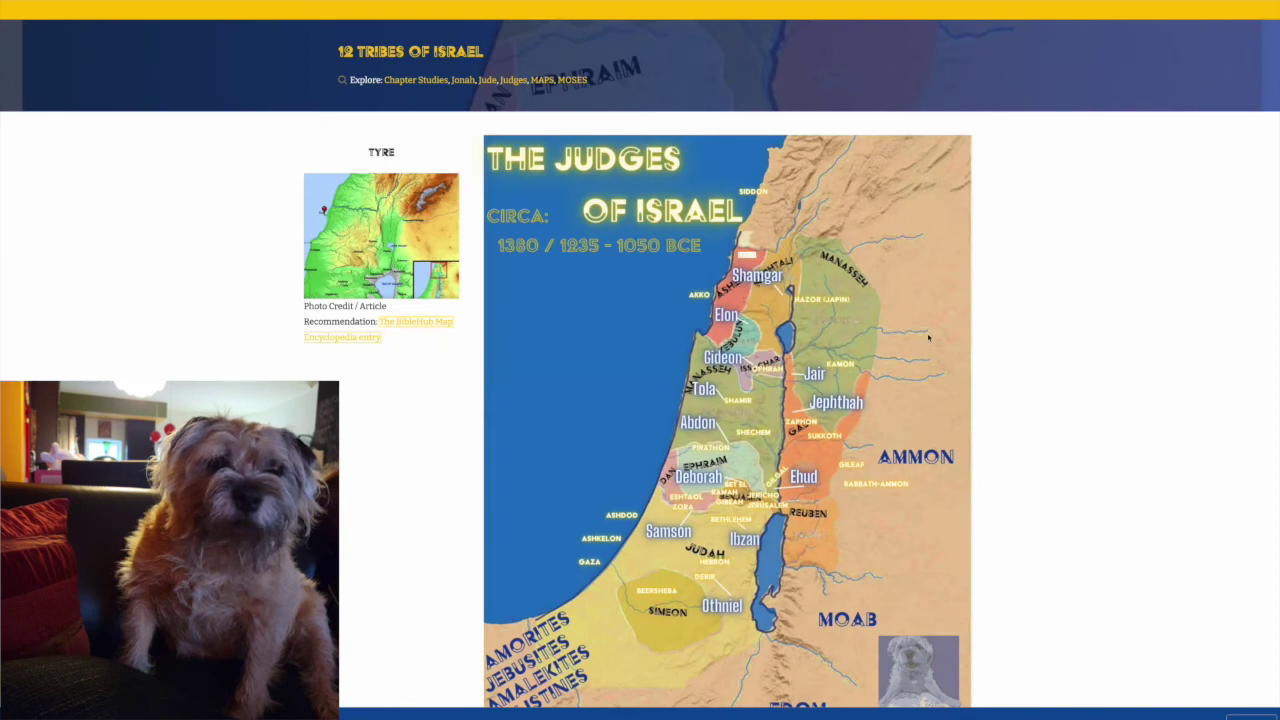
# Return to the judges map, show Hazor's information, and read the map and verse occurrences in its Bible Atlas Encyclopedia entry.
pyautogui.moveTo(858, 370)
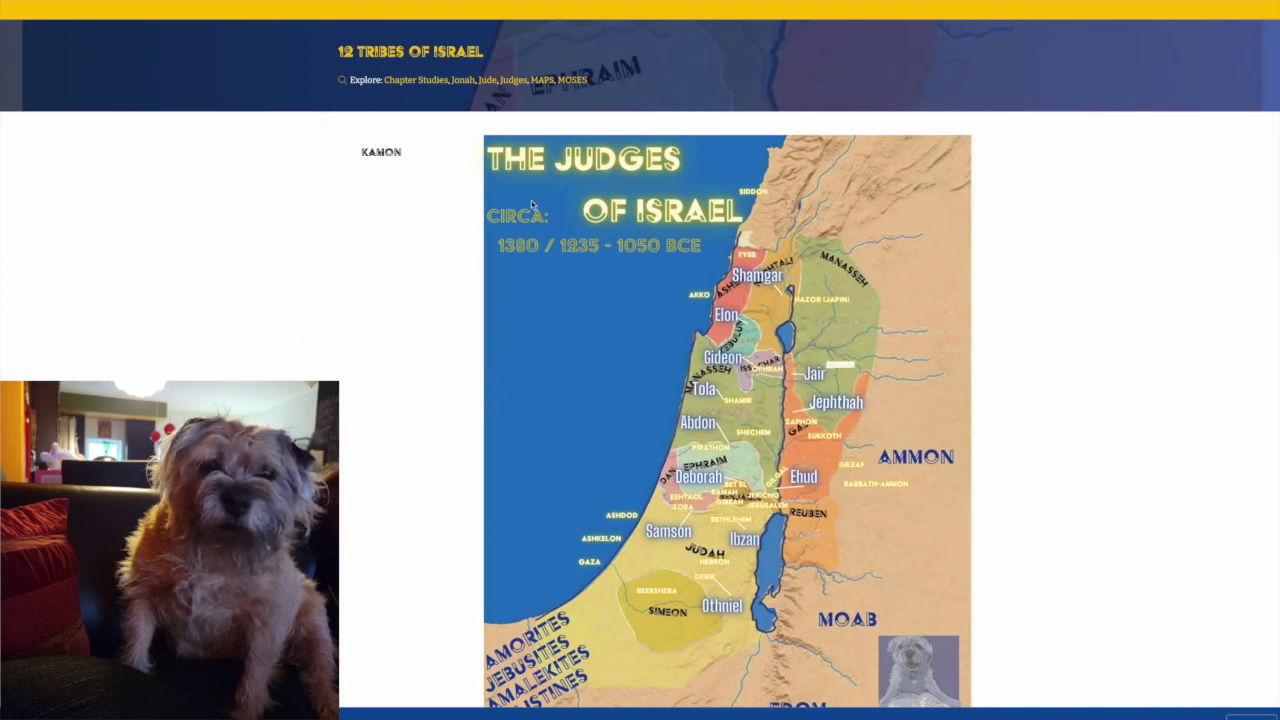
pyautogui.moveTo(821, 300)
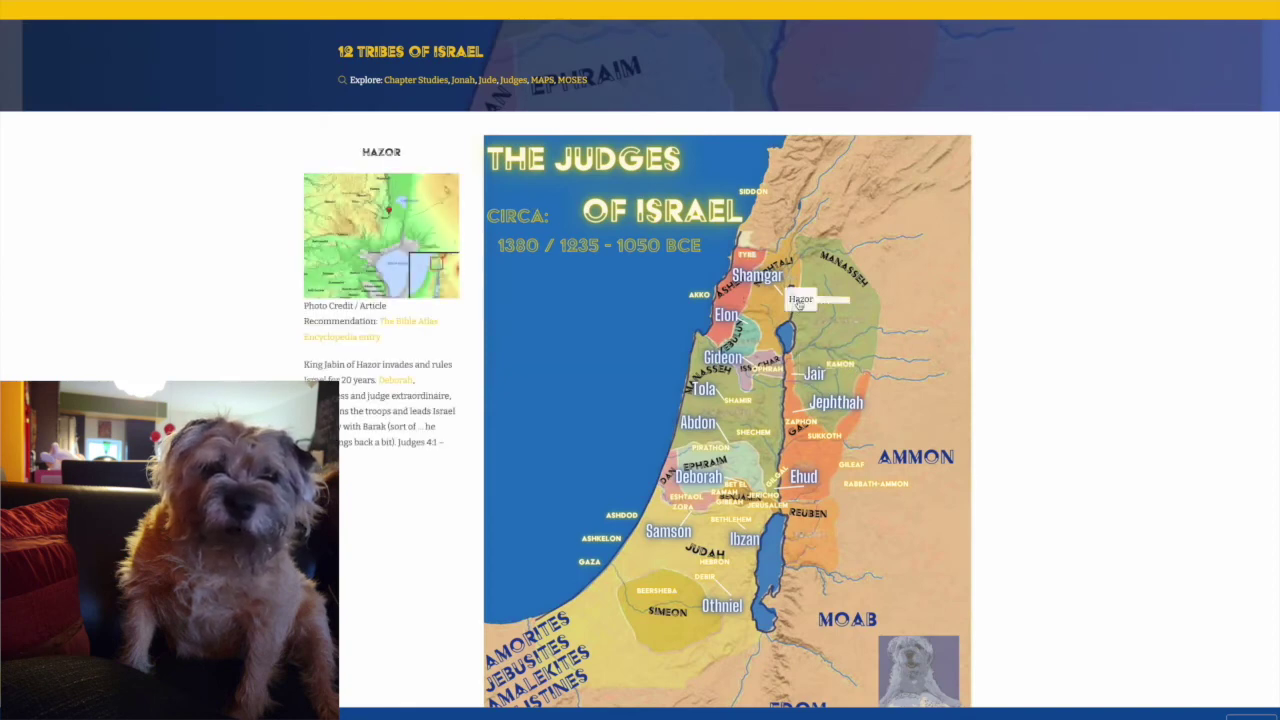
pyautogui.click(415, 322)
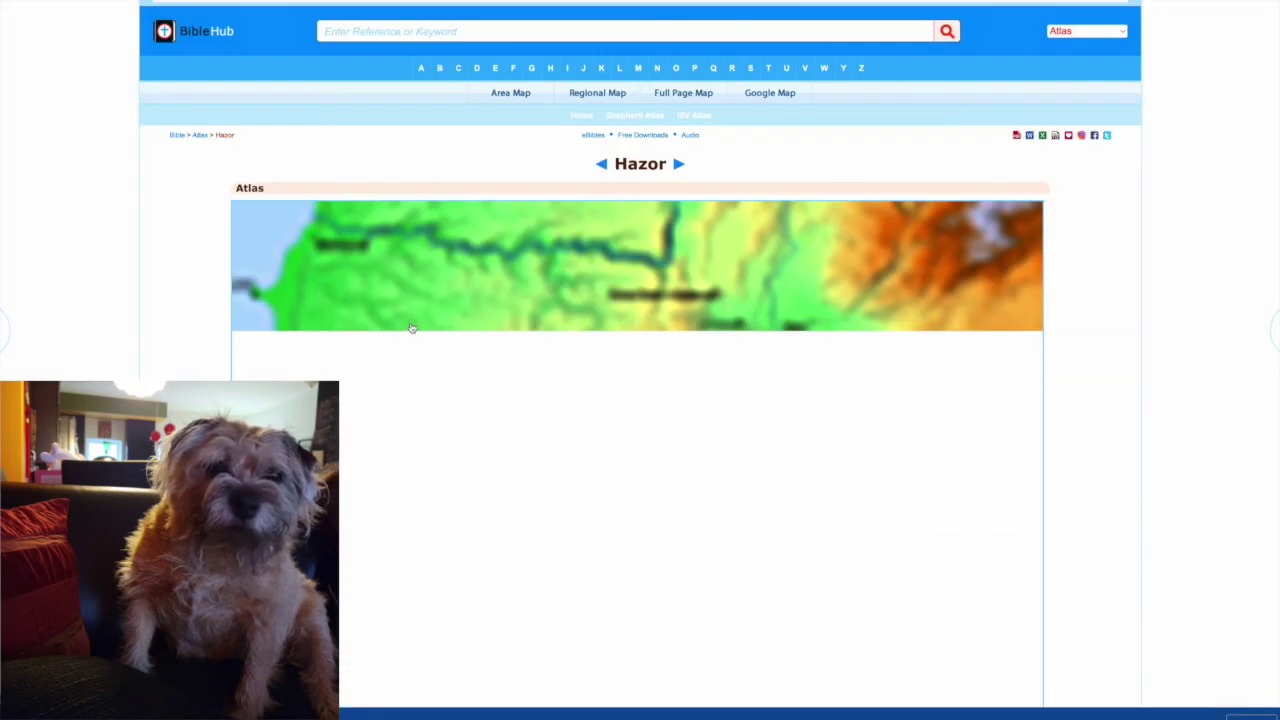
pyautogui.scroll(-4, 405, 322)
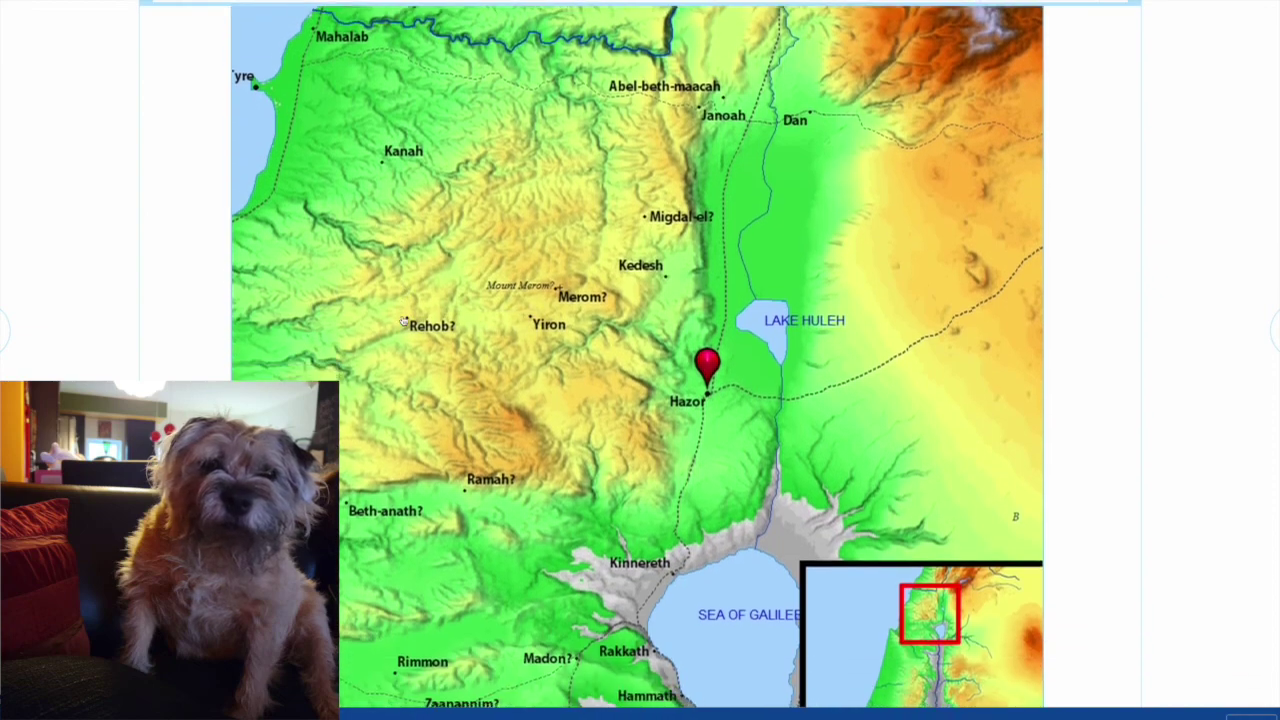
pyautogui.scroll(-7, 404, 320)
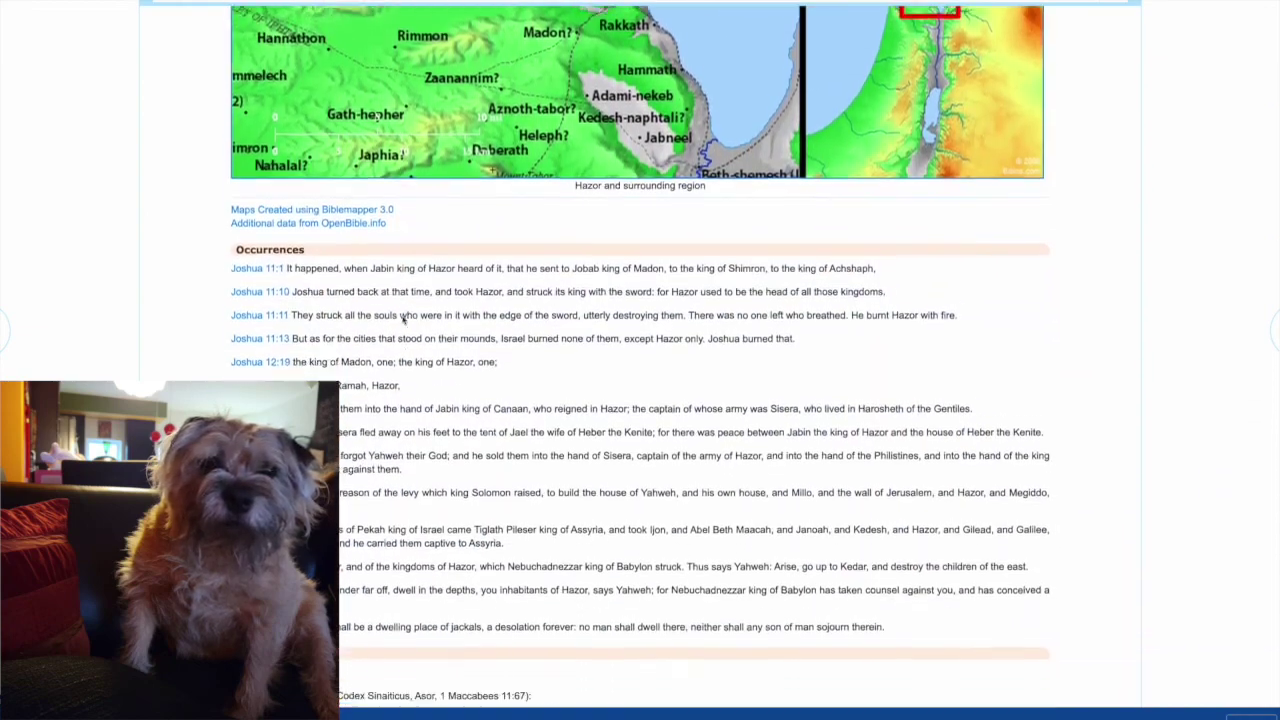
pyautogui.scroll(-1, 404, 320)
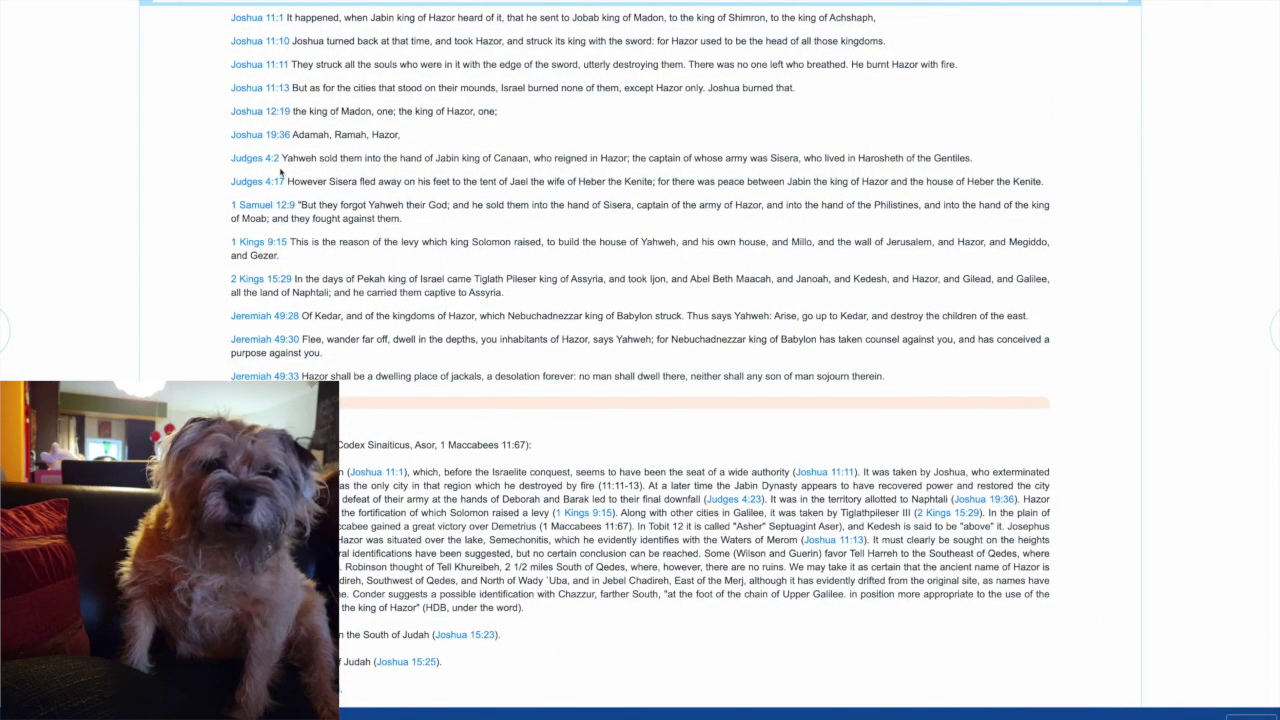
pyautogui.scroll(-3, 281, 173)
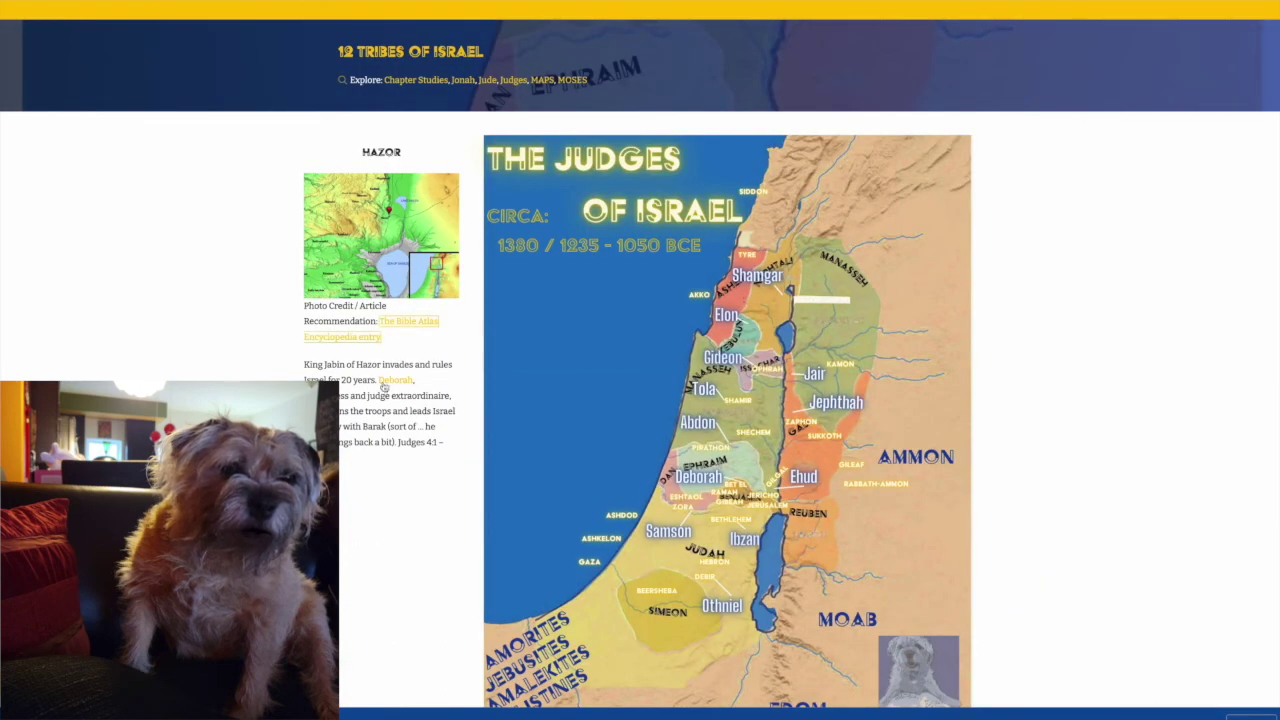
# Return to the 66 Ancient home page and view its Maps Gallery, Timelines and Charts & Tables overviews.
pyautogui.scroll(2, 381, 377)
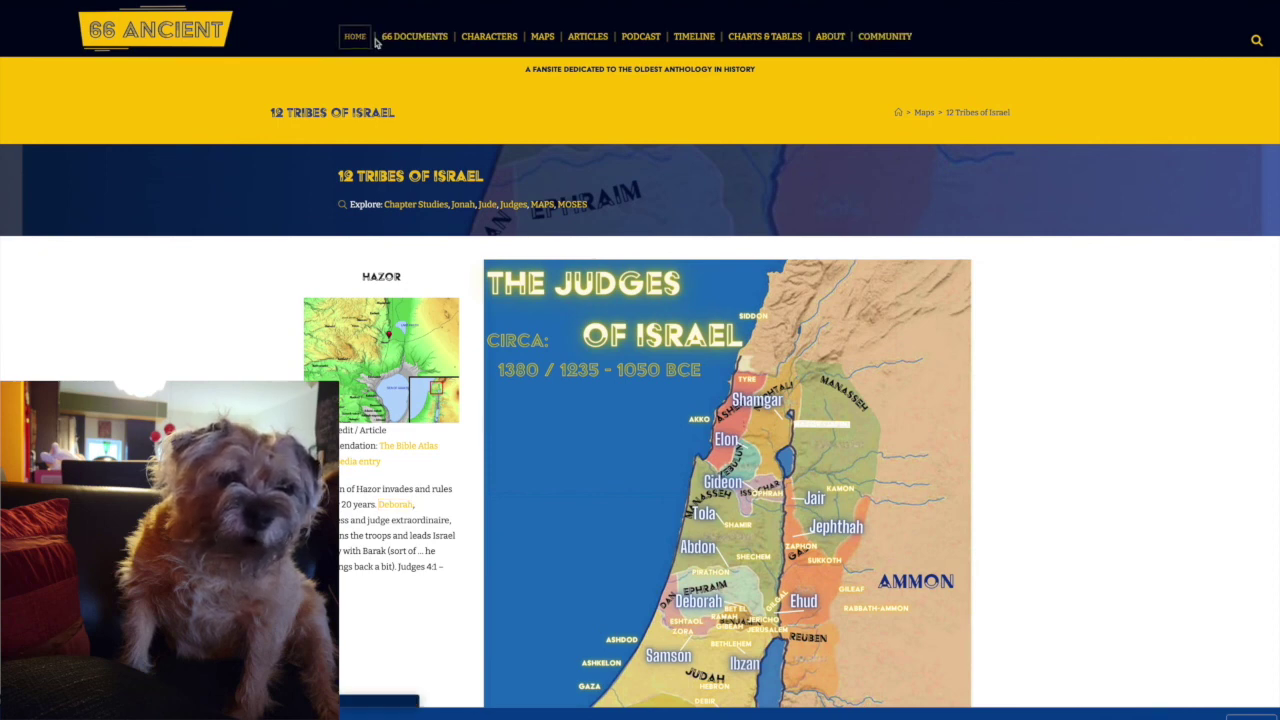
pyautogui.click(373, 38)
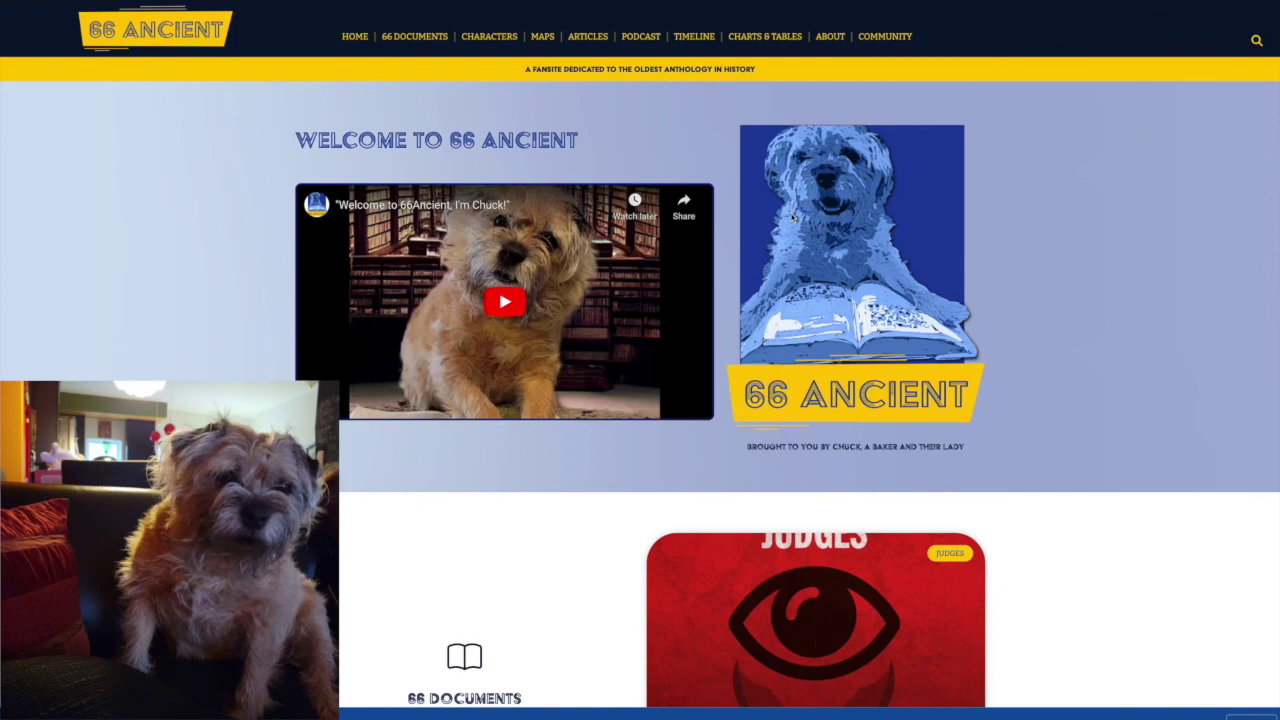
pyautogui.scroll(-10, 793, 218)
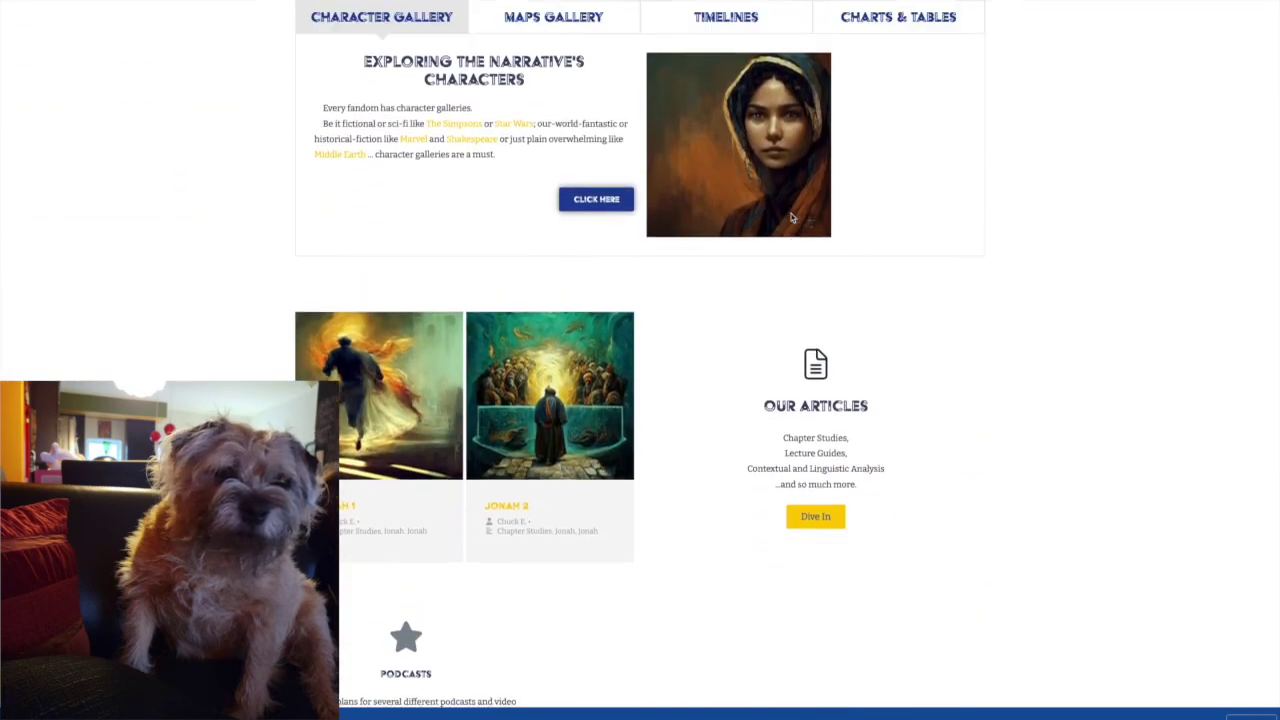
pyautogui.scroll(3, 793, 218)
pyautogui.click(568, 196)
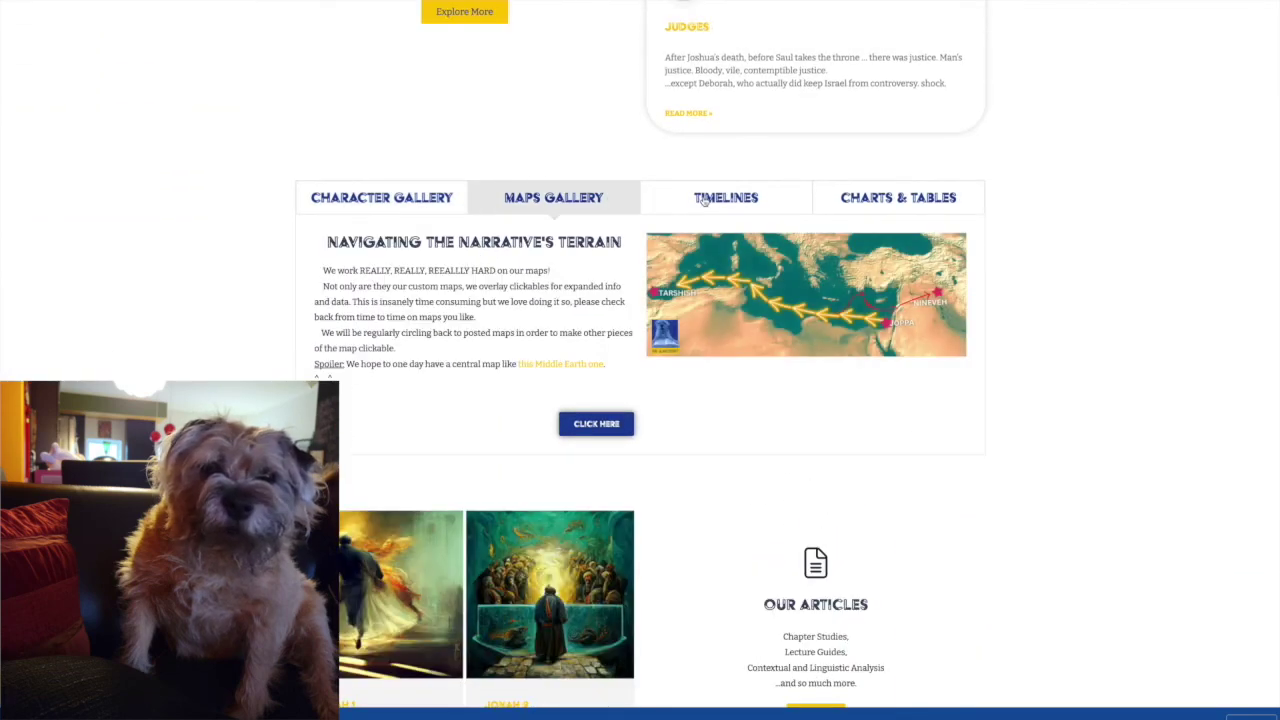
pyautogui.click(704, 199)
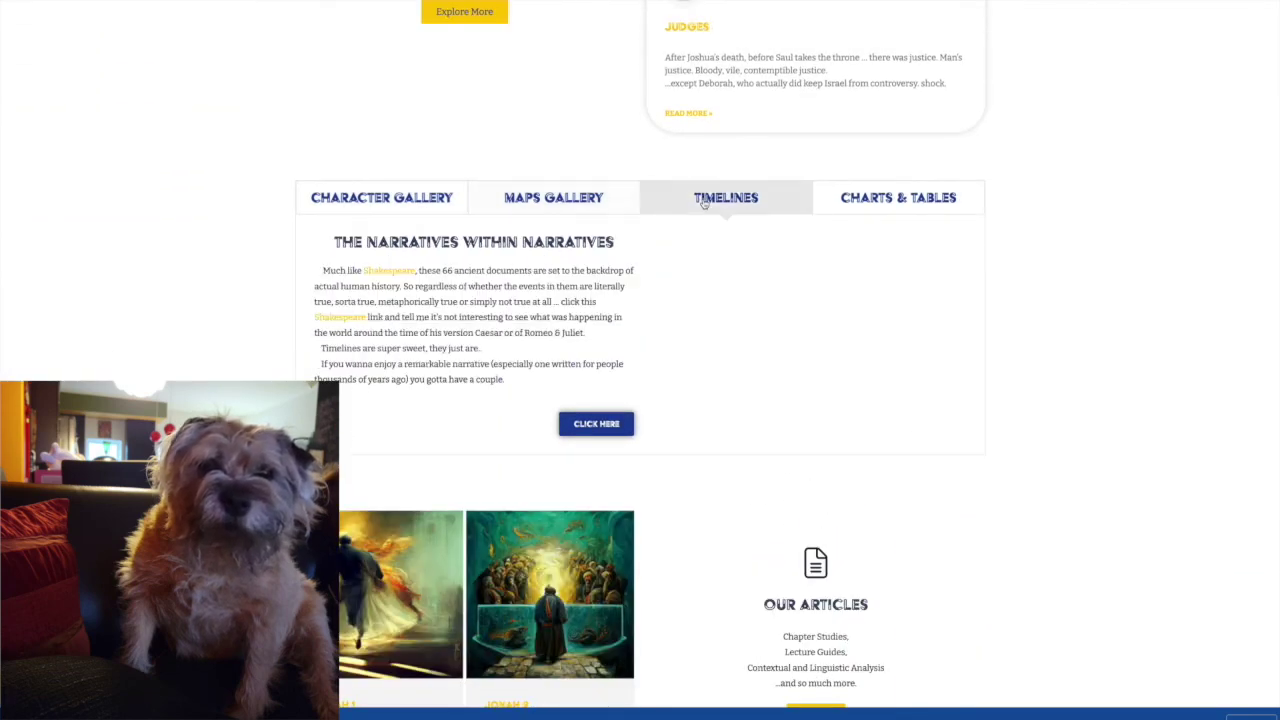
pyautogui.click(867, 200)
# Look over the home page's articles, podcasts and Lectures & Talks sections, including the speaker slideshow.
pyautogui.scroll(-3, 517, 270)
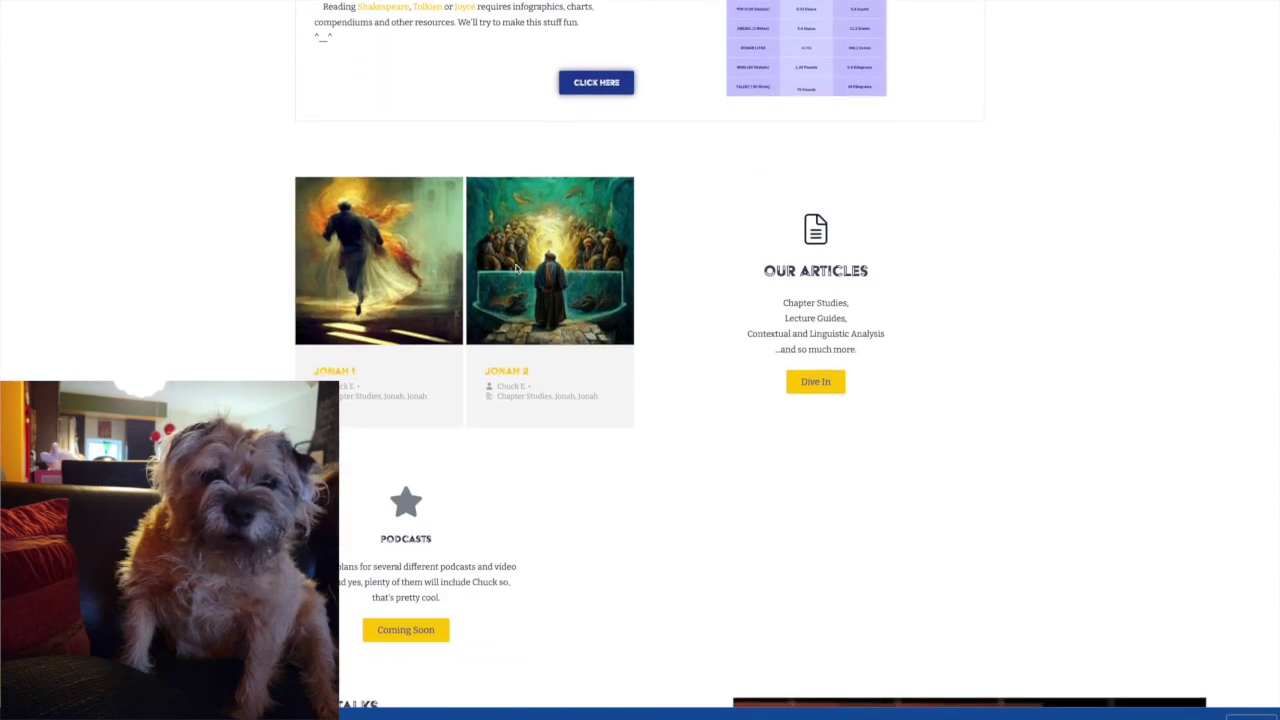
pyautogui.scroll(-3, 517, 270)
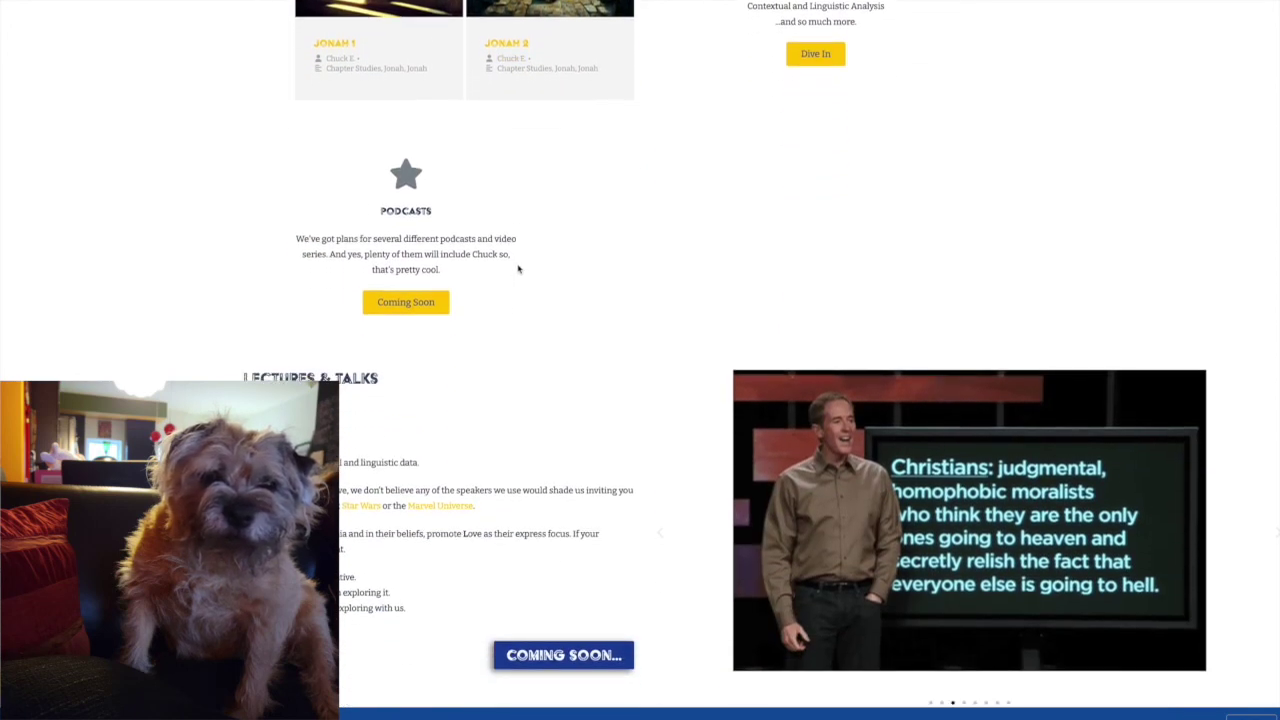
pyautogui.scroll(-1, 543, 321)
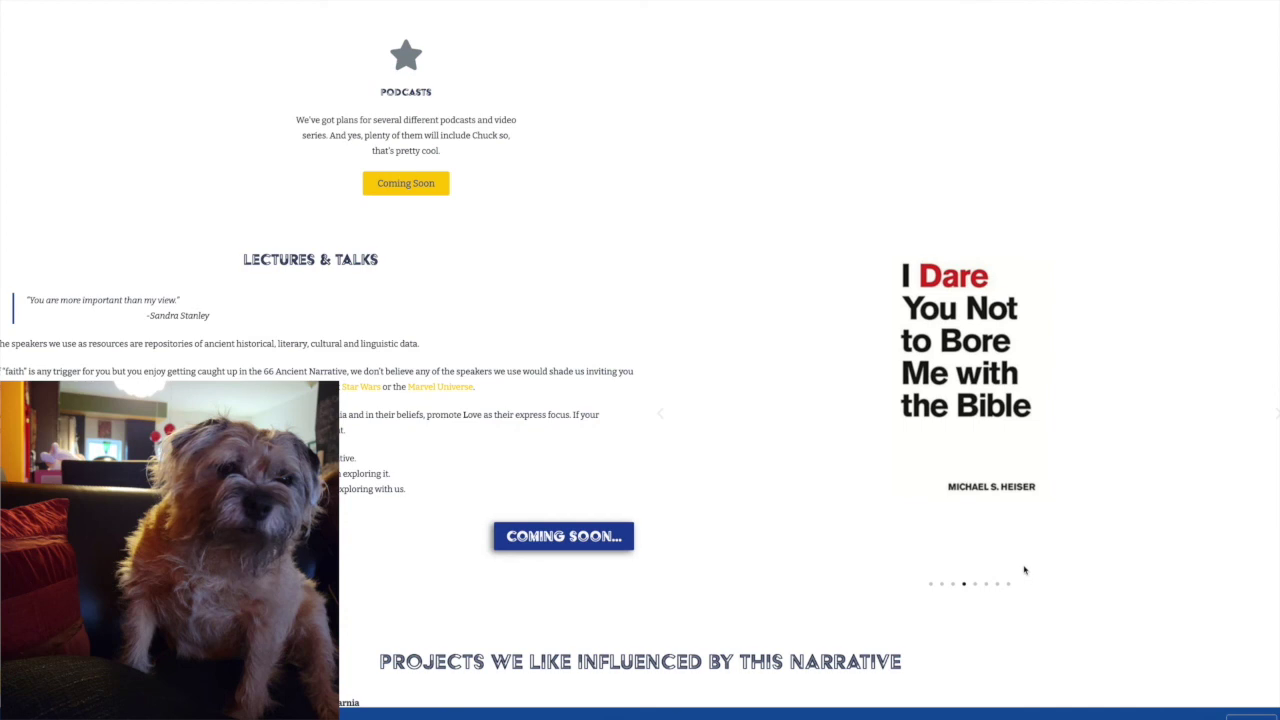
pyautogui.scroll(-1, 1024, 570)
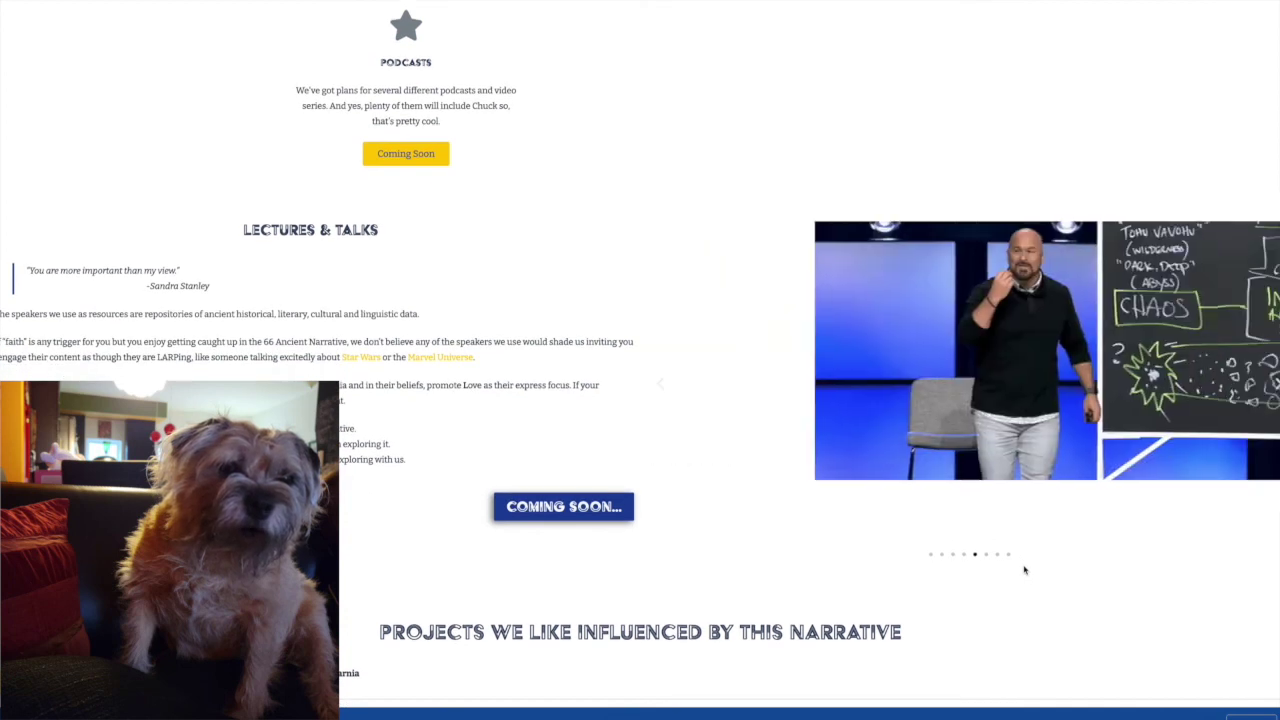